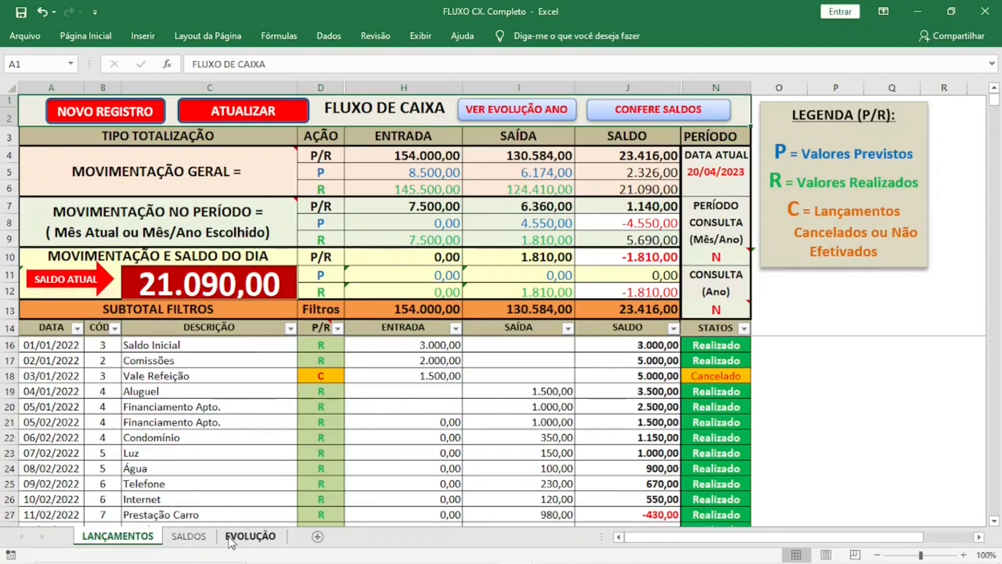
Look through the EVOLUÇÃO and SALDOS sheets, returning to LANÇAMENTOS after viewing them.
{"action": "left_click", "coordinate": [524, 109]}
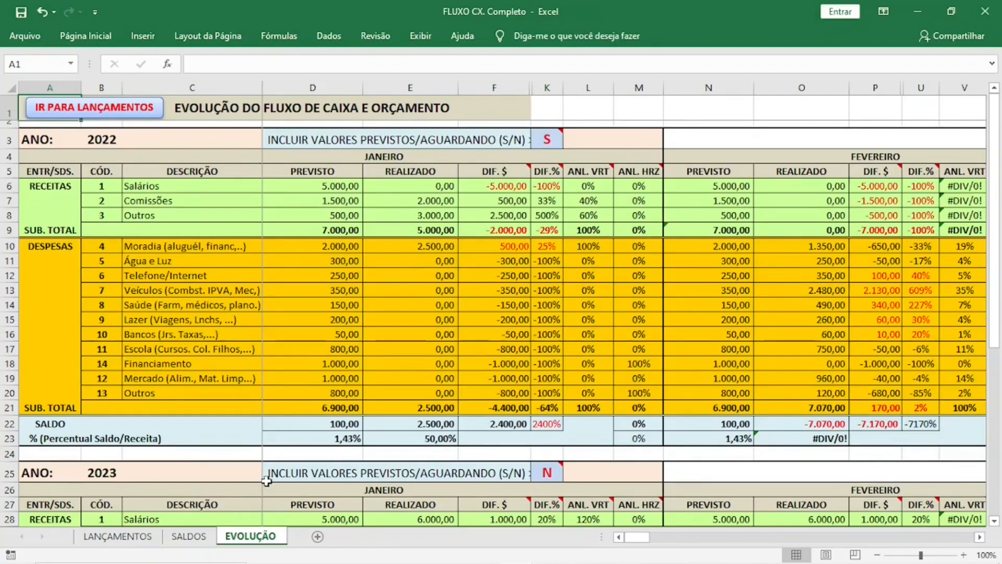
{"action": "left_click", "coordinate": [189, 537]}
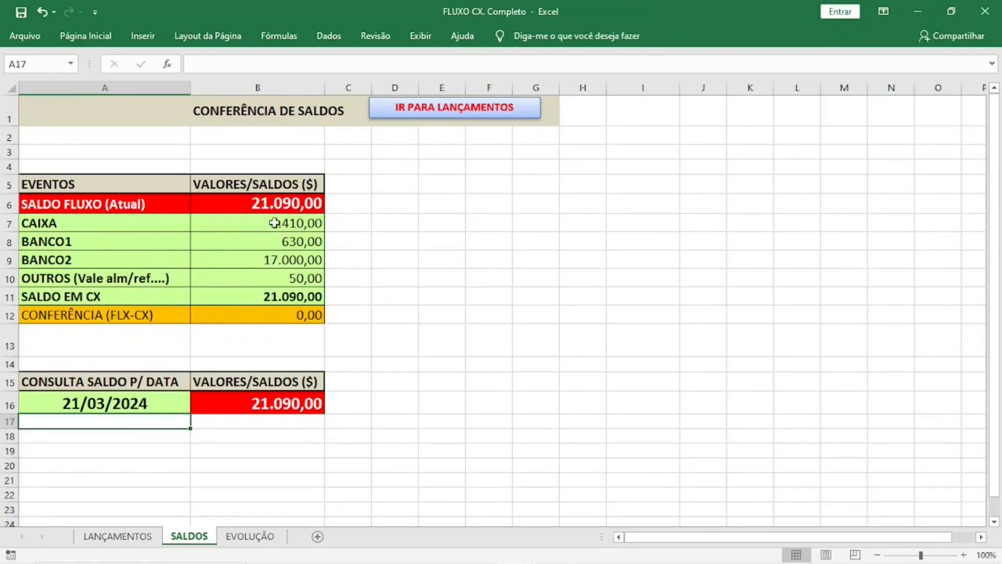
{"action": "left_click", "coordinate": [118, 536]}
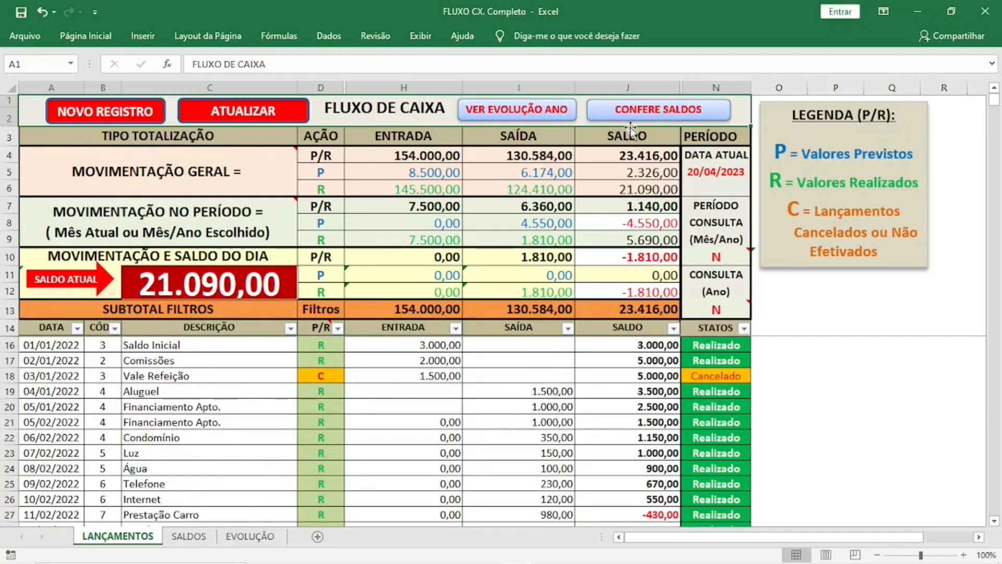
{"action": "left_click", "coordinate": [508, 116]}
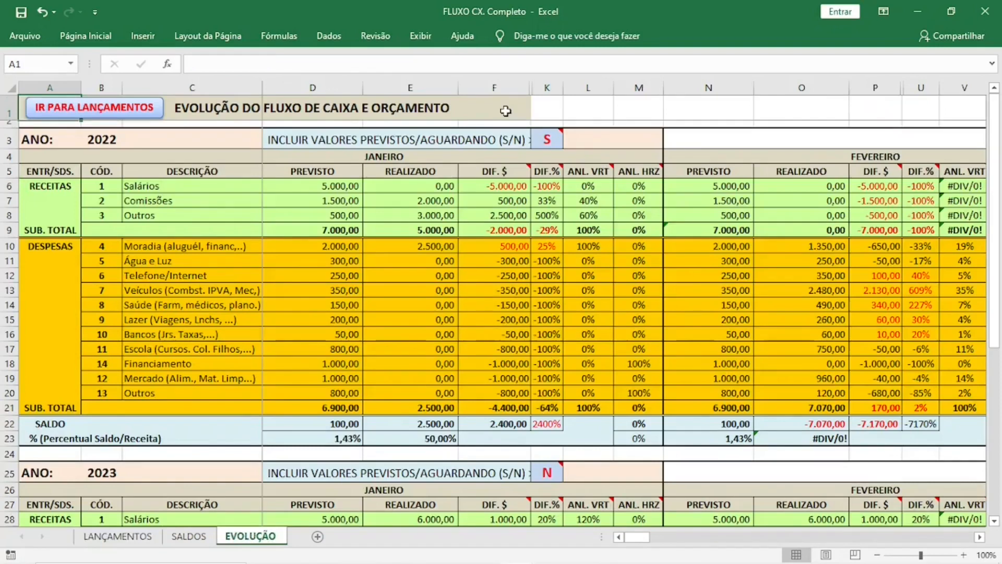
{"action": "left_click", "coordinate": [85, 114]}
{"action": "left_click", "coordinate": [609, 109]}
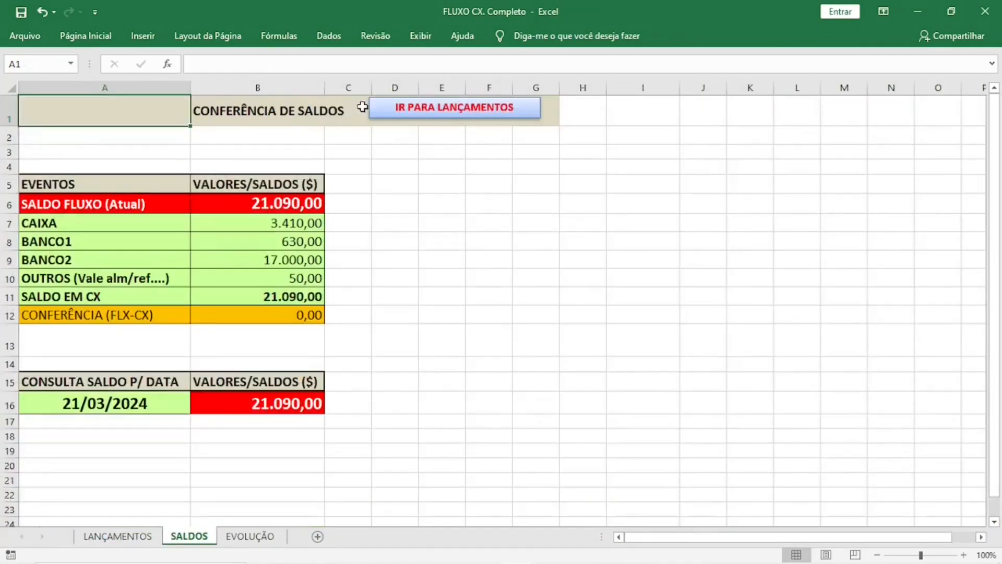
{"action": "left_click", "coordinate": [415, 107]}
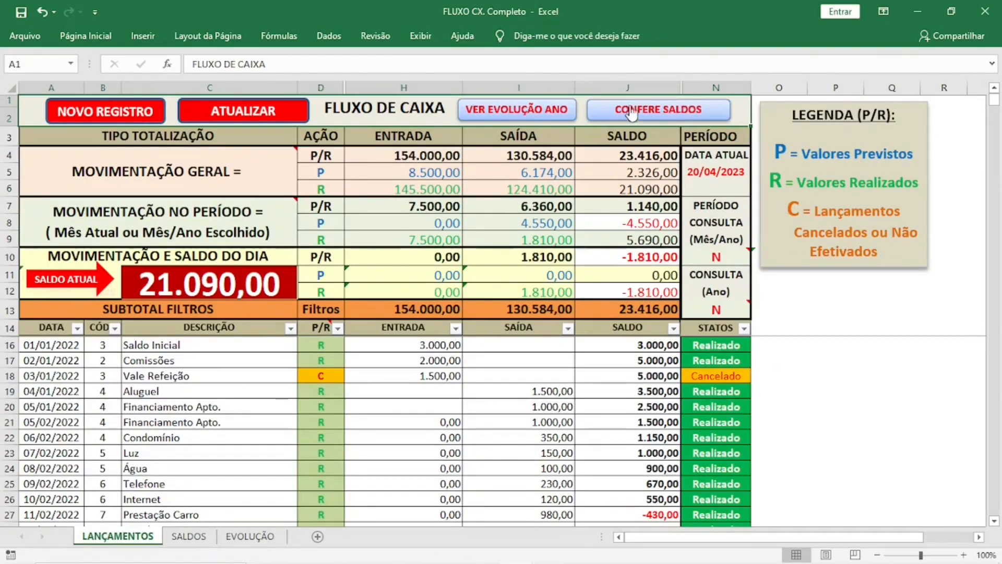
{"action": "left_click", "coordinate": [204, 540]}
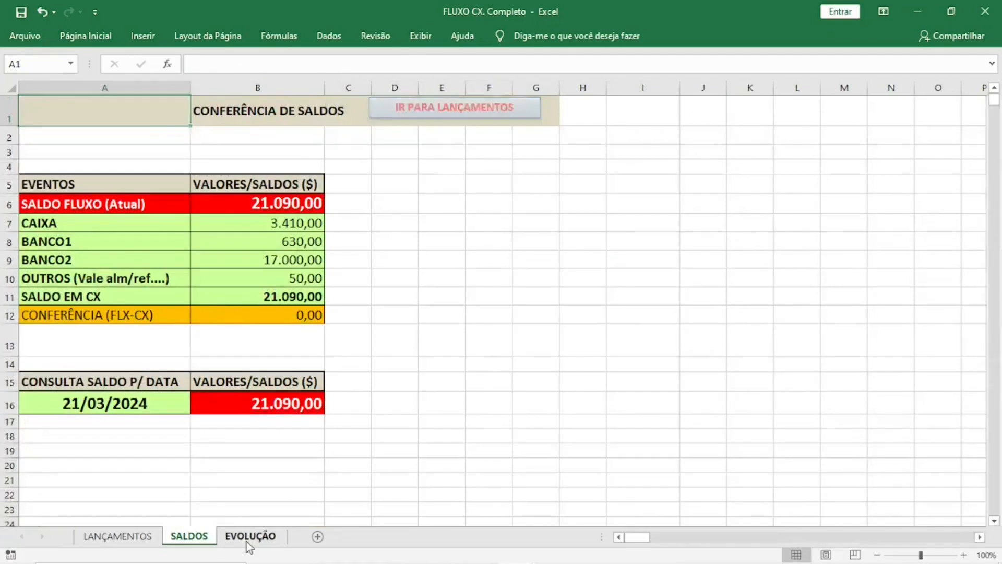
{"action": "left_click", "coordinate": [246, 541]}
{"action": "left_click", "coordinate": [146, 541]}
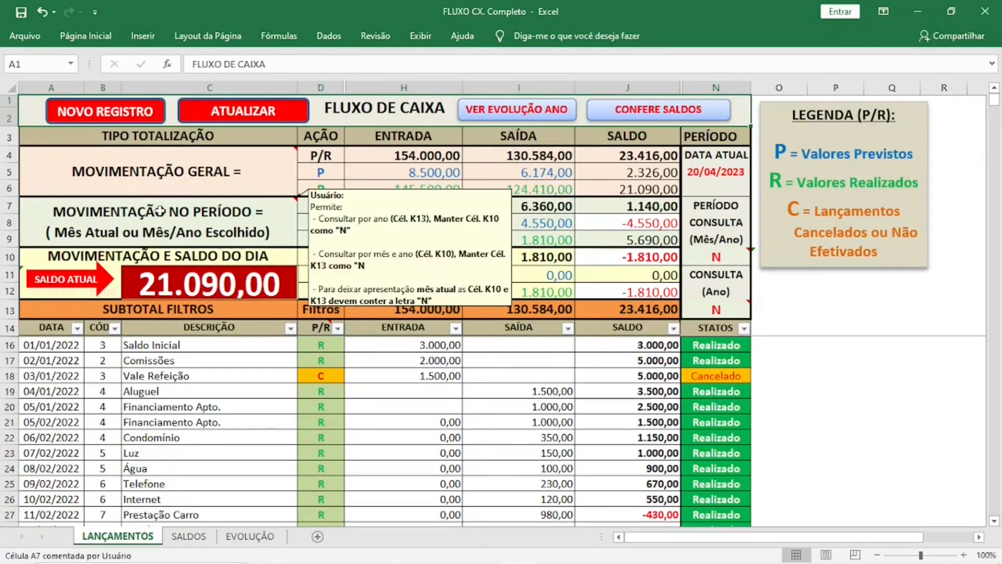
Examine the comment on the general movement total and the formulas of the SAÍDA totals for the general, period and day sections.
{"action": "mouse_move", "coordinate": [119, 152]}
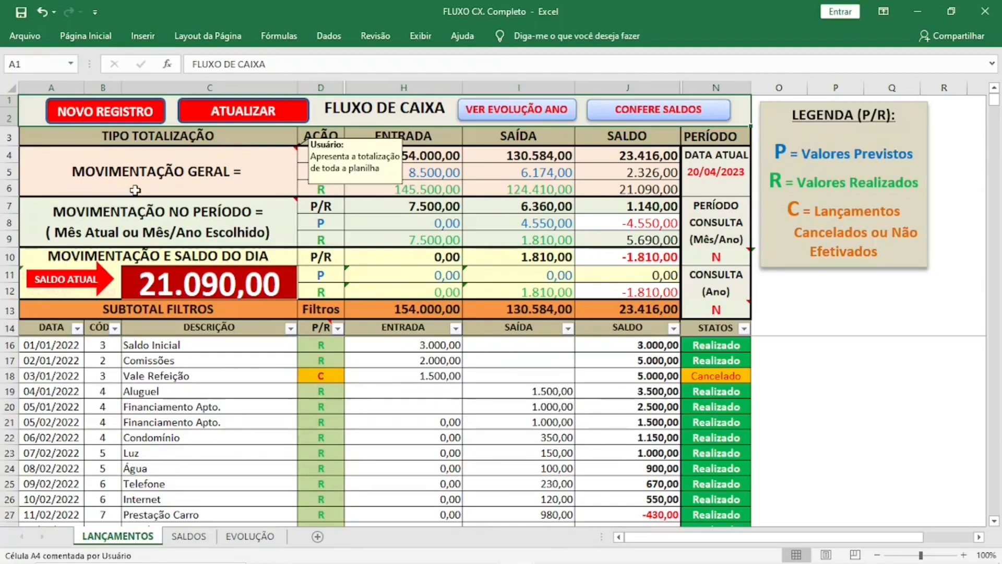
{"action": "left_click", "coordinate": [214, 124]}
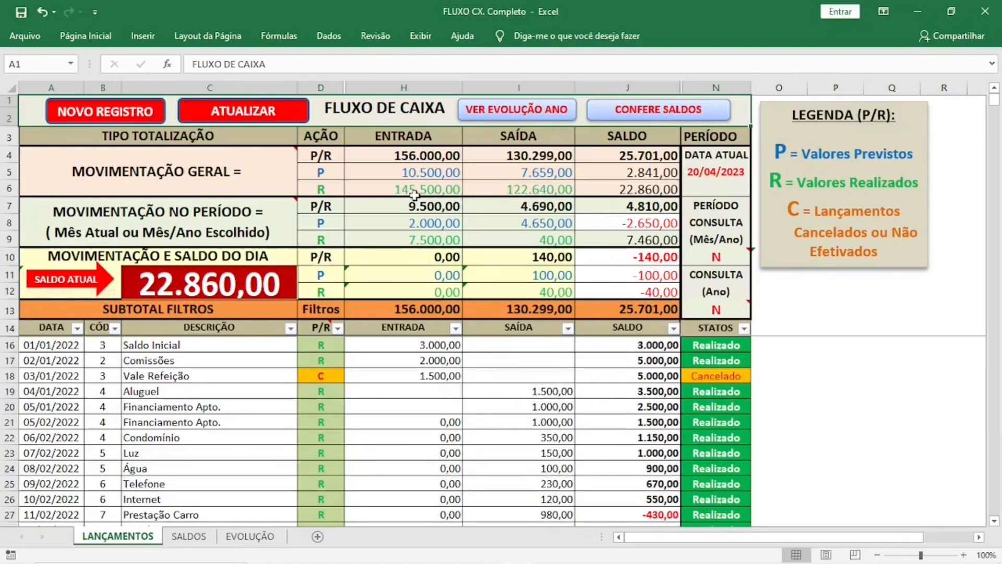
{"action": "left_click", "coordinate": [503, 195]}
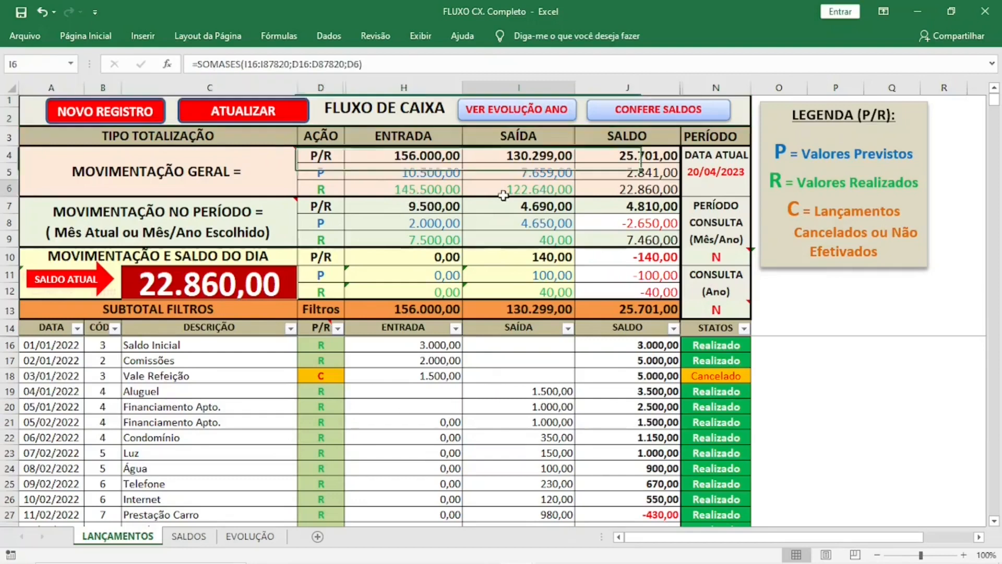
{"action": "left_click", "coordinate": [523, 241]}
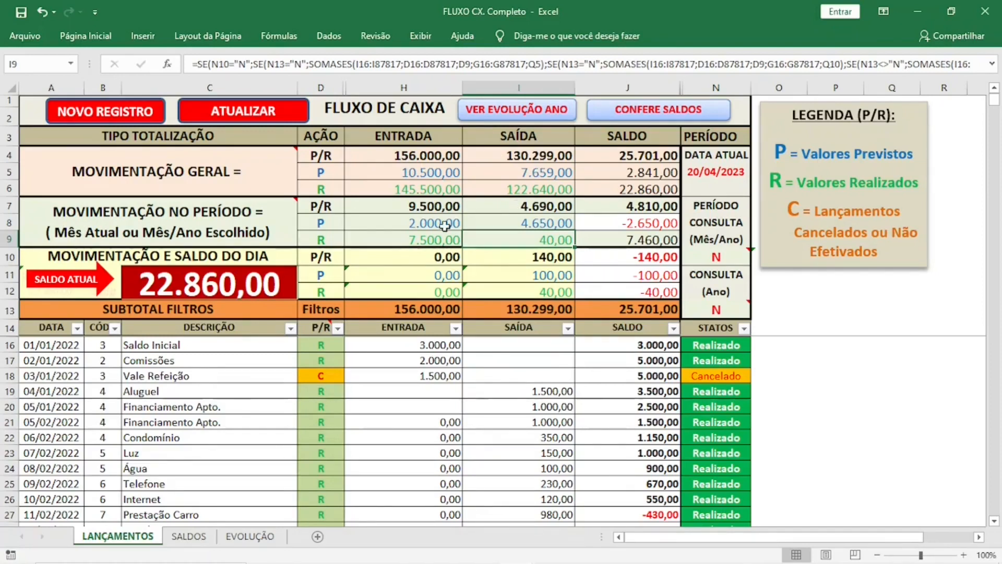
{"action": "left_click", "coordinate": [494, 274]}
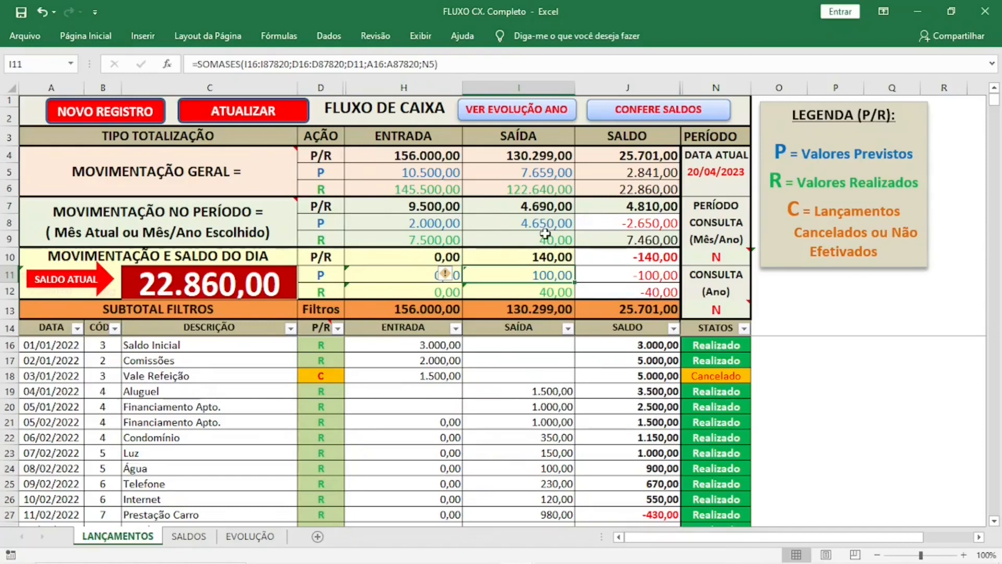
{"action": "left_click", "coordinate": [522, 290]}
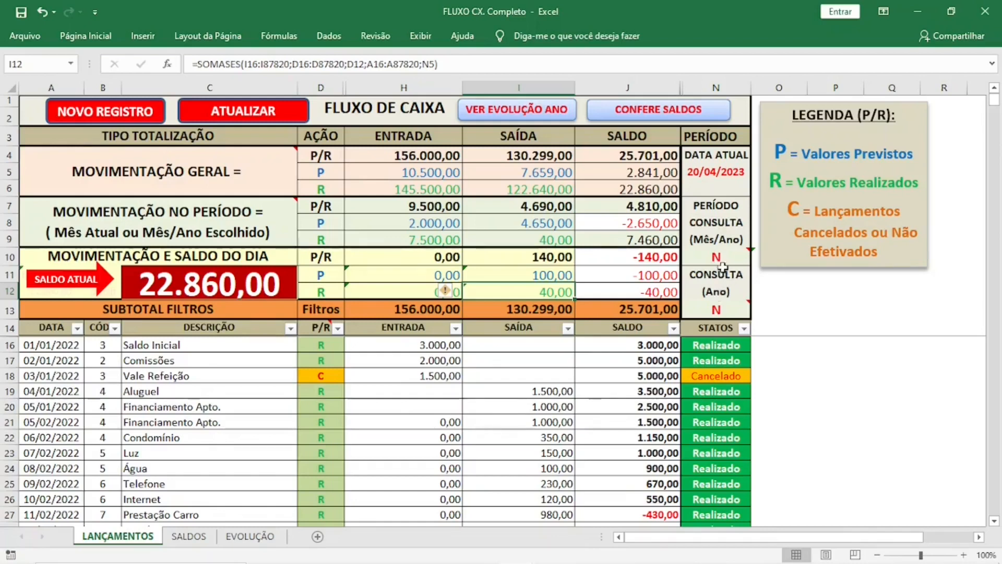
Set the month/year query period in N10 to 03/2023.
{"action": "mouse_move", "coordinate": [721, 257]}
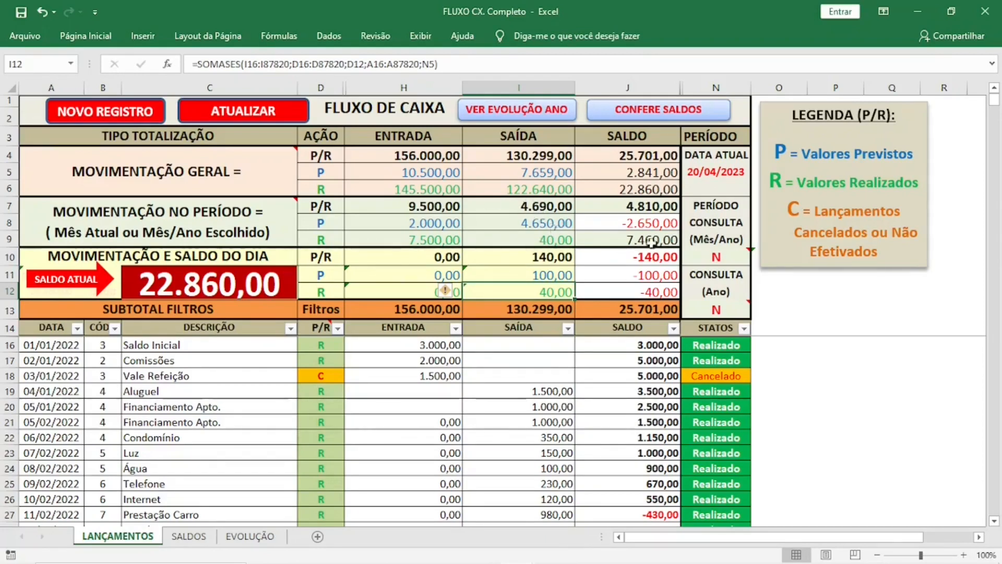
{"action": "mouse_move", "coordinate": [716, 258]}
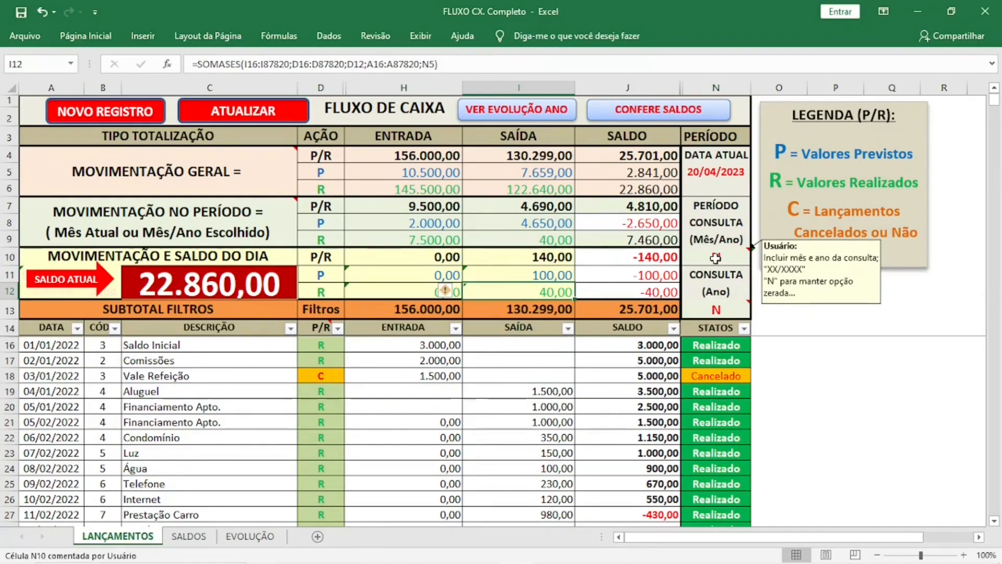
{"action": "left_click", "coordinate": [716, 258]}
{"action": "type", "text": "N"}
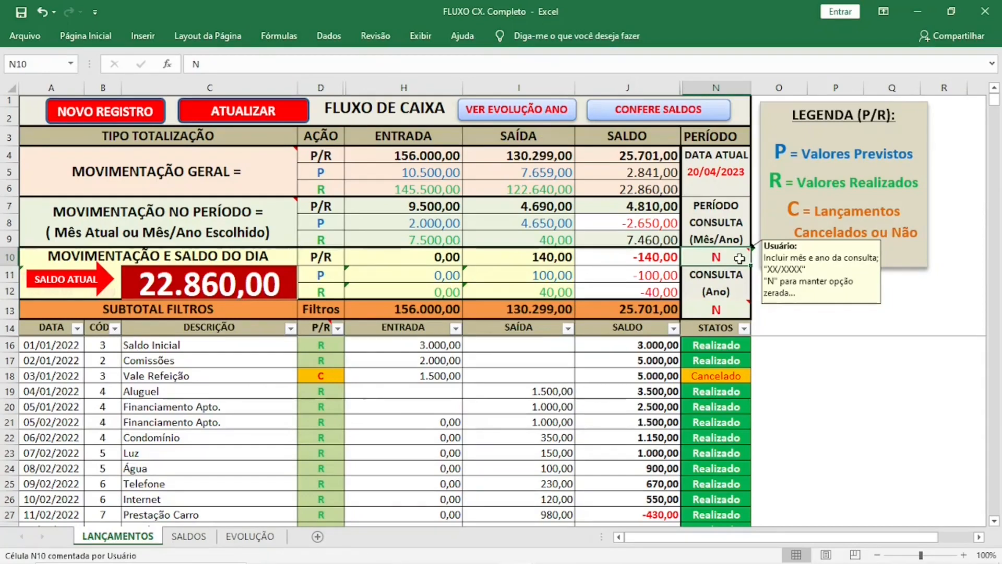
{"action": "type", "text": "03"}
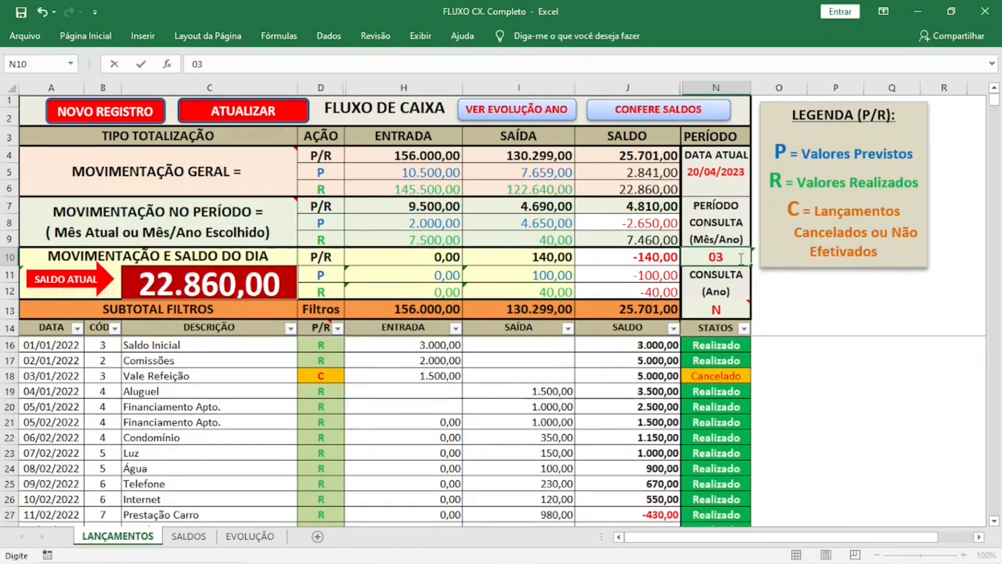
{"action": "type", "text": "/2022"}
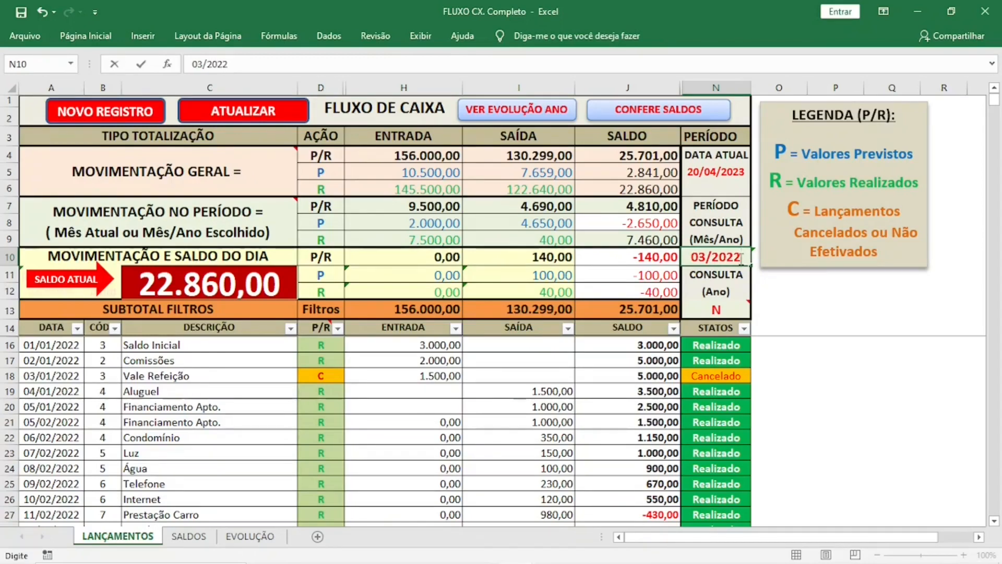
{"action": "key", "text": "BackSpace"}
{"action": "type", "text": "3"}
{"action": "key", "text": "Return"}
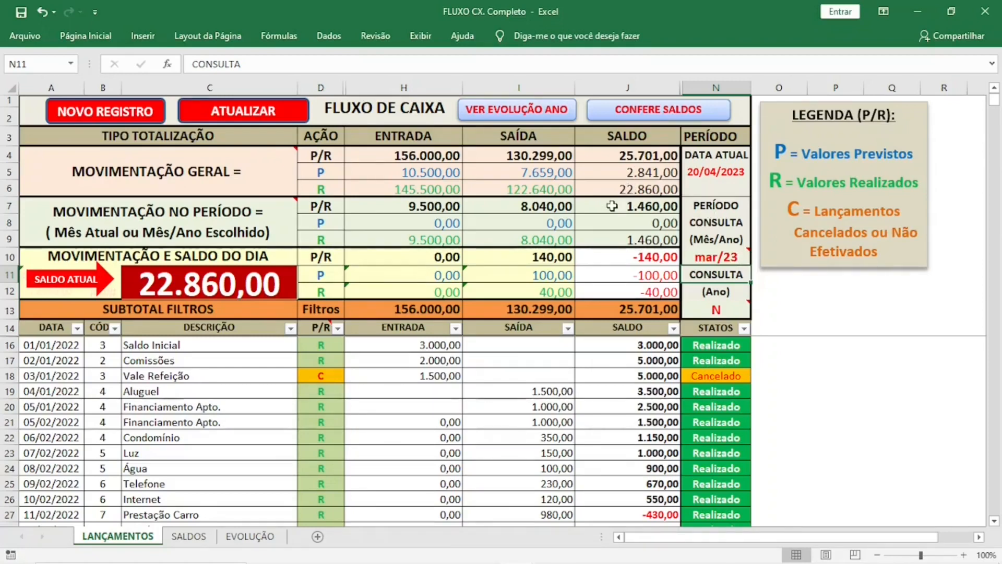
Reset the month/year query in N10 to N.
{"action": "left_click", "coordinate": [723, 254]}
{"action": "type", "text": "N"}
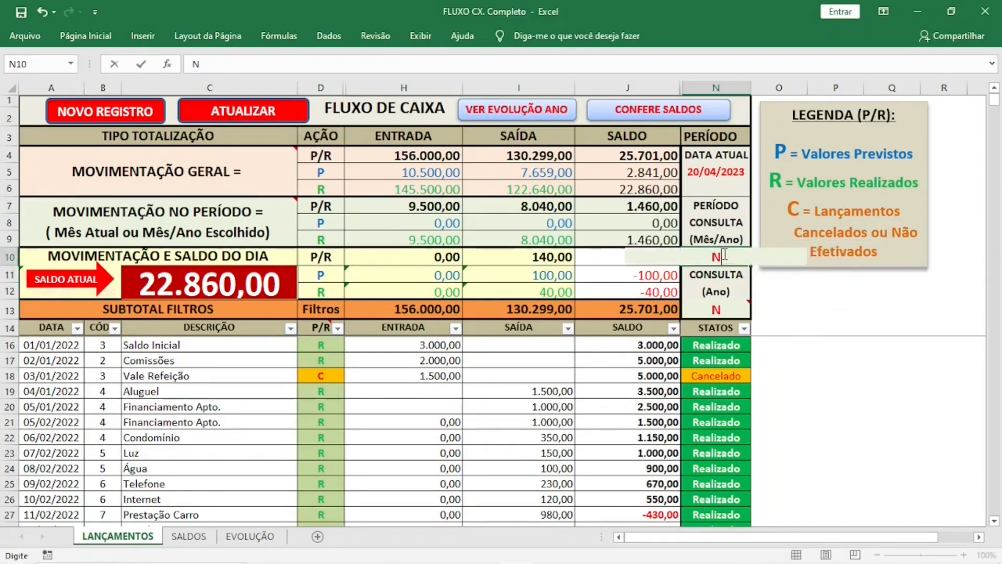
{"action": "key", "text": "Return"}
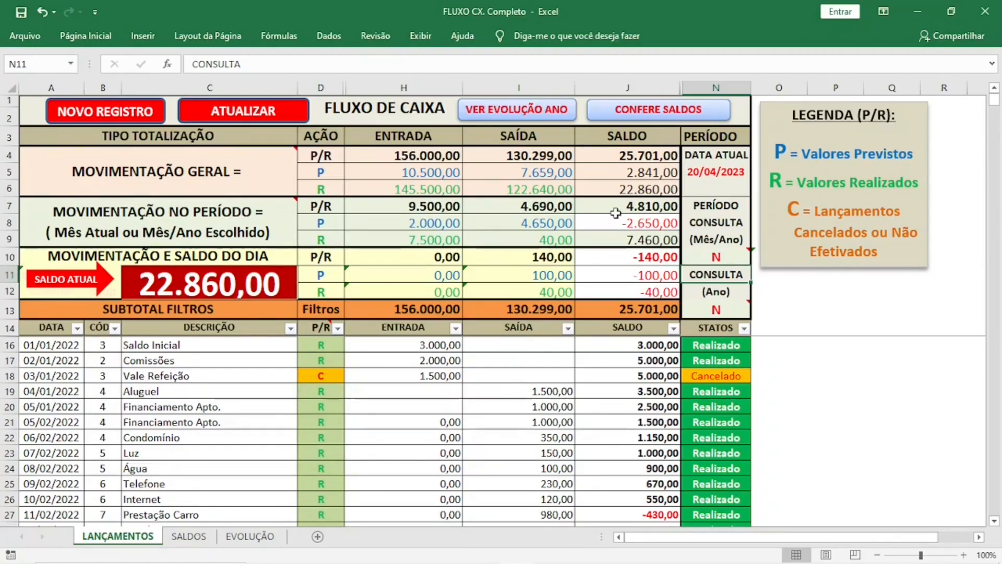
Set the year query in N13 to 2023.
{"action": "left_click", "coordinate": [706, 312]}
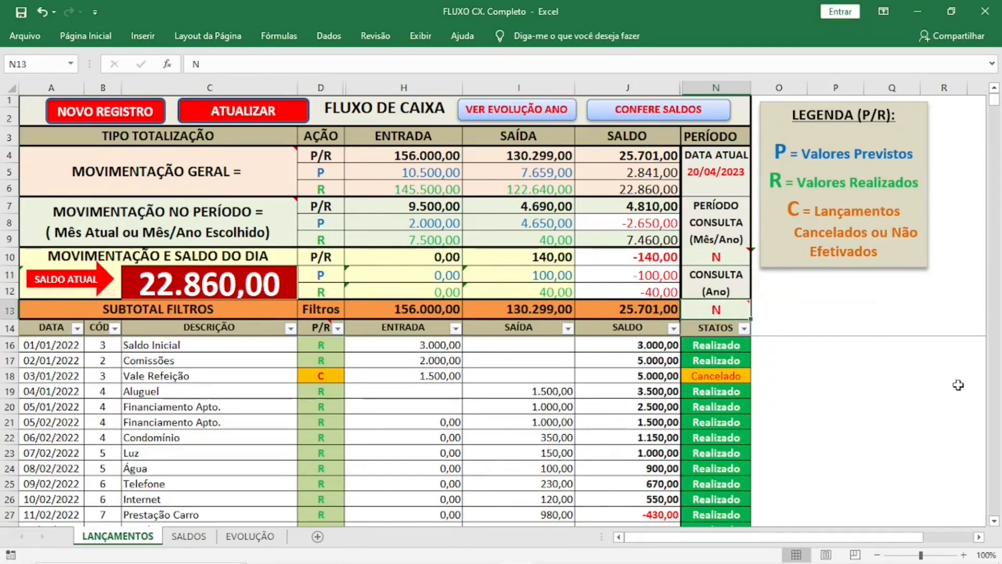
{"action": "type", "text": "2"}
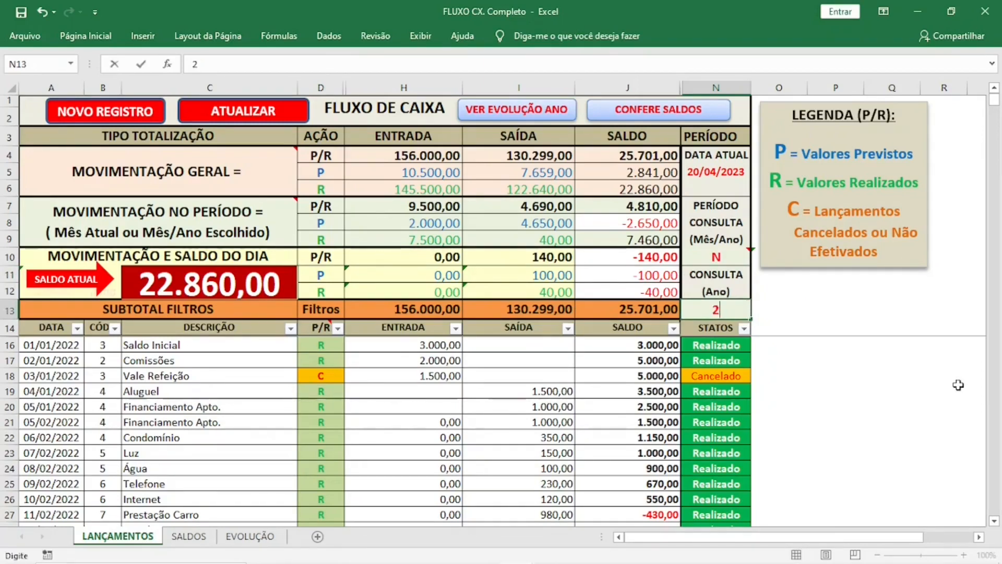
{"action": "type", "text": "023"}
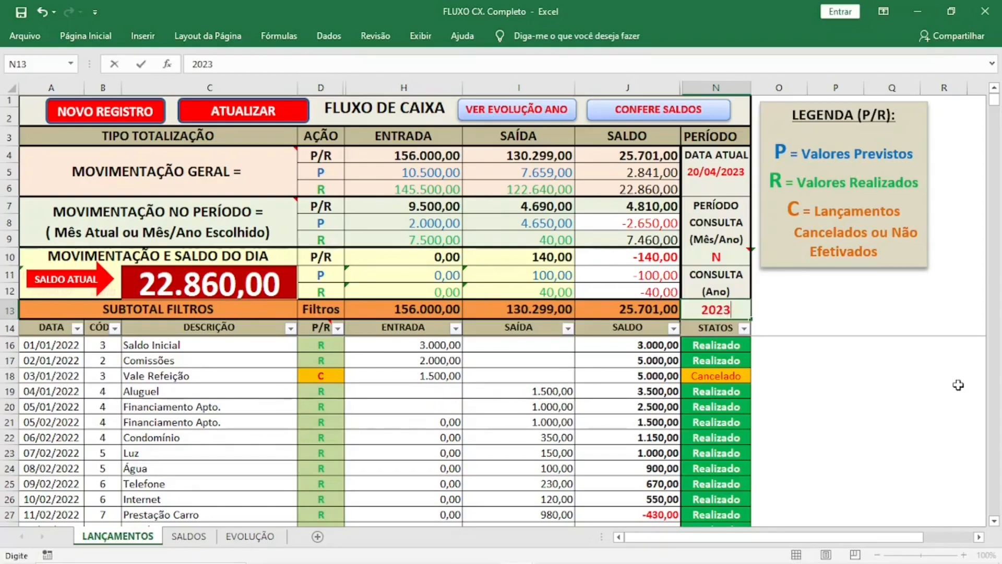
{"action": "key", "text": "Return"}
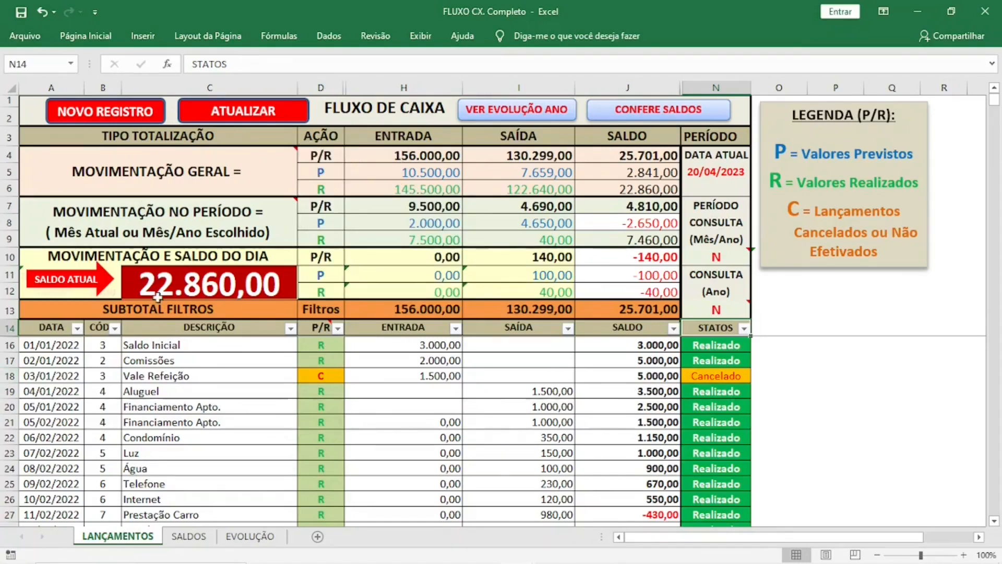
Select all entry dates from A16 downward and go to the last cash flow entry in row 456.
{"action": "key", "text": "ctrl+Home"}
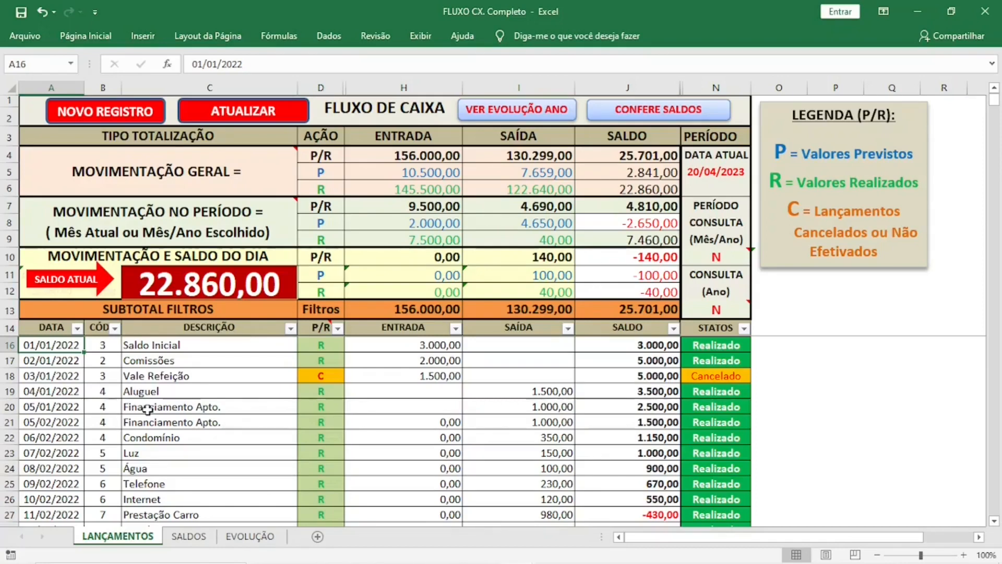
{"action": "key", "text": "ctrl+shift+Down"}
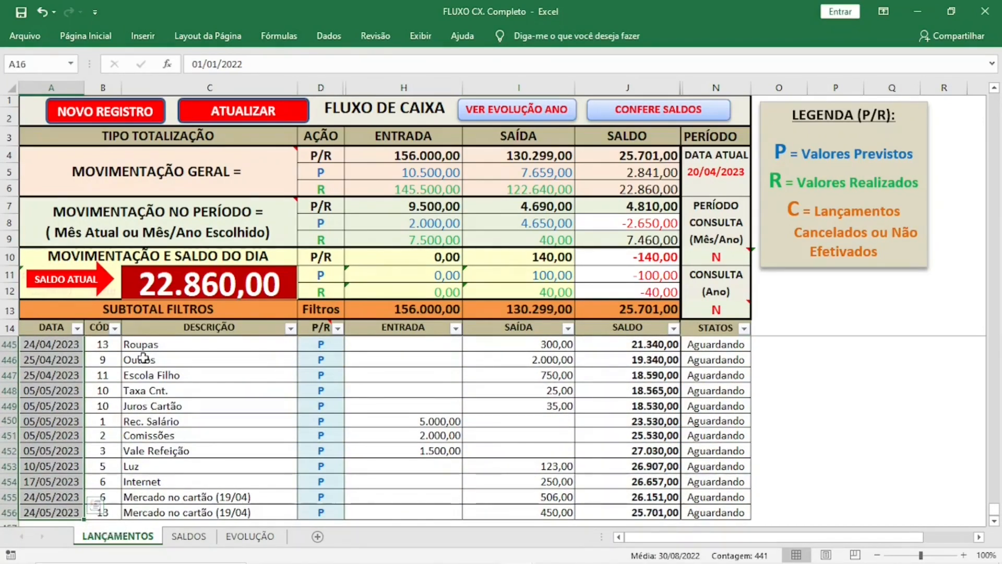
{"action": "left_click", "coordinate": [50, 512]}
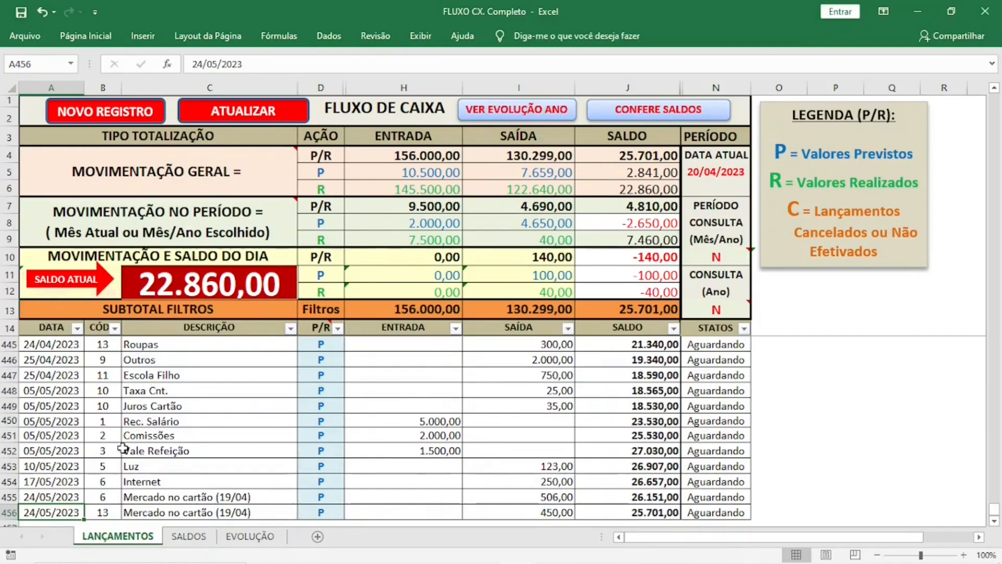
{"action": "scroll", "coordinate": [123, 448], "scroll_direction": "down", "scroll_amount": 2}
{"action": "scroll", "coordinate": [122, 448], "scroll_direction": "up", "scroll_amount": 3}
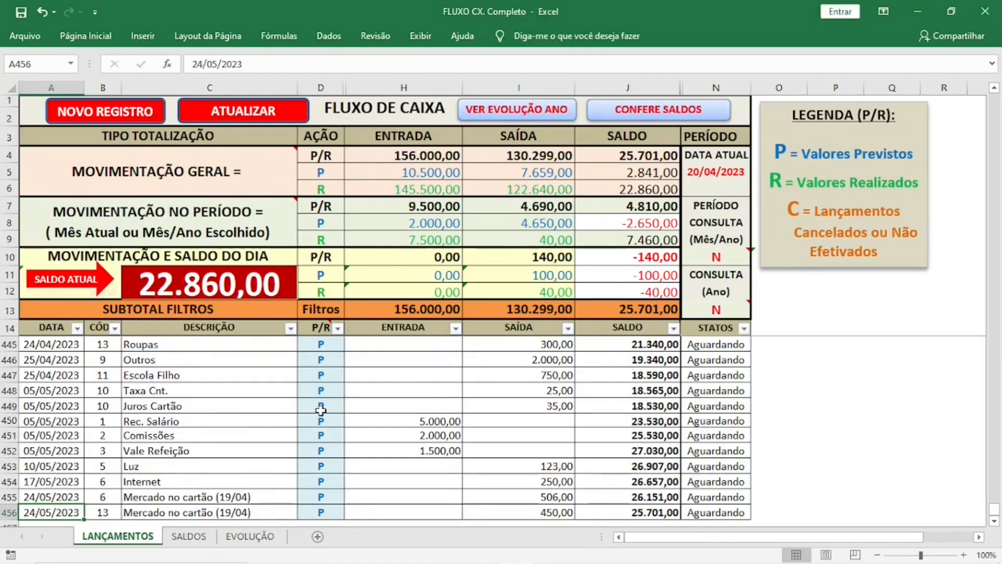
Browse the cash flow entries back up from the end of the list and select the 14/05/2022 date in row 130.
{"action": "scroll", "coordinate": [321, 410], "scroll_direction": "up", "scroll_amount": 13}
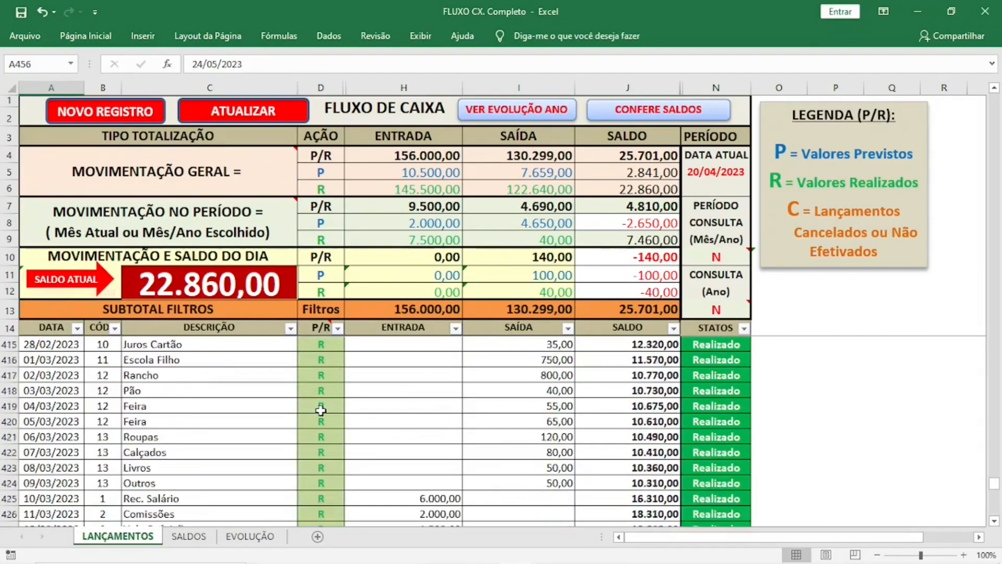
{"action": "scroll", "coordinate": [321, 410], "scroll_direction": "up", "scroll_amount": 20}
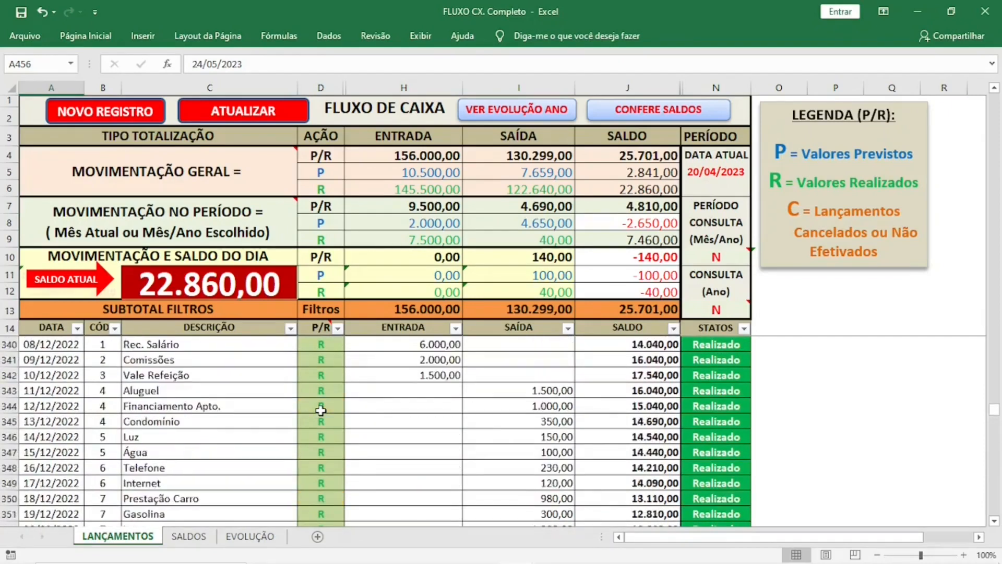
{"action": "scroll", "coordinate": [321, 409], "scroll_direction": "up", "scroll_amount": 20}
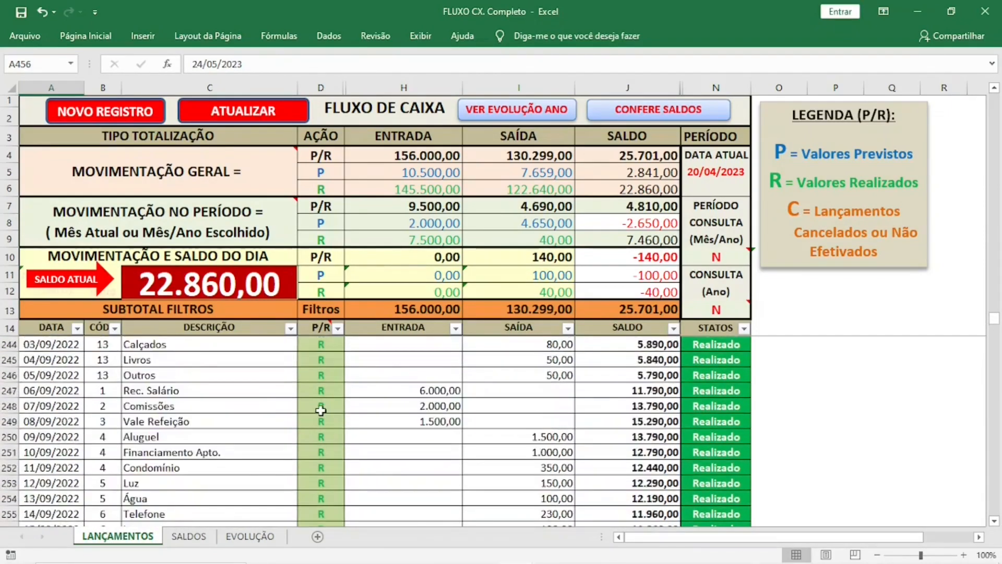
{"action": "scroll", "coordinate": [321, 410], "scroll_direction": "up", "scroll_amount": 20}
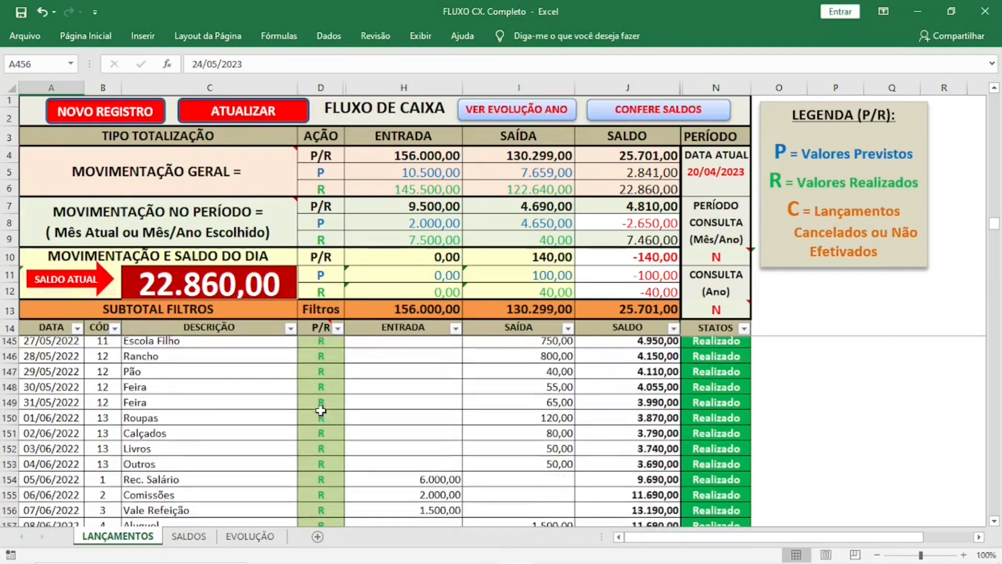
{"action": "left_click", "coordinate": [77, 347]}
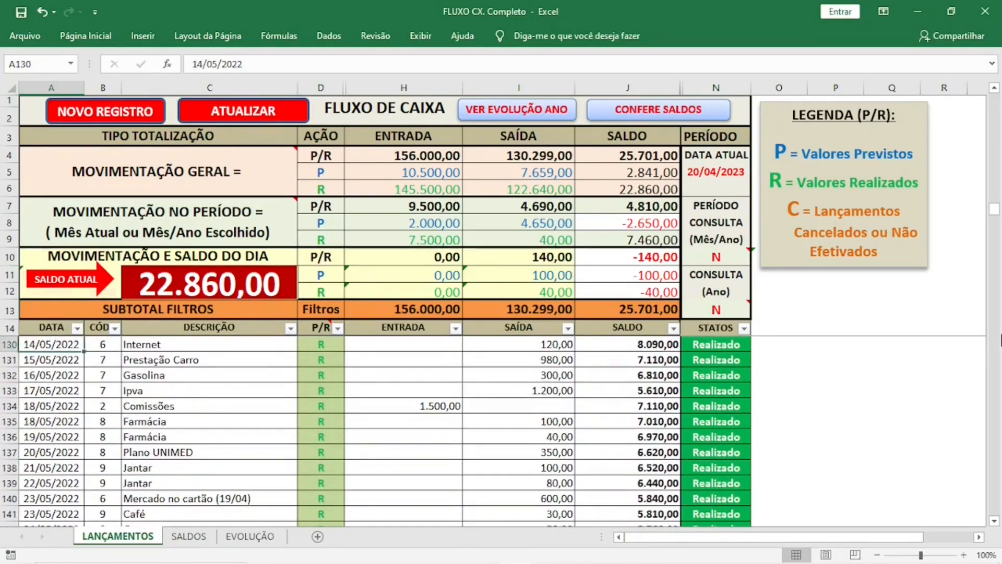
Insert a new record in row 17 of the cash flow list with date 20/04/2023 and code 7.
{"action": "left_click_drag", "start_coordinate": [994, 211], "coordinate": [994, 99]}
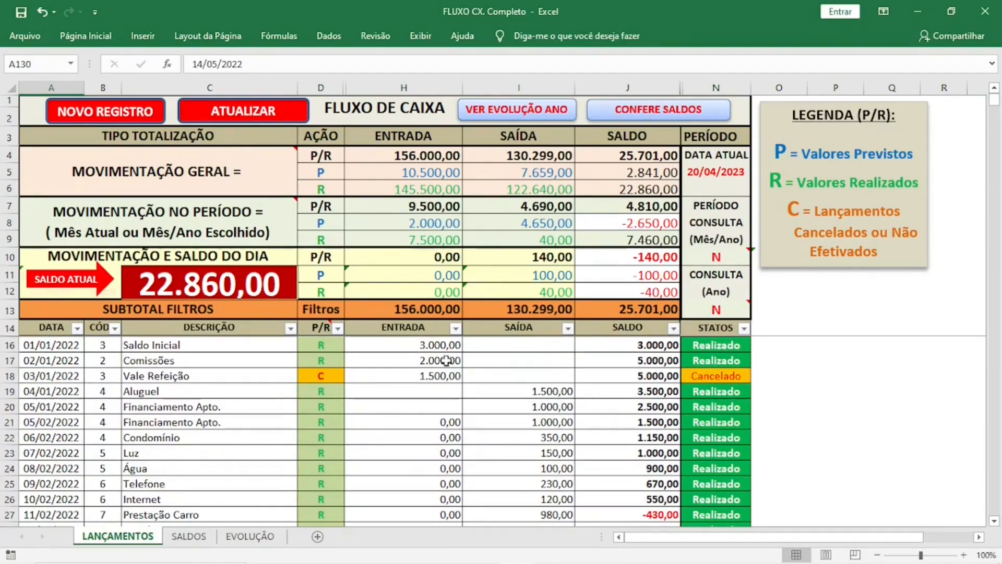
{"action": "left_click", "coordinate": [133, 115]}
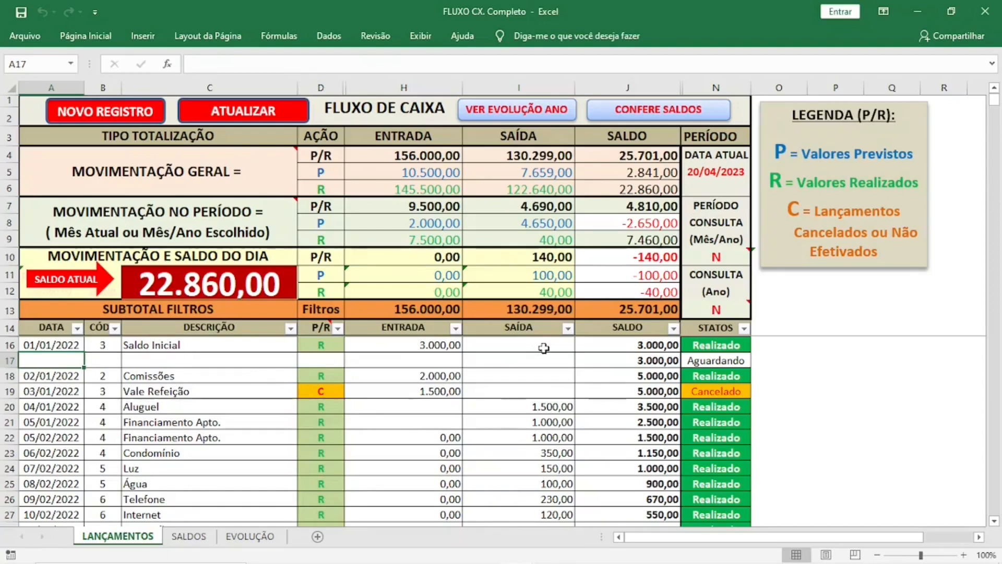
{"action": "type", "text": "20/"}
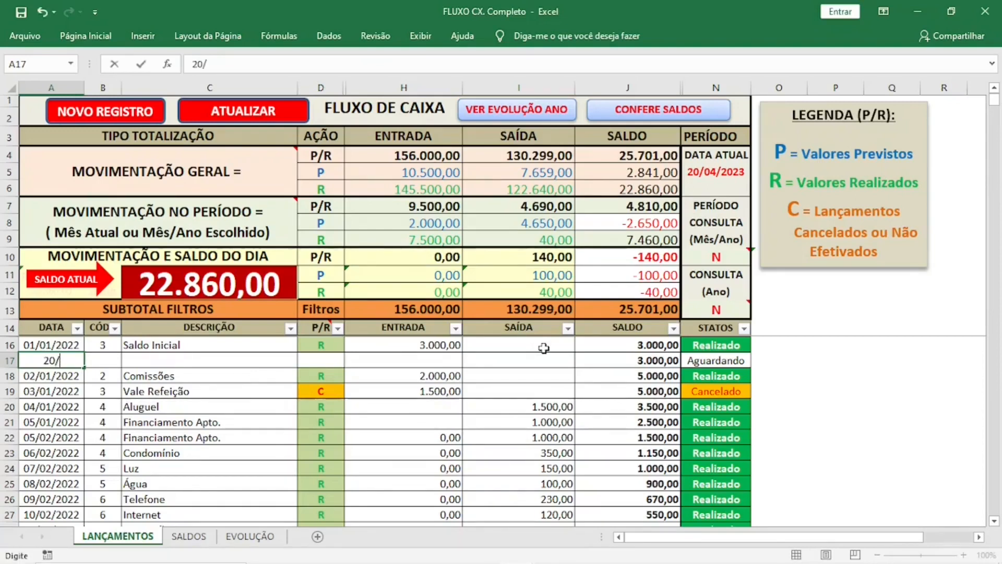
{"action": "type", "text": "04/2023"}
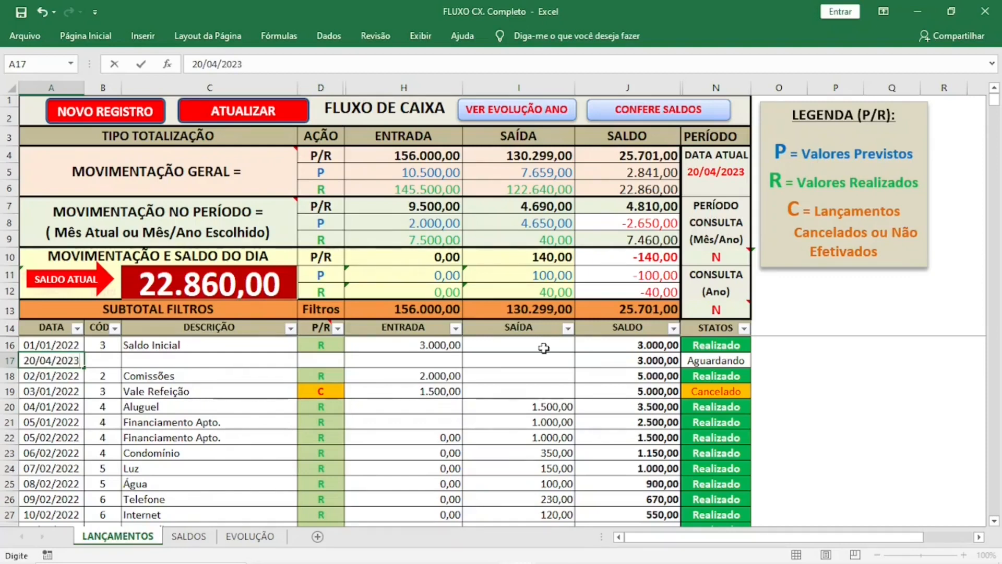
{"action": "key", "text": "Tab"}
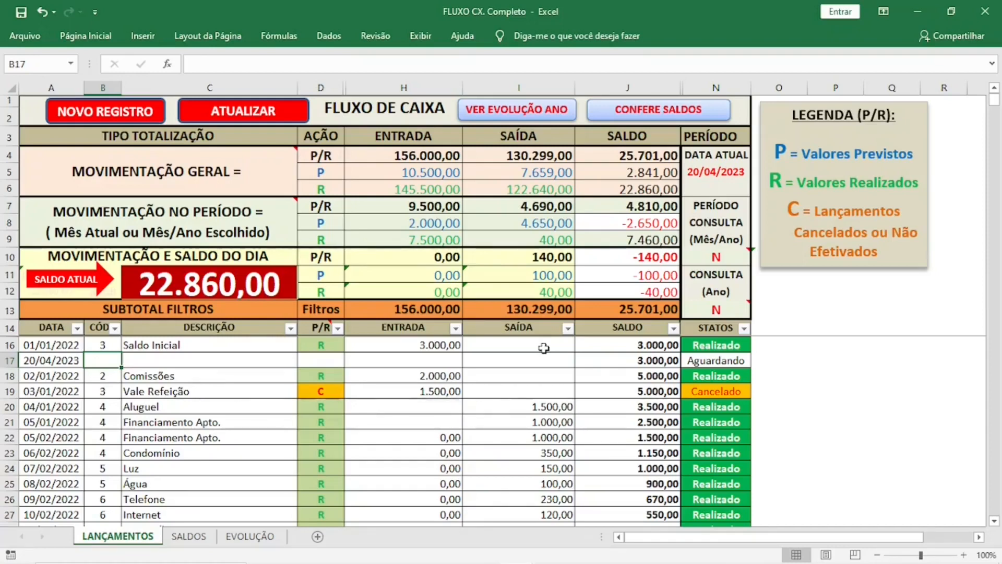
{"action": "type", "text": "7"}
{"action": "key", "text": "Tab"}
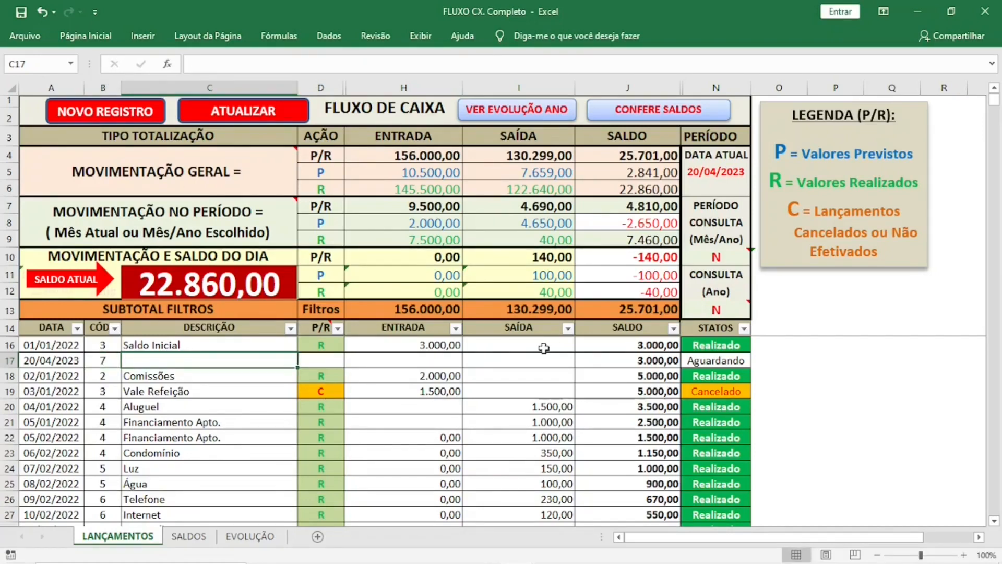
Enter "Troca pneu carros" as the description of the new record in row 17.
{"action": "type", "text": "FER"}
{"action": "key", "text": "BackSpace"}
{"action": "key", "text": "BackSpace"}
{"action": "key", "text": "BackSpace"}
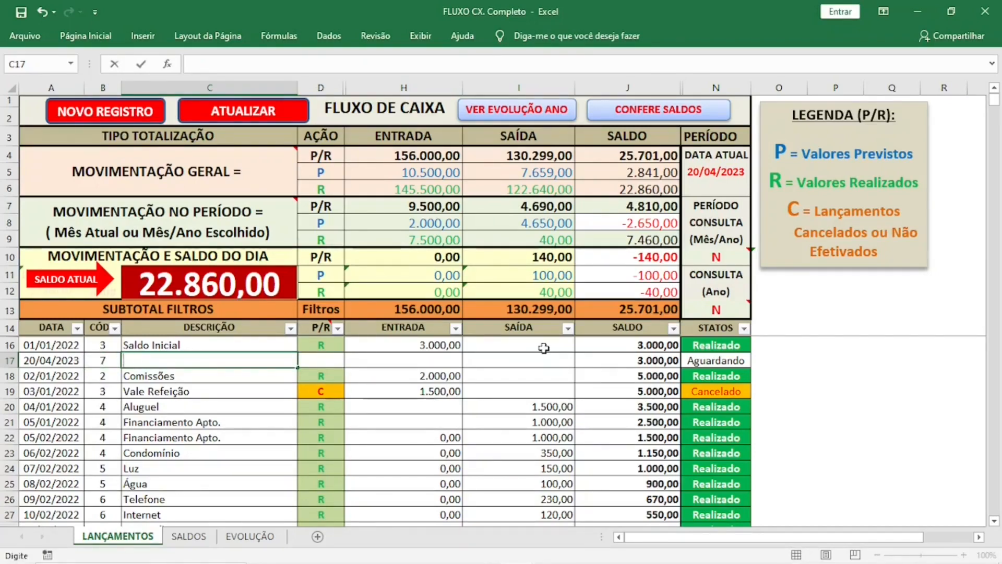
{"action": "type", "text": "Troca pnei"}
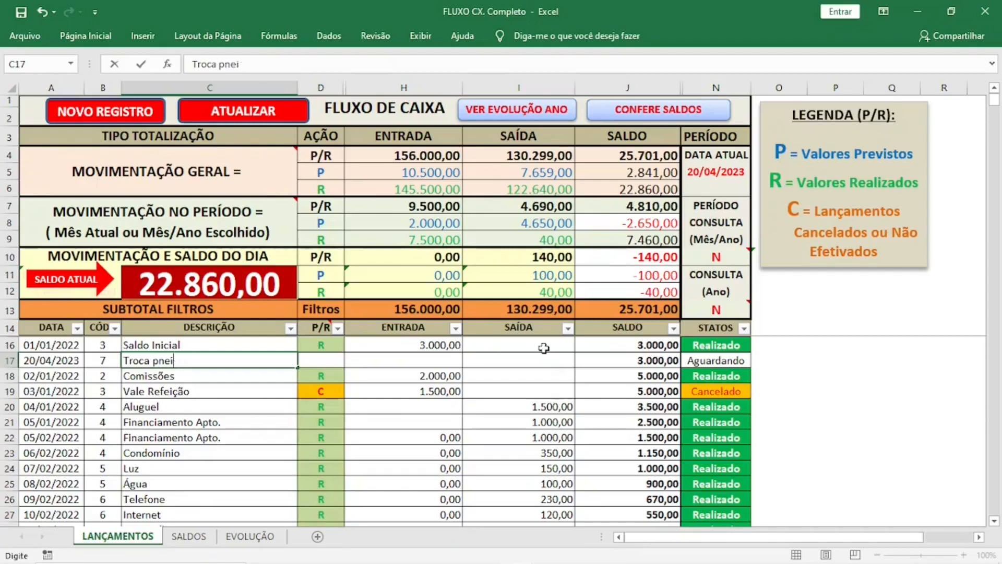
{"action": "type", "text": "su carros"}
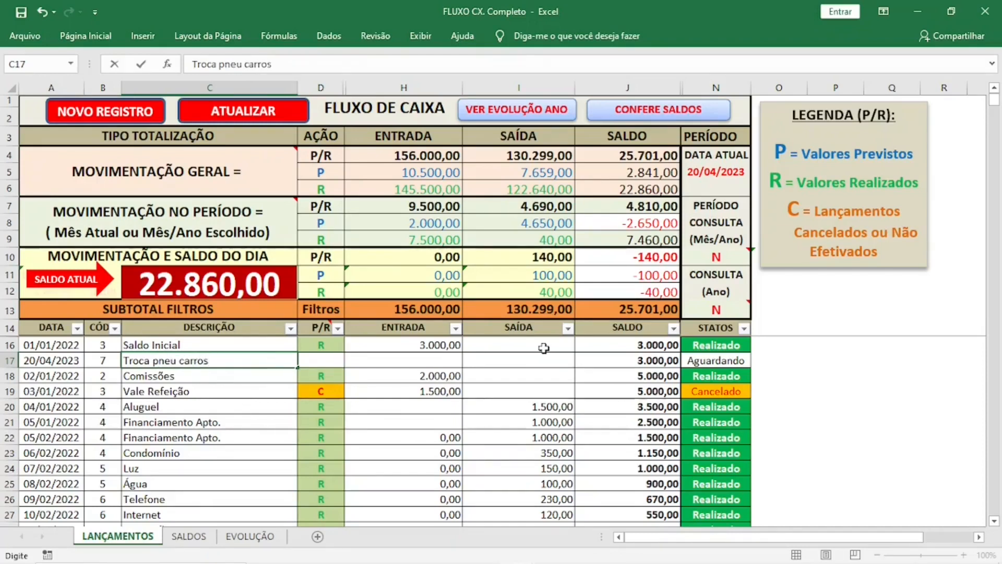
{"action": "key", "text": "Tab"}
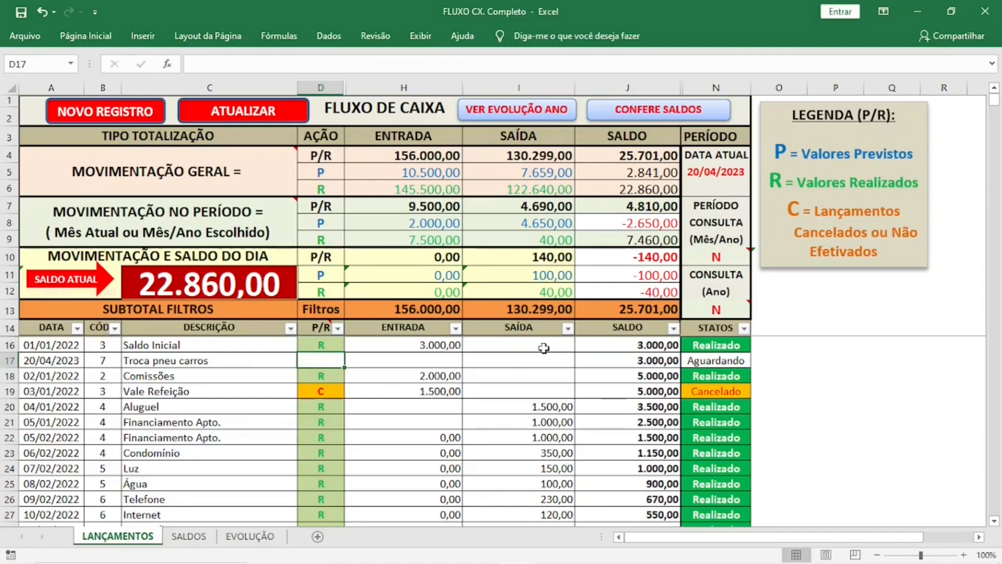
Mark the "Troca pneu carros" record as realized with an uppercase R in the P/R column.
{"action": "type", "text": "r"}
{"action": "key", "text": "BackSpace"}
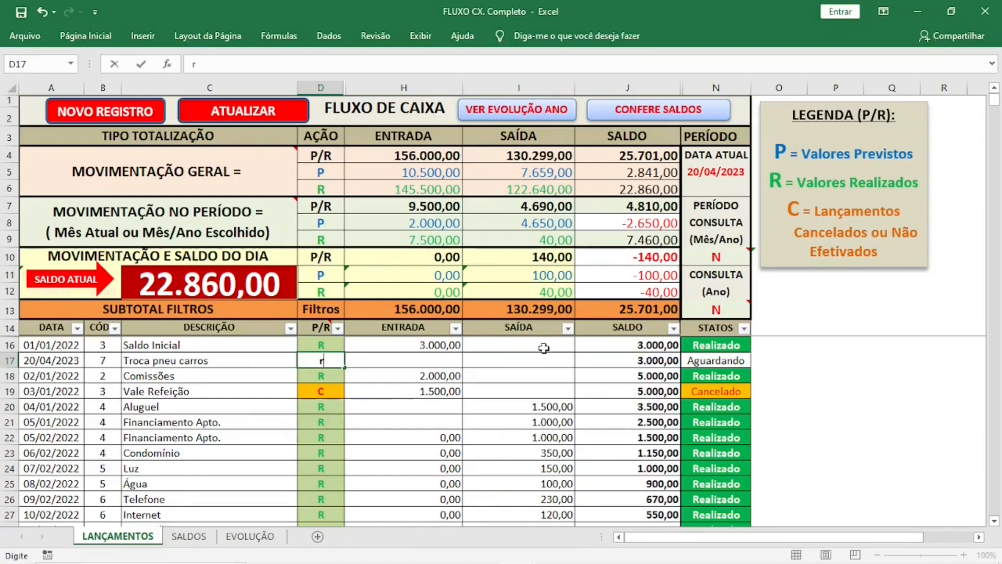
{"action": "type", "text": "r"}
{"action": "key", "text": "ctrl+Return"}
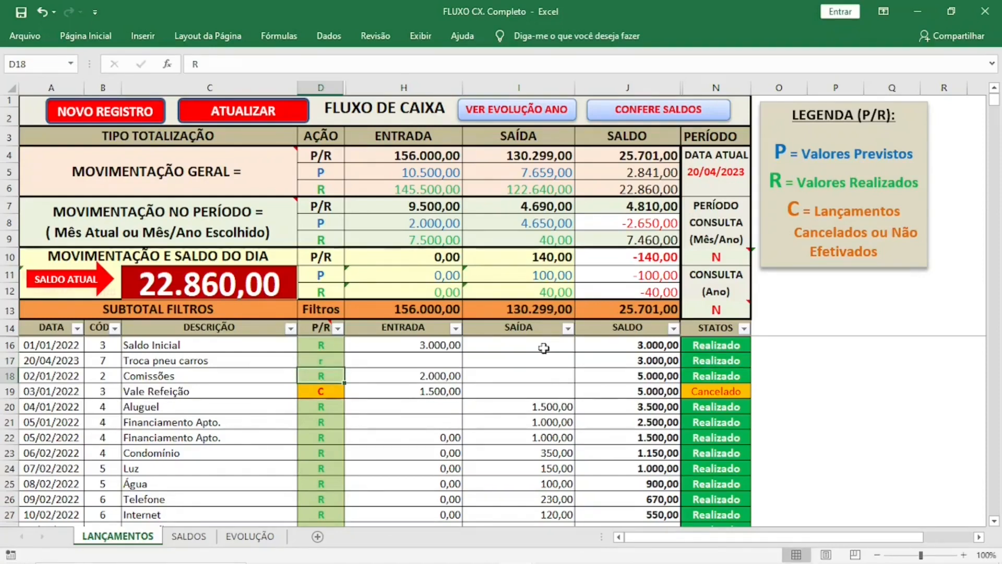
{"action": "type", "text": "R"}
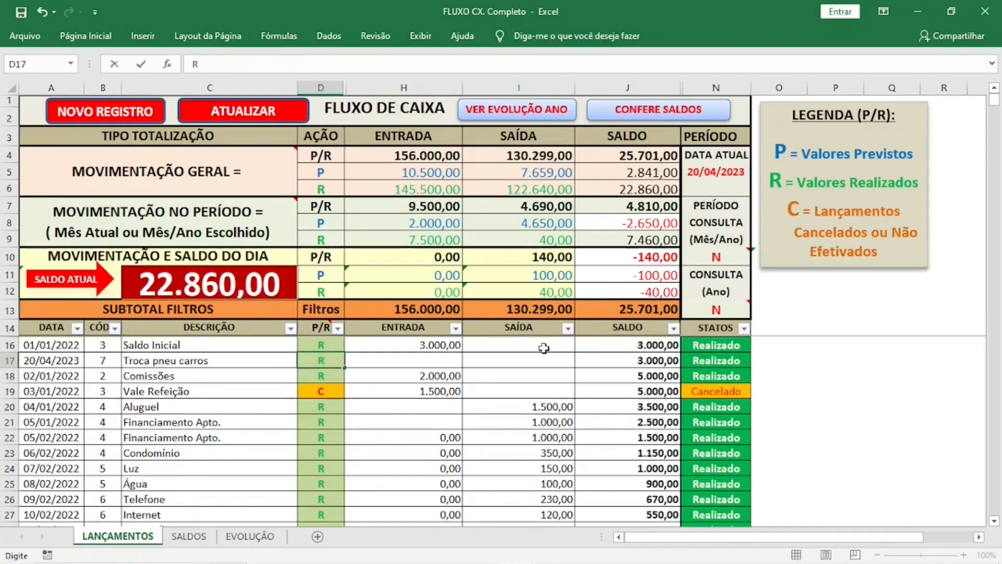
{"action": "key", "text": "Return"}
Enter 1550 as the outflow (Saída) of the "Troca pneu carros" record and update the list of entries.
{"action": "key", "text": "Right"}
{"action": "key", "text": "Right"}
{"action": "key", "text": "Up"}
{"action": "type", "text": "1550"}
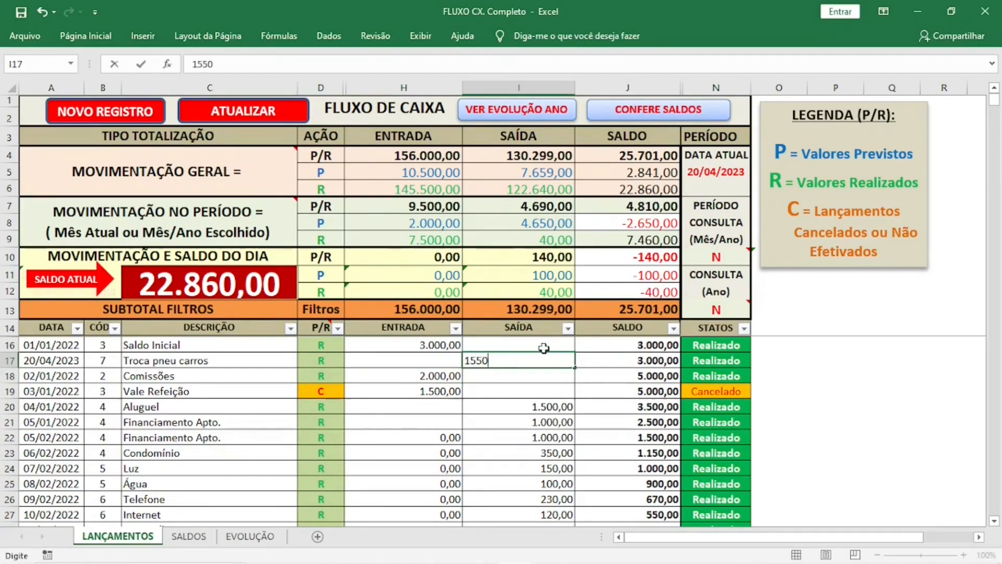
{"action": "key", "text": "Return"}
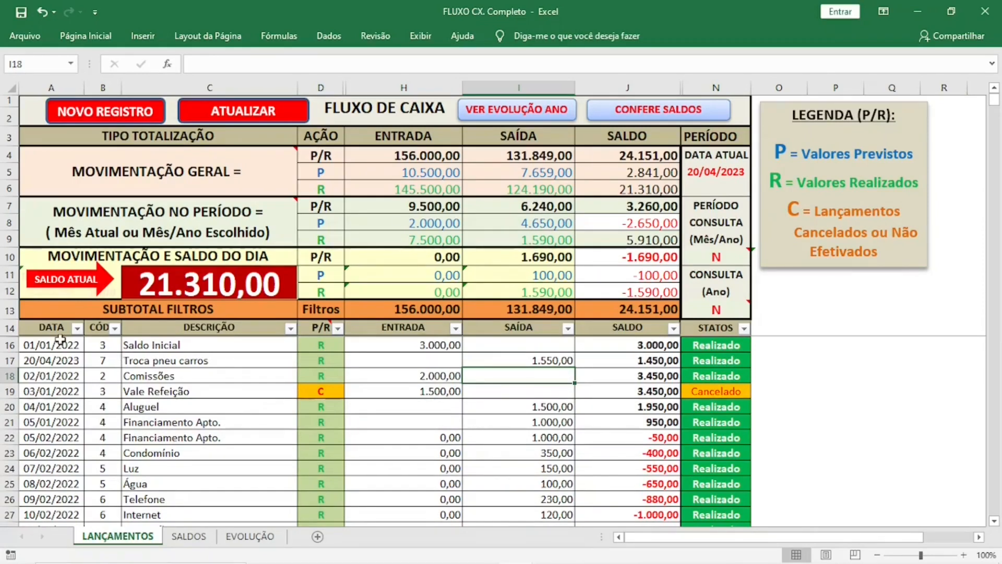
{"action": "left_click", "coordinate": [246, 116]}
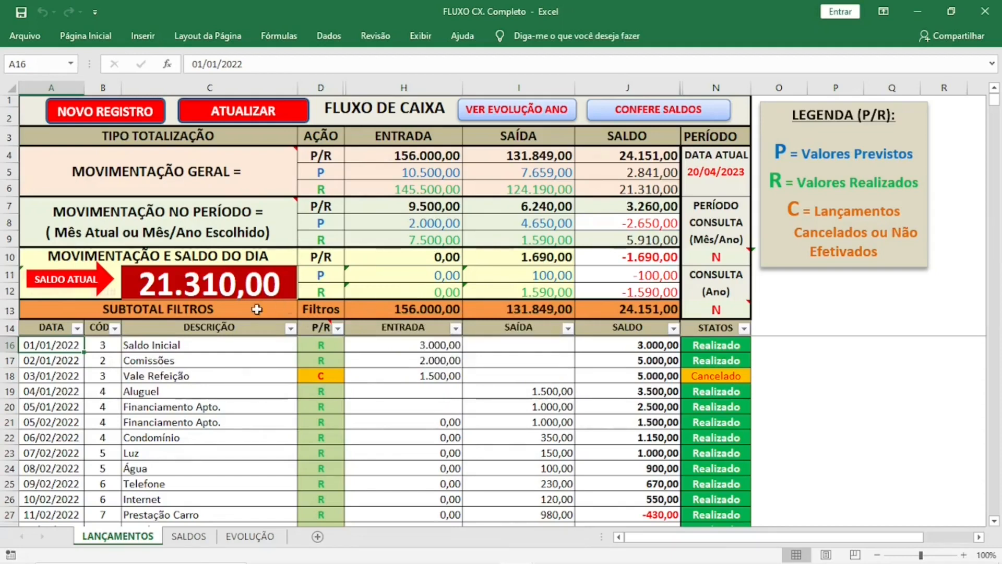
Insert another new record in row 17 with date 10/05/2023 and code 13.
{"action": "left_click", "coordinate": [123, 106]}
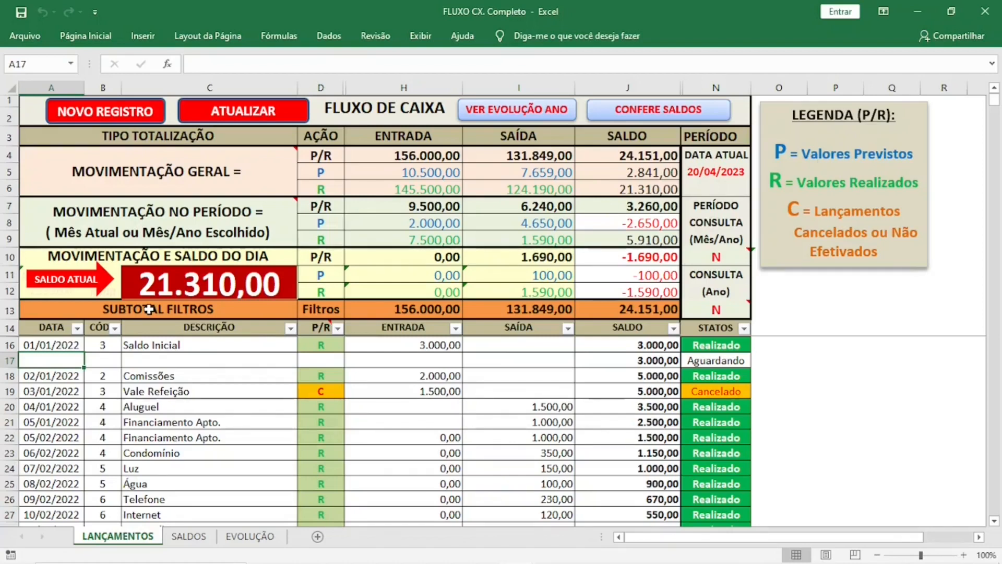
{"action": "type", "text": "20"}
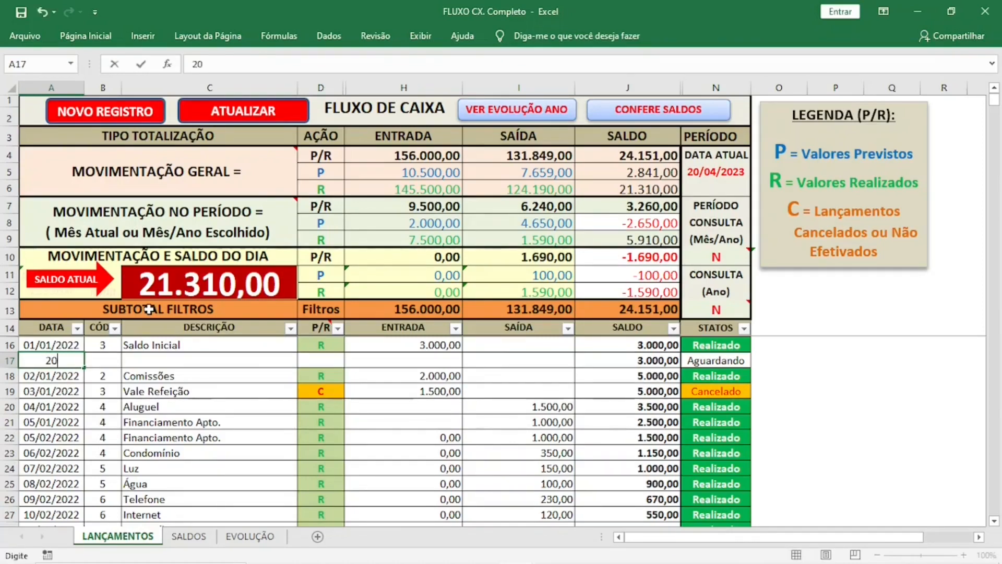
{"action": "type", "text": "/"}
{"action": "key", "text": "BackSpace"}
{"action": "key", "text": "BackSpace"}
{"action": "key", "text": "BackSpace"}
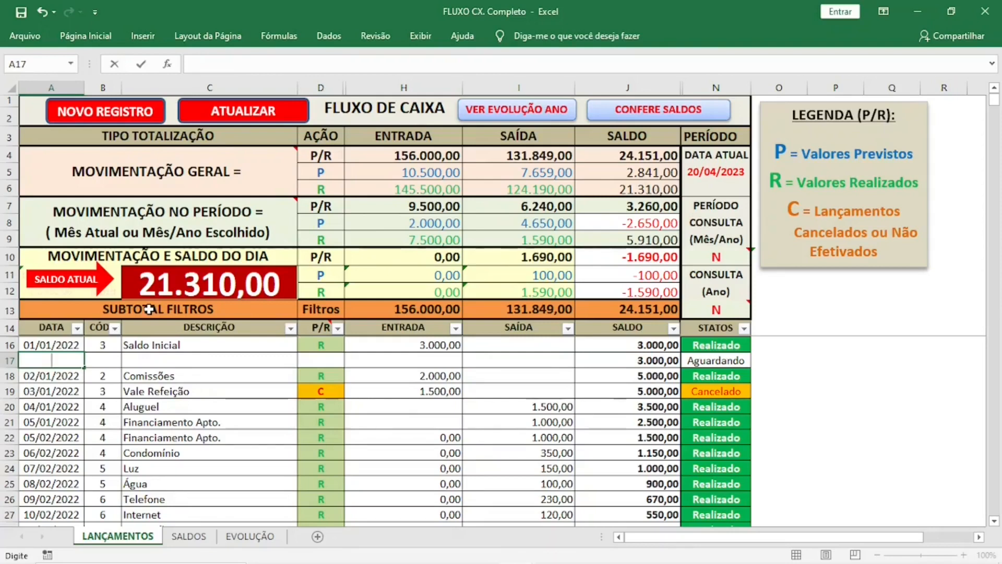
{"action": "type", "text": "10/05/2023"}
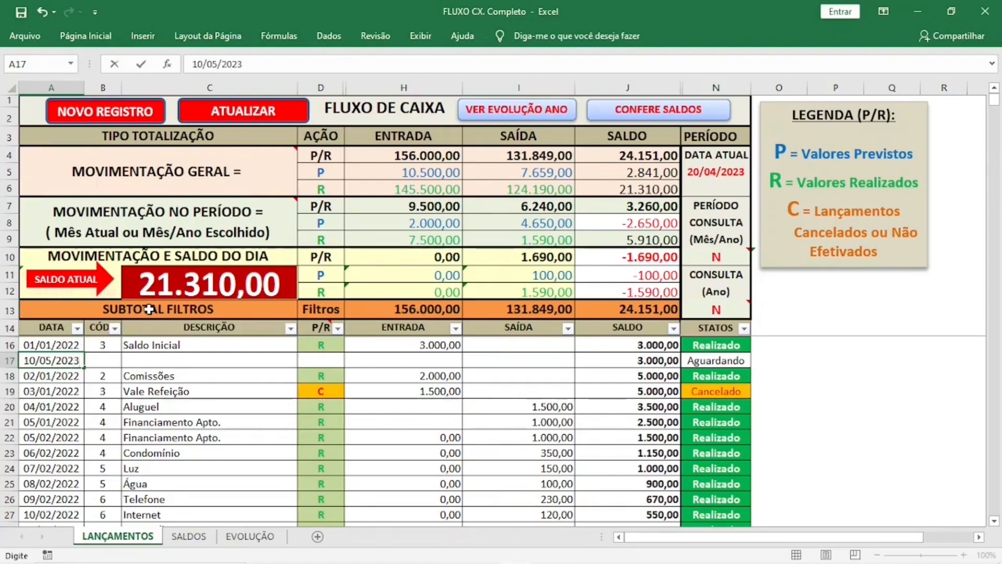
{"action": "key", "text": "Tab"}
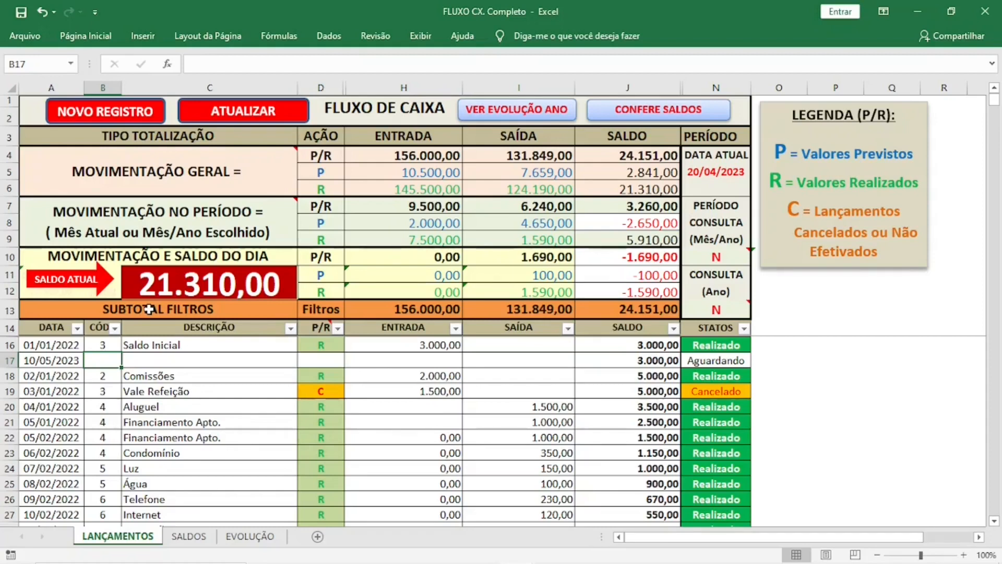
{"action": "type", "text": "13"}
{"action": "key", "text": "Tab"}
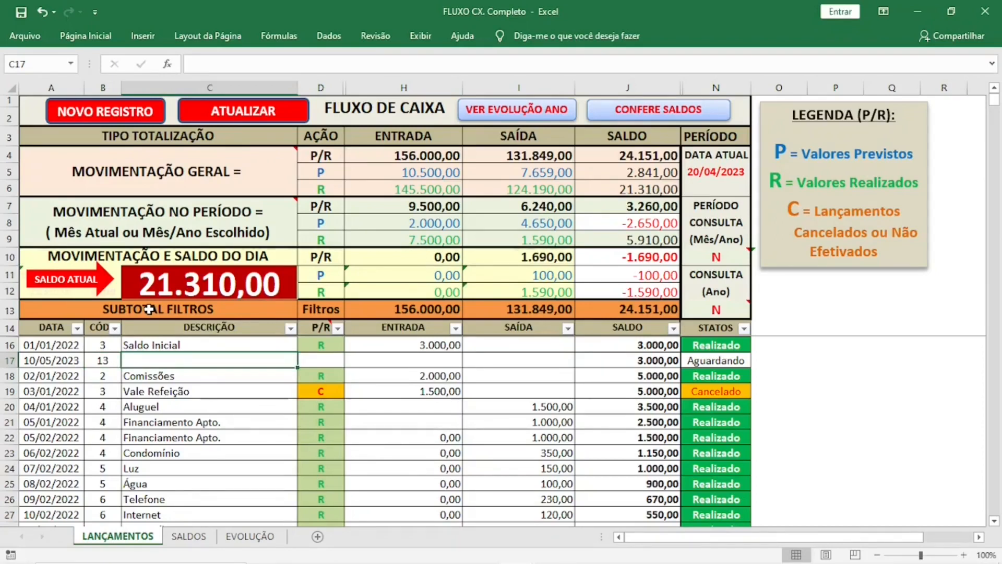
Enter "Compras Casaco no Cartão" as the description of the 10/05/2023 record.
{"action": "type", "text": "Compras"}
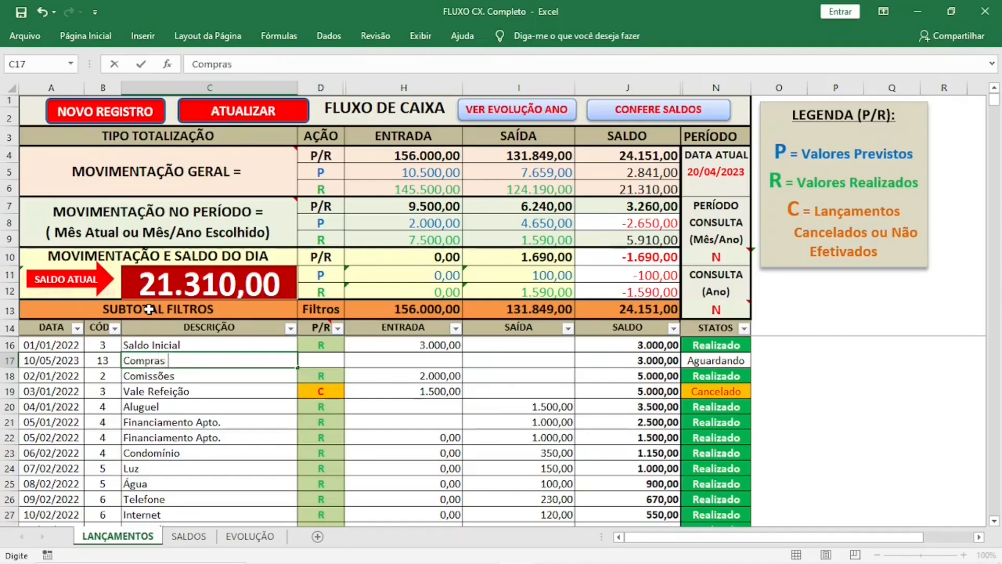
{"action": "type", "text": " Casado"}
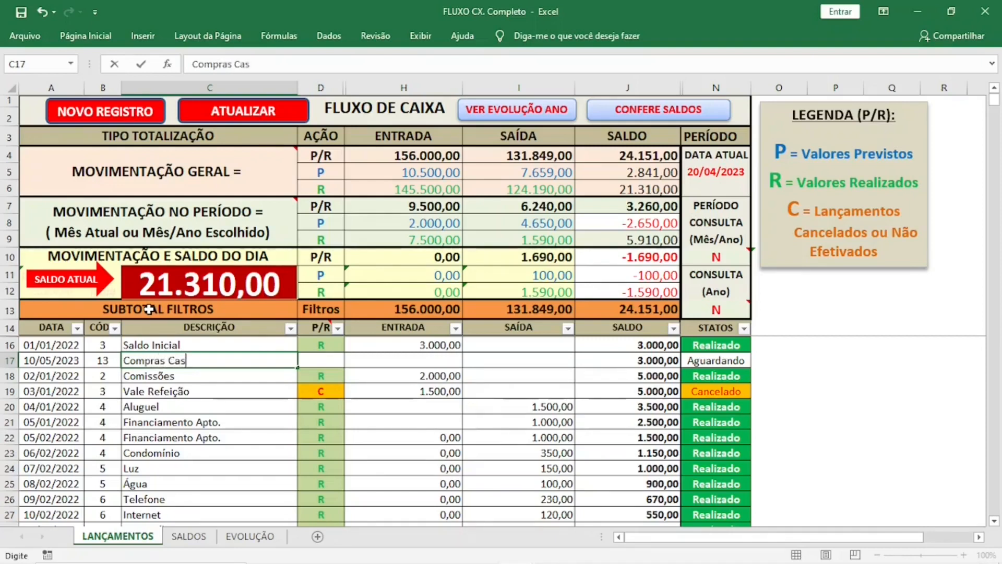
{"action": "key", "text": "BackSpace"}
{"action": "key", "text": "BackSpace"}
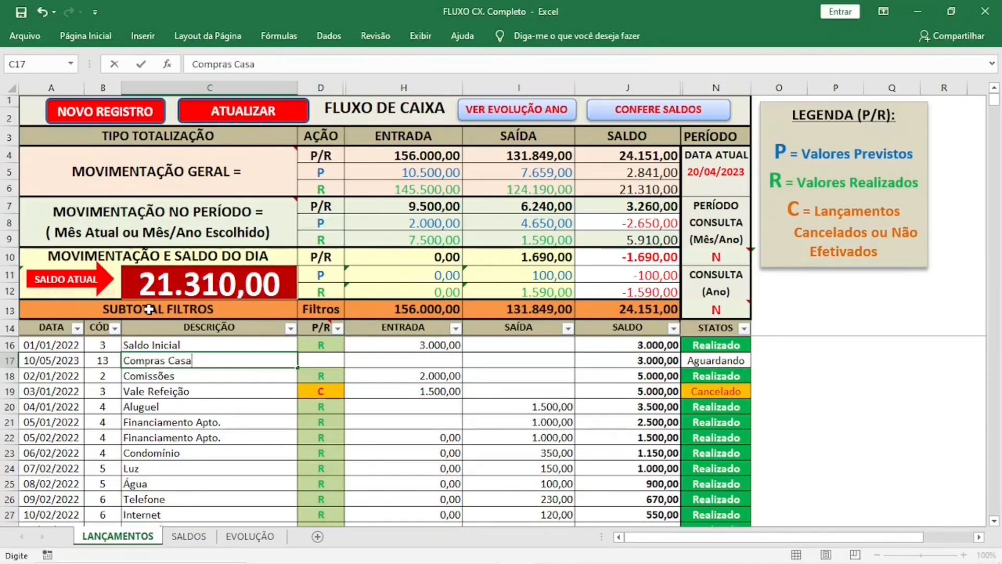
{"action": "type", "text": "co no Cartõ"}
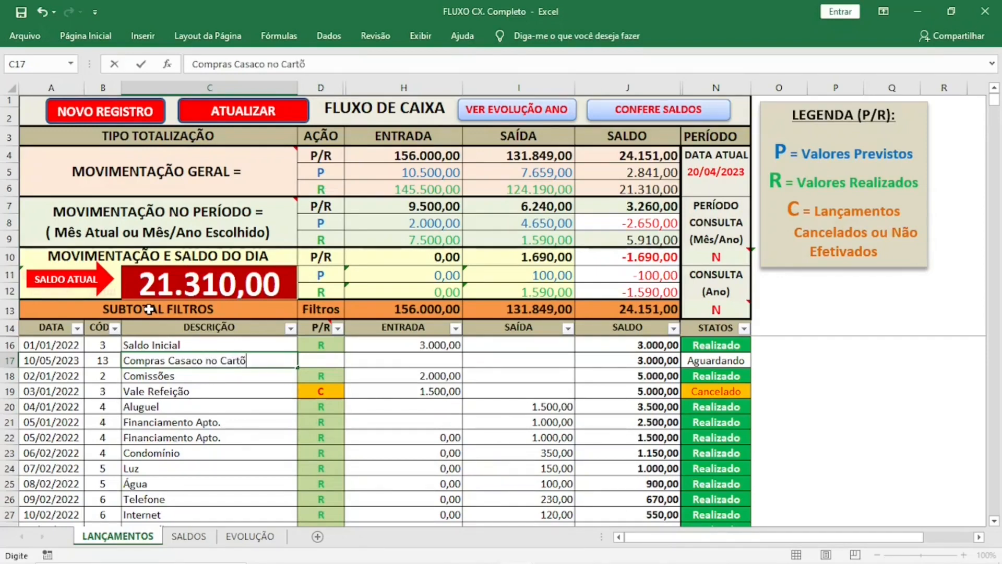
{"action": "type", "text": "a"}
{"action": "key", "text": "BackSpace"}
{"action": "key", "text": "BackSpace"}
{"action": "type", "text": "tão"}
{"action": "key", "text": "Tab"}
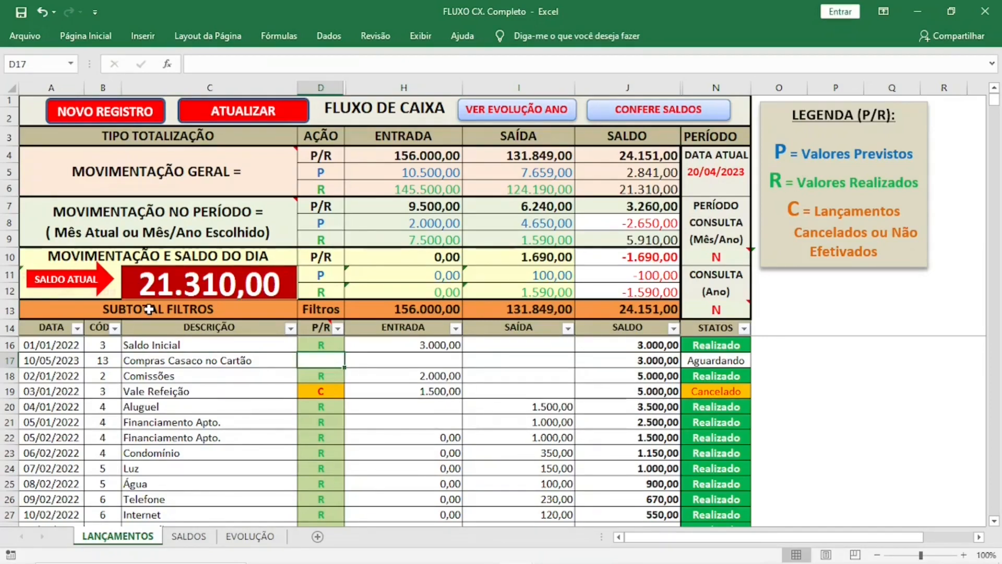
Mark the "Compras Casaco no Cartão" record as planned with an uppercase P in the P/R column.
{"action": "type", "text": "p"}
{"action": "key", "text": "BackSpace"}
{"action": "type", "text": "P"}
{"action": "key", "text": "Return"}
Enter 235 as the outflow (Saída) of the "Compras Casaco no Cartão" record in row 17.
{"action": "key", "text": "Up"}
{"action": "key", "text": "Right"}
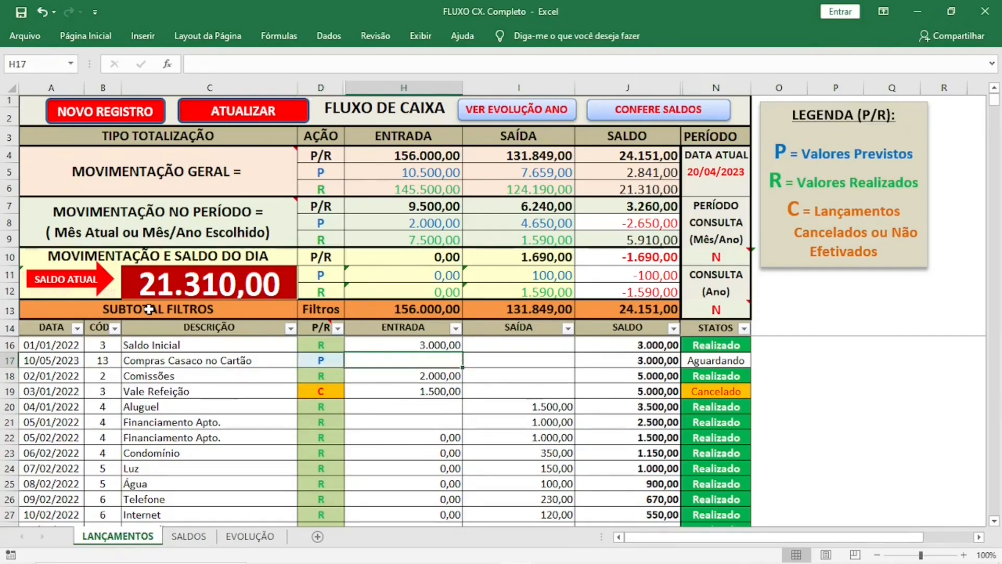
{"action": "key", "text": "Right"}
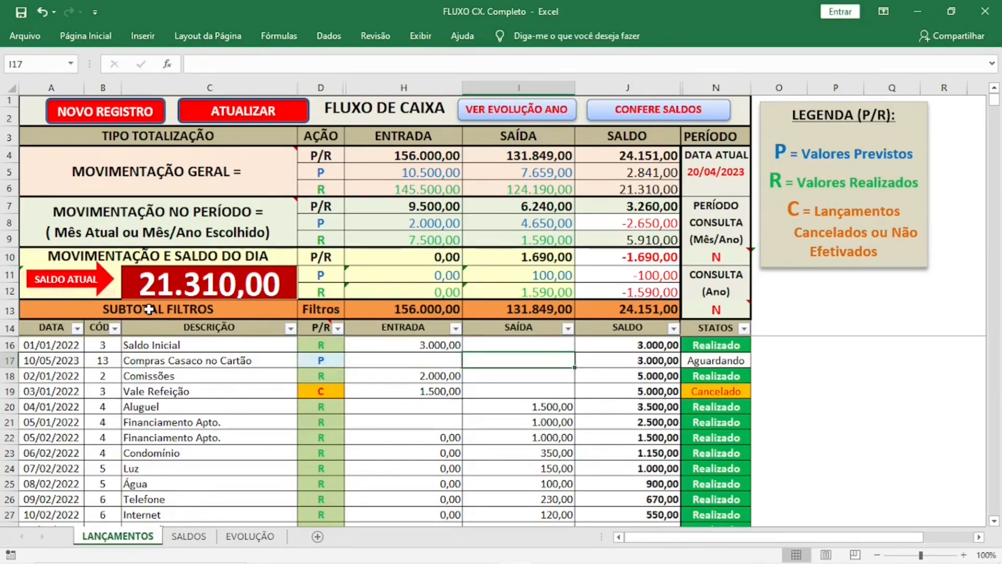
{"action": "type", "text": "235"}
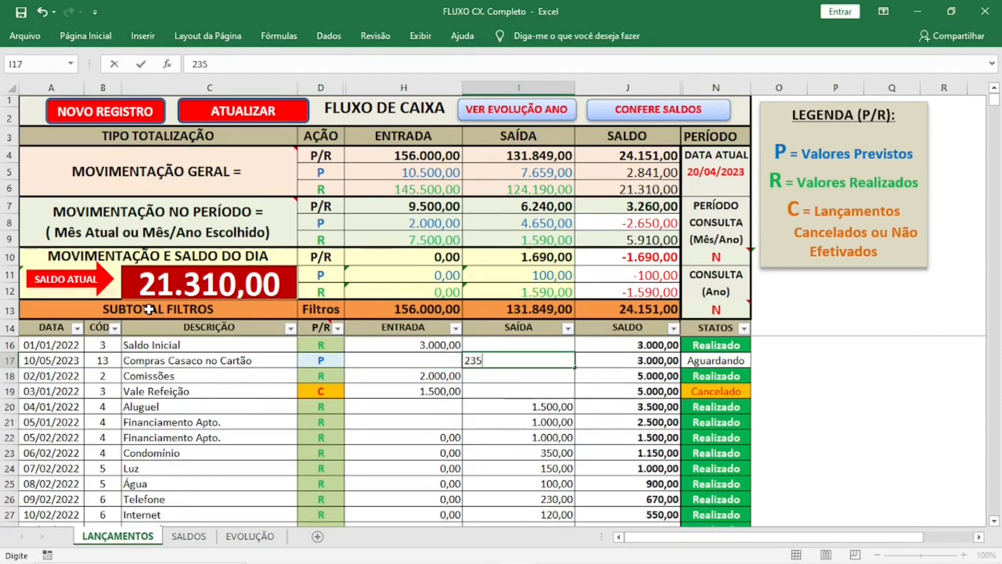
{"action": "key", "text": "Return"}
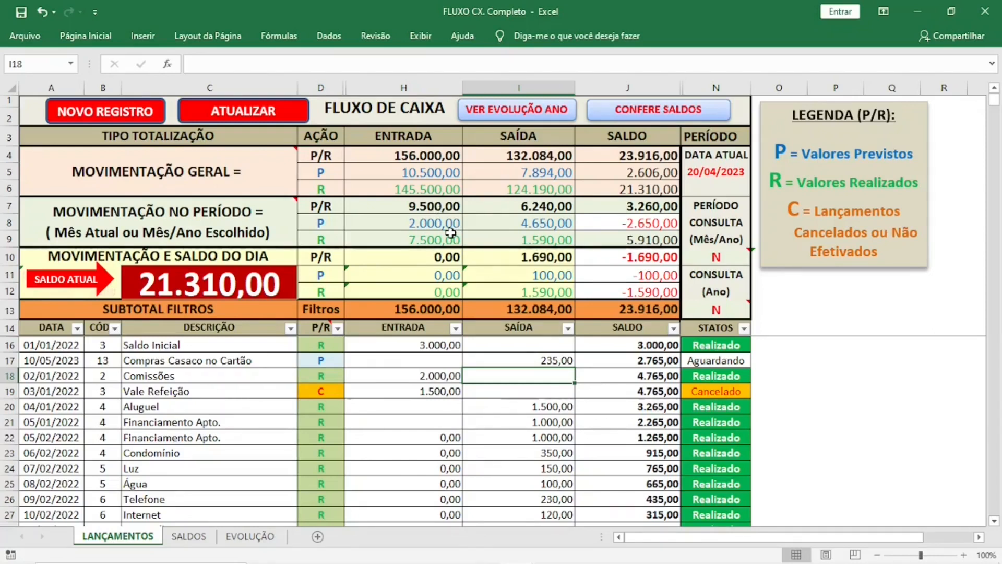
Query the period totals for May 2023 by entering 05/2023 as the month/year query (Mês/Ano).
{"action": "mouse_move", "coordinate": [713, 310]}
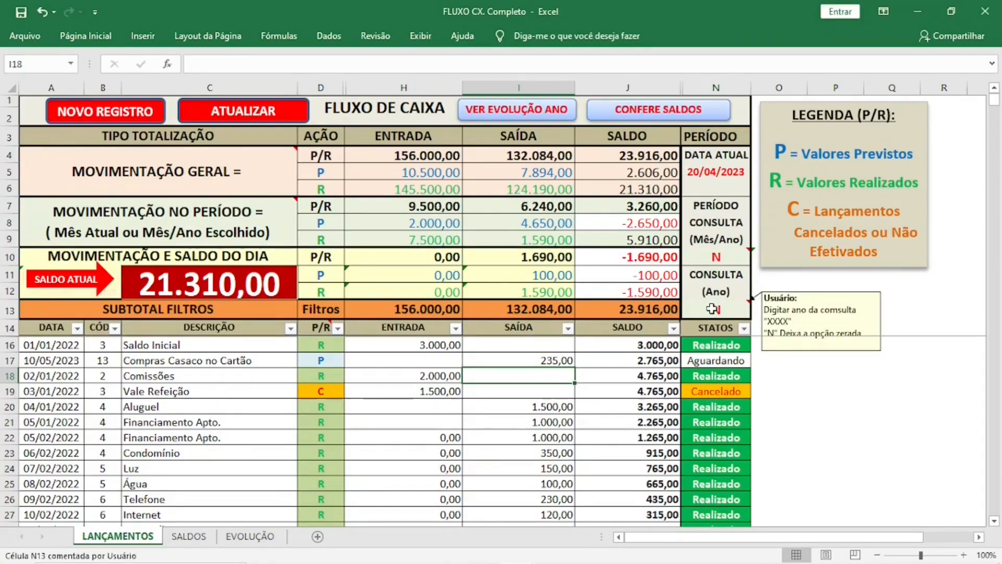
{"action": "left_click", "coordinate": [713, 258]}
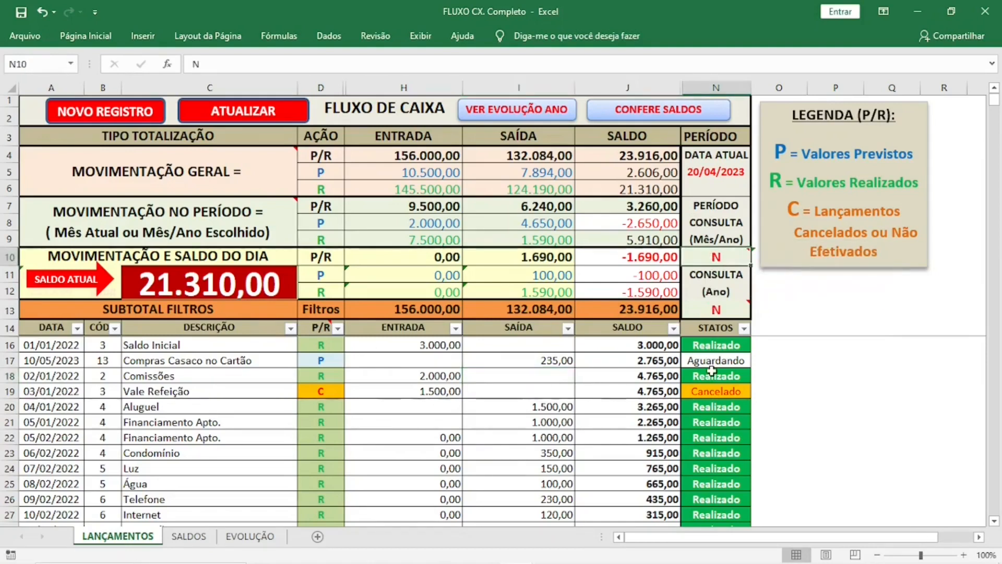
{"action": "type", "text": "0"}
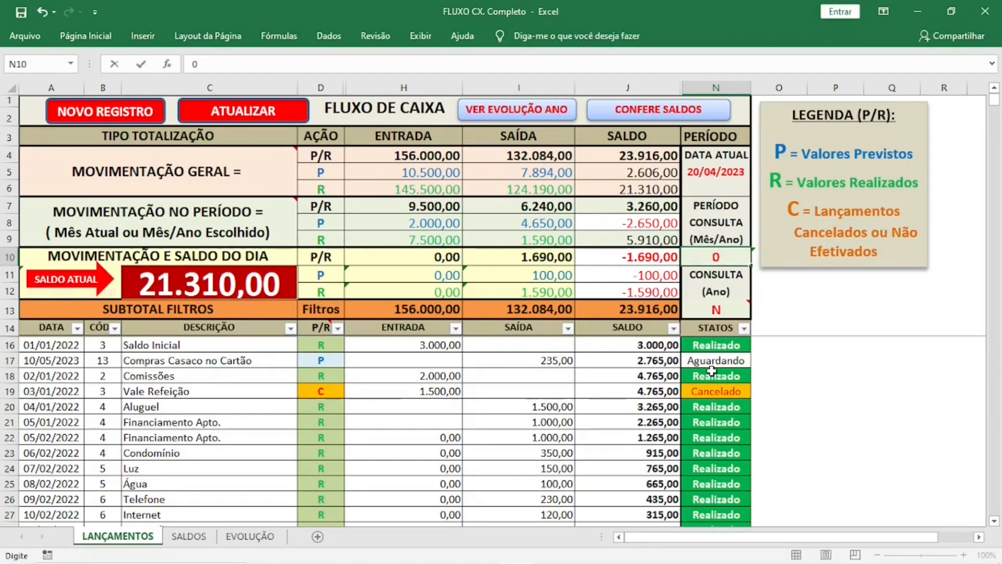
{"action": "type", "text": "5/2023"}
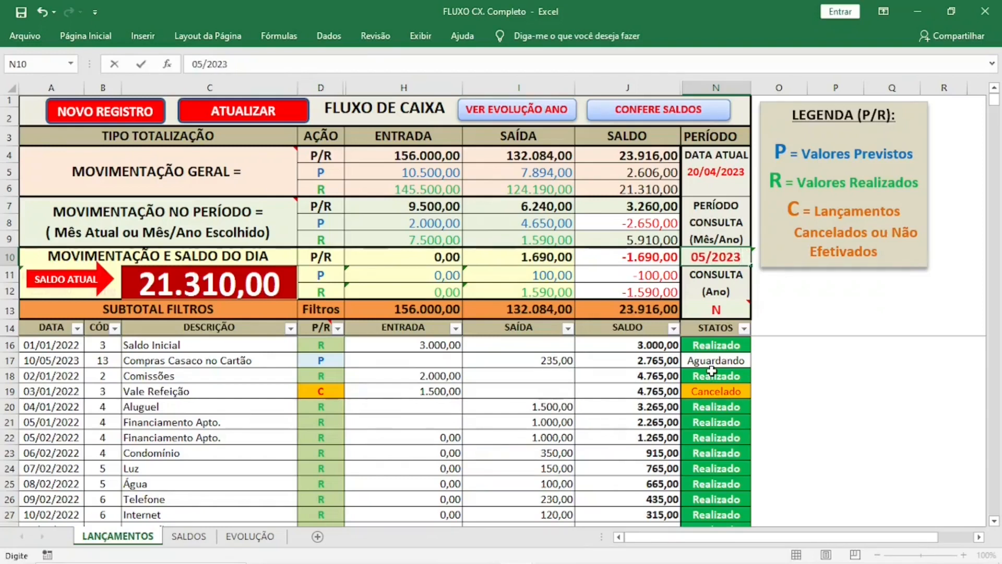
{"action": "key", "text": "Return"}
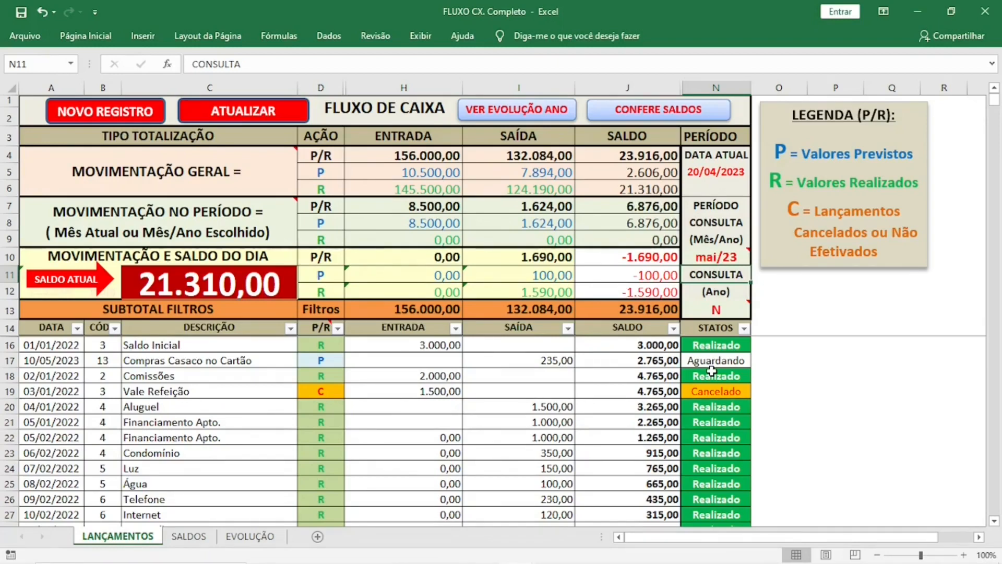
Reset the month/year query (Mês/Ano) to N.
{"action": "left_click", "coordinate": [718, 257]}
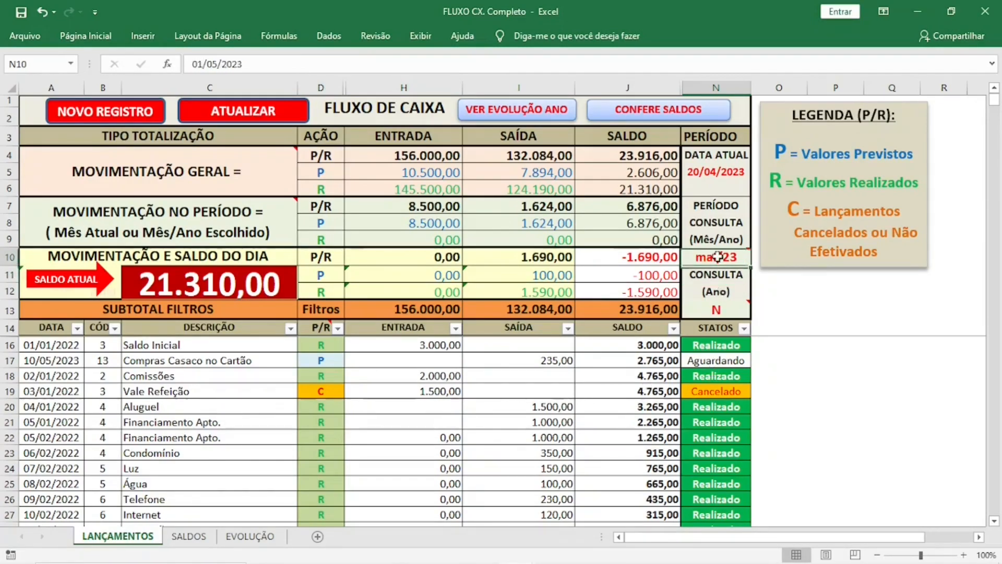
{"action": "type", "text": "N"}
{"action": "key", "text": "Return"}
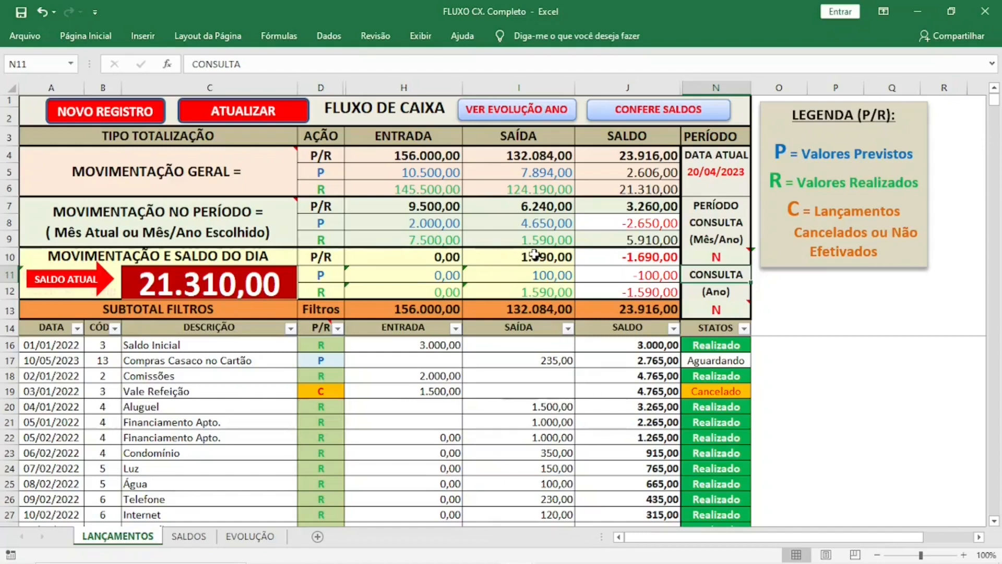
Run the ATUALIZAR update on the records and select the first record, Saldo Inicial, across A16:N16.
{"action": "left_click", "coordinate": [225, 107]}
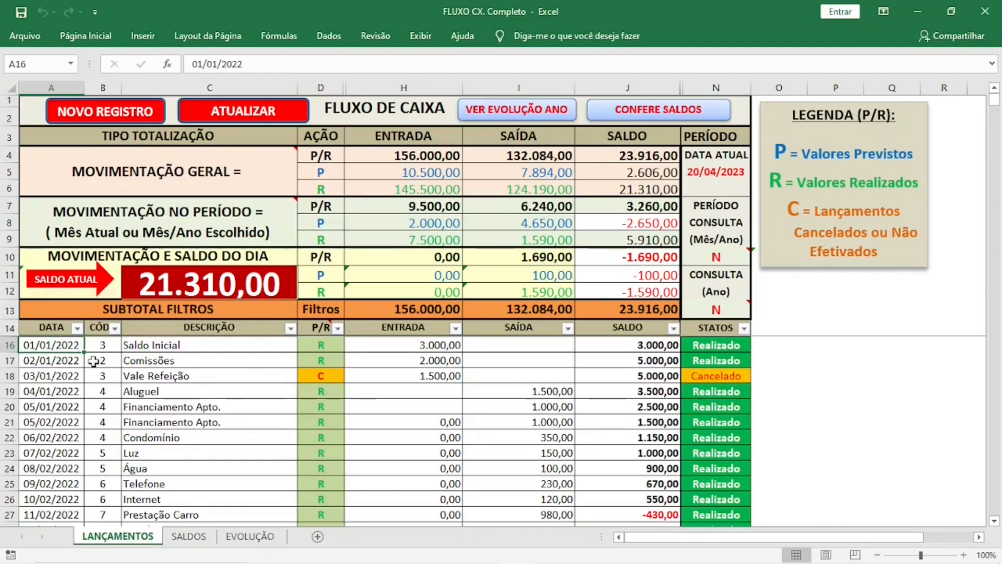
{"action": "left_click_drag", "start_coordinate": [54, 347], "coordinate": [751, 355]}
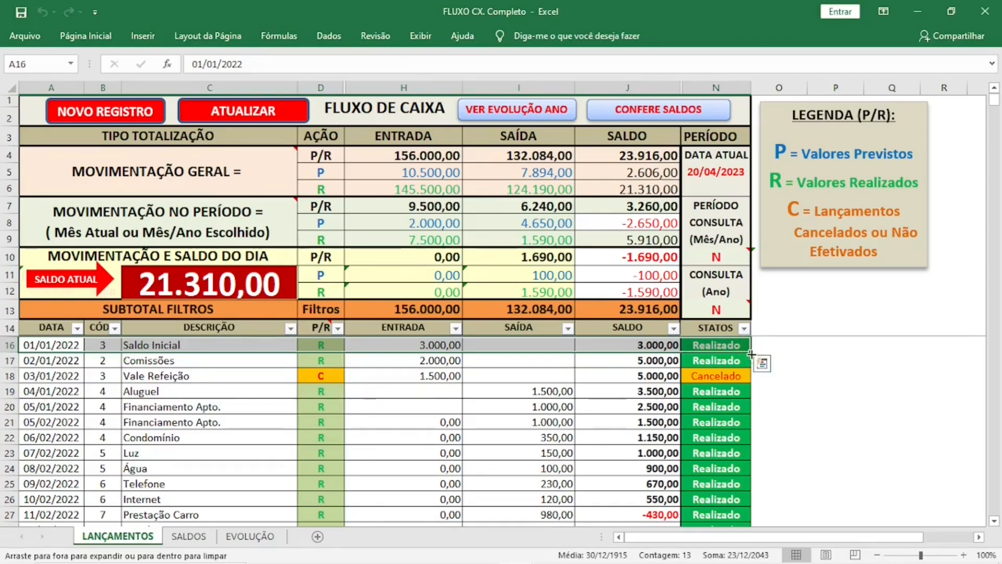
Sort the records by the DATA column's cell values from oldest to newest, treating the data as having headers.
{"action": "left_click", "coordinate": [60, 349]}
{"action": "left_click", "coordinate": [324, 40]}
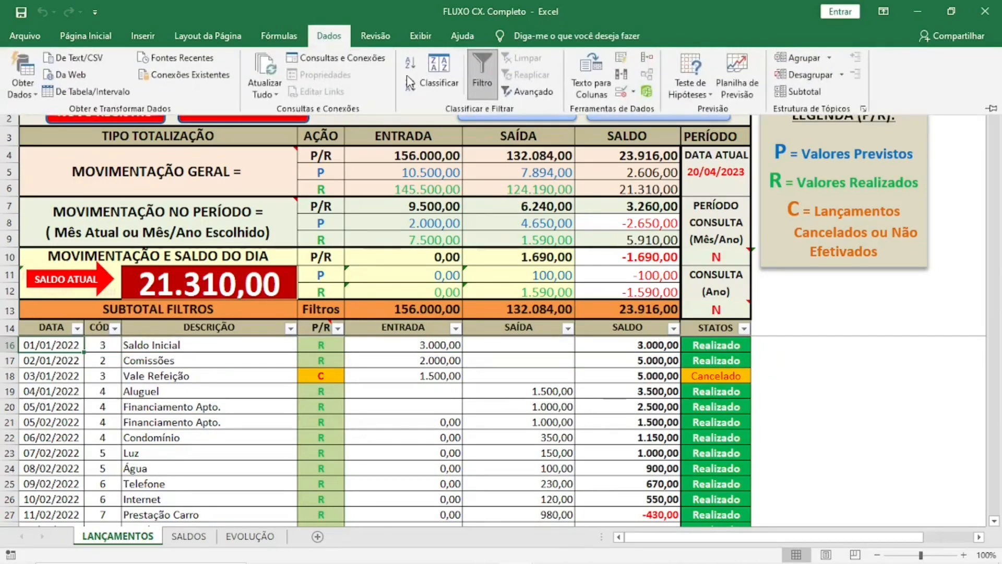
{"action": "left_click", "coordinate": [433, 79]}
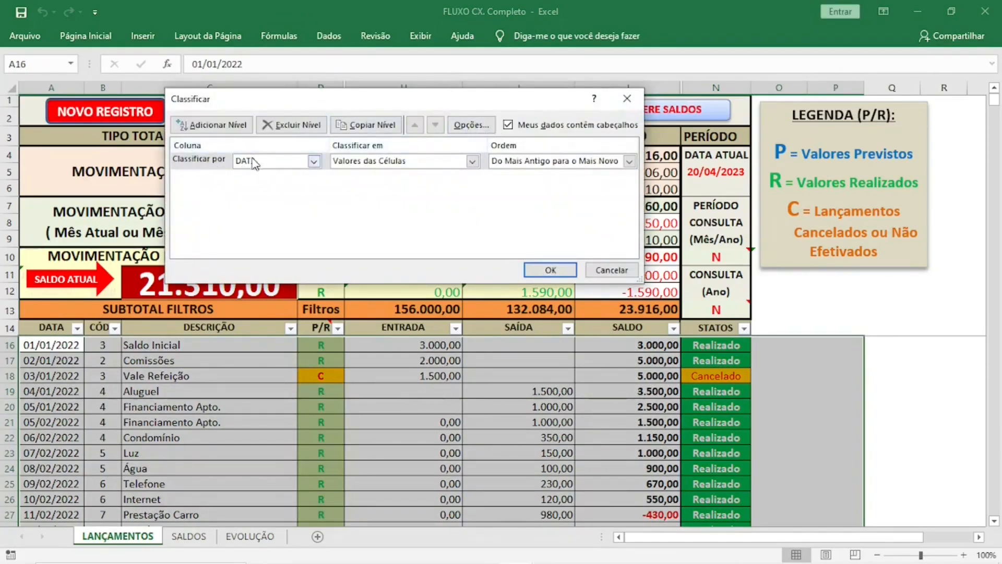
{"action": "left_click", "coordinate": [509, 126]}
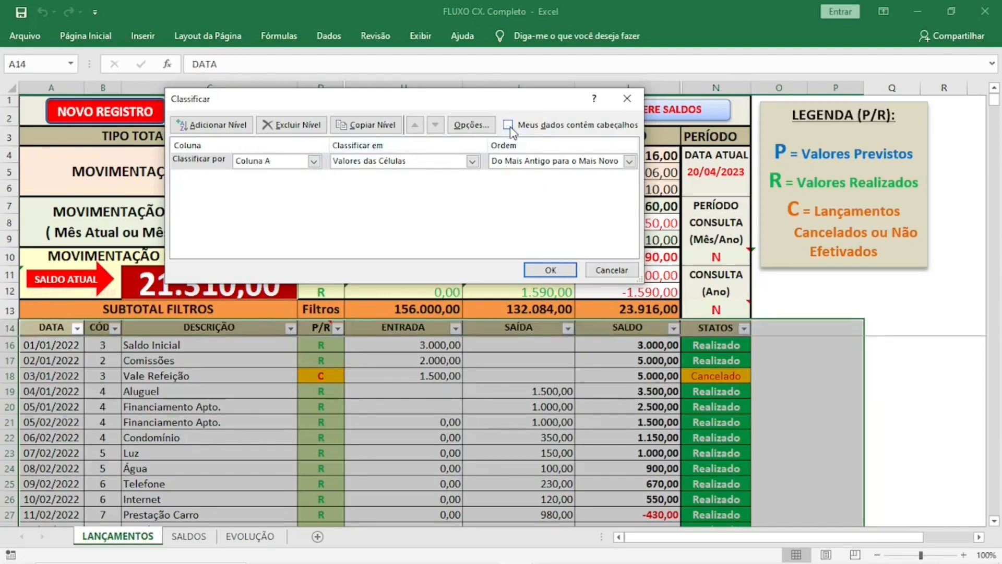
{"action": "left_click", "coordinate": [509, 126]}
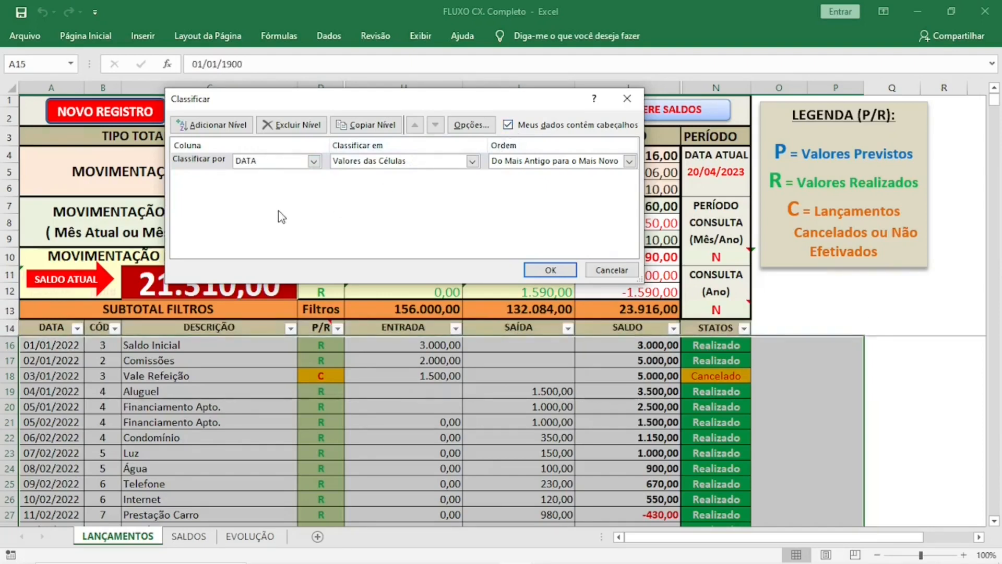
{"action": "left_click", "coordinate": [313, 162]}
{"action": "left_click", "coordinate": [282, 173]}
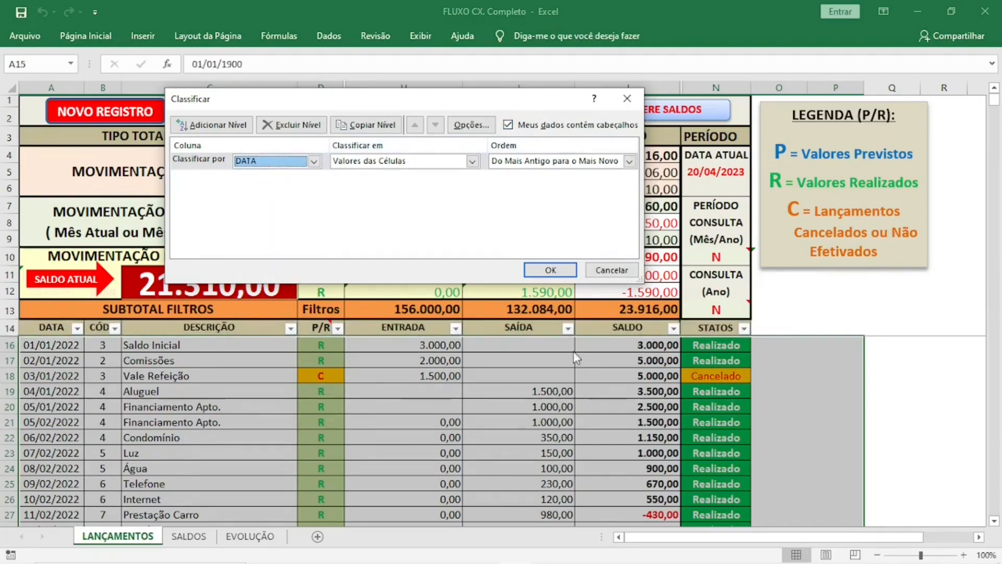
{"action": "left_click", "coordinate": [550, 270]}
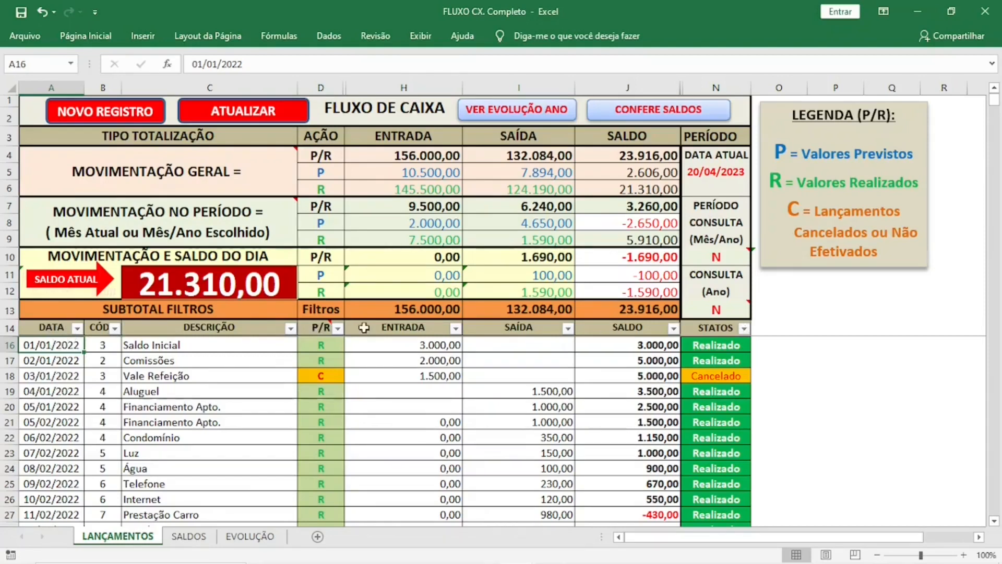
{"action": "left_click", "coordinate": [56, 326]}
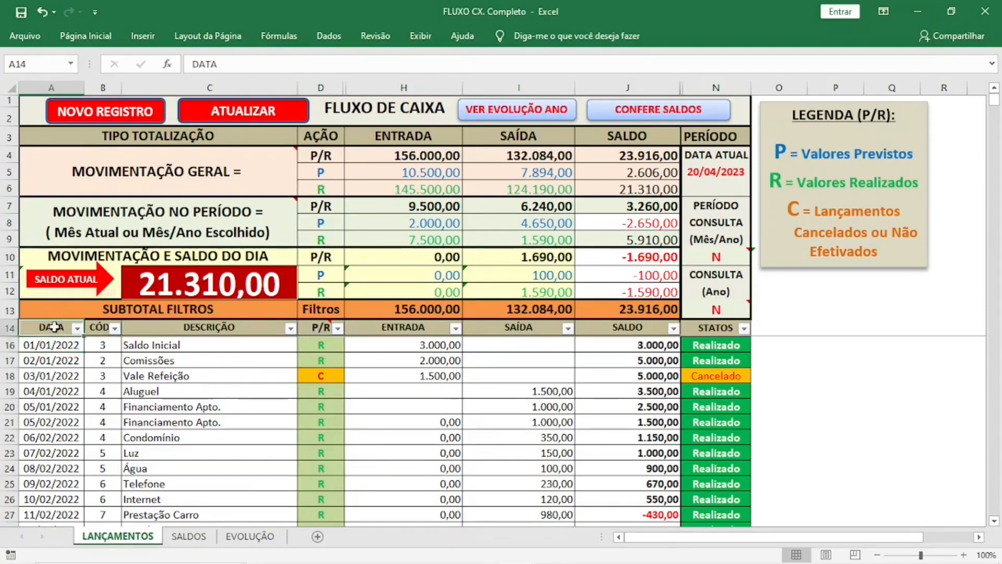
{"action": "left_click", "coordinate": [327, 39]}
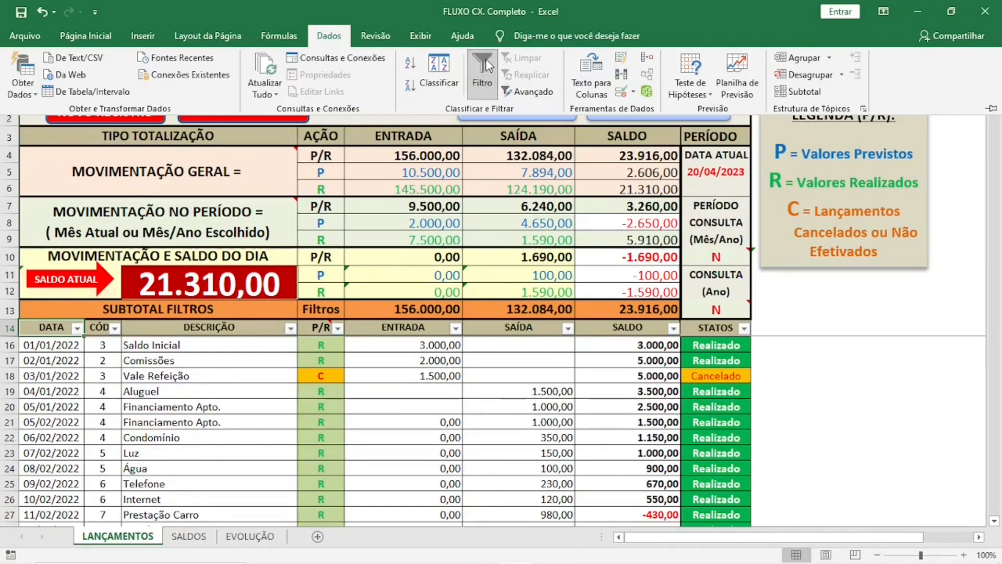
{"action": "key", "text": "ctrl+F1"}
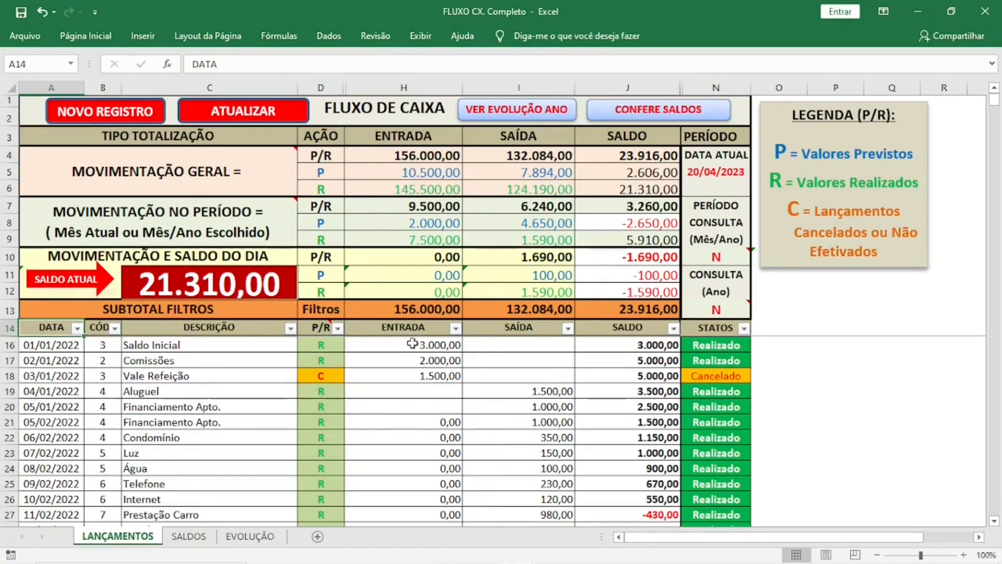
Query the period totals for a whole year by entering 2022 as the year query (Ano).
{"action": "left_click", "coordinate": [707, 176]}
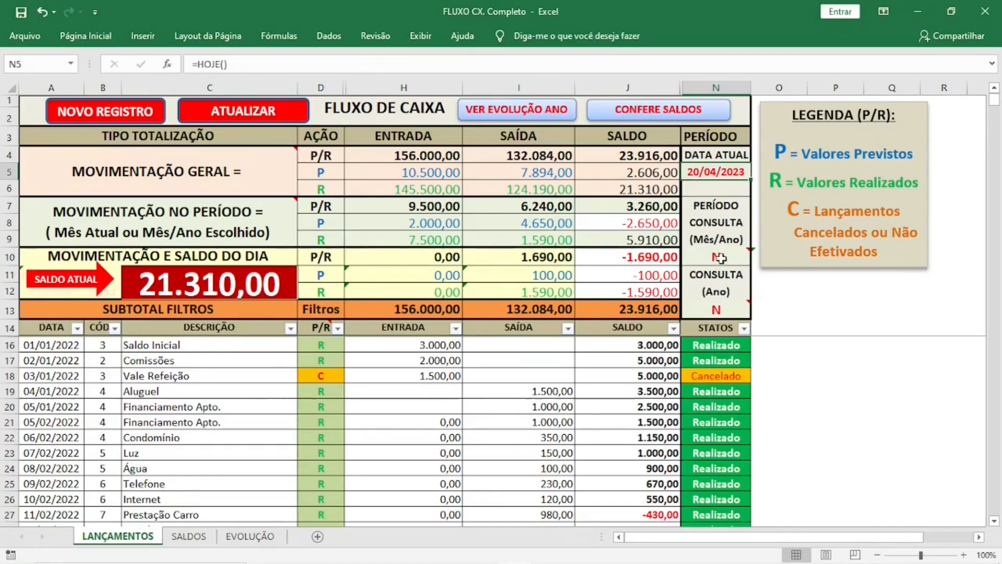
{"action": "mouse_move", "coordinate": [721, 258]}
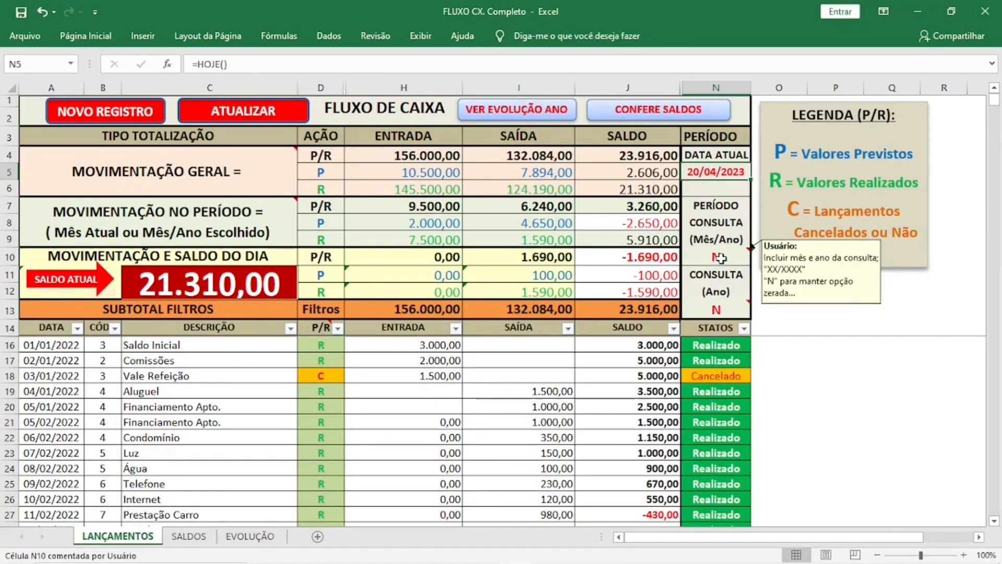
{"action": "left_click", "coordinate": [720, 257]}
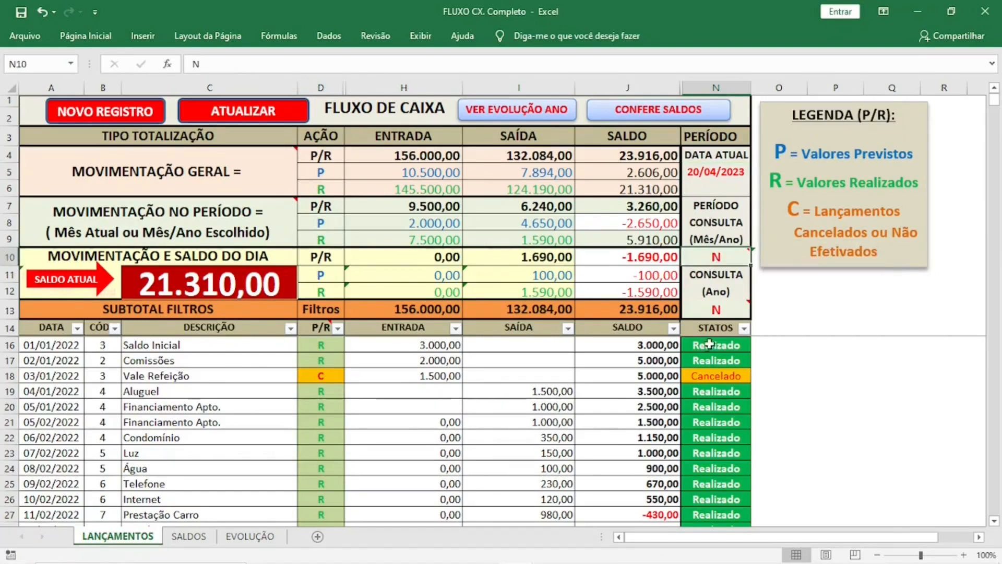
{"action": "left_click", "coordinate": [717, 312]}
{"action": "type", "text": "2022"}
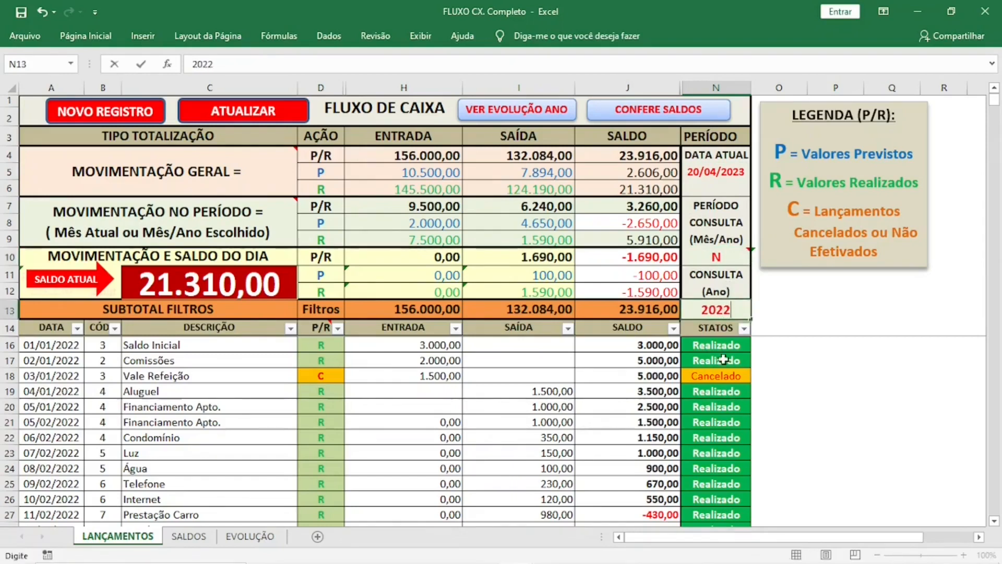
{"action": "key", "text": "Return"}
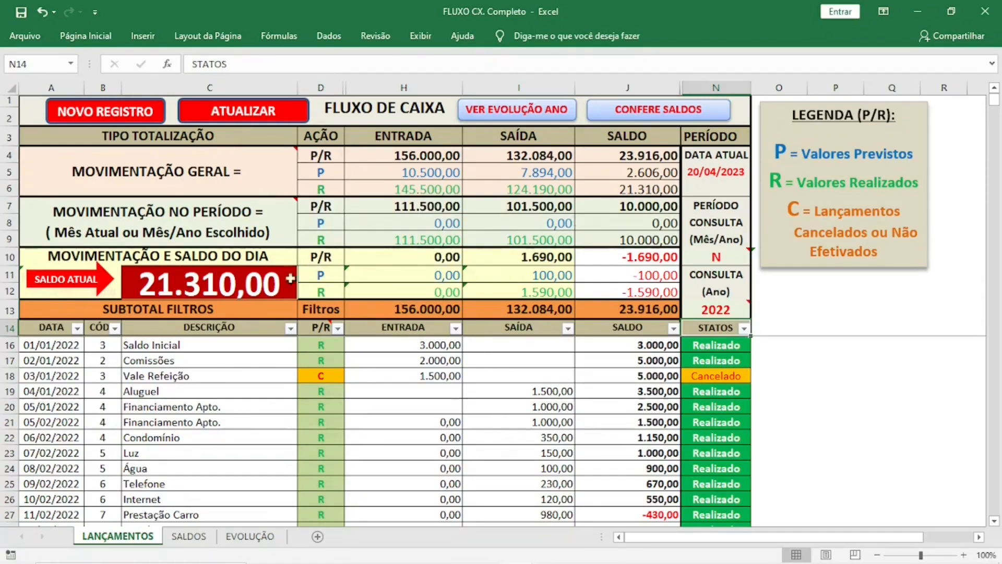
Filter the DATA column to show only the 2022 records.
{"action": "left_click", "coordinate": [76, 328]}
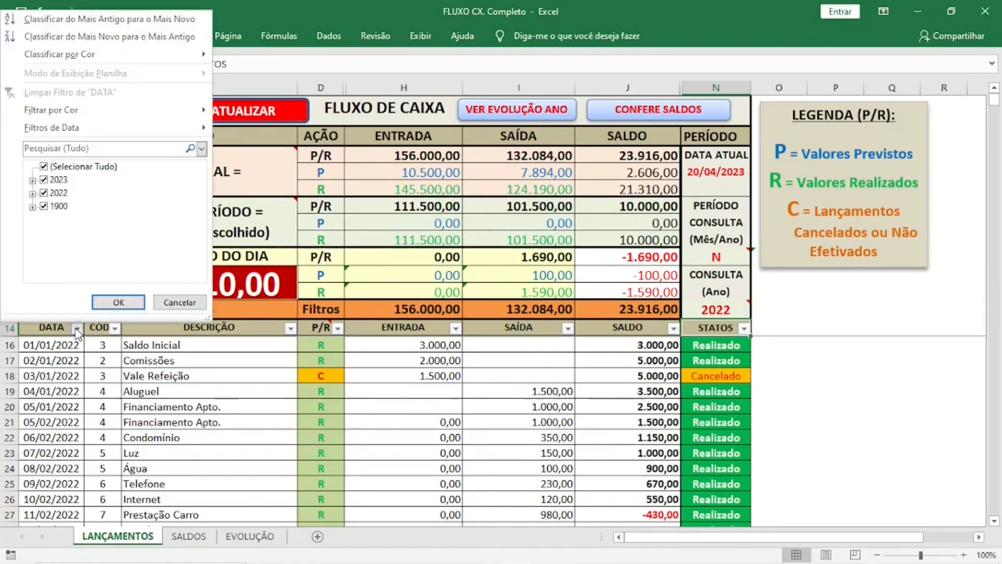
{"action": "left_click", "coordinate": [83, 166]}
{"action": "left_click", "coordinate": [56, 191]}
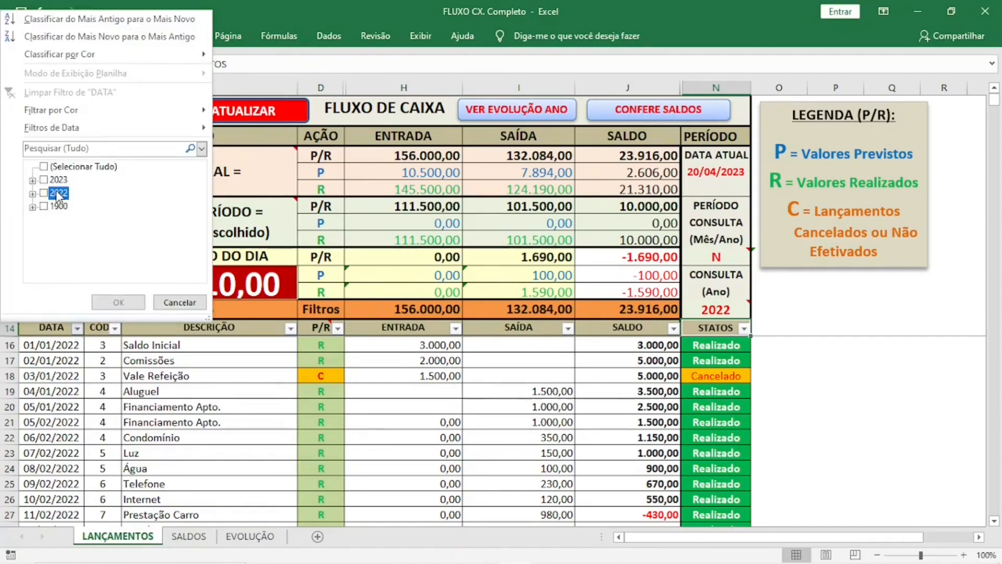
{"action": "left_click", "coordinate": [107, 302]}
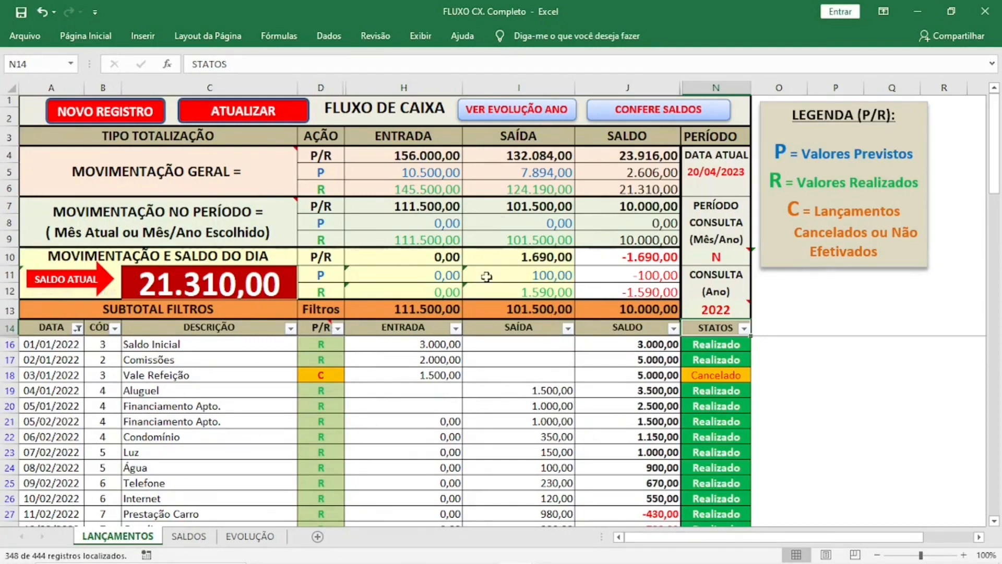
On the EVOLUÇÃO sheet, examine the 2022 TOTALIZAÇÃO realized subtotals for income and expenses and the resulting balance.
{"action": "left_click", "coordinate": [260, 541]}
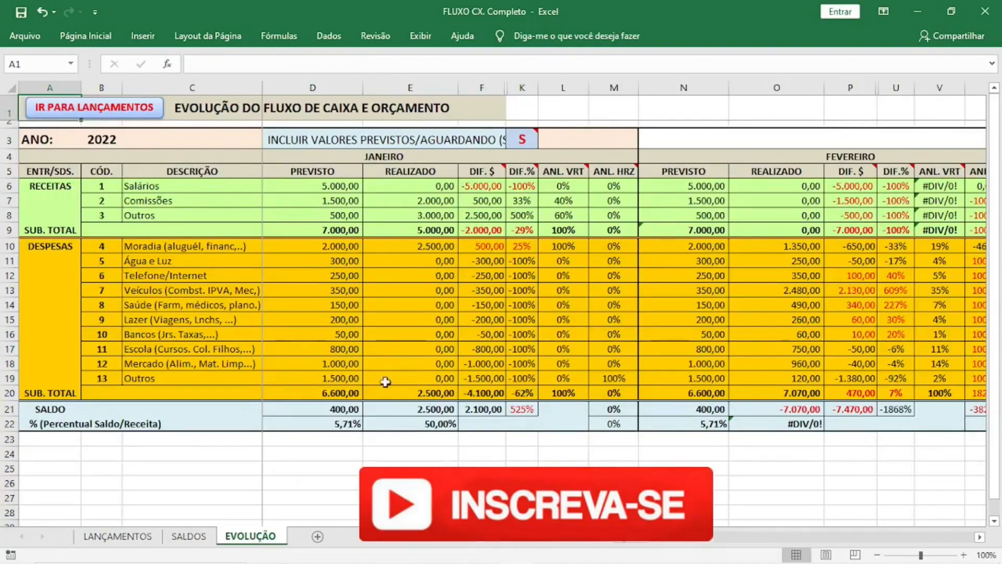
{"action": "left_click", "coordinate": [298, 249]}
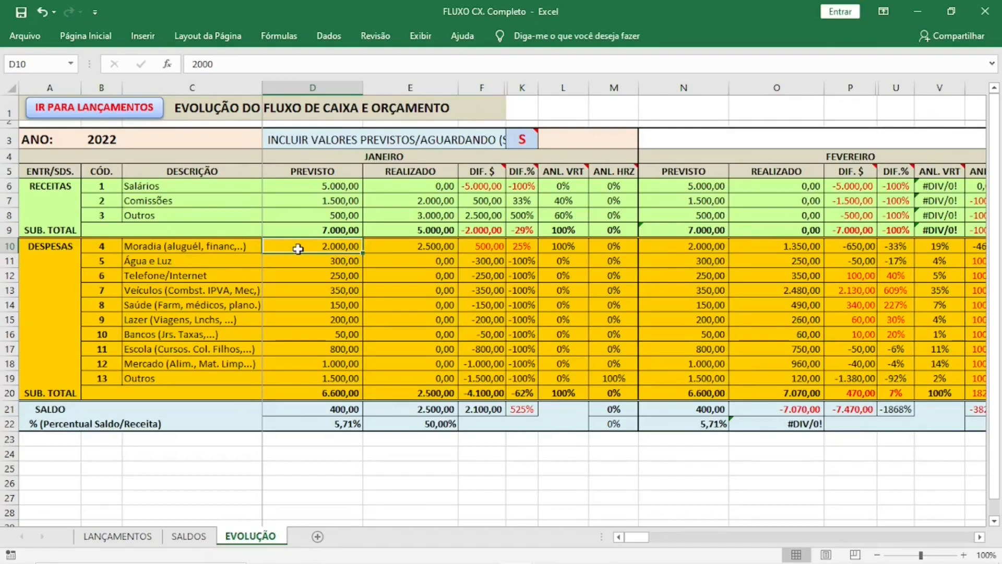
{"action": "key", "text": "ctrl+shift+Right"}
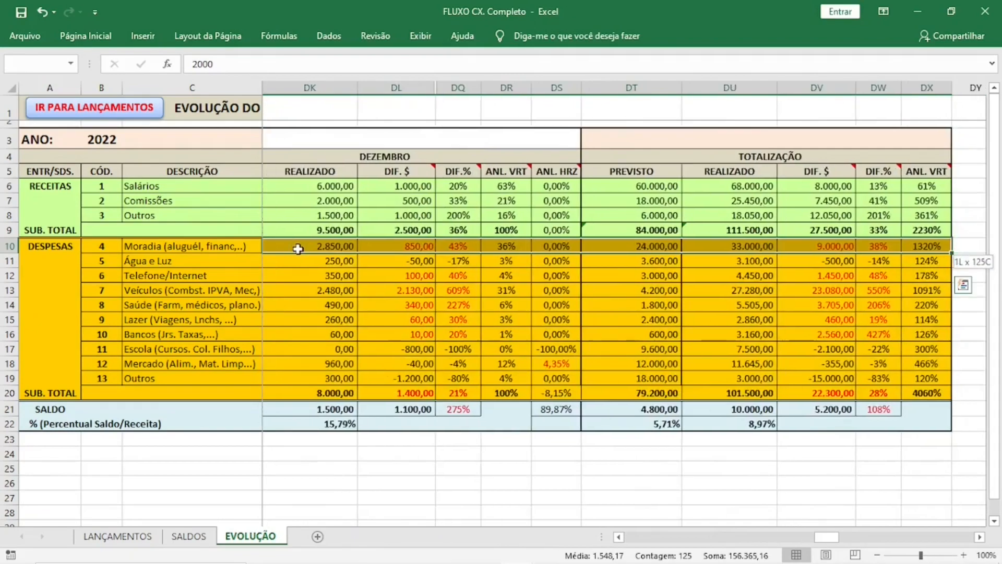
{"action": "left_click", "coordinate": [757, 227]}
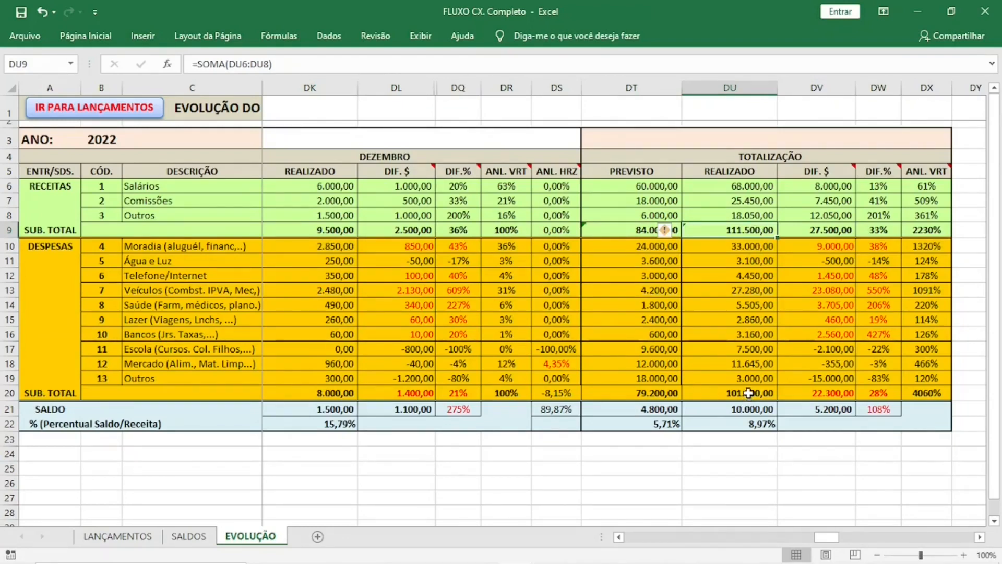
{"action": "left_click", "coordinate": [749, 394]}
{"action": "left_click", "coordinate": [749, 410]}
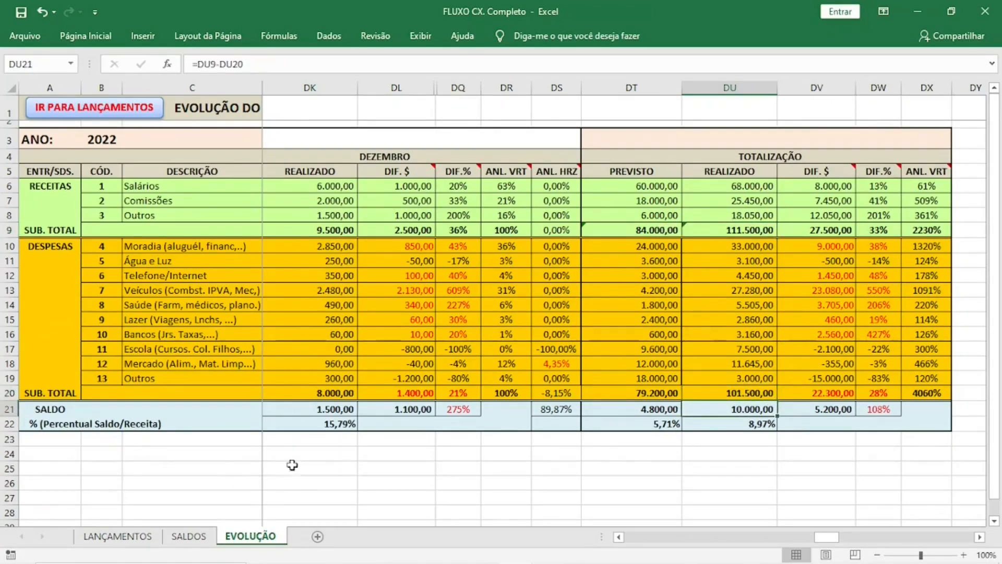
Return to the LANÇAMENTOS sheet and reset the year query (Ano) to N.
{"action": "left_click", "coordinate": [96, 107]}
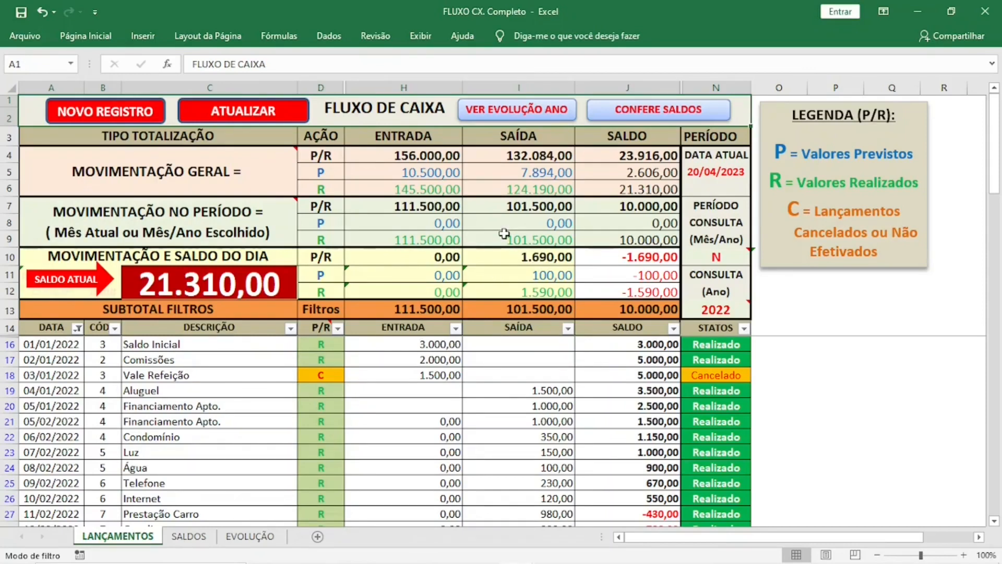
{"action": "left_click", "coordinate": [719, 312]}
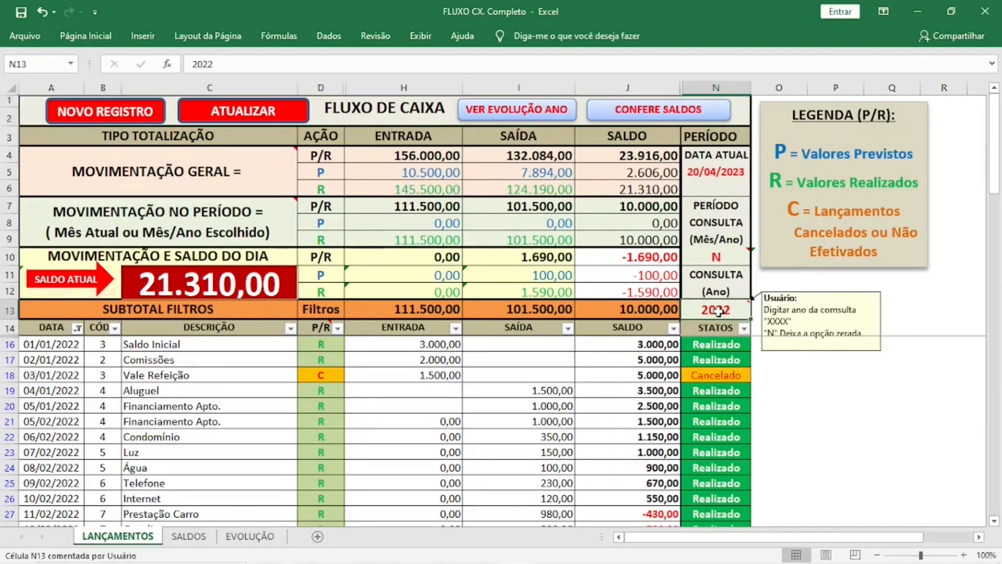
{"action": "type", "text": "N"}
{"action": "key", "text": "Return"}
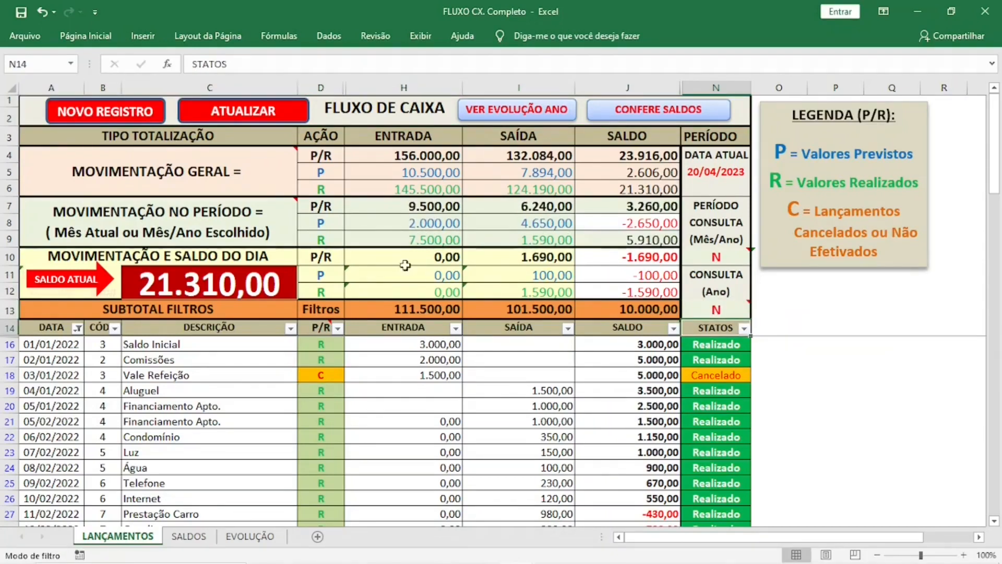
Remove the 2022 restriction from the DATA column filter to list the records of all years.
{"action": "left_click", "coordinate": [78, 328]}
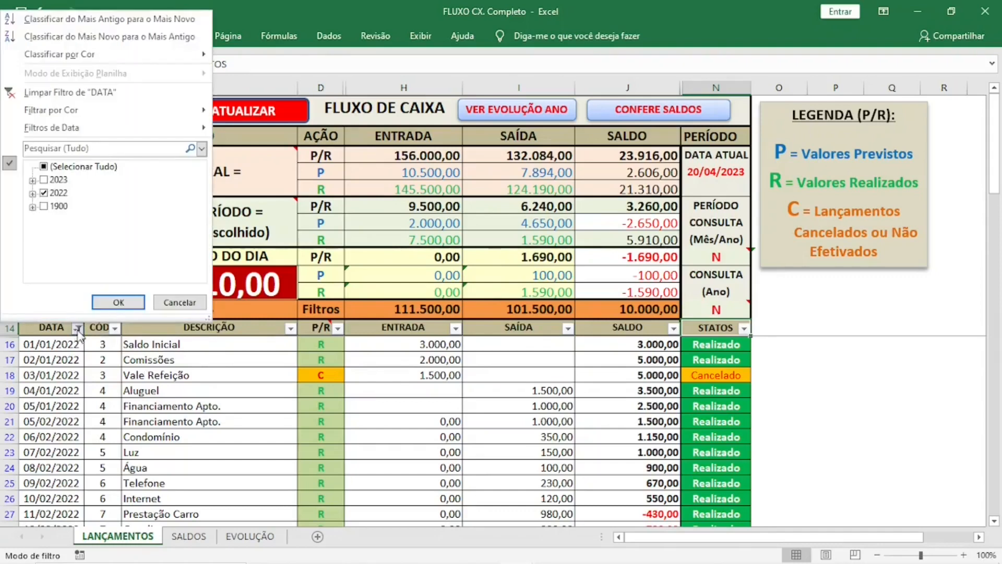
{"action": "left_click", "coordinate": [115, 302]}
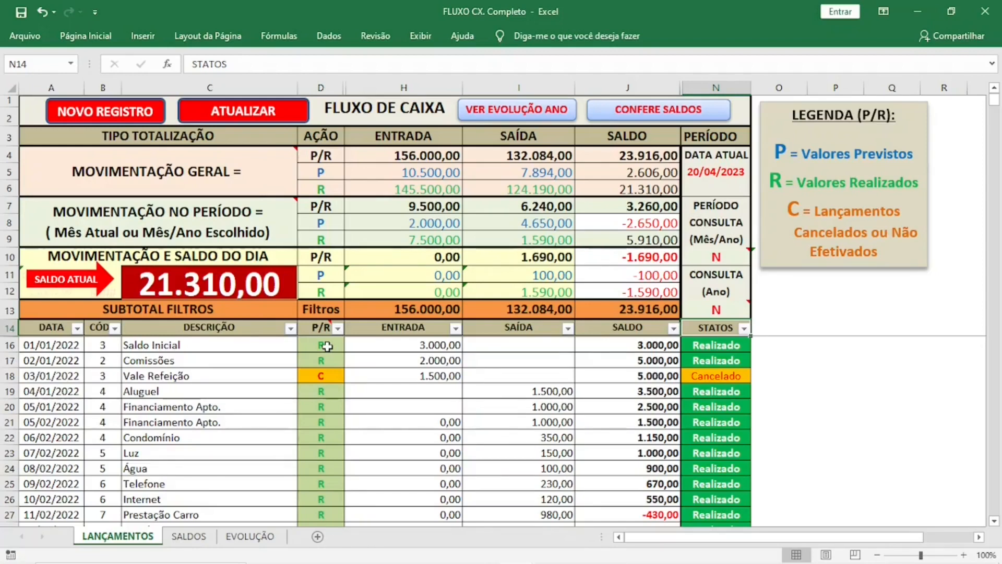
Filter the DATA column to the 2022 records plus 2023 records up to 20 April, excluding later April dates and May.
{"action": "left_click", "coordinate": [78, 328]}
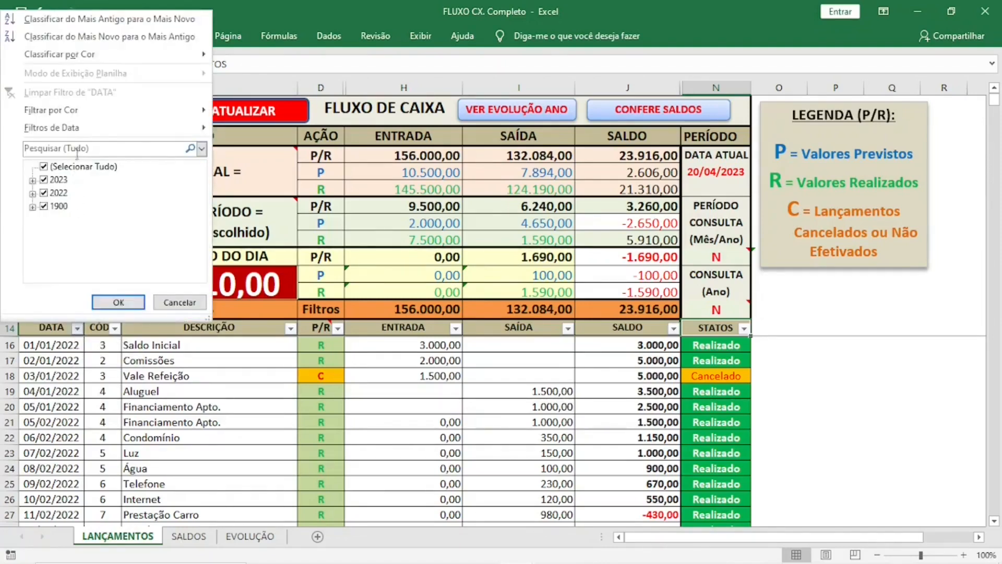
{"action": "double_click", "coordinate": [58, 194]}
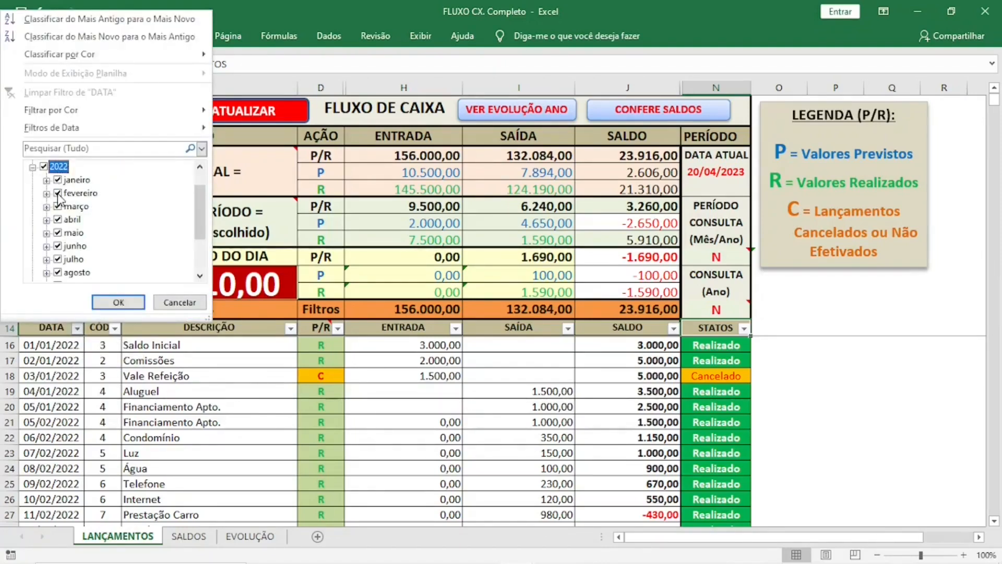
{"action": "left_click_drag", "start_coordinate": [199, 211], "coordinate": [203, 188]}
{"action": "left_click", "coordinate": [52, 180]}
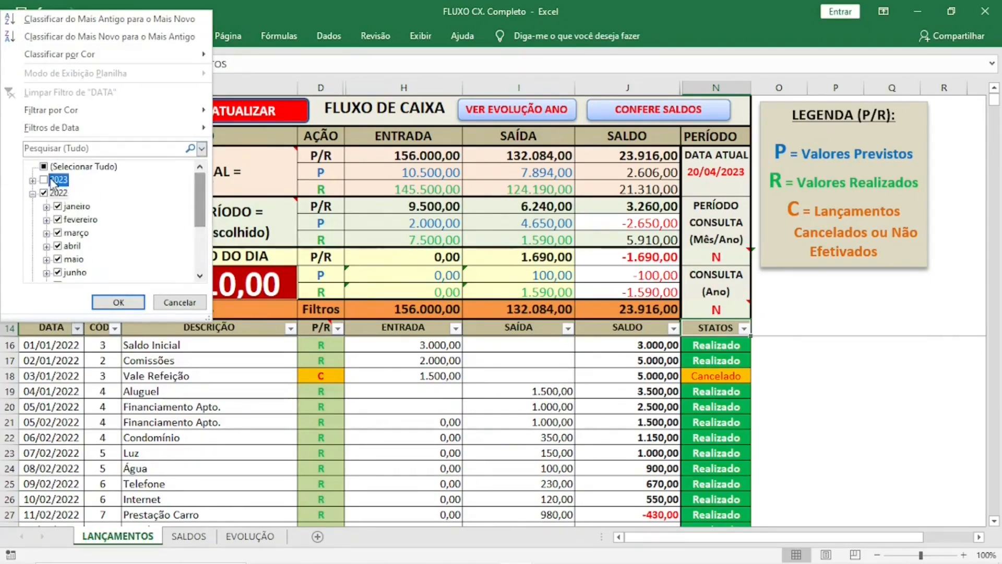
{"action": "left_click", "coordinate": [51, 179]}
{"action": "left_click", "coordinate": [63, 244]}
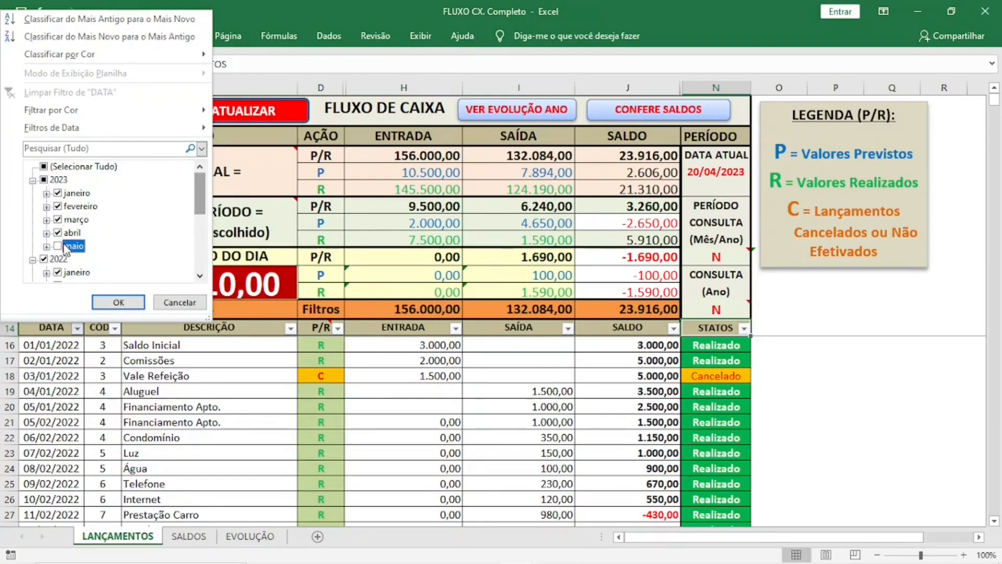
{"action": "left_click", "coordinate": [71, 234]}
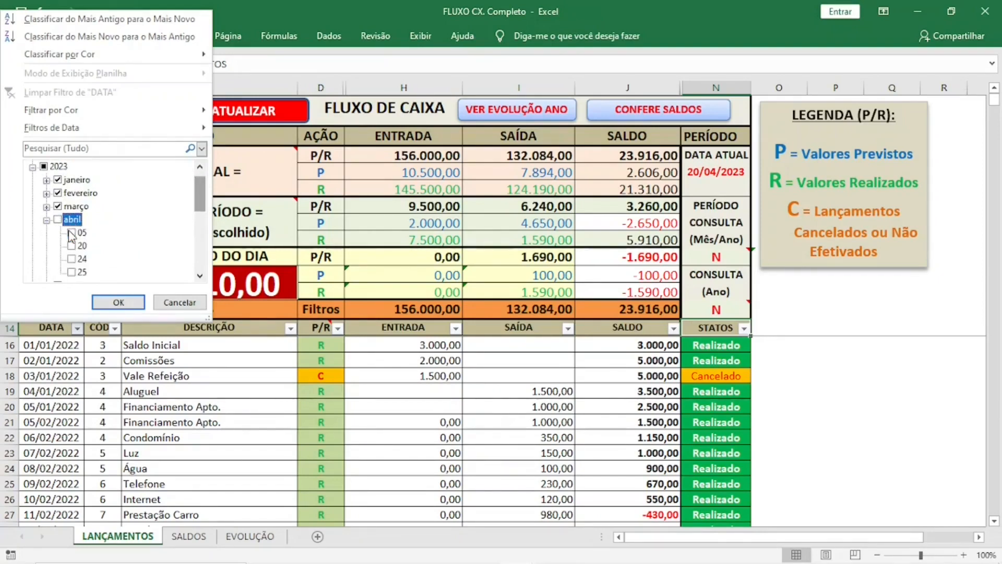
{"action": "left_click", "coordinate": [60, 221]}
{"action": "left_click", "coordinate": [119, 302]}
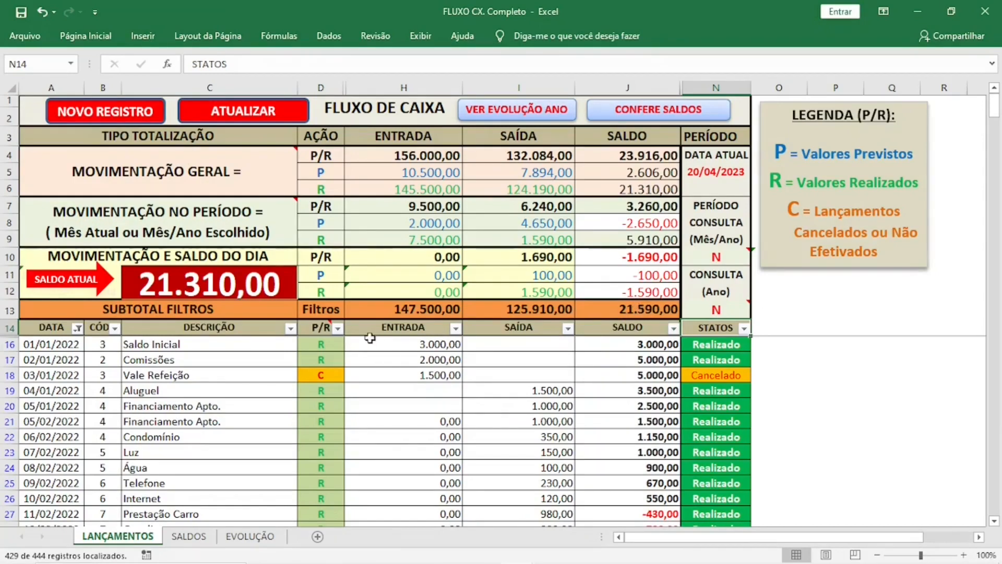
Filter the P/R column to show only the realized (R) records.
{"action": "left_click", "coordinate": [338, 328]}
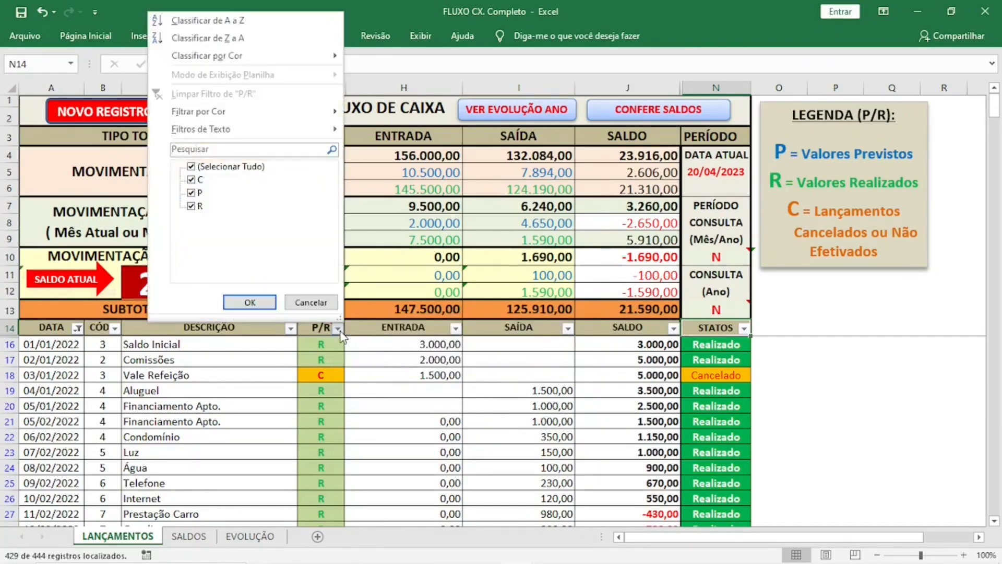
{"action": "left_click", "coordinate": [193, 179]}
{"action": "left_click", "coordinate": [250, 303]}
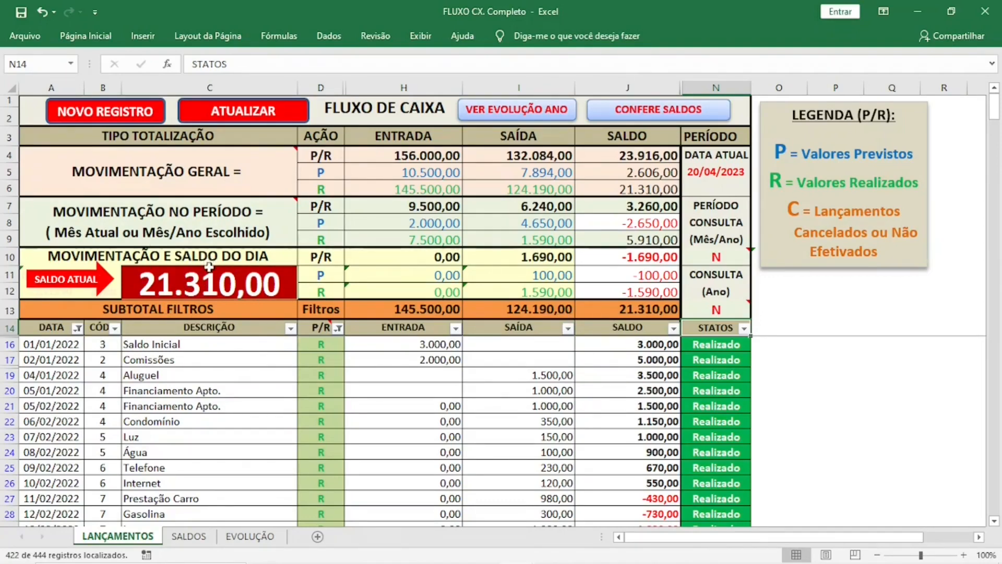
Clear the DATA and P/R column filters to list all records again.
{"action": "left_click", "coordinate": [78, 328]}
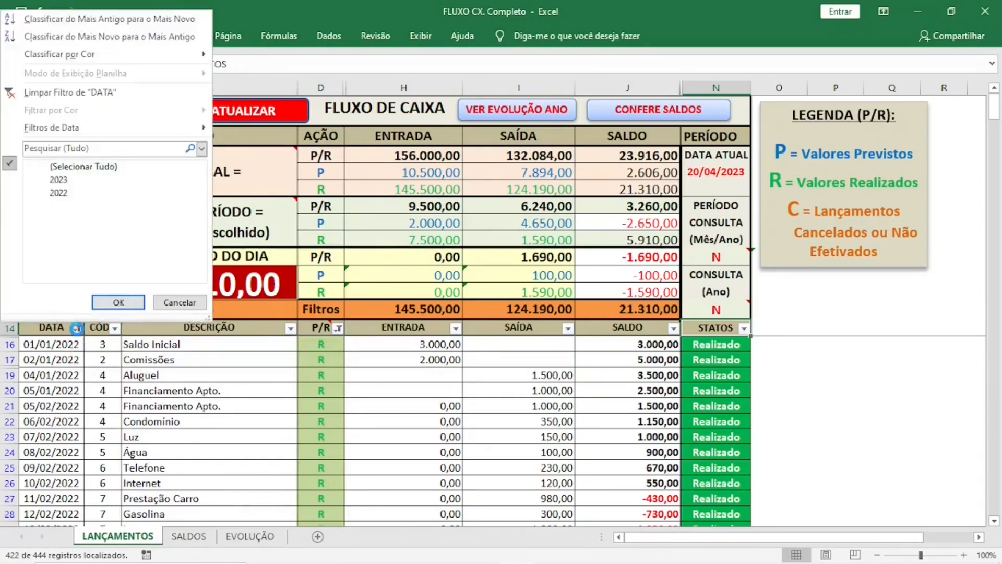
{"action": "left_click", "coordinate": [84, 167]}
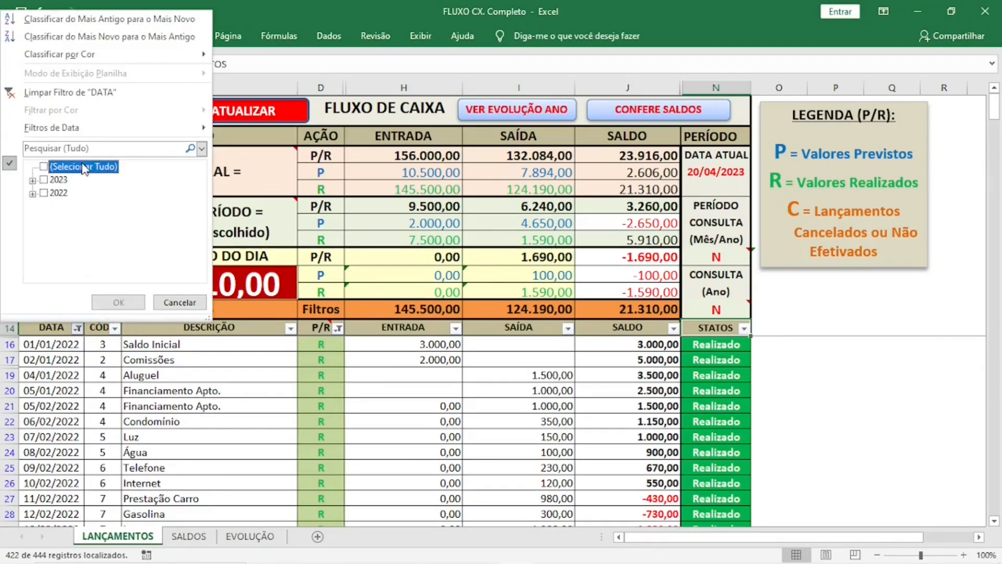
{"action": "left_click", "coordinate": [44, 179]}
{"action": "left_click", "coordinate": [43, 193]}
{"action": "left_click", "coordinate": [111, 302]}
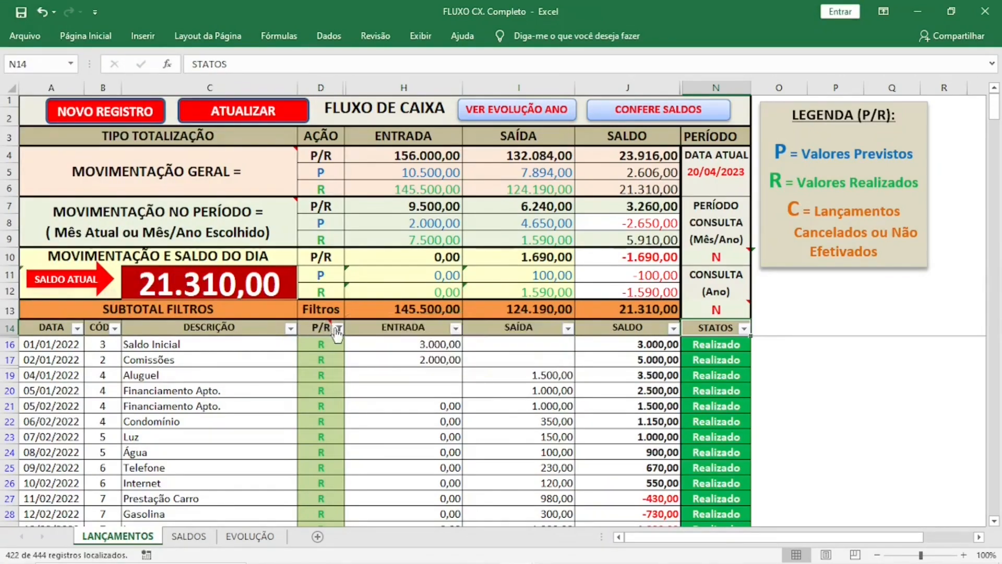
{"action": "left_click", "coordinate": [336, 328]}
{"action": "left_click", "coordinate": [231, 166]}
{"action": "left_click", "coordinate": [251, 301]}
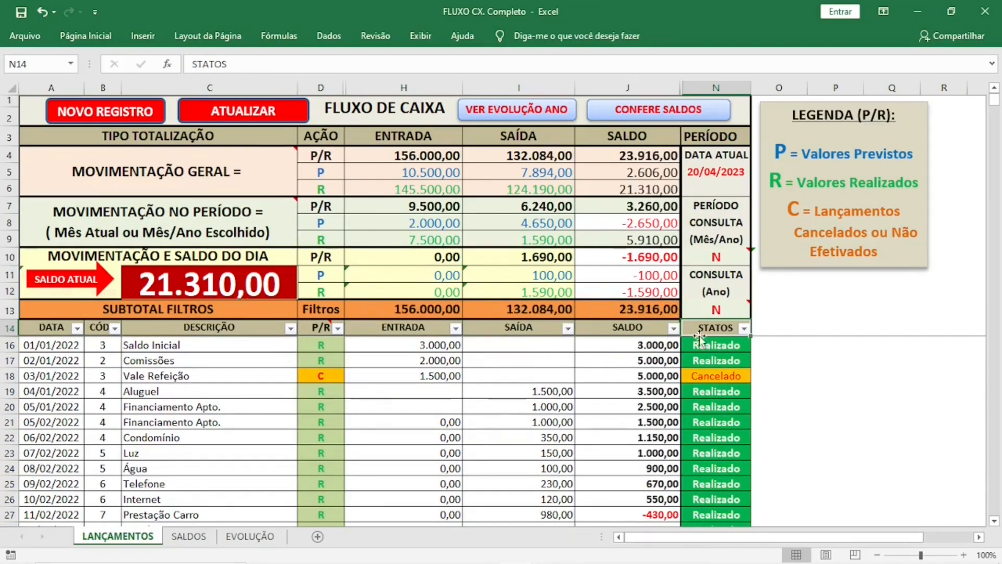
Filter the STATOS column to show only the overdue (Vencido) records.
{"action": "left_click", "coordinate": [743, 328]}
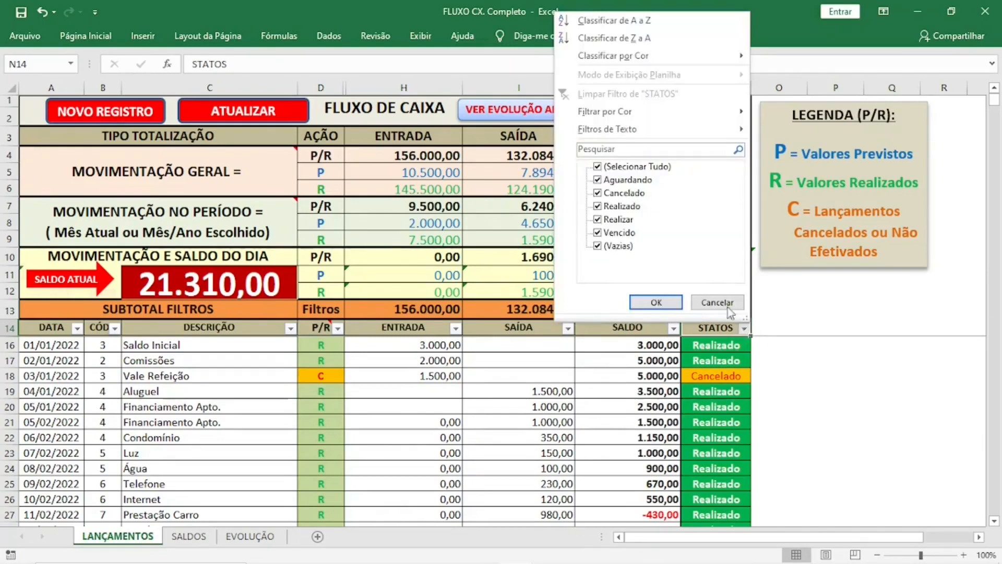
{"action": "left_click", "coordinate": [635, 171]}
{"action": "left_click", "coordinate": [621, 233]}
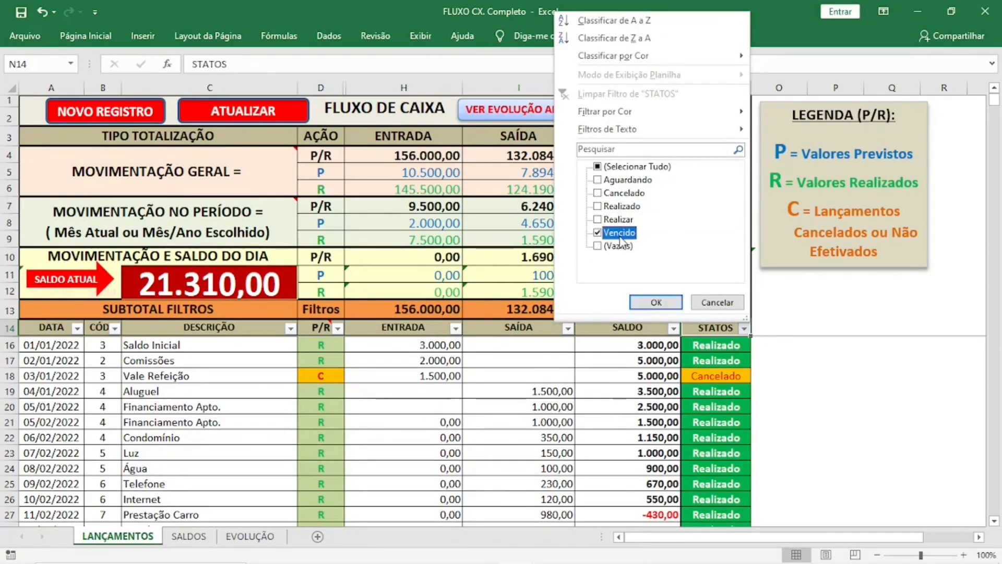
{"action": "left_click", "coordinate": [654, 302]}
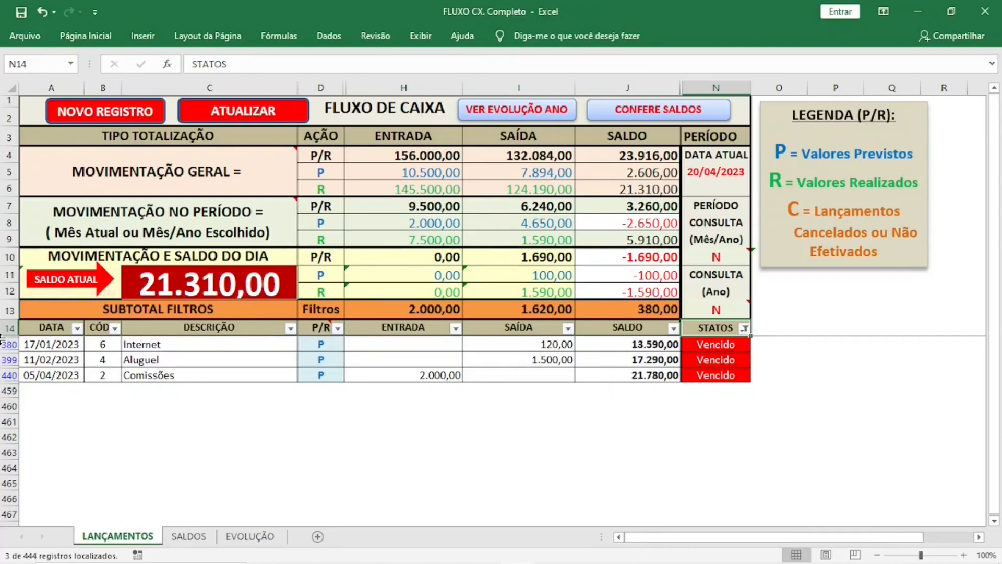
Change the date of the overdue Internet record to 20/04/2023.
{"action": "left_click", "coordinate": [319, 345]}
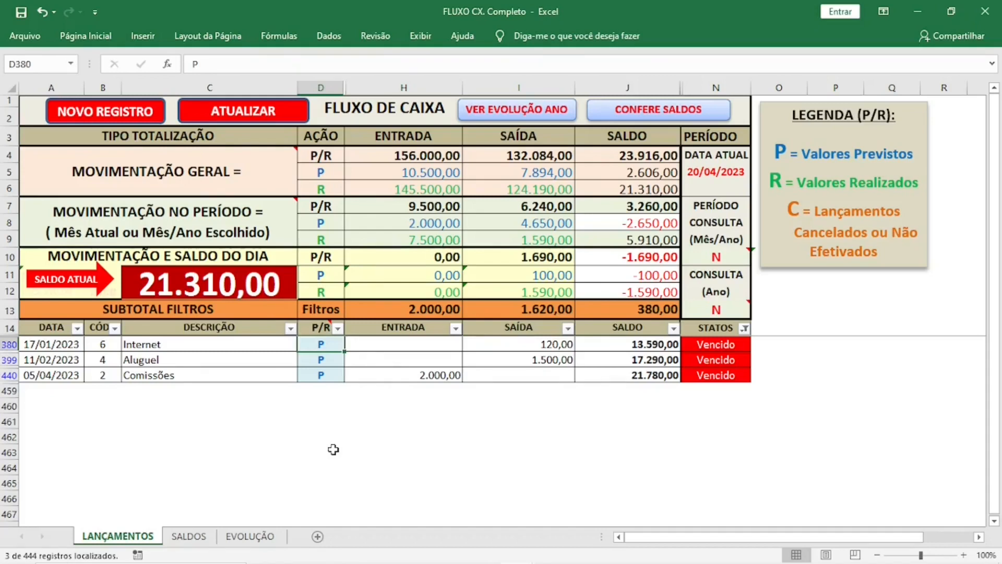
{"action": "left_click", "coordinate": [40, 345]}
{"action": "type", "text": "2"}
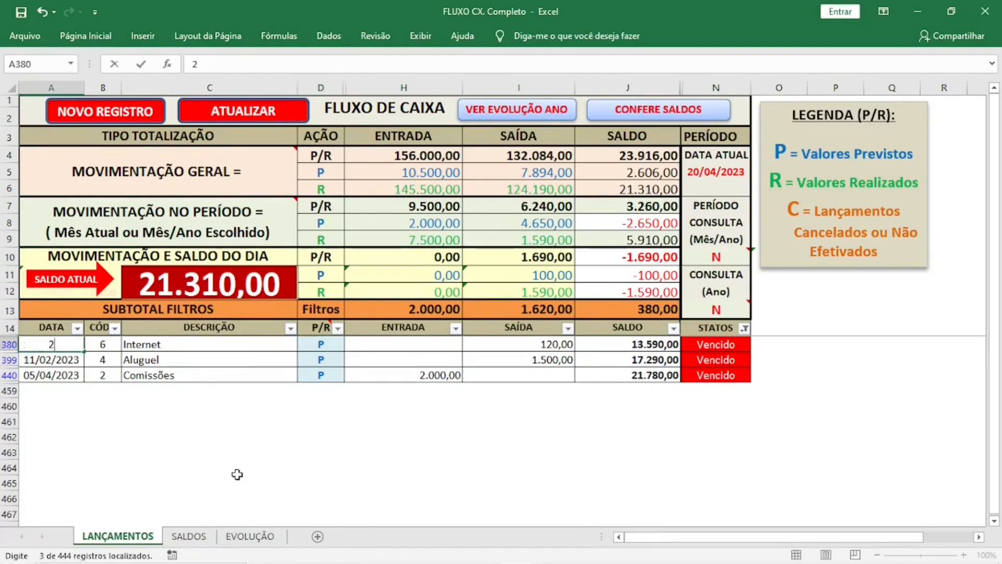
{"action": "type", "text": "0/04/2023"}
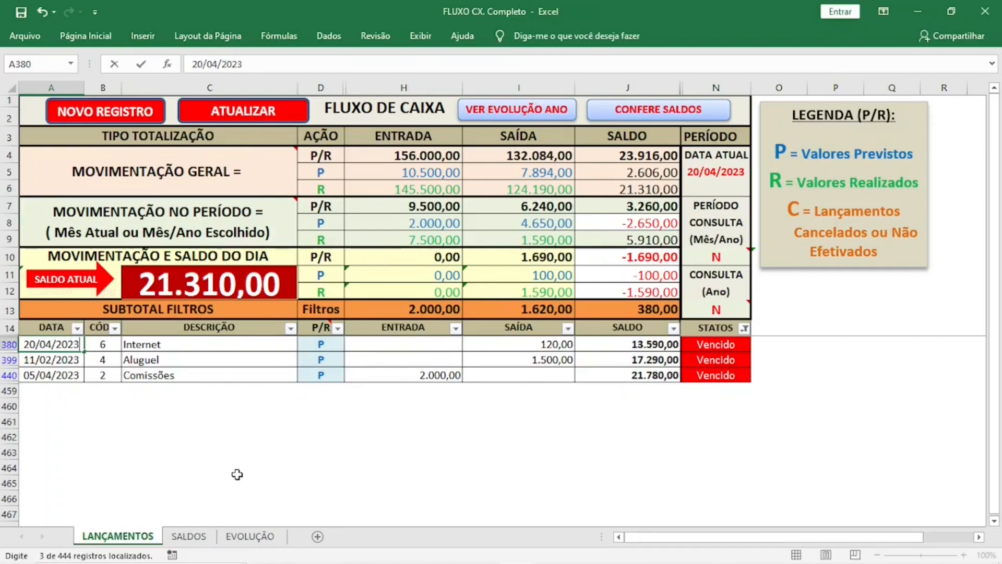
{"action": "key", "text": "Tab"}
Extend the Internet record's description to "Internet (MÊS 01 C/ ATRASO)".
{"action": "left_click", "coordinate": [180, 344]}
{"action": "key", "text": "Up"}
{"action": "double_click", "coordinate": [180, 344]}
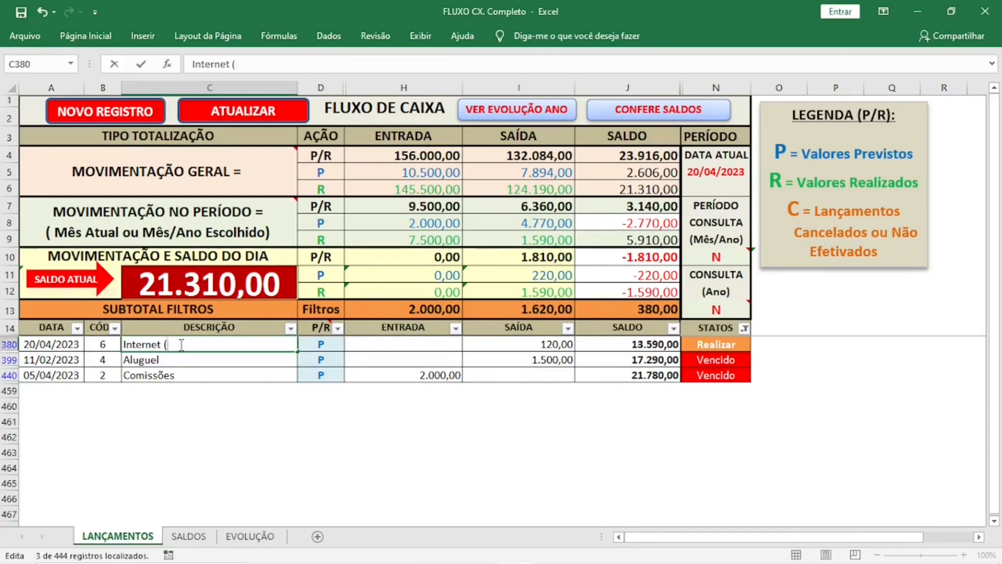
{"action": "type", "text": "(MÊS 01 C/ AT"}
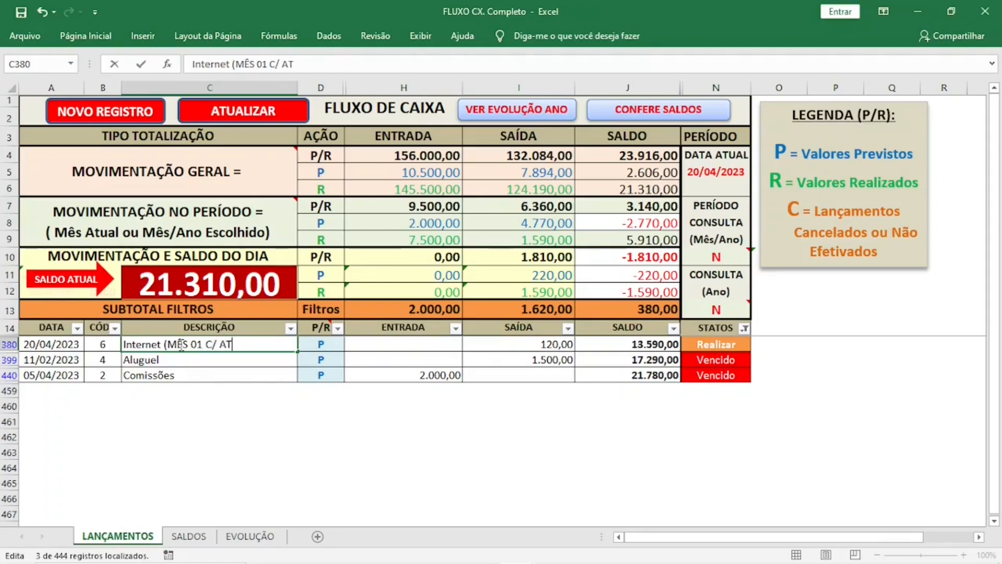
{"action": "type", "text": "RASO)"}
{"action": "key", "text": "Return"}
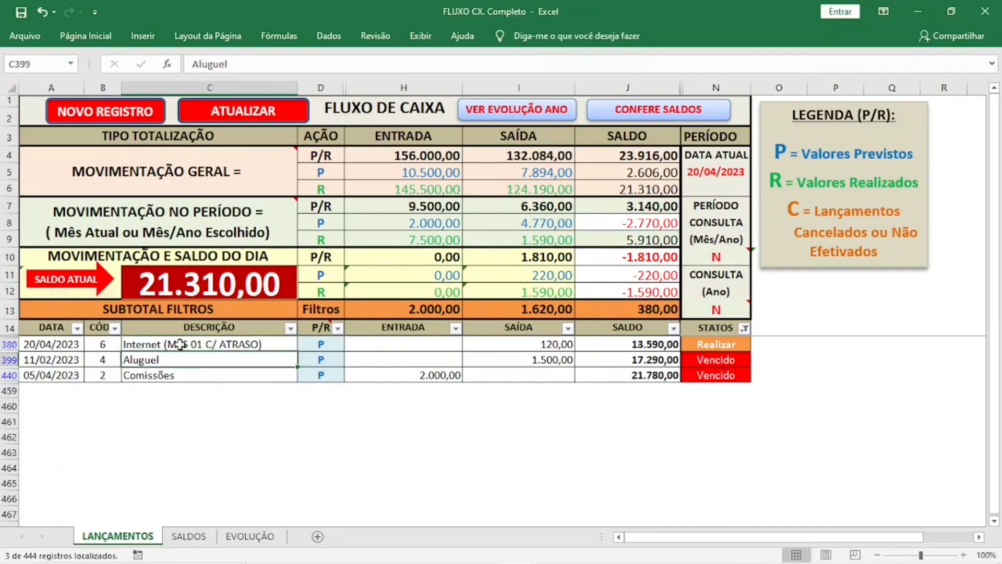
Mark the Internet (MÊS 01 C/ ATRASO) record as realized by setting its P/R value to R.
{"action": "left_click", "coordinate": [303, 346]}
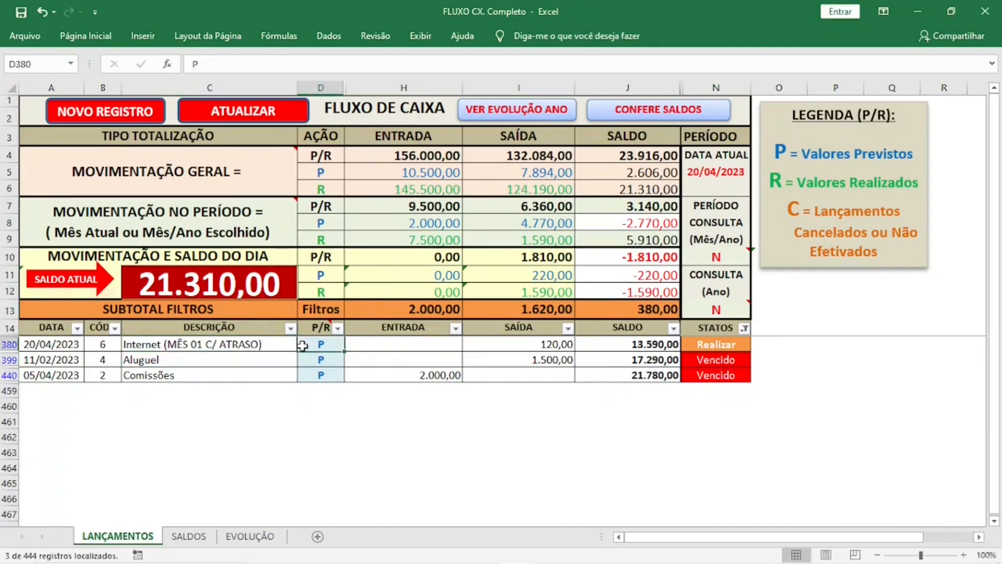
{"action": "type", "text": "R"}
{"action": "key", "text": "Return"}
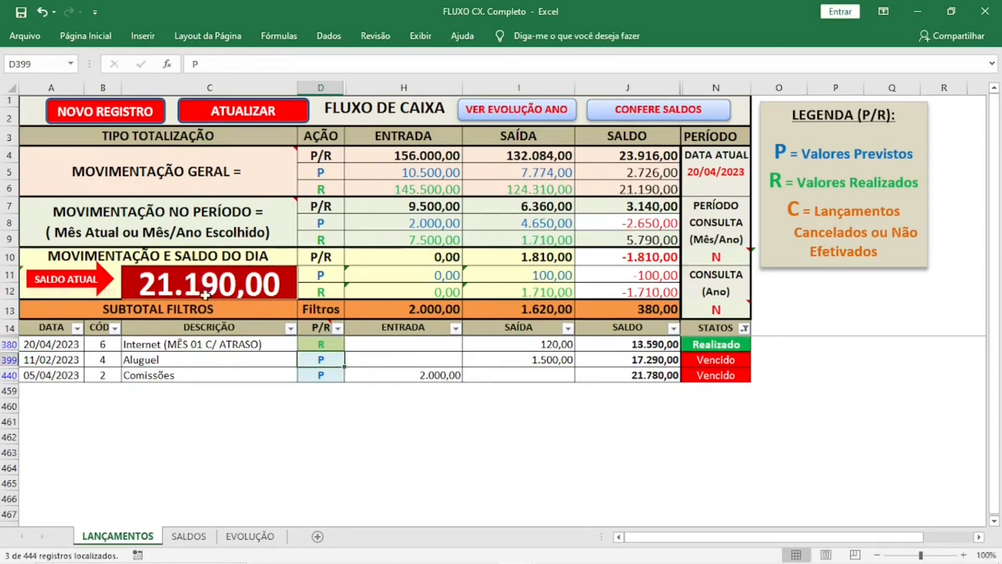
Cancel the overdue Aluguel and Comissões records by setting their P/R values to C.
{"action": "left_click", "coordinate": [67, 360]}
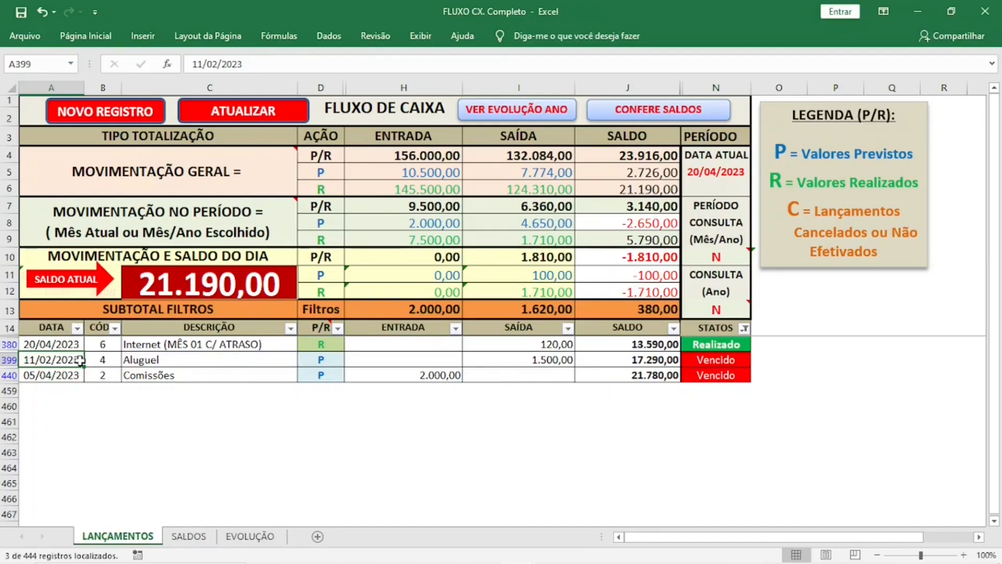
{"action": "left_click", "coordinate": [320, 362]}
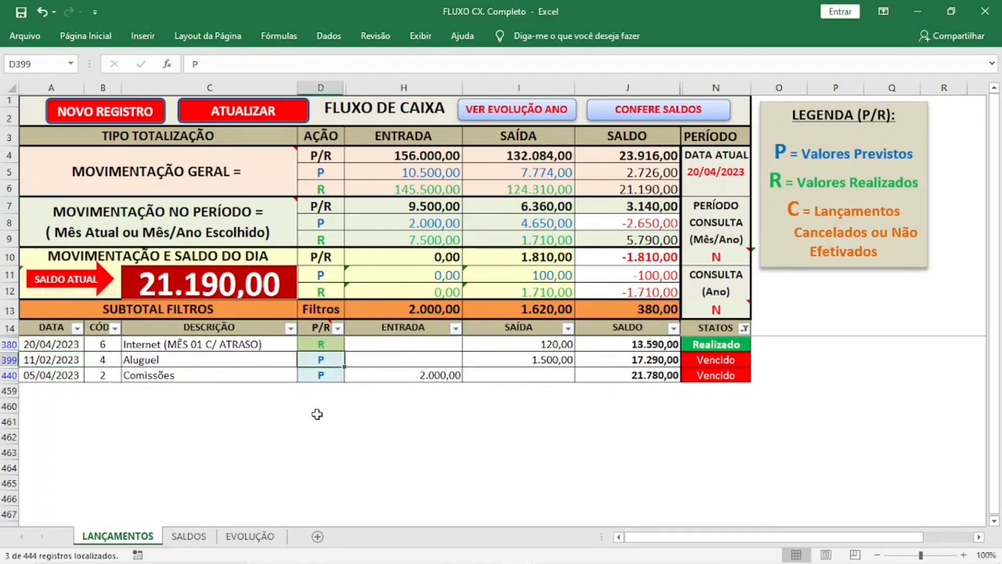
{"action": "type", "text": "C"}
{"action": "key", "text": "Return"}
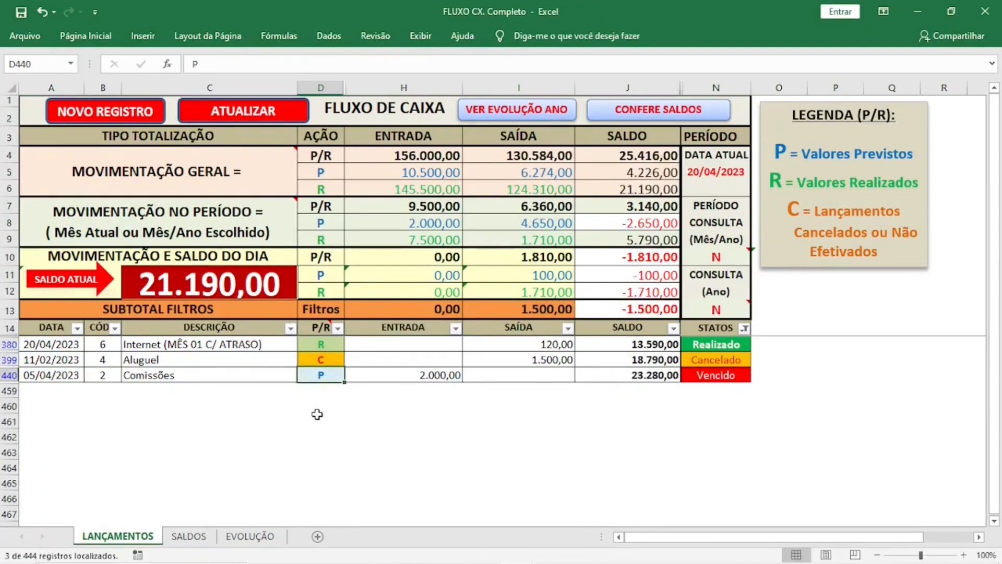
{"action": "type", "text": "C"}
{"action": "key", "text": "Return"}
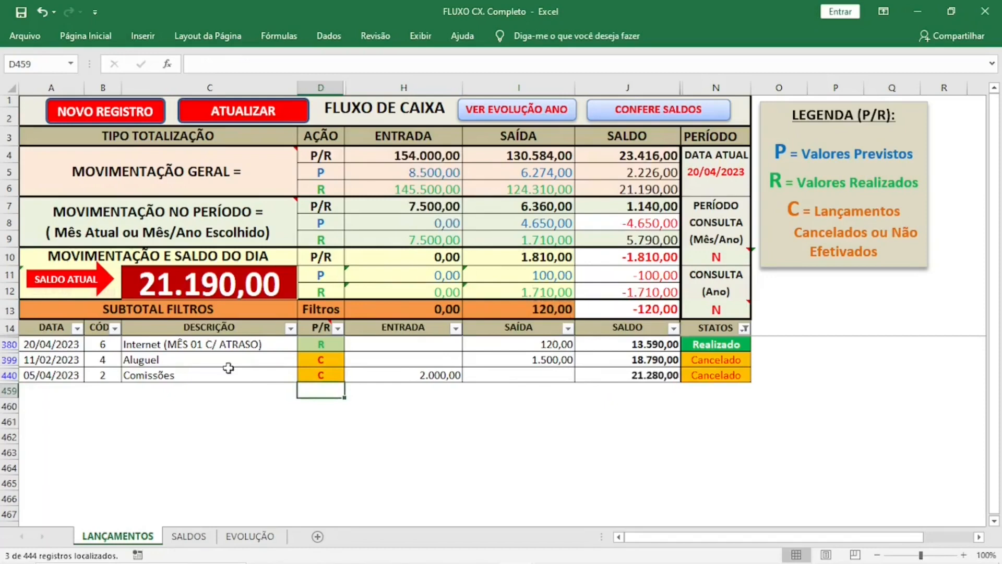
Clear the STATOS filter to list all records and run the ATUALIZAR update on the cash flow.
{"action": "left_click", "coordinate": [745, 329]}
{"action": "left_click", "coordinate": [646, 167]}
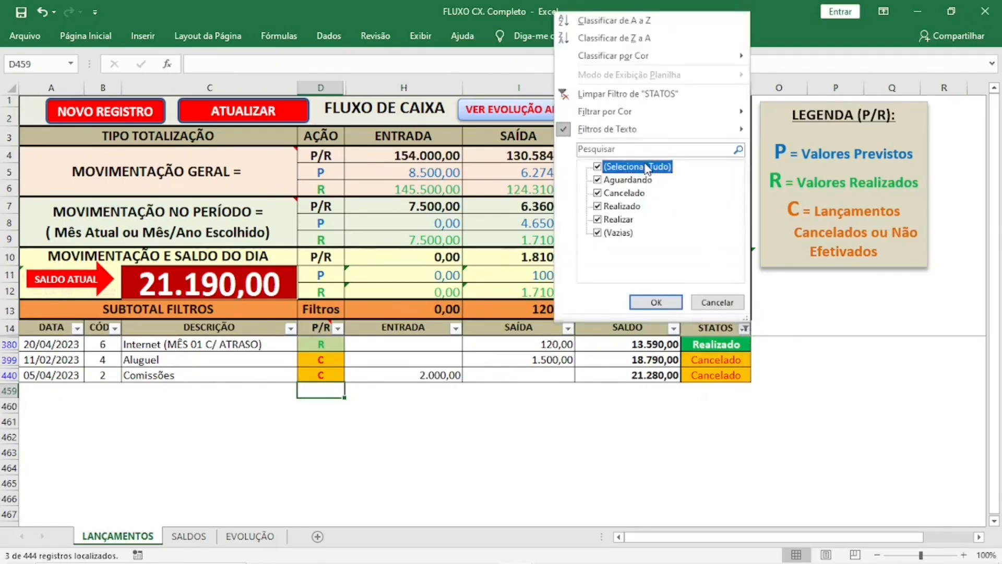
{"action": "left_click", "coordinate": [658, 305]}
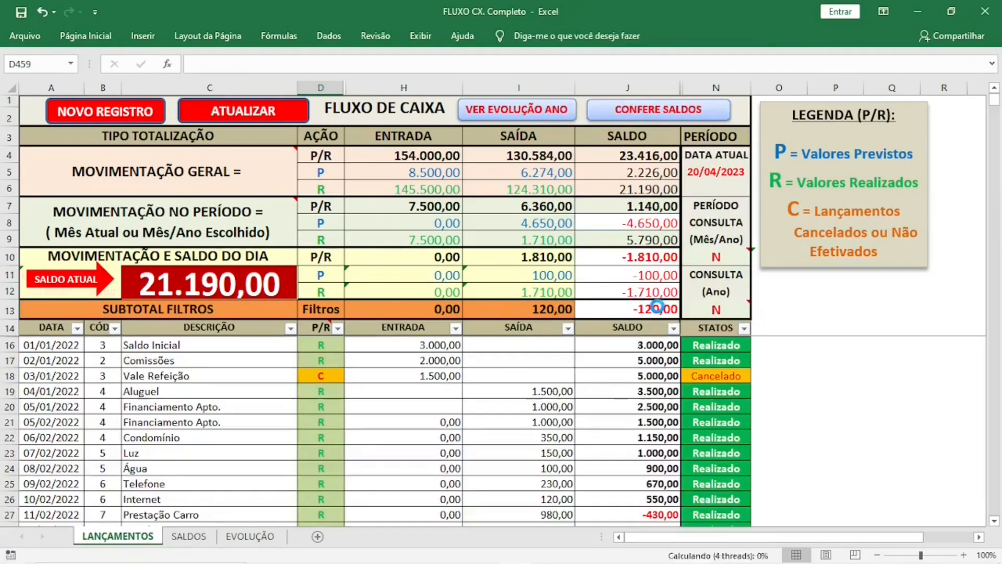
{"action": "left_click", "coordinate": [62, 346]}
{"action": "left_click", "coordinate": [234, 112]}
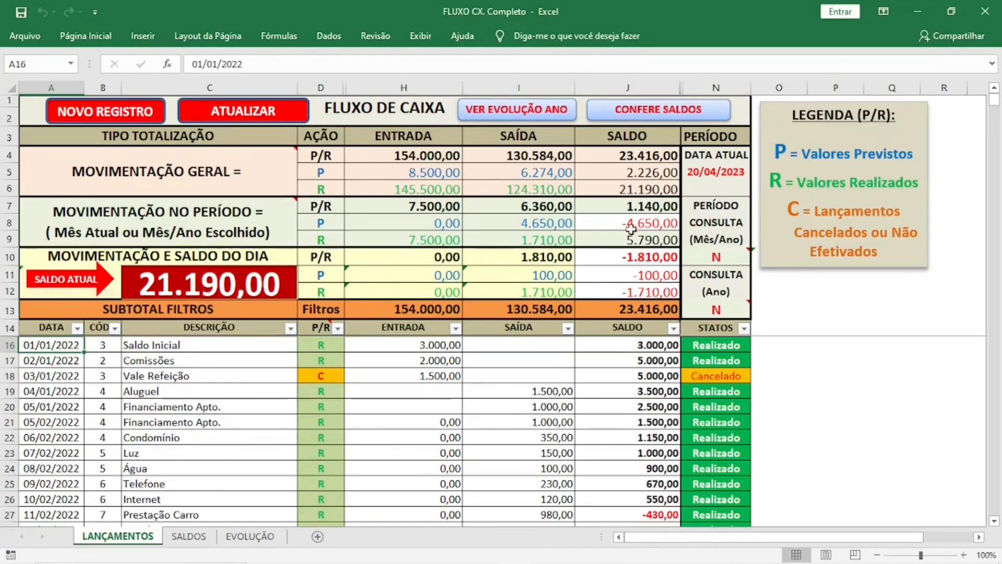
Filter the DATA column to show only records dated equal to 20/04/2023.
{"action": "left_click", "coordinate": [76, 327]}
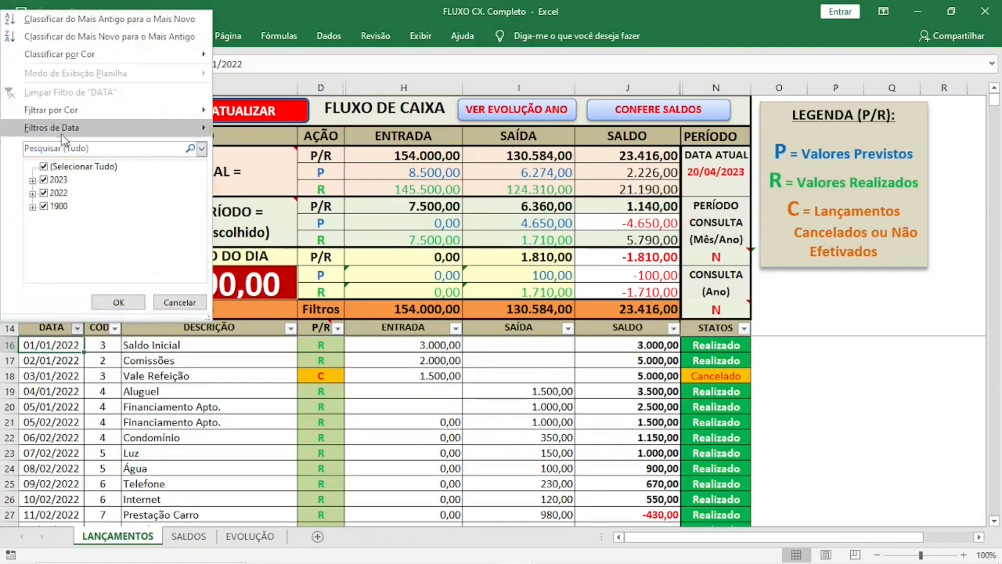
{"action": "mouse_move", "coordinate": [64, 137]}
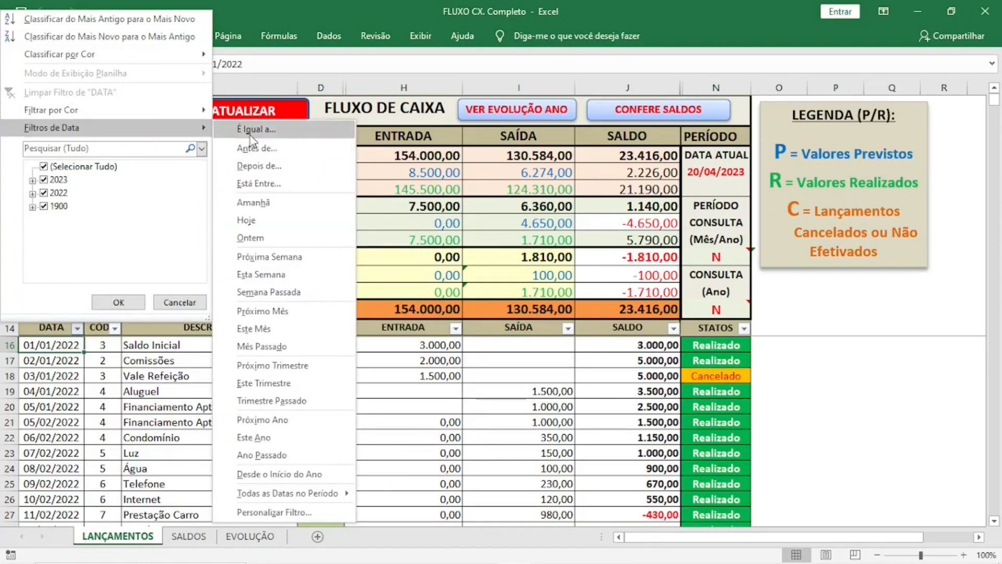
{"action": "left_click", "coordinate": [284, 129]}
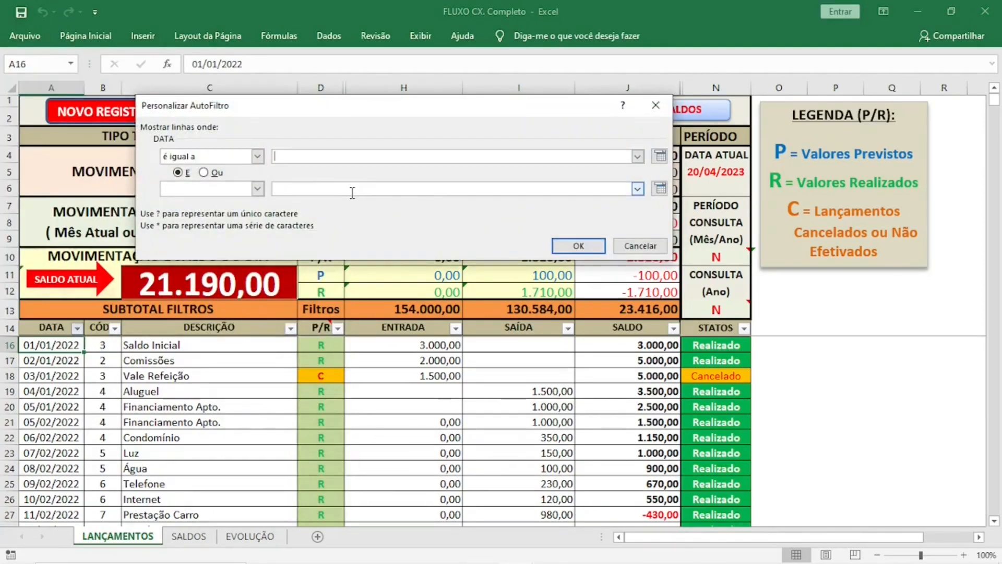
{"action": "type", "text": "20/04/2023"}
{"action": "key", "text": "Return"}
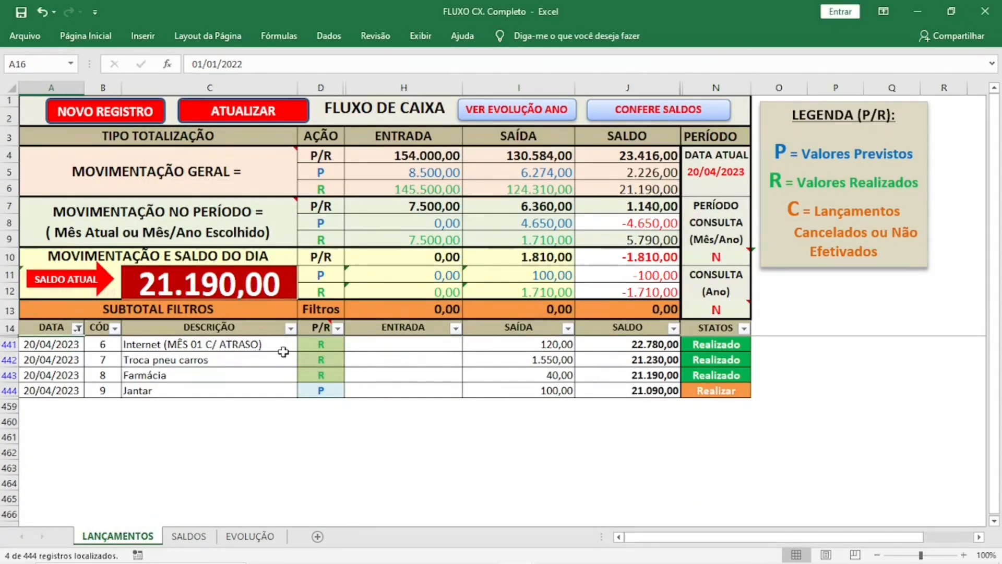
Mark the Jantar record as realized by setting its P/R value to R.
{"action": "left_click", "coordinate": [322, 390]}
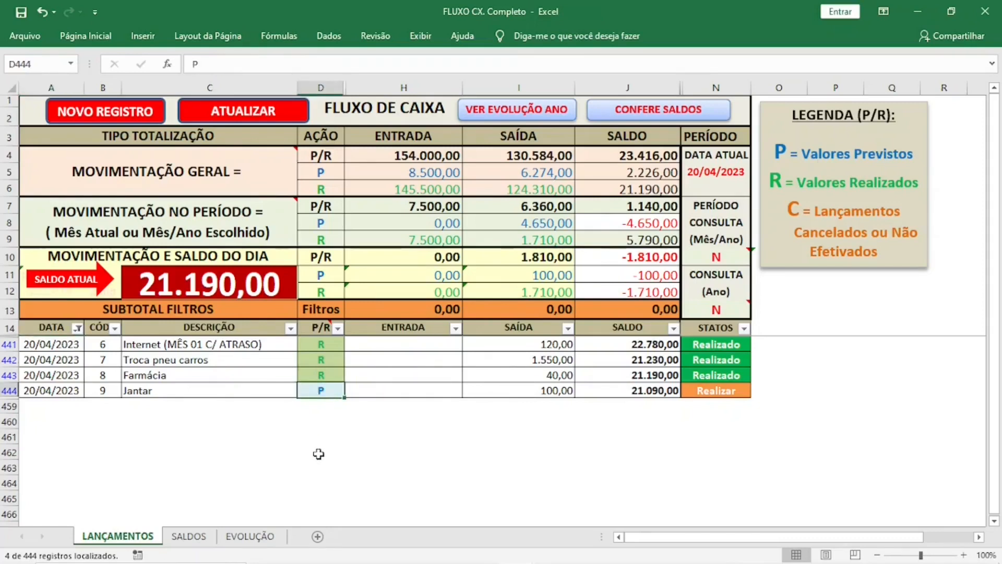
{"action": "type", "text": "R"}
{"action": "key", "text": "Return"}
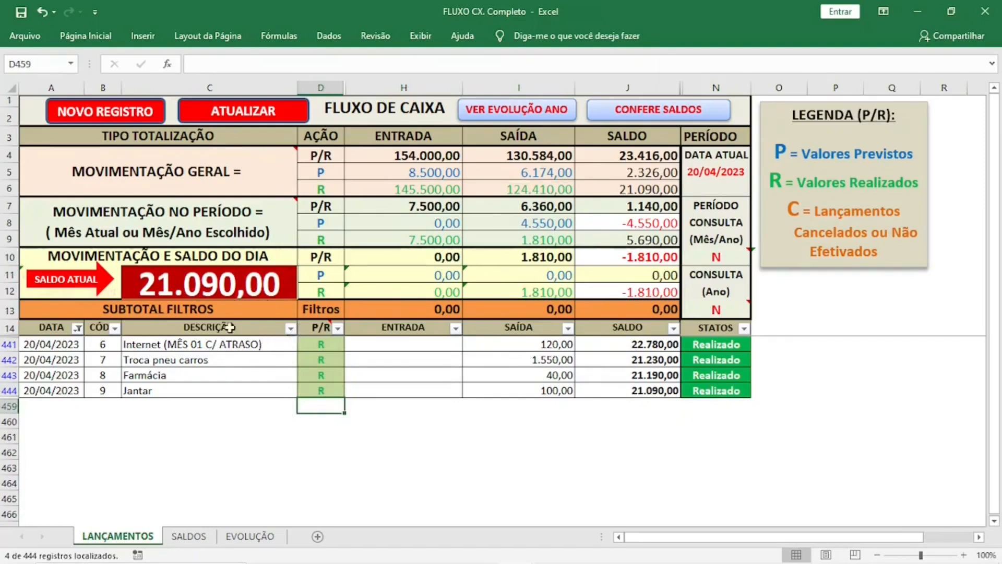
Clear the DATA filter to list all records and run the ATUALIZAR update on the cash flow.
{"action": "left_click", "coordinate": [77, 327]}
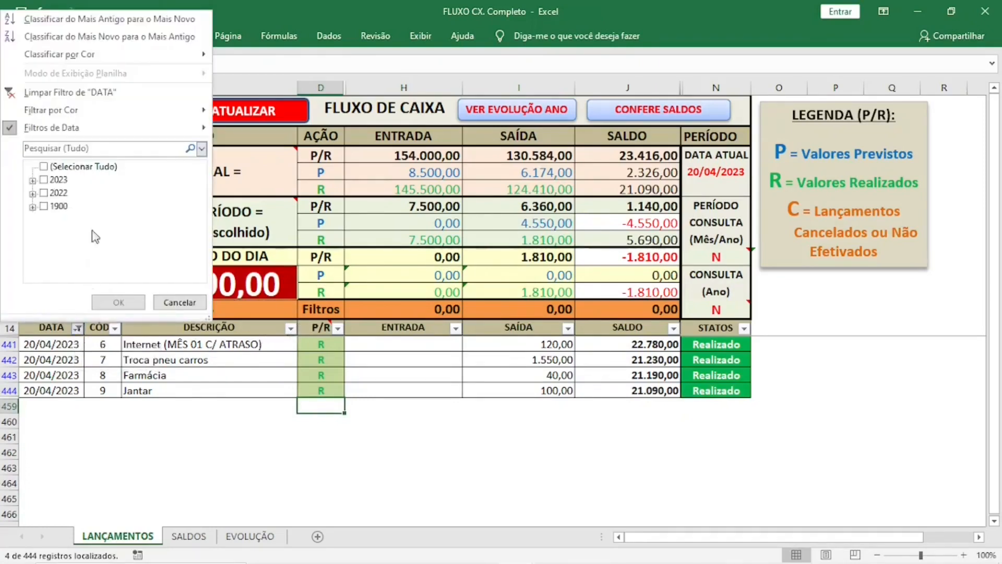
{"action": "left_click", "coordinate": [95, 168]}
{"action": "left_click", "coordinate": [115, 298]}
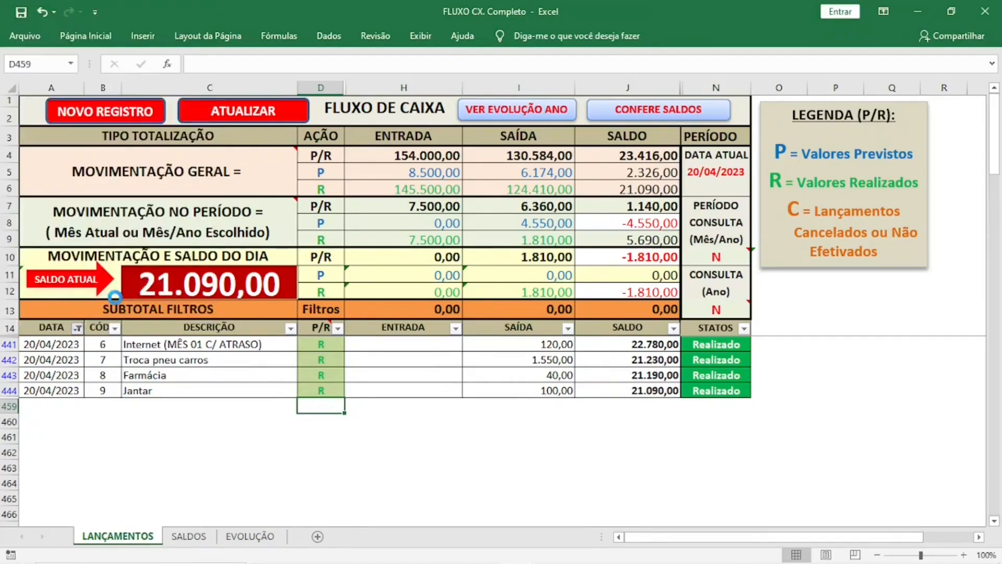
{"action": "left_click", "coordinate": [214, 115]}
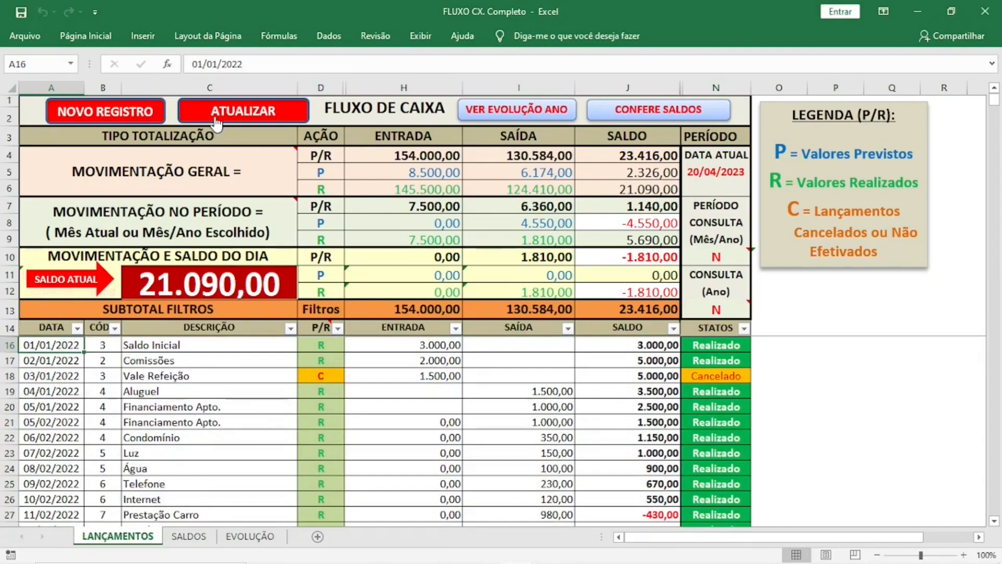
On the SALDOS sheet, set the CAIXA balance to 3410.
{"action": "left_click", "coordinate": [208, 539]}
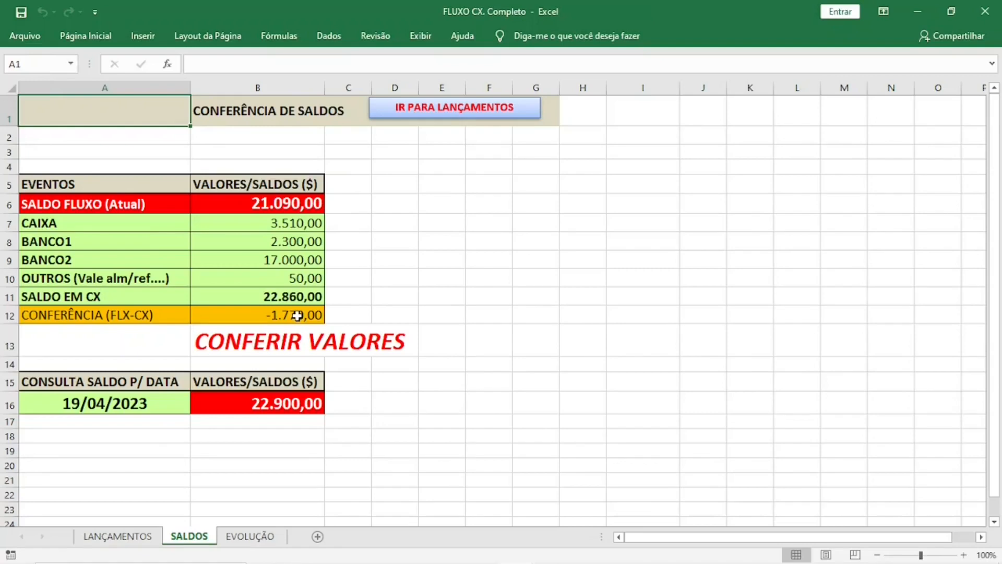
{"action": "left_click", "coordinate": [282, 223]}
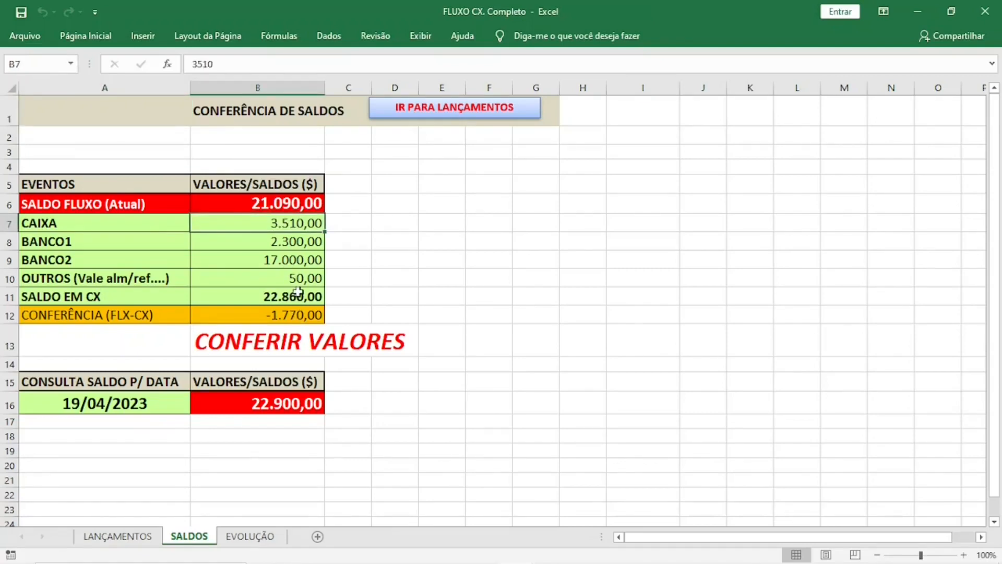
{"action": "type", "text": "3410"}
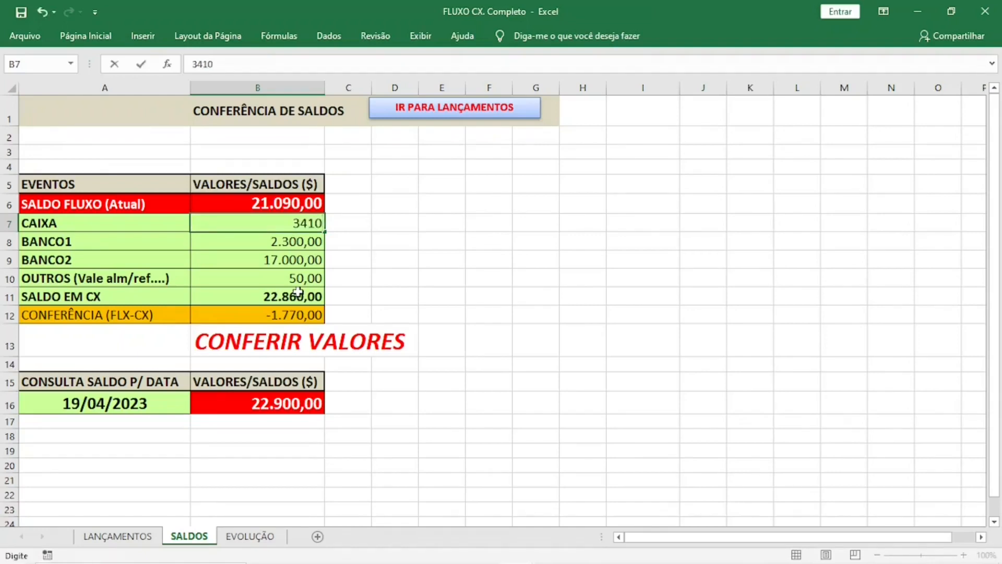
{"action": "key", "text": "Return"}
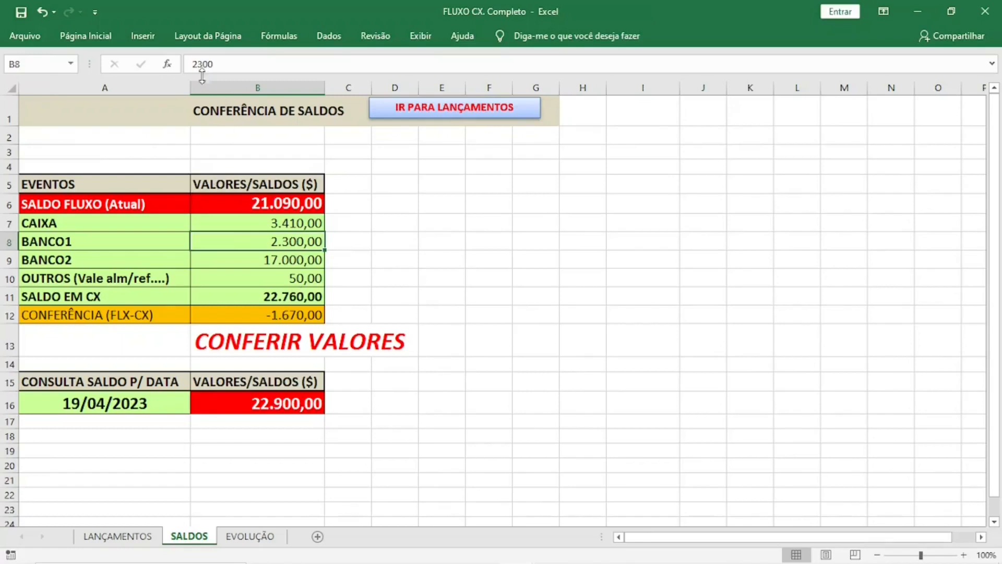
Change the BANCO1 balance to the formula =2300-1670.
{"action": "left_click", "coordinate": [191, 65]}
{"action": "type", "text": "="}
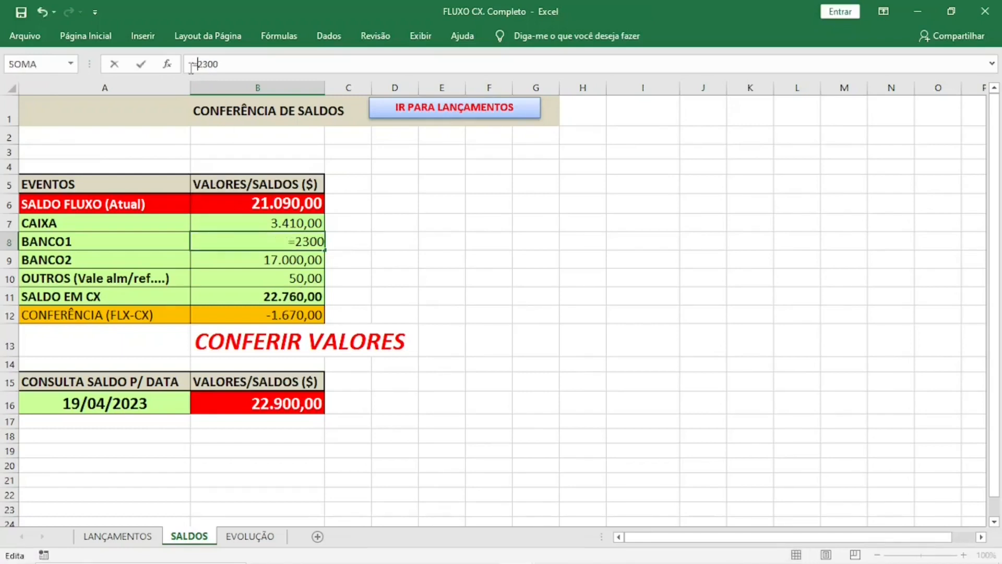
{"action": "type", "text": "-1670"}
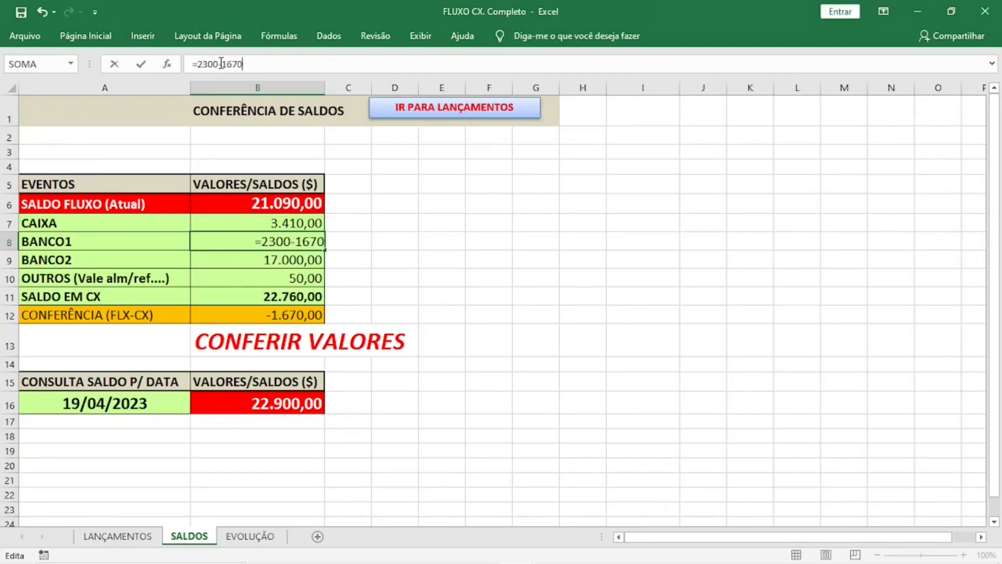
{"action": "key", "text": "Return"}
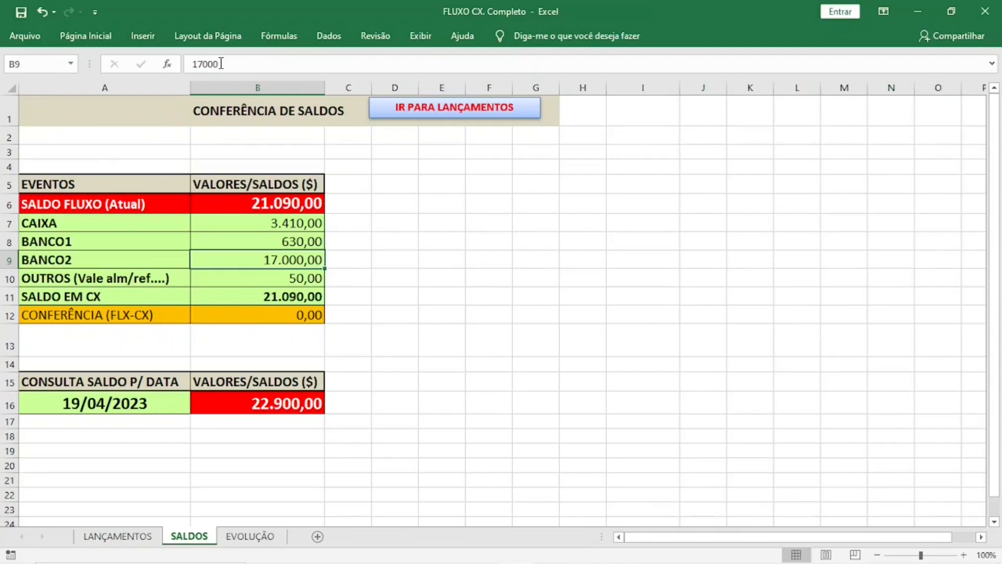
Check the balance query date on SALDOS, and review the available STATOS filter options on the LANÇAMENTOS sheet.
{"action": "left_click", "coordinate": [157, 402]}
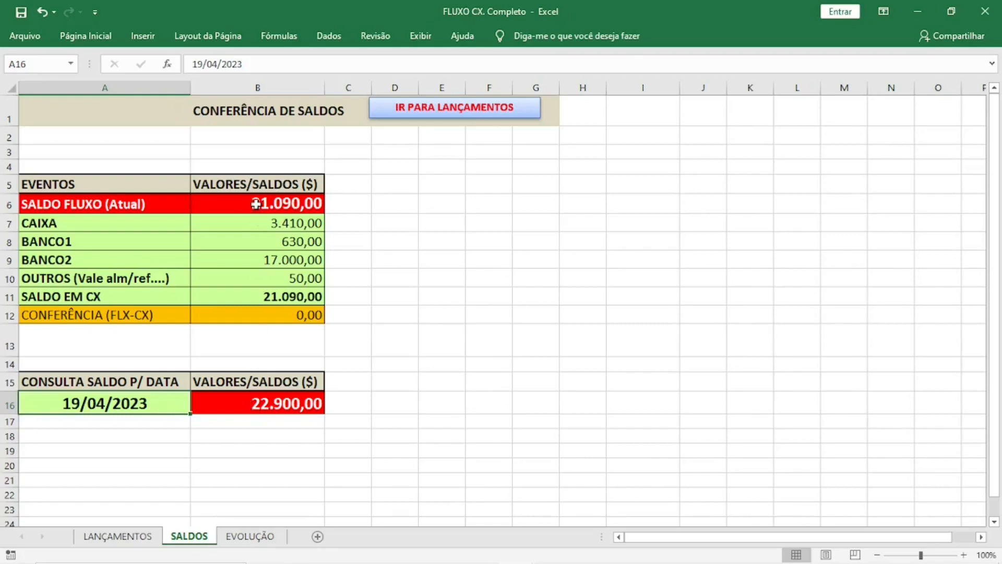
{"action": "left_click", "coordinate": [130, 537]}
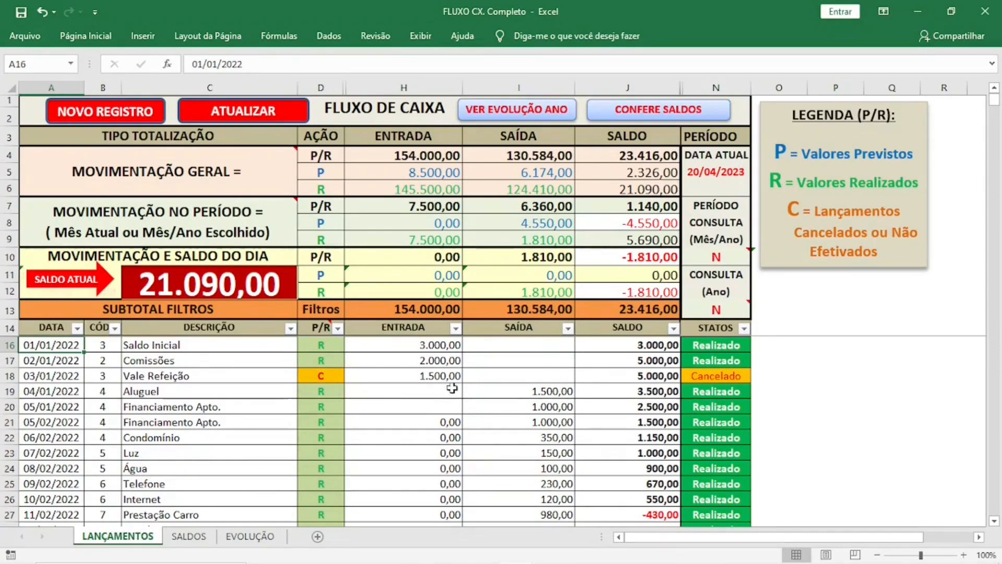
{"action": "left_click", "coordinate": [744, 328]}
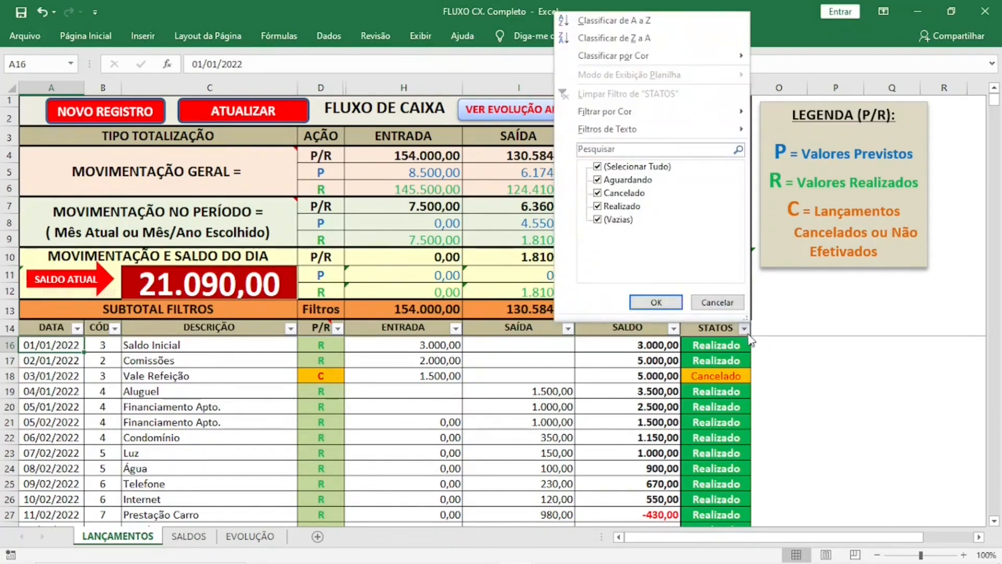
{"action": "left_click", "coordinate": [500, 404]}
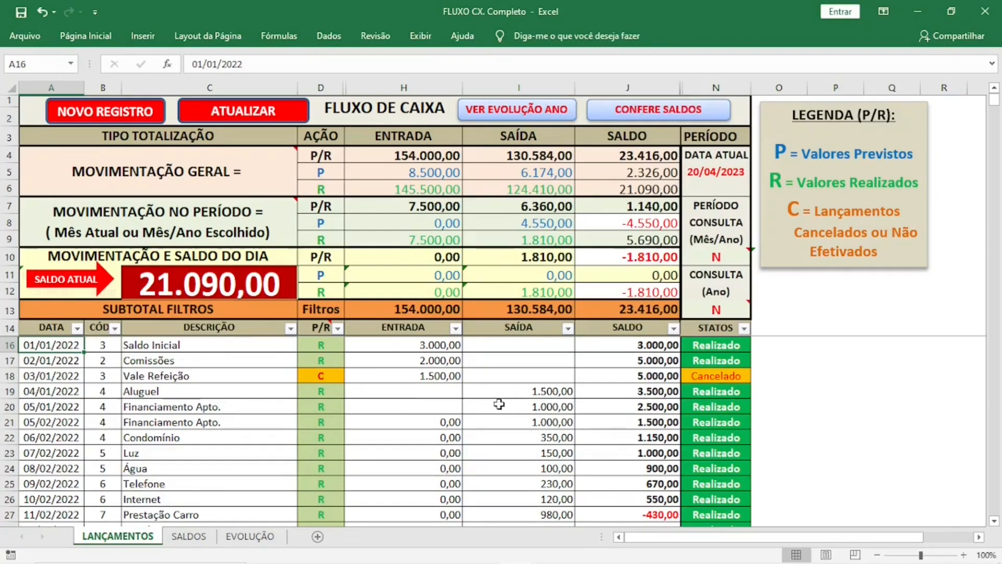
Filter the DATA column to records before 20/04/2023 and check which STATOS values they include.
{"action": "left_click", "coordinate": [77, 328]}
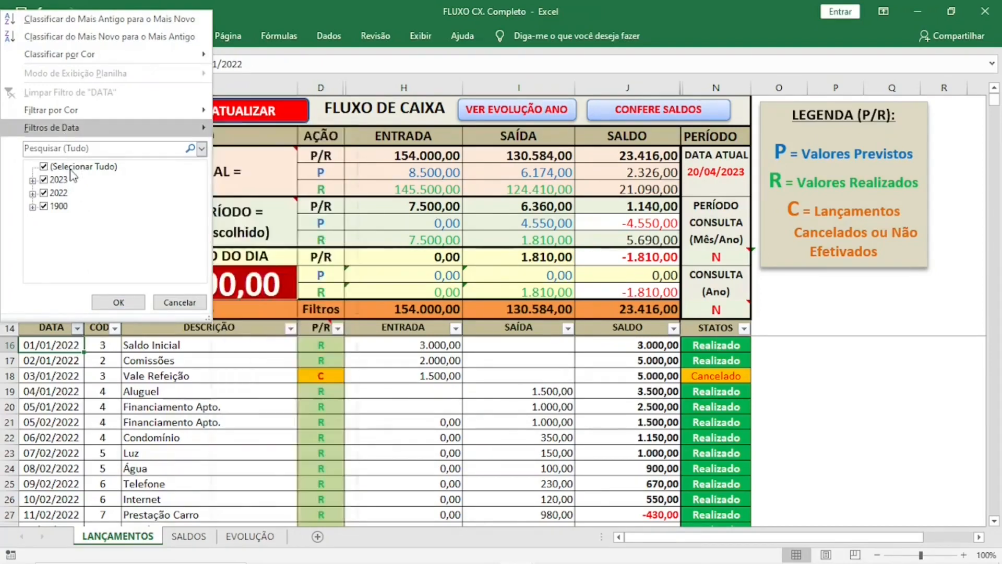
{"action": "mouse_move", "coordinate": [67, 131]}
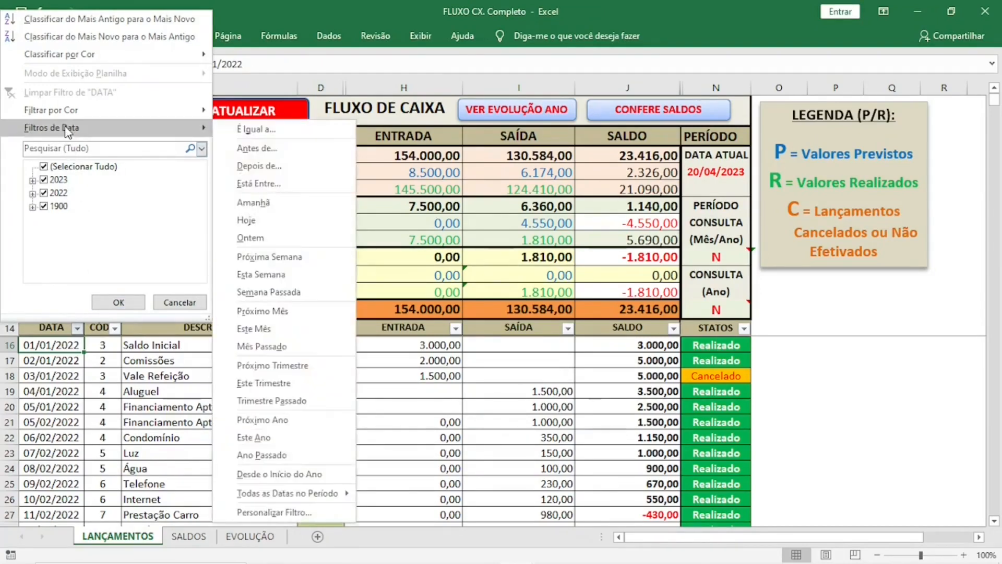
{"action": "left_click", "coordinate": [282, 153]}
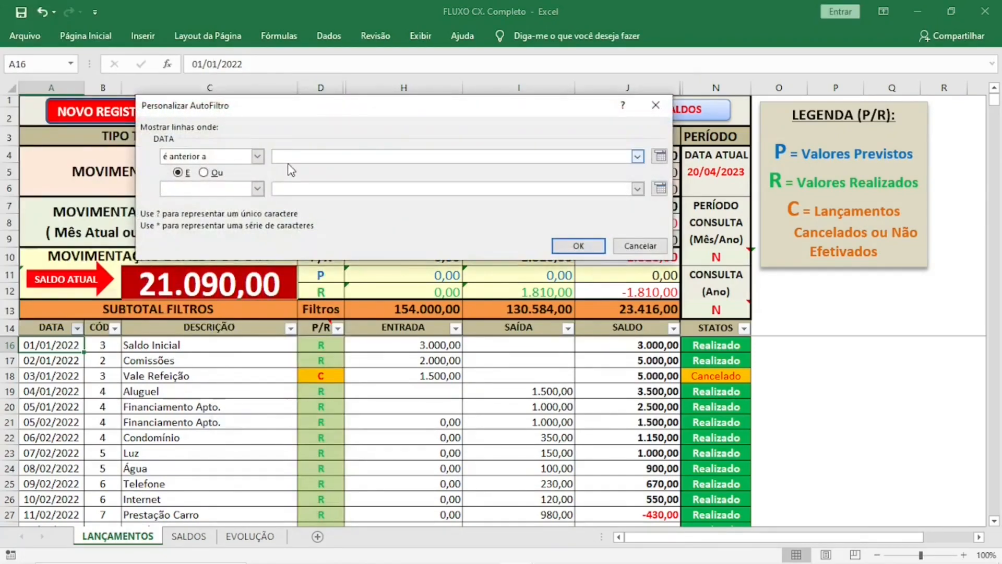
{"action": "type", "text": "20/04/2023"}
{"action": "left_click", "coordinate": [579, 246]}
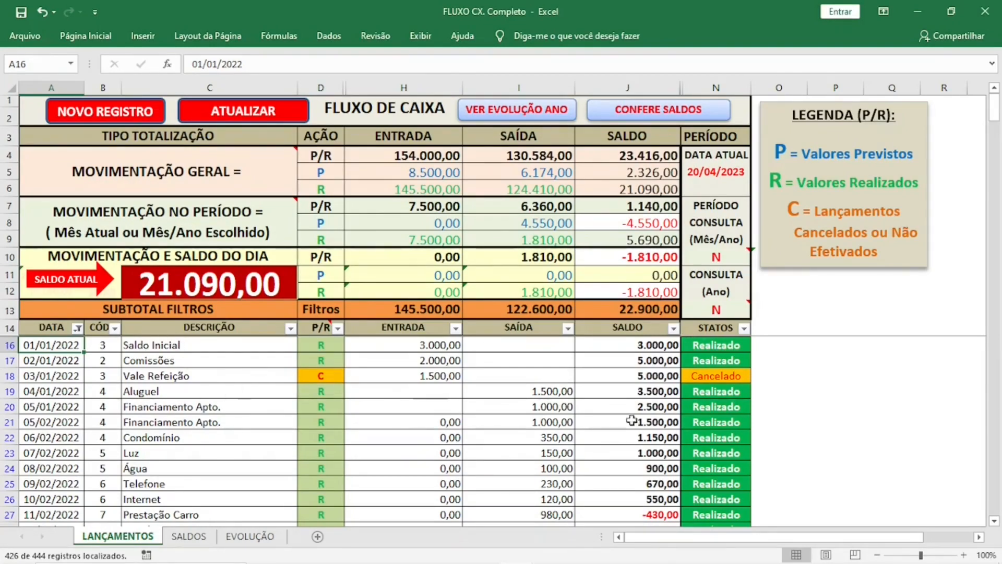
{"action": "left_click", "coordinate": [744, 329]}
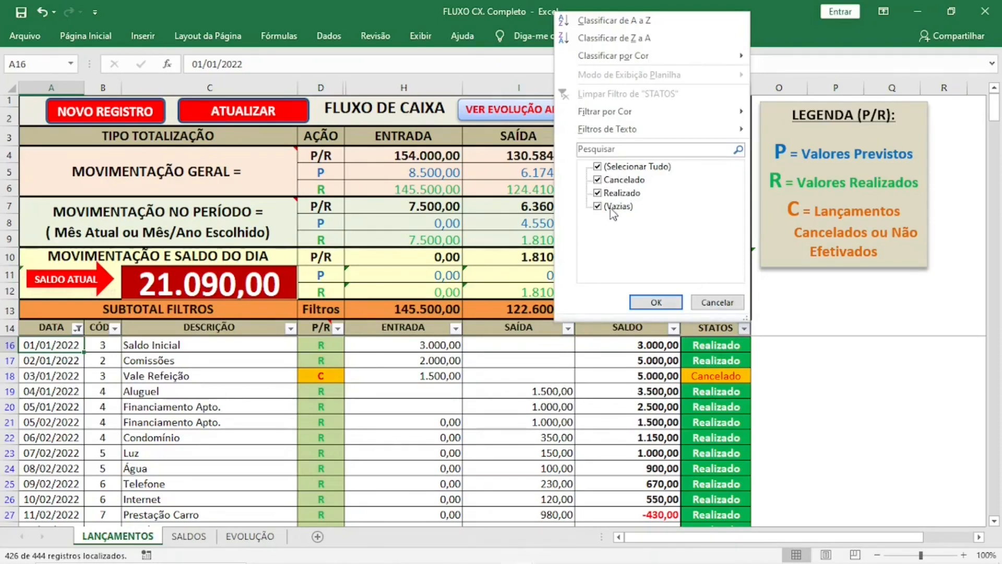
{"action": "left_click", "coordinate": [657, 303]}
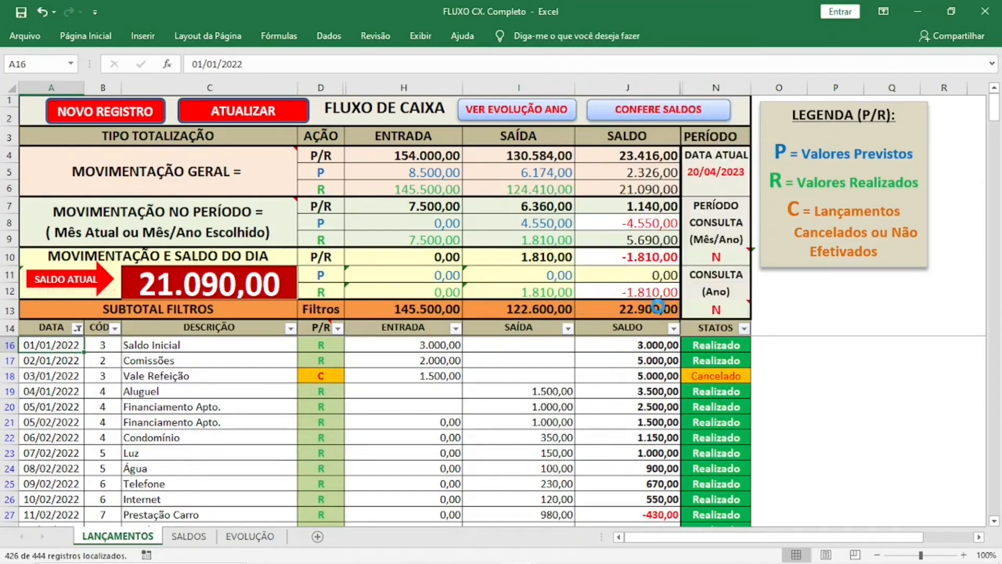
Clear the DATA filter by selecting all dates again.
{"action": "left_click", "coordinate": [78, 328]}
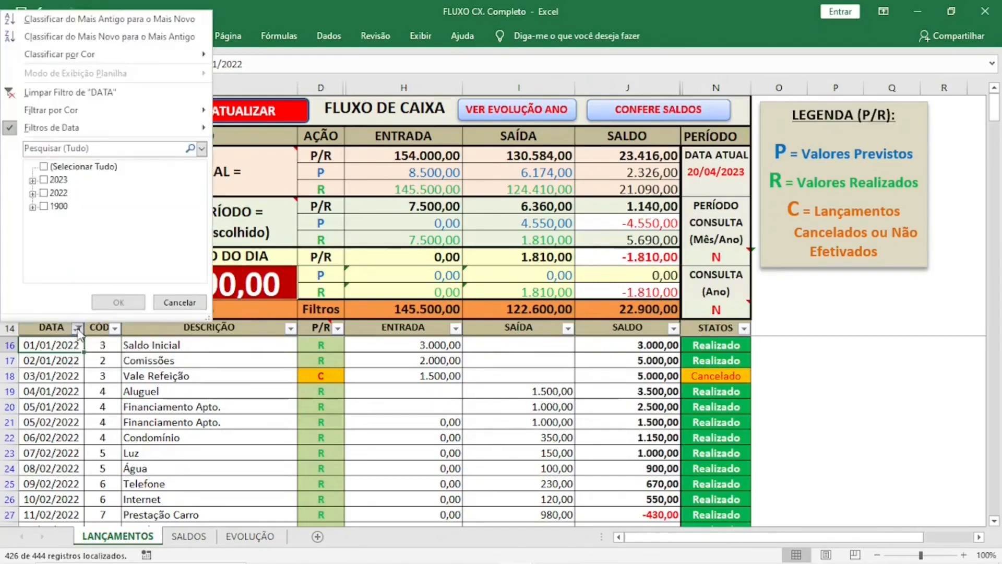
{"action": "left_click", "coordinate": [78, 167]}
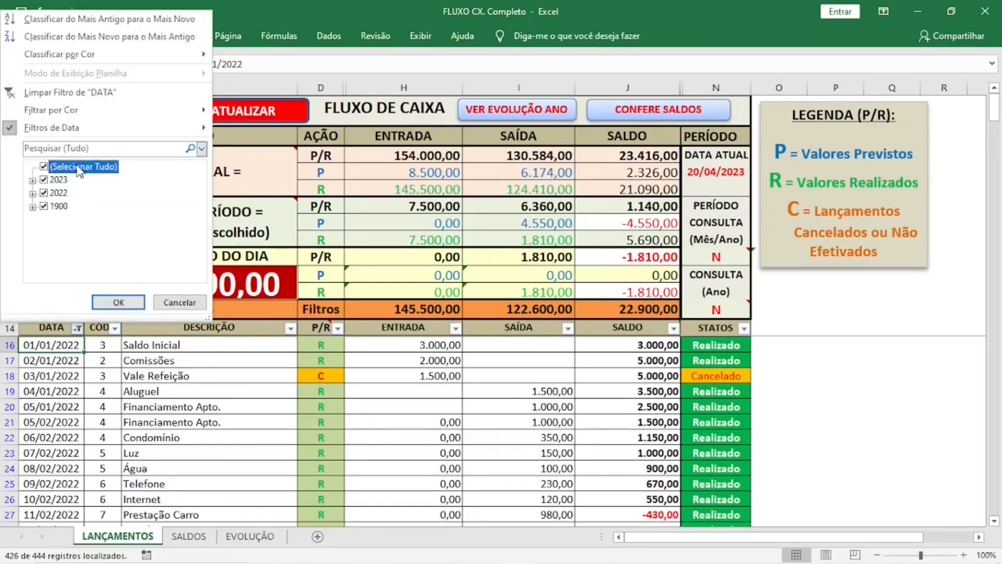
{"action": "left_click", "coordinate": [117, 303]}
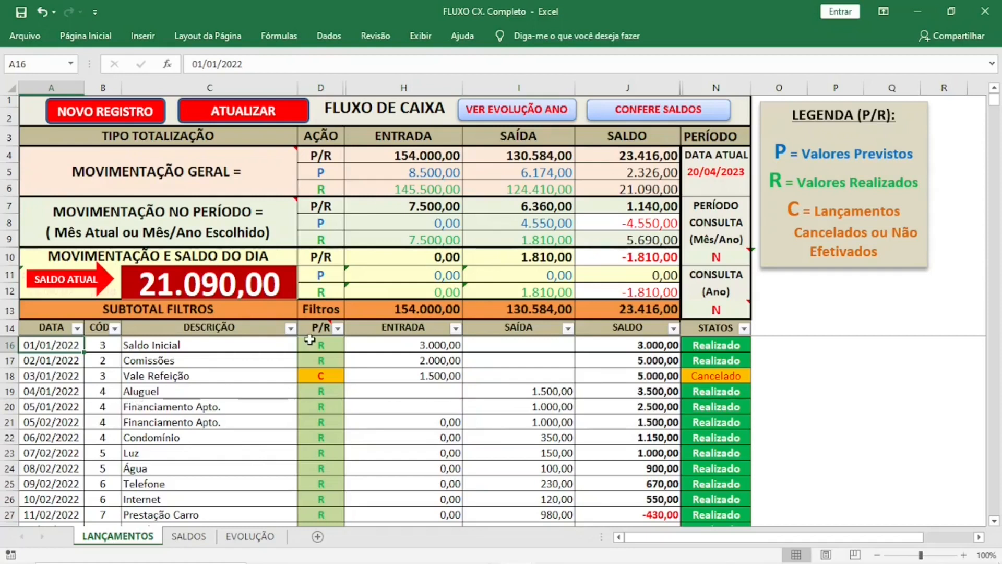
On the EVOLUÇÃO sheet, set the ANO value to 2023.
{"action": "left_click", "coordinate": [242, 538]}
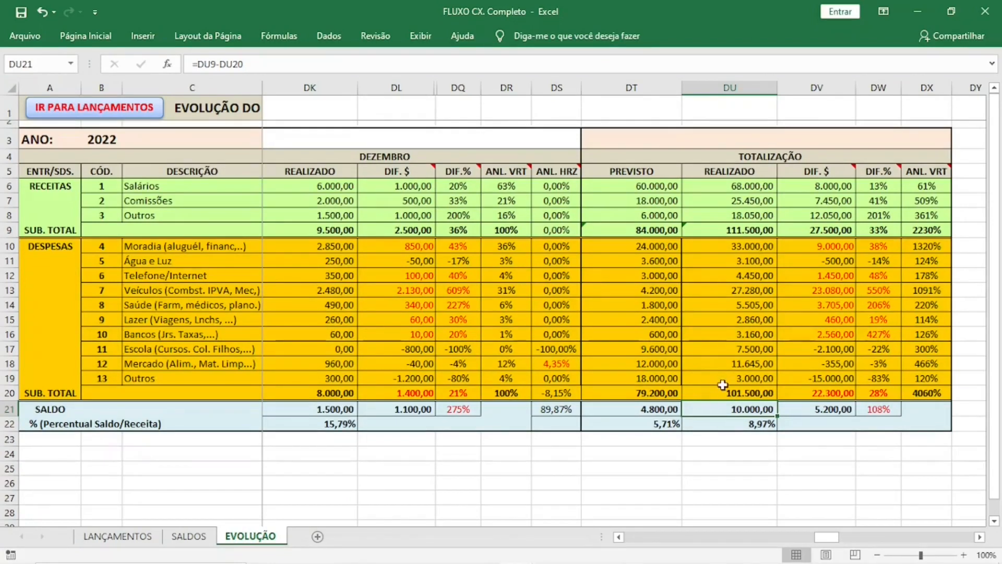
{"action": "left_click", "coordinate": [116, 139]}
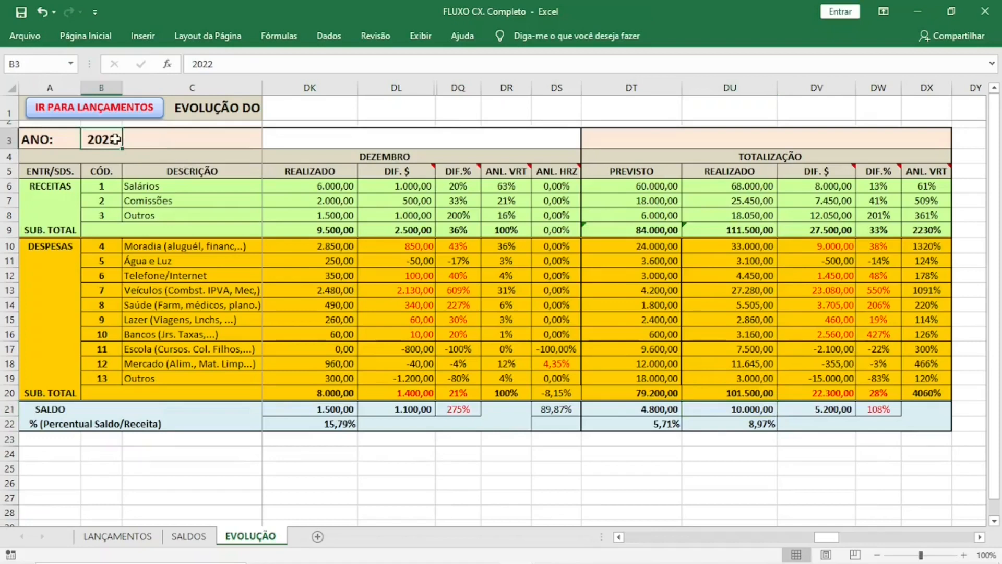
{"action": "type", "text": "2023"}
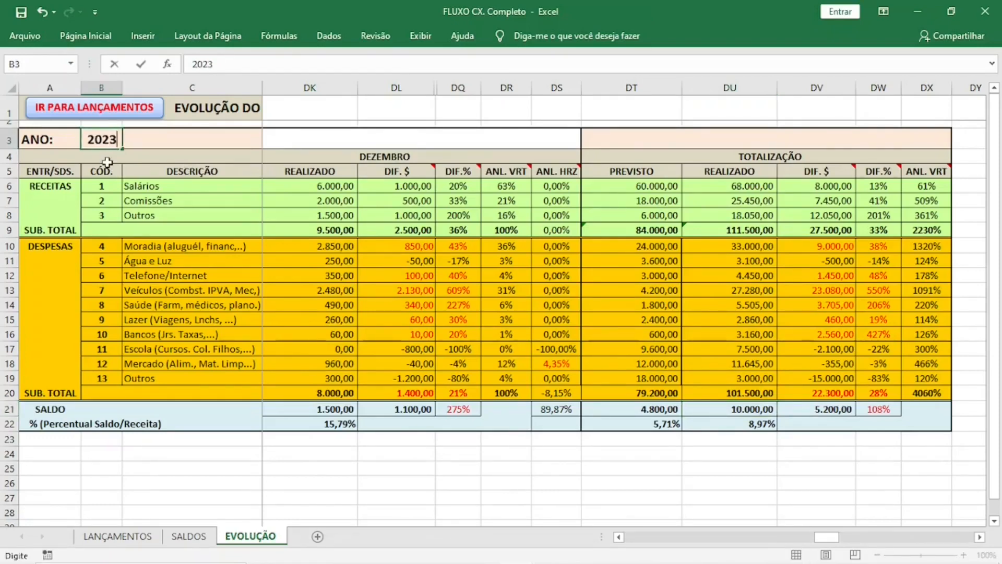
{"action": "key", "text": "Return"}
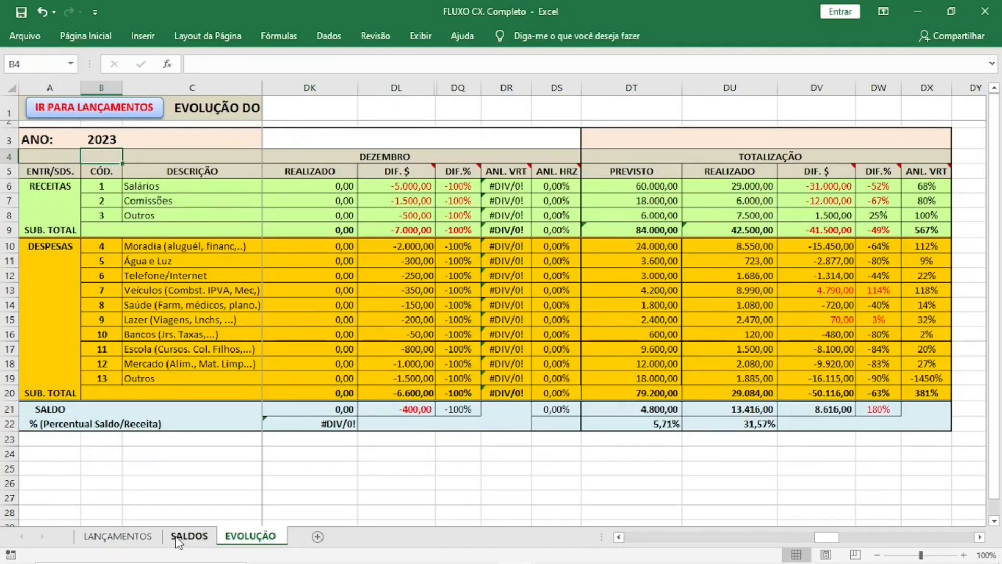
On the LANÇAMENTOS sheet, set the yearly query, CONSULTA (Ano), to 2023.
{"action": "left_click", "coordinate": [148, 538]}
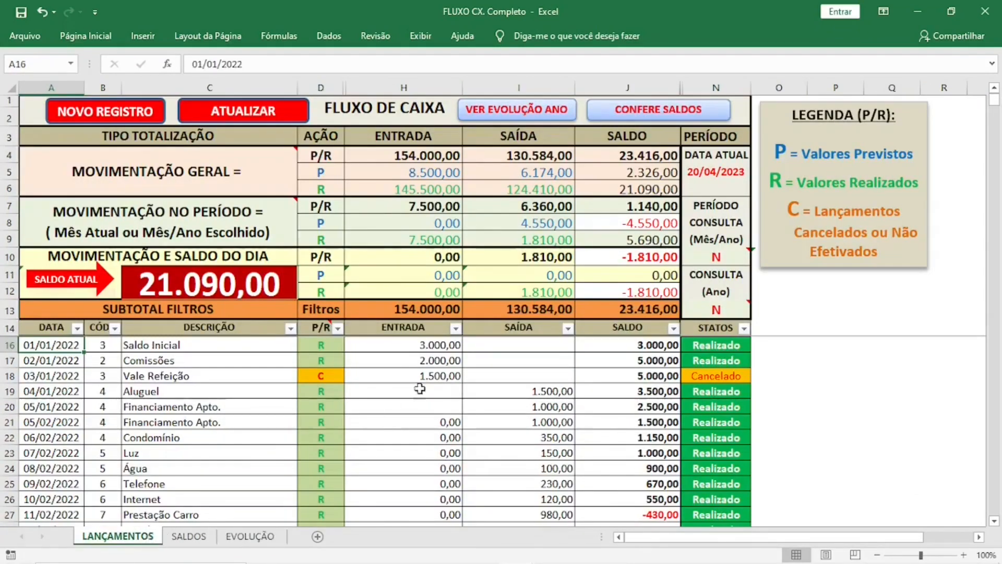
{"action": "left_click", "coordinate": [716, 309]}
{"action": "type", "text": "2023"}
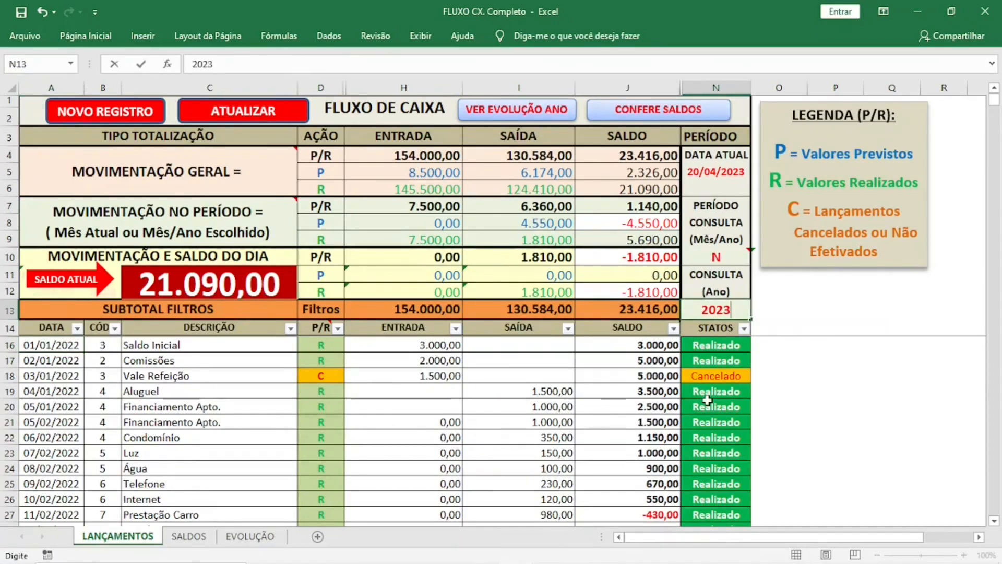
{"action": "key", "text": "Return"}
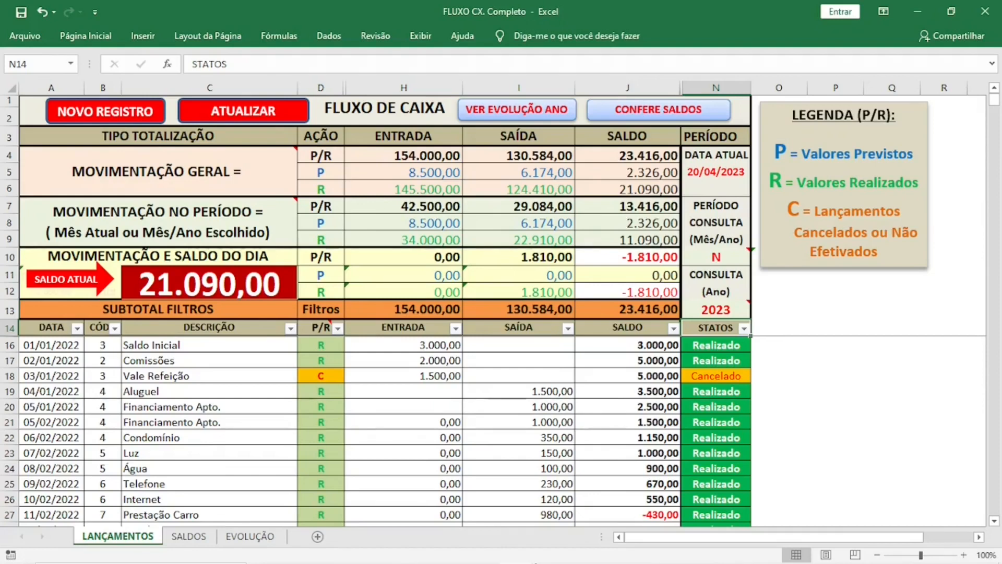
Compare the 2023 totals on the EVOLUÇÃO sheet, and set its ANO value to 2022.
{"action": "left_click", "coordinate": [262, 541]}
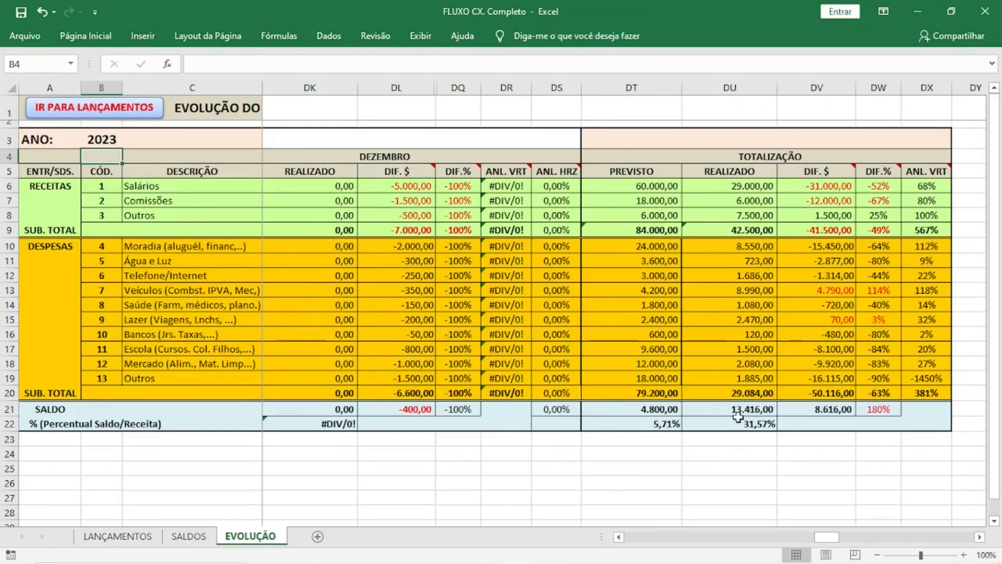
{"action": "left_click", "coordinate": [107, 135]}
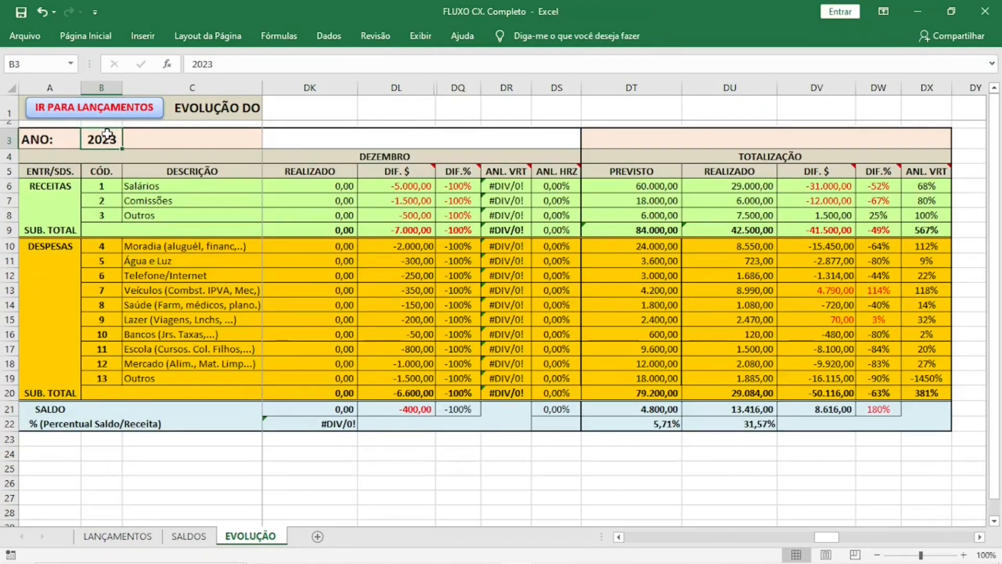
{"action": "type", "text": "2022"}
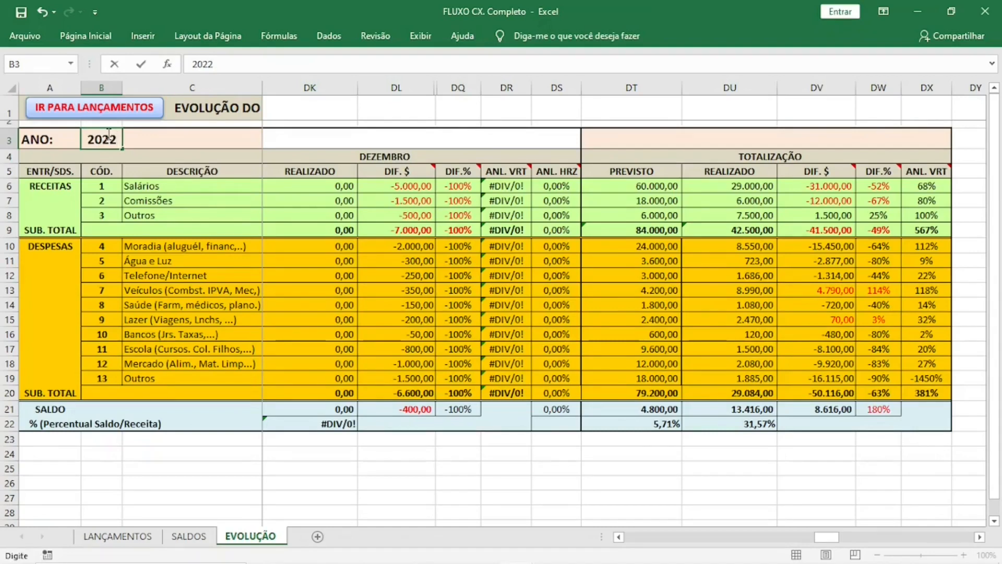
{"action": "key", "text": "Return"}
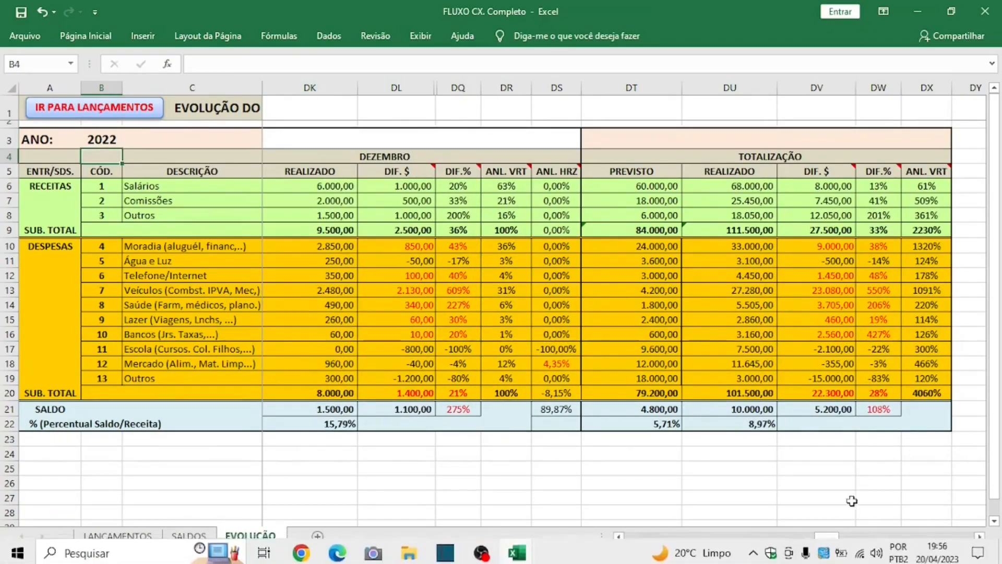
Copy the whole 2022 EVOLUÇÃO table, rows 3 to 22, and paste it below starting at cell A24.
{"action": "left_click_drag", "start_coordinate": [838, 540], "coordinate": [610, 549]}
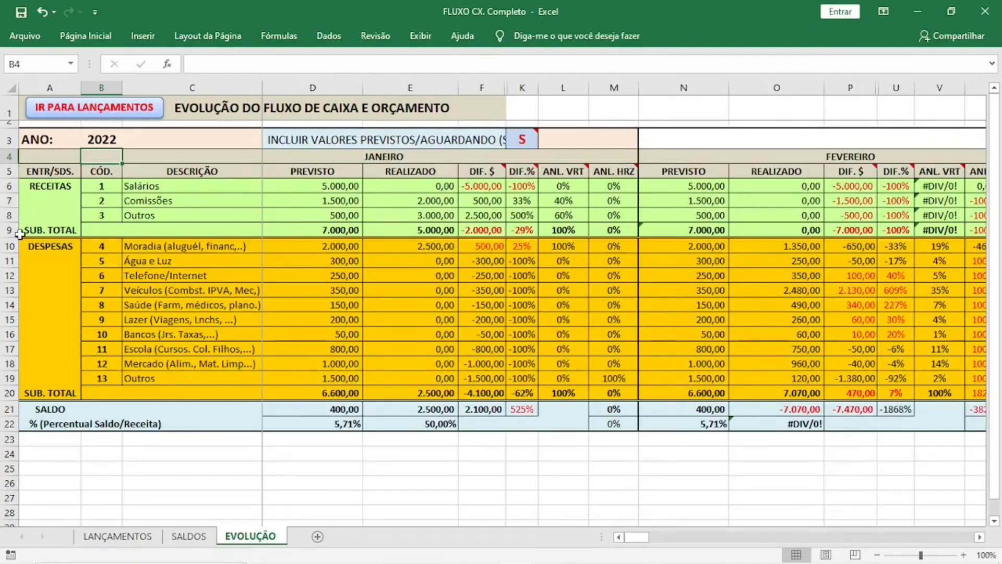
{"action": "left_click_drag", "start_coordinate": [9, 139], "coordinate": [11, 423]}
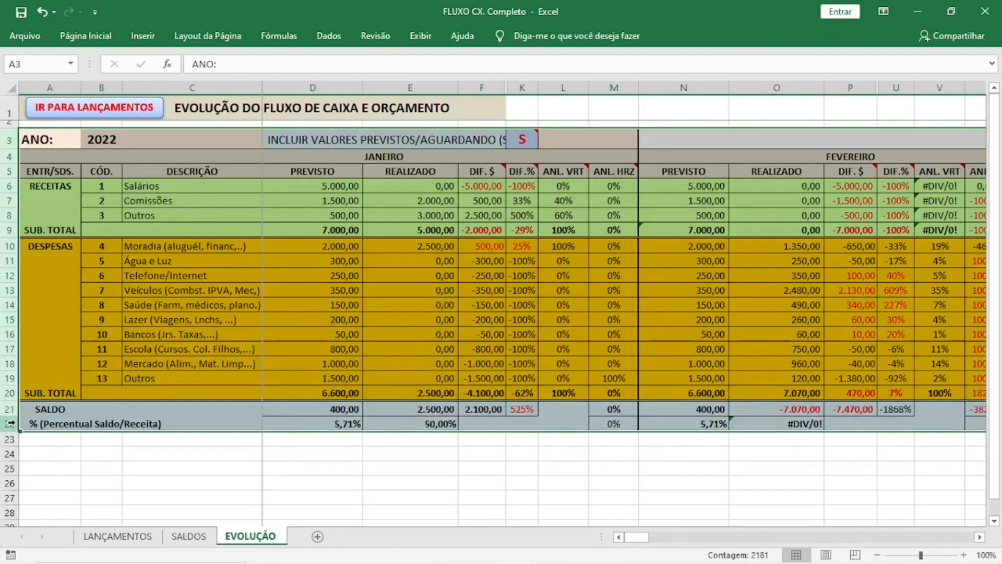
{"action": "key", "text": "ctrl+c"}
{"action": "left_click", "coordinate": [49, 455]}
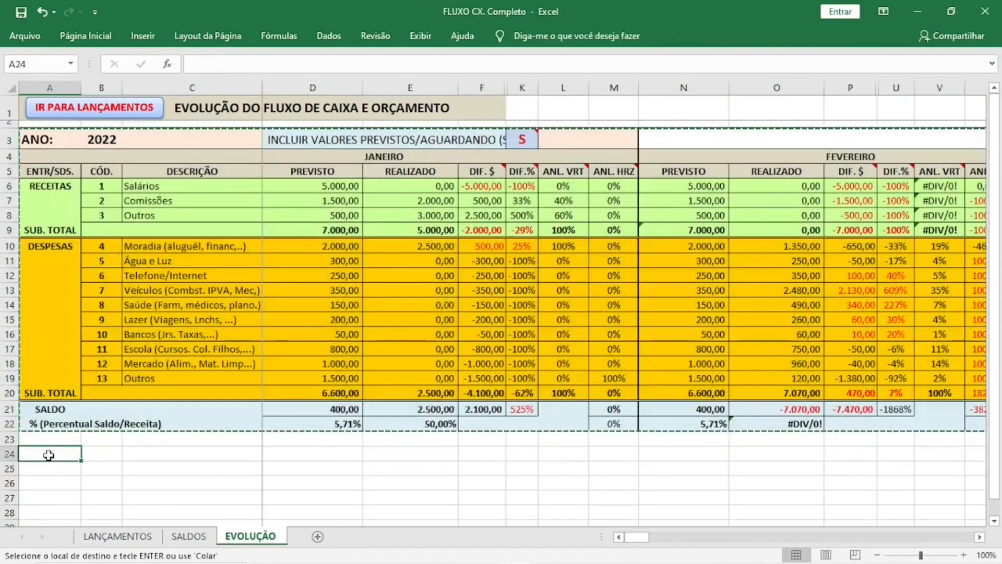
{"action": "key", "text": "ctrl+v"}
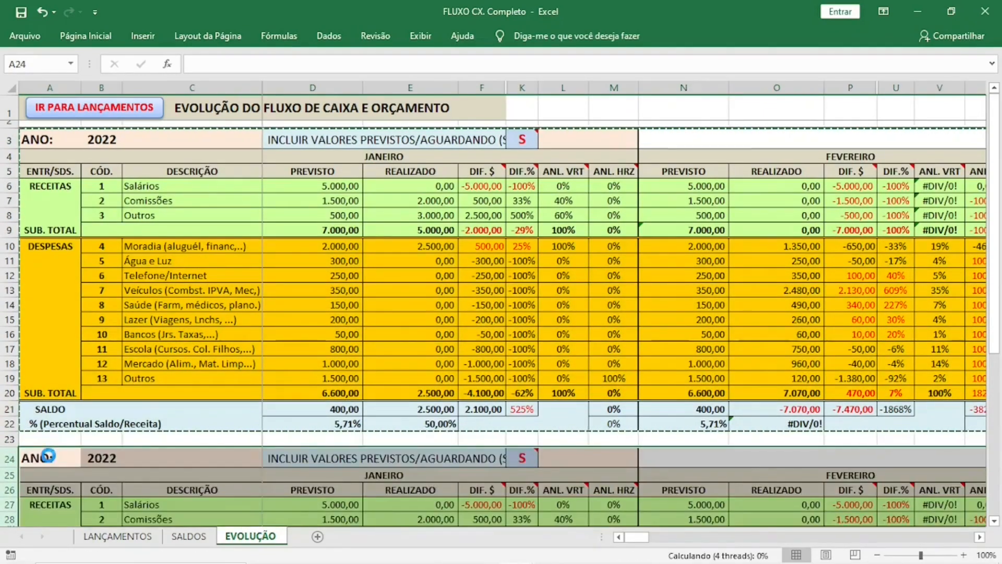
Set the ANO value of the pasted table in cell B24 to 2023.
{"action": "left_click", "coordinate": [113, 458]}
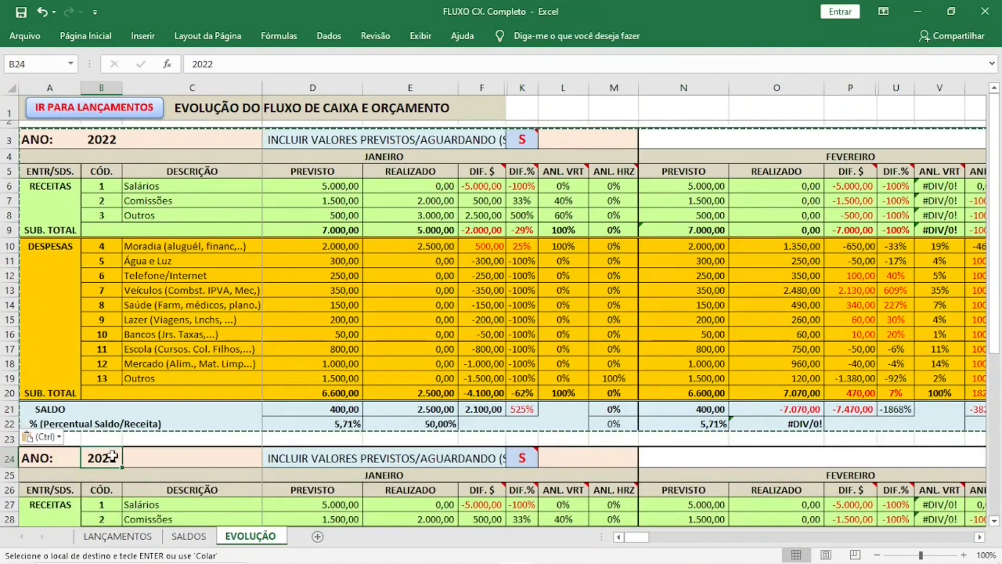
{"action": "key", "text": "Escape"}
{"action": "type", "text": "2023"}
{"action": "key", "text": "Return"}
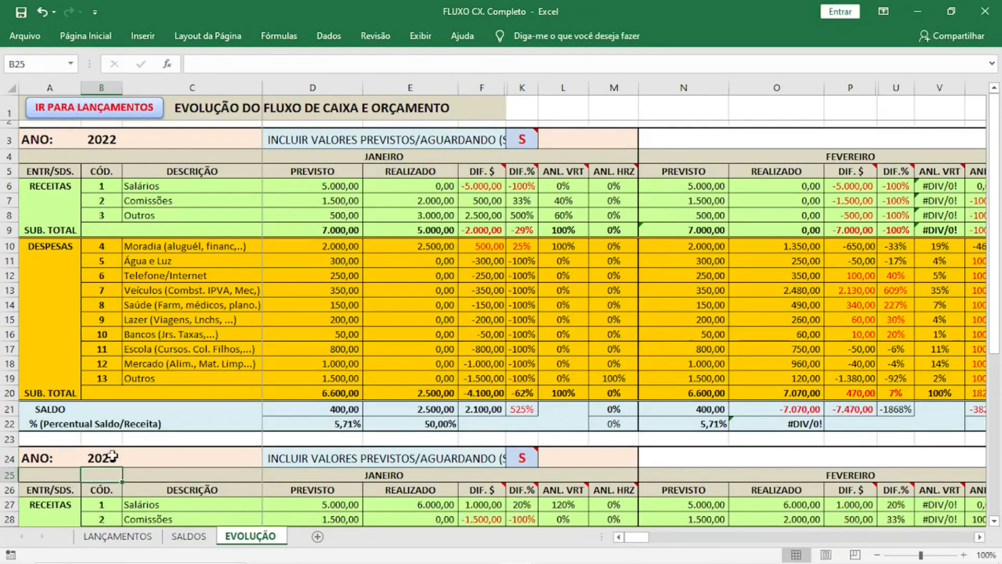
Review the 2023 table's monthly figures and its REALIZADO subtotals and SALDO under TOTALIZAÇÃO.
{"action": "scroll", "coordinate": [437, 496], "scroll_direction": "down", "scroll_amount": 6}
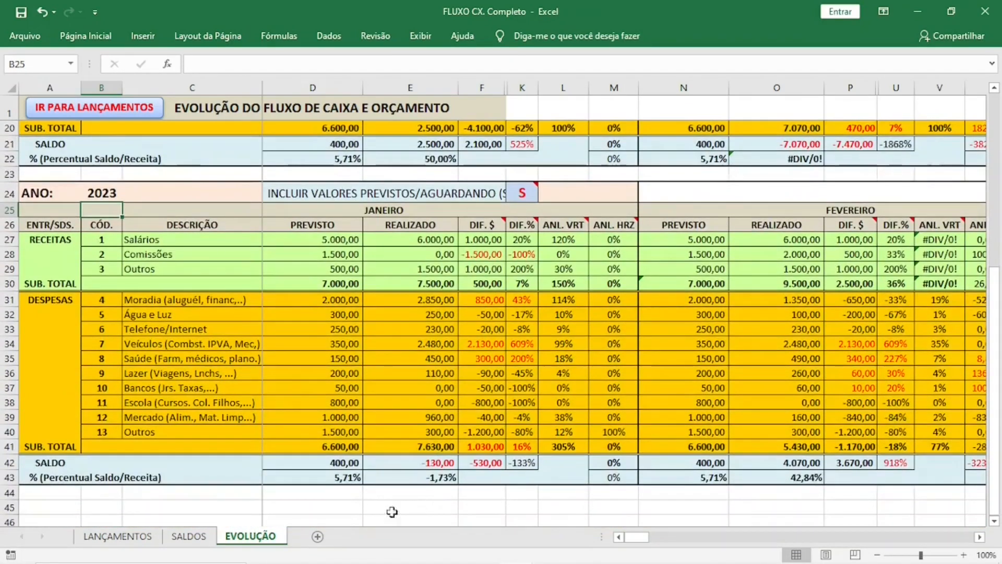
{"action": "left_click", "coordinate": [438, 328]}
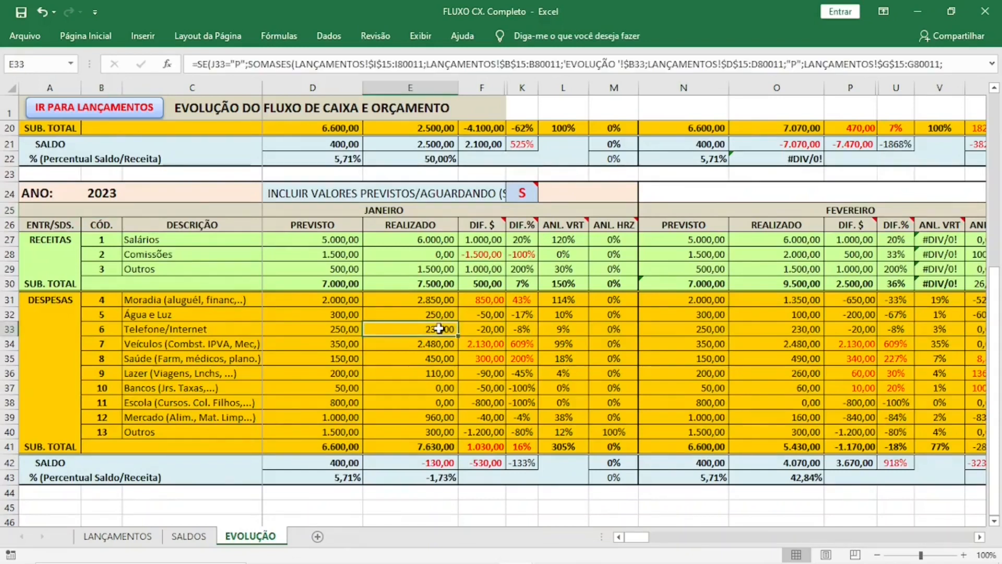
{"action": "key", "text": "ctrl+shift+Right"}
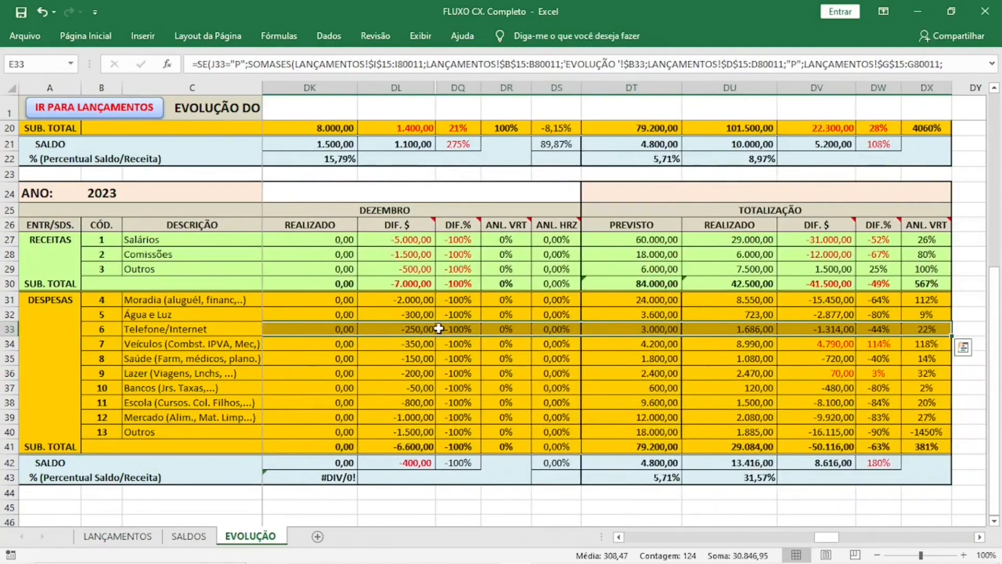
{"action": "left_click", "coordinate": [736, 446]}
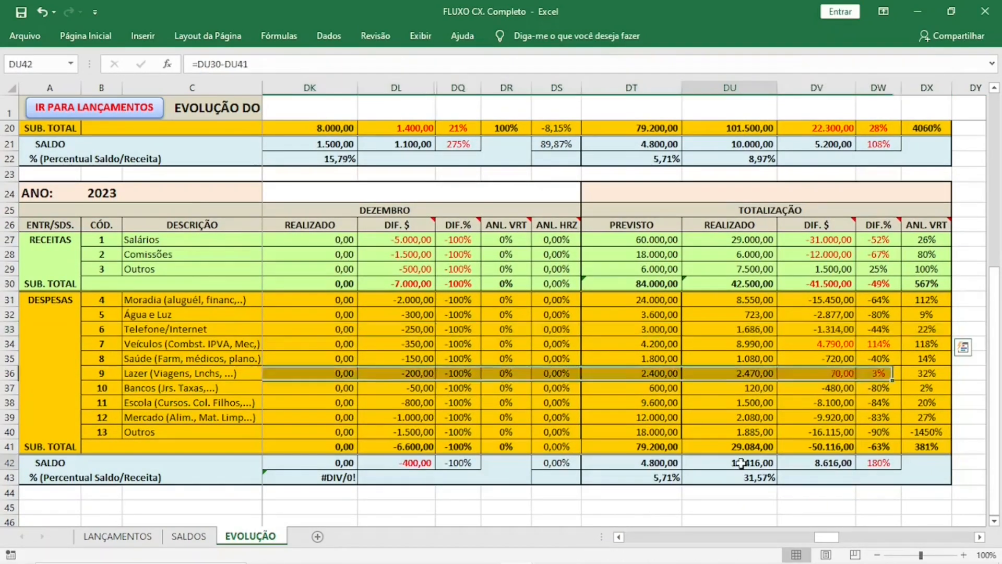
{"action": "left_click", "coordinate": [728, 282]}
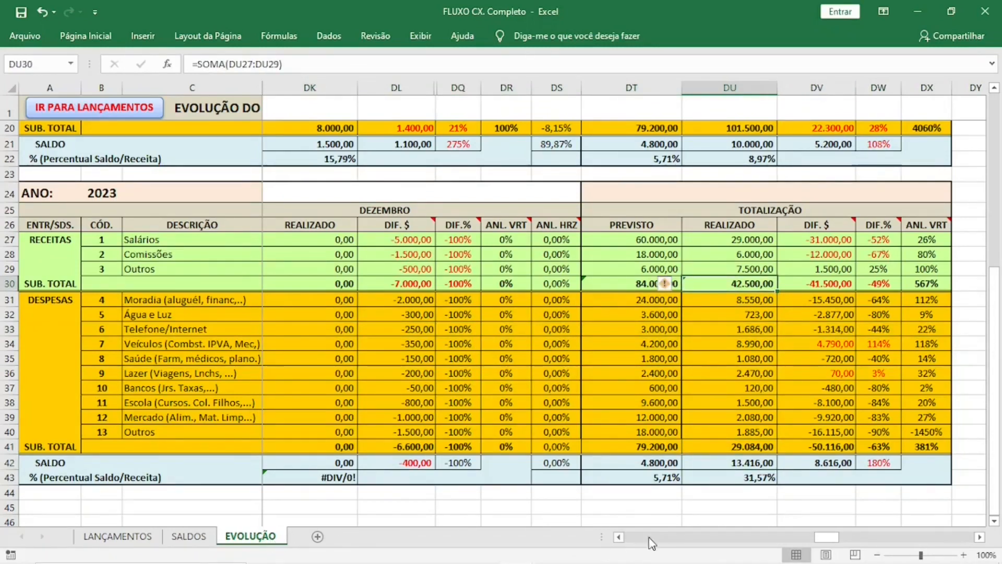
{"action": "left_click_drag", "start_coordinate": [807, 538], "coordinate": [595, 537]}
{"action": "scroll", "coordinate": [407, 334], "scroll_direction": "up", "scroll_amount": 6}
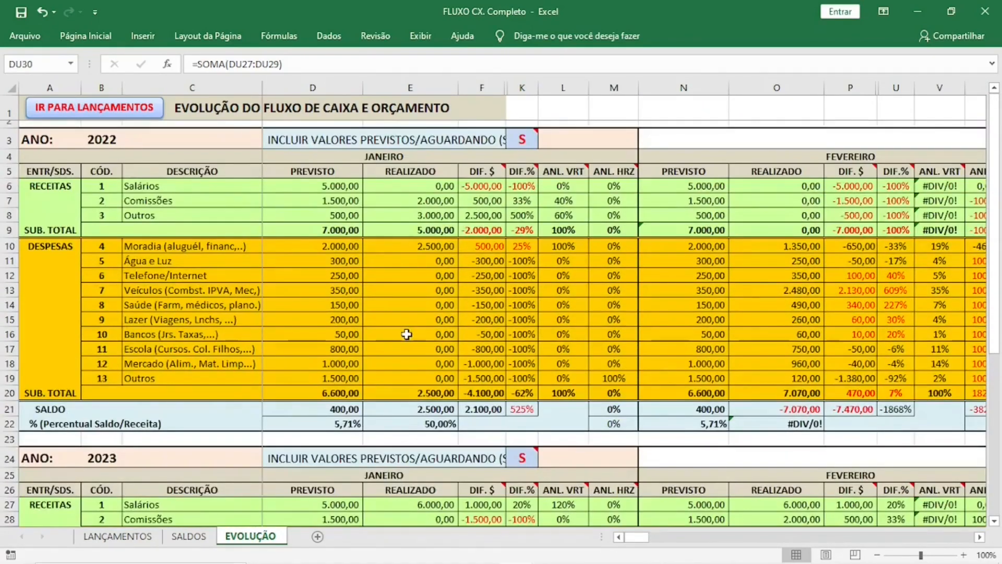
Widen column F to fit the INCLUIR VALORES PREVISTOS/AGUARDANDO label, and set that option to N for the 2023 table.
{"action": "left_click_drag", "start_coordinate": [506, 87], "coordinate": [531, 85]}
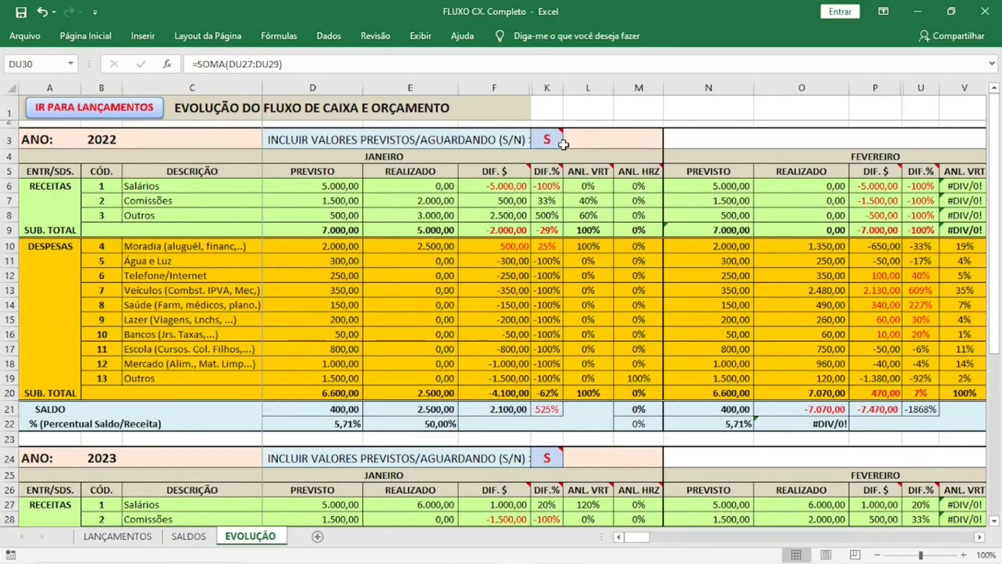
{"action": "mouse_move", "coordinate": [547, 138]}
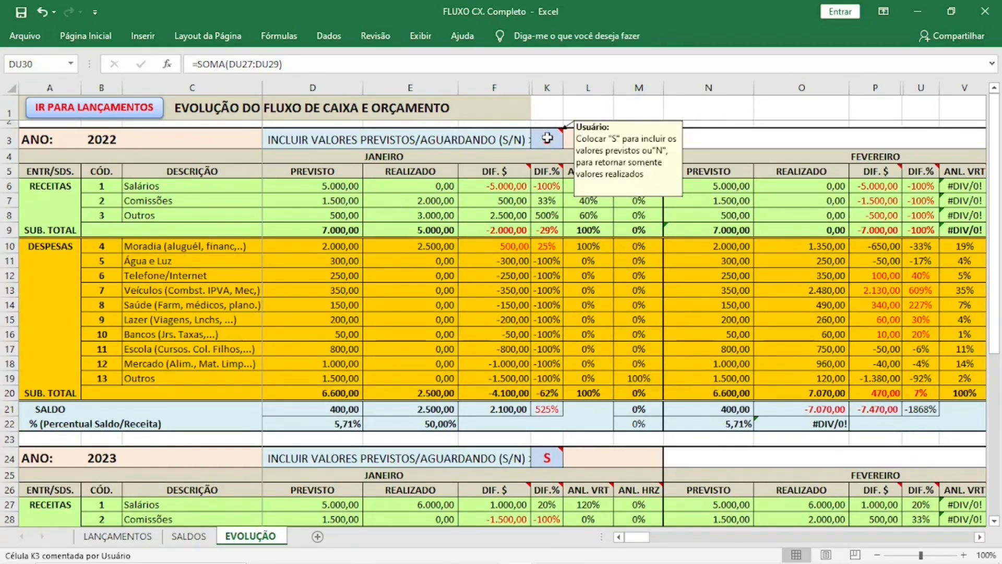
{"action": "left_click", "coordinate": [538, 455]}
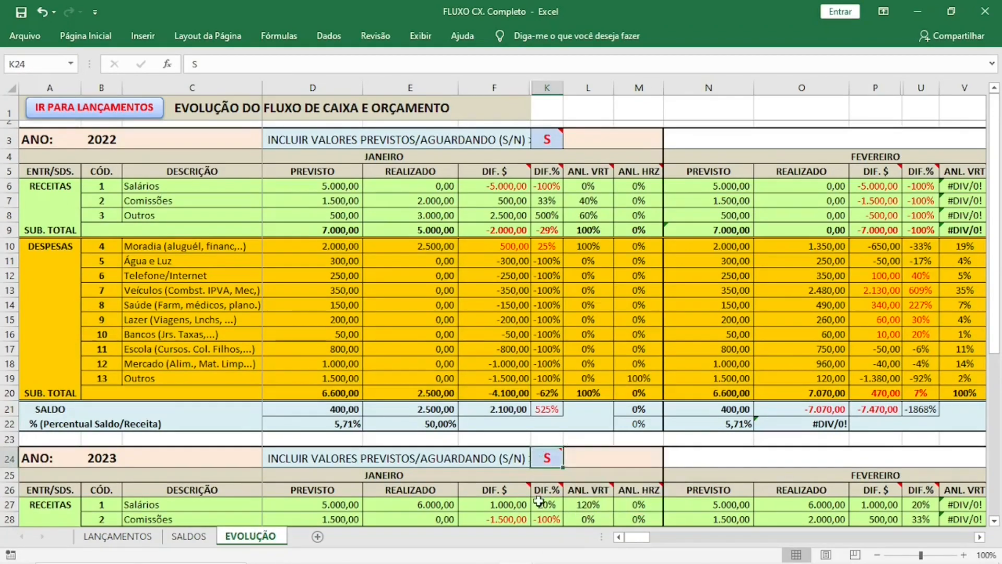
{"action": "type", "text": "N"}
{"action": "key", "text": "Return"}
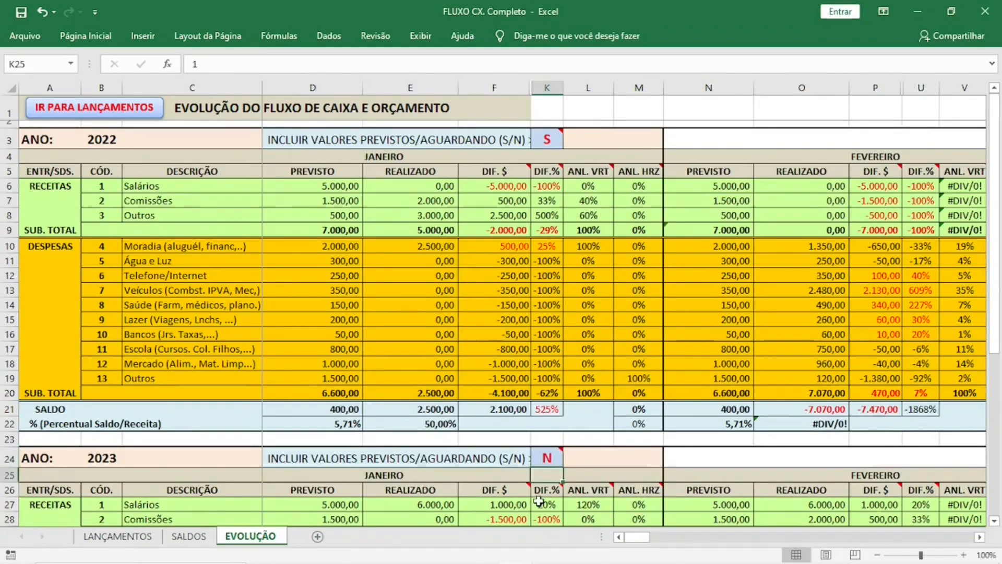
Examine the 2023 table's monthly PREVISTO and REALIZADO values from JANEIRO through ABRIL.
{"action": "scroll", "coordinate": [549, 500], "scroll_direction": "down", "scroll_amount": 1}
{"action": "scroll", "coordinate": [550, 500], "scroll_direction": "down", "scroll_amount": 6}
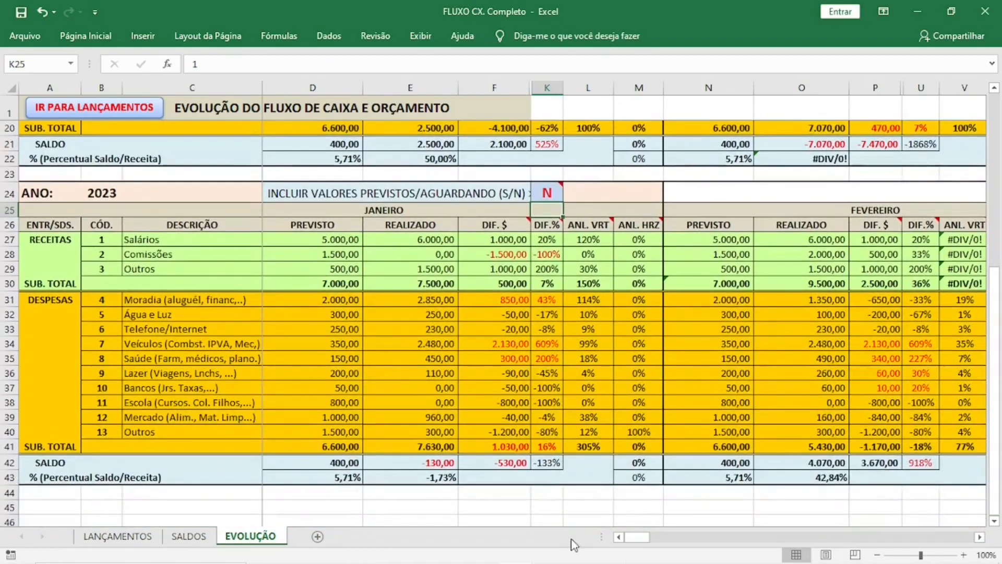
{"action": "left_click_drag", "start_coordinate": [646, 541], "coordinate": [685, 541]}
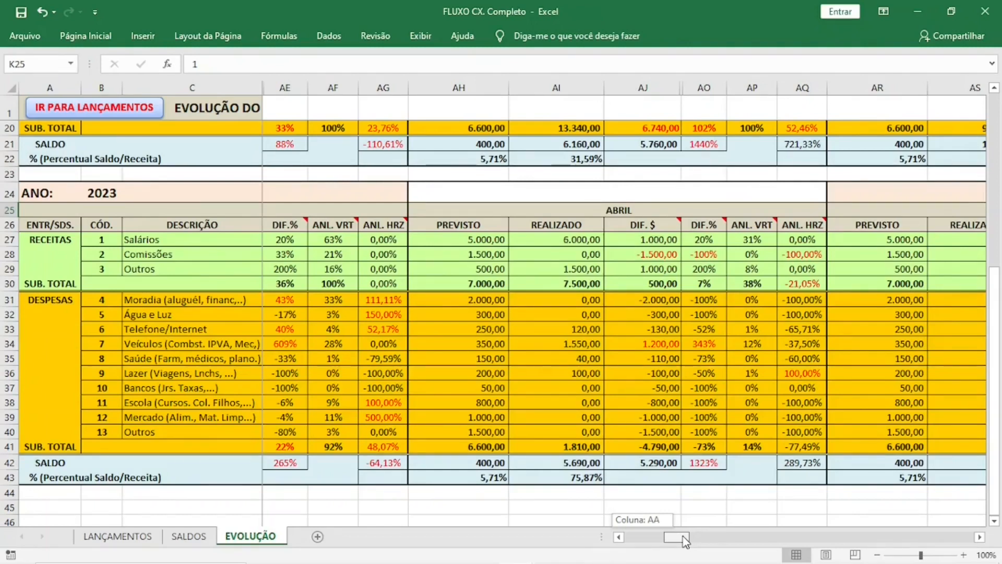
{"action": "left_click_drag", "start_coordinate": [685, 541], "coordinate": [167, 519]}
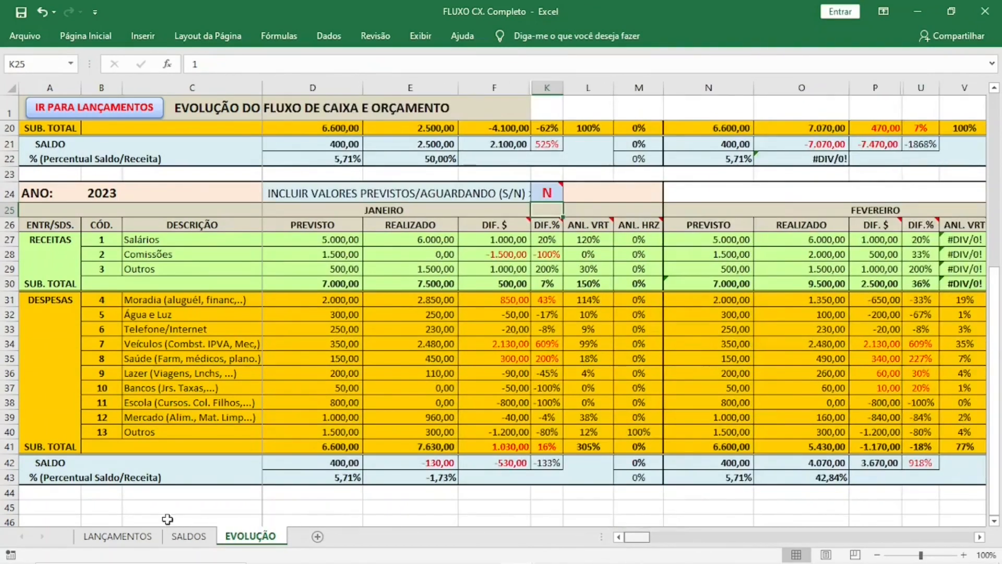
{"action": "scroll", "coordinate": [197, 364], "scroll_direction": "up", "scroll_amount": 6}
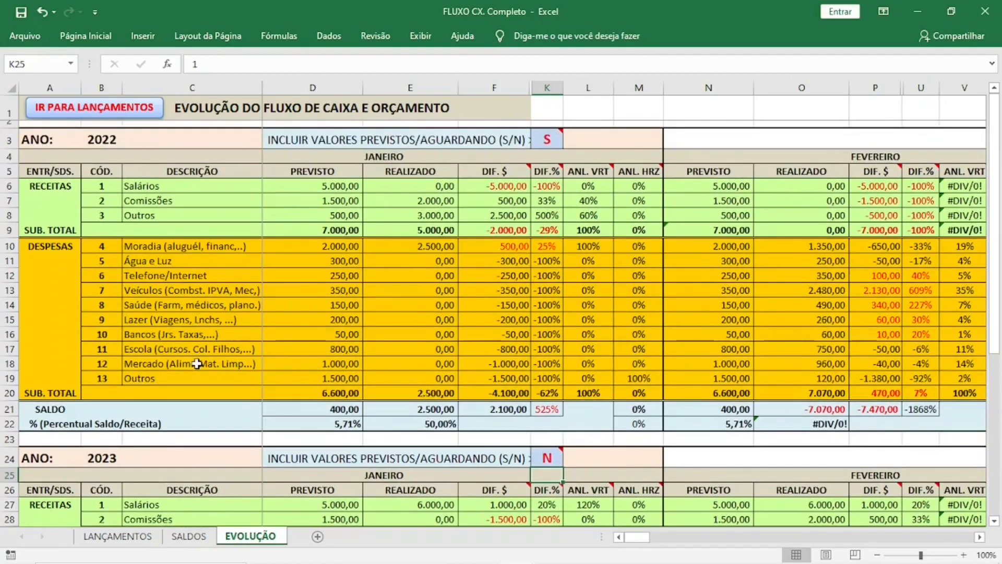
Check the query settings on LANÇAMENTOS, and review the category descriptions and January PREVISTO balance in the 2022 EVOLUÇÃO table.
{"action": "left_click", "coordinate": [118, 536]}
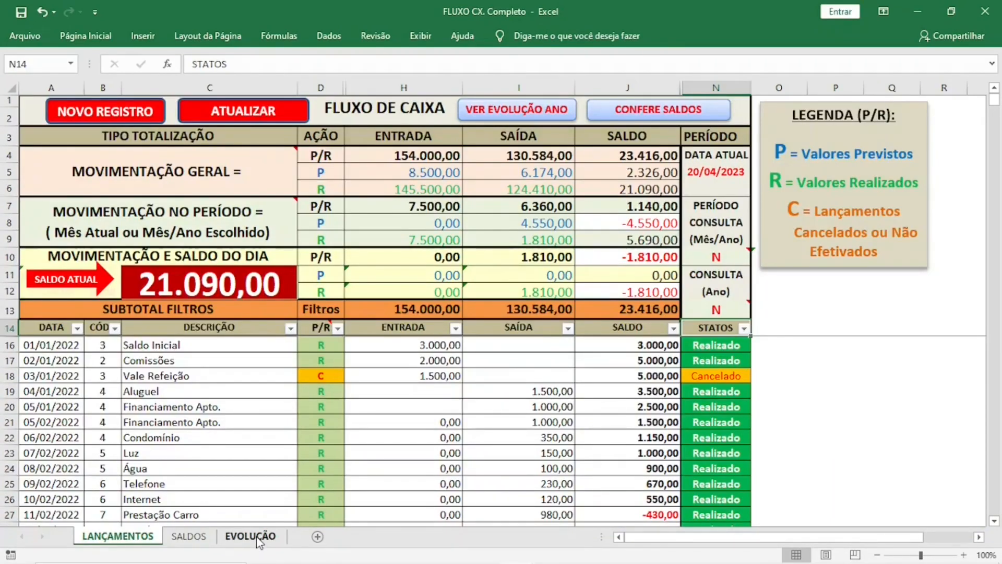
{"action": "left_click", "coordinate": [257, 538]}
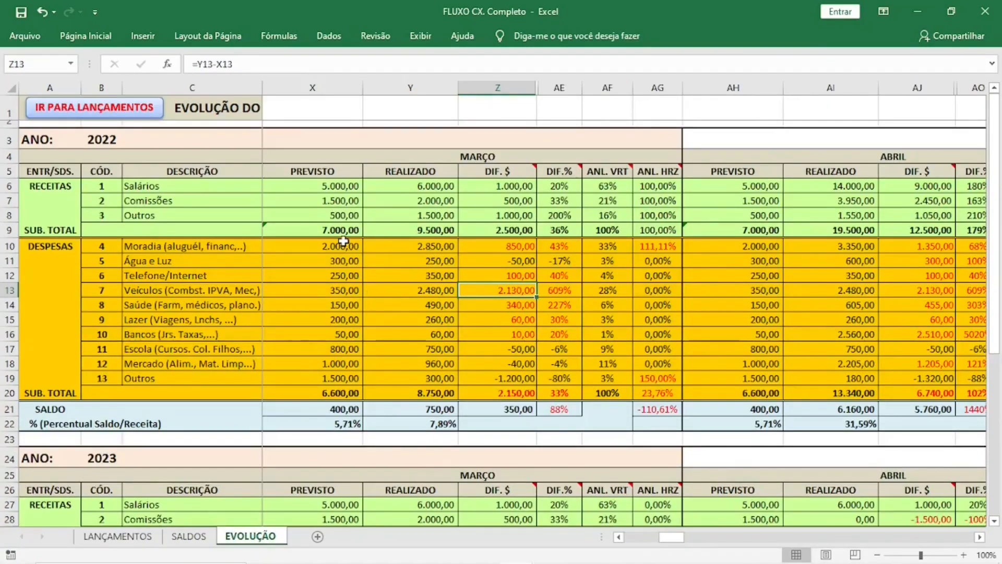
{"action": "left_click_drag", "start_coordinate": [672, 538], "coordinate": [640, 547]}
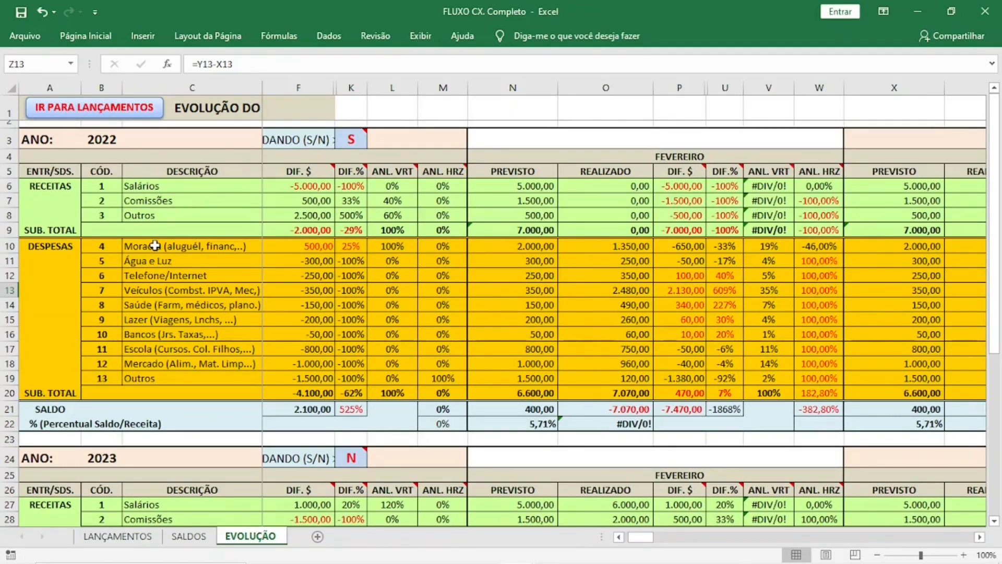
{"action": "left_click", "coordinate": [151, 183]}
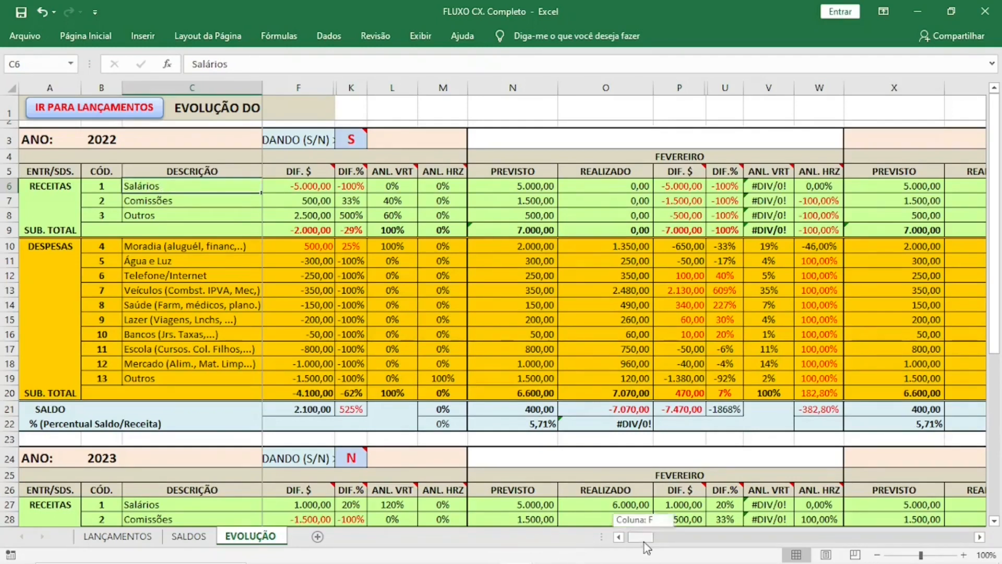
{"action": "scroll", "coordinate": [644, 543], "scroll_direction": "left", "scroll_amount": 1}
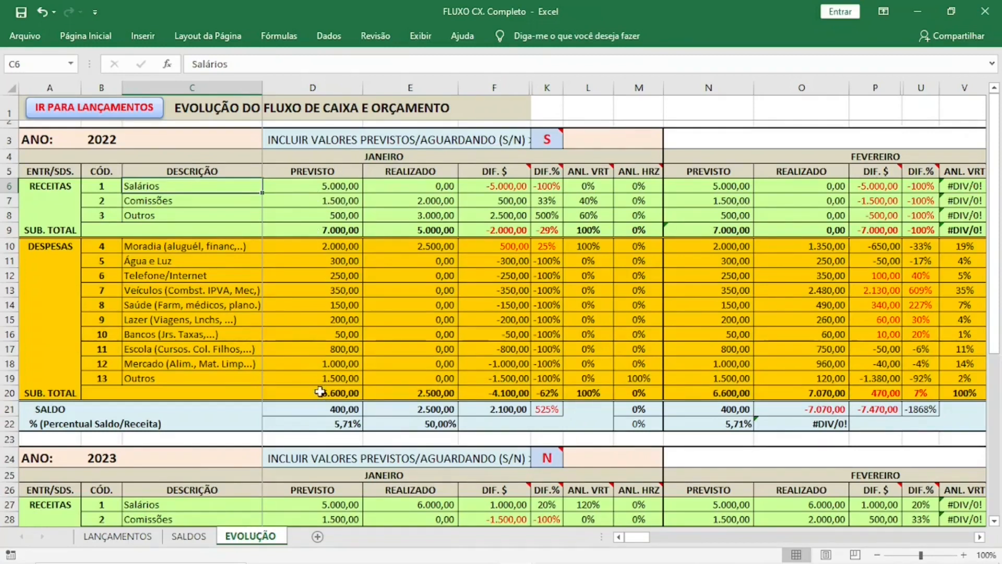
{"action": "left_click", "coordinate": [323, 409]}
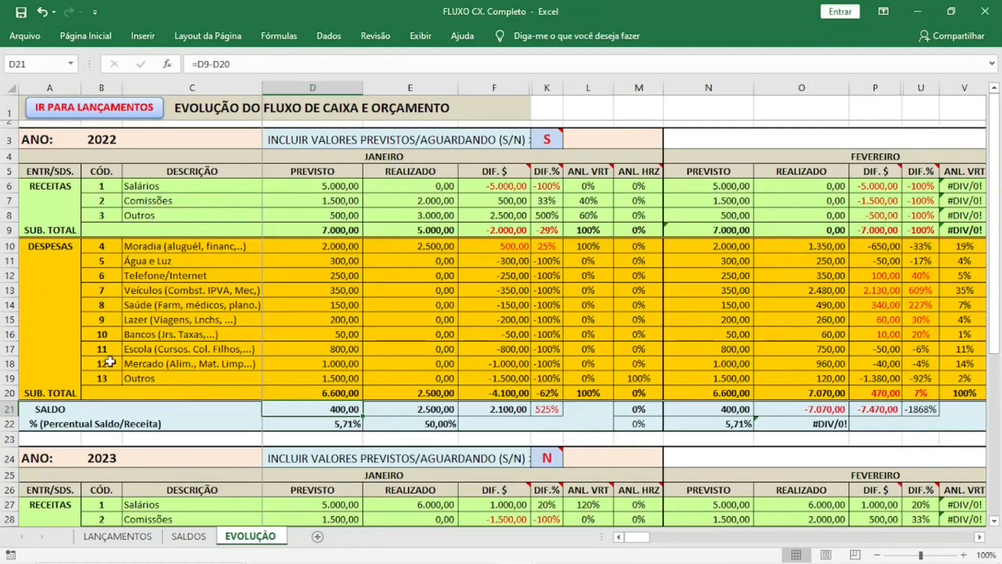
Insert a blank row above the Mercado category in the 2022 table's DESPESAS section.
{"action": "left_click", "coordinate": [5, 364]}
{"action": "right_click", "coordinate": [5, 364]}
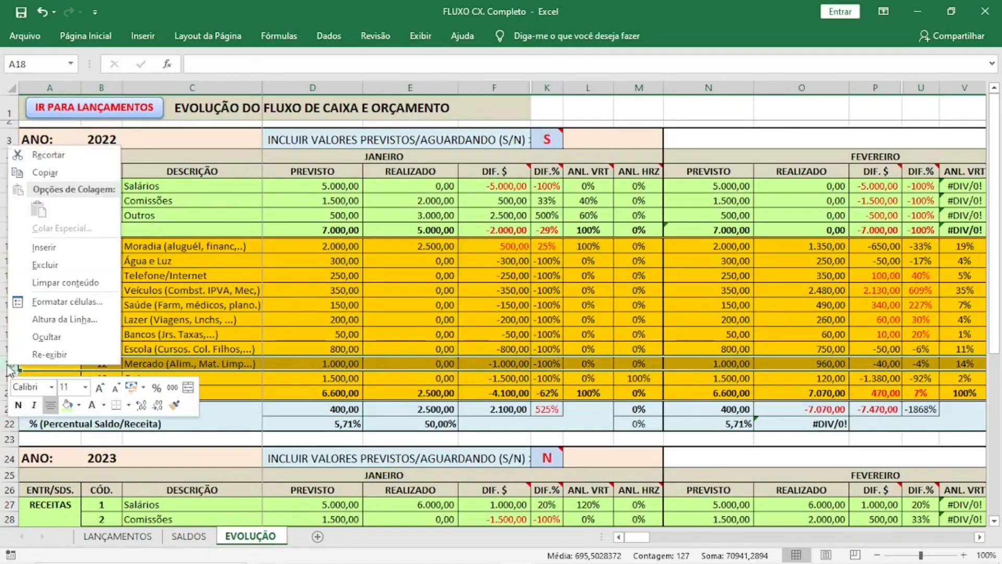
{"action": "left_click", "coordinate": [66, 252]}
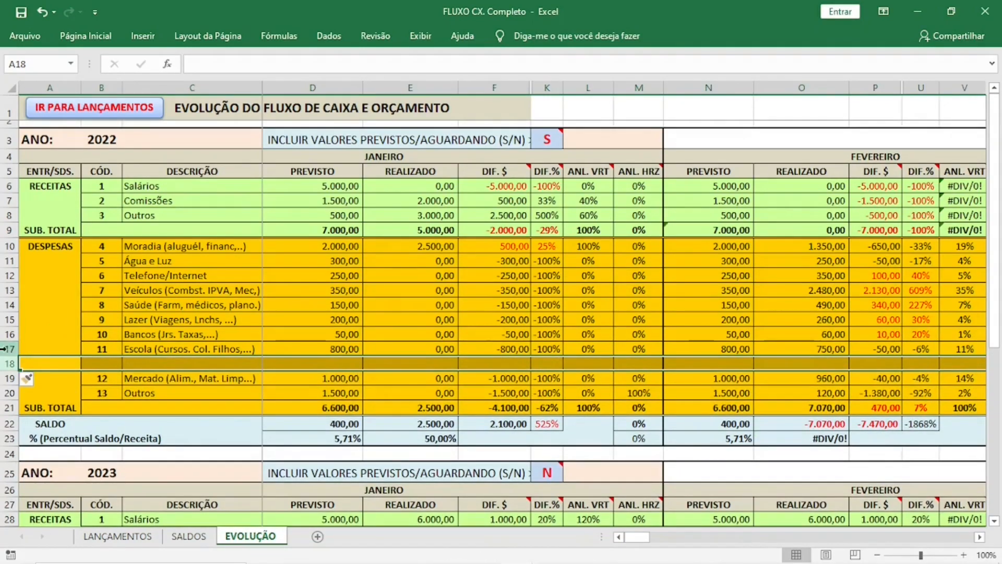
Fill the Escola row down into the blank row below it in the 2022 table, and set the new row's CÓD. to 14.
{"action": "left_click", "coordinate": [20, 348]}
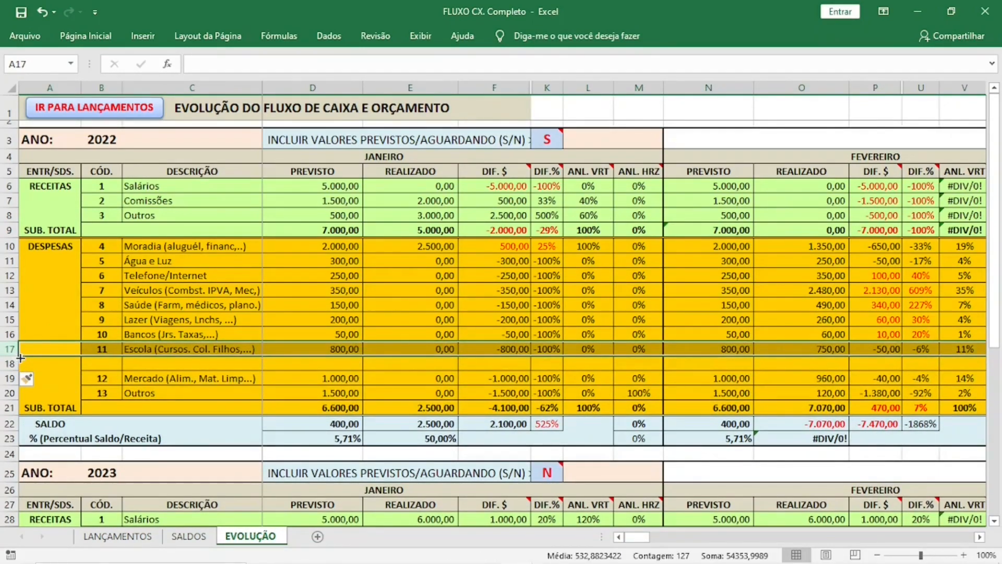
{"action": "left_click_drag", "start_coordinate": [21, 358], "coordinate": [22, 372]}
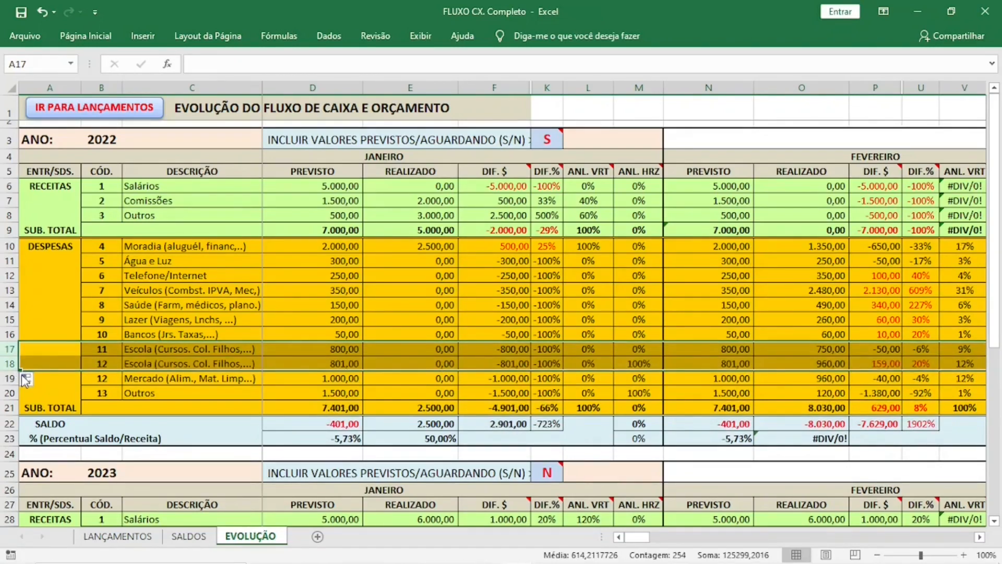
{"action": "left_click", "coordinate": [97, 358]}
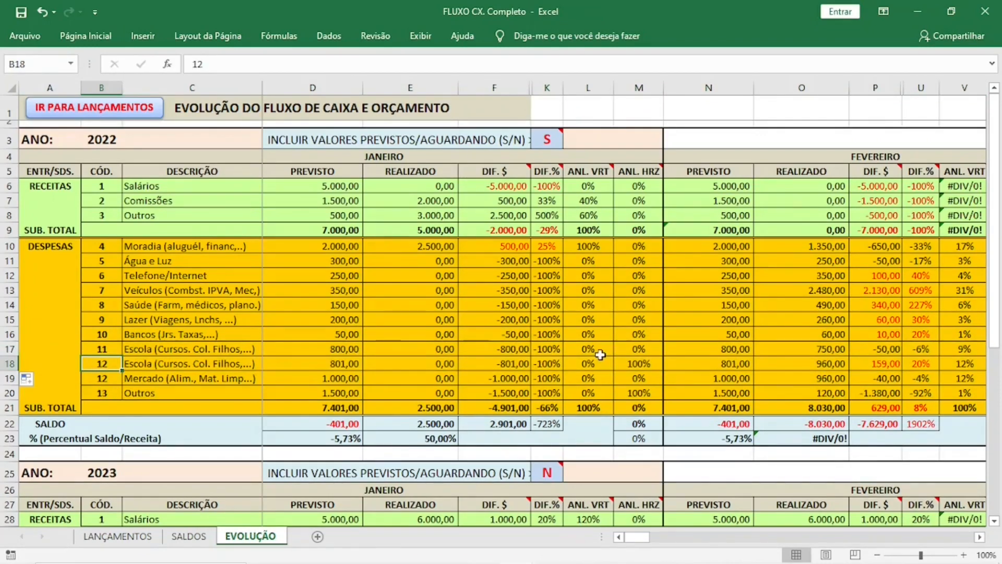
{"action": "type", "text": "14"}
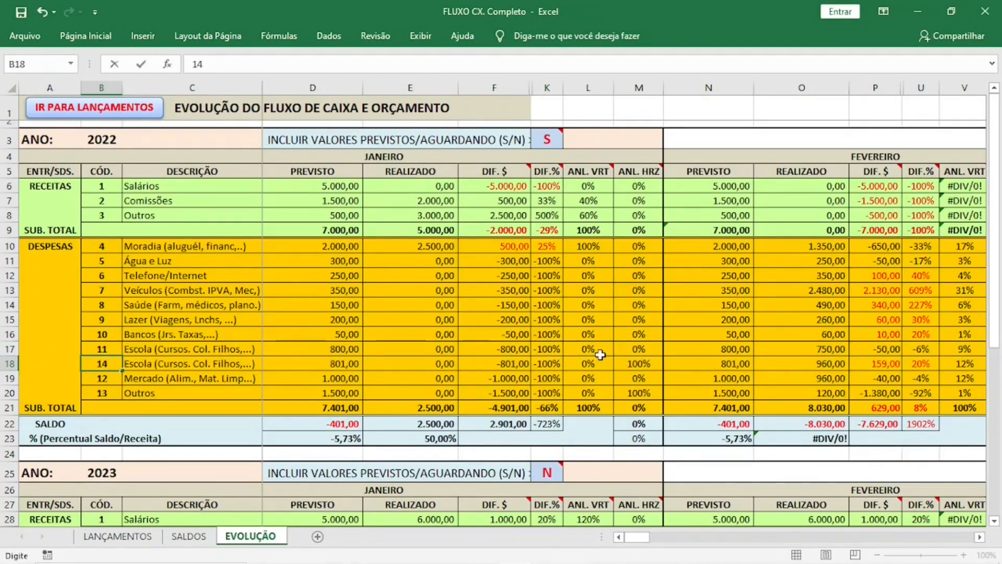
{"action": "key", "text": "Return"}
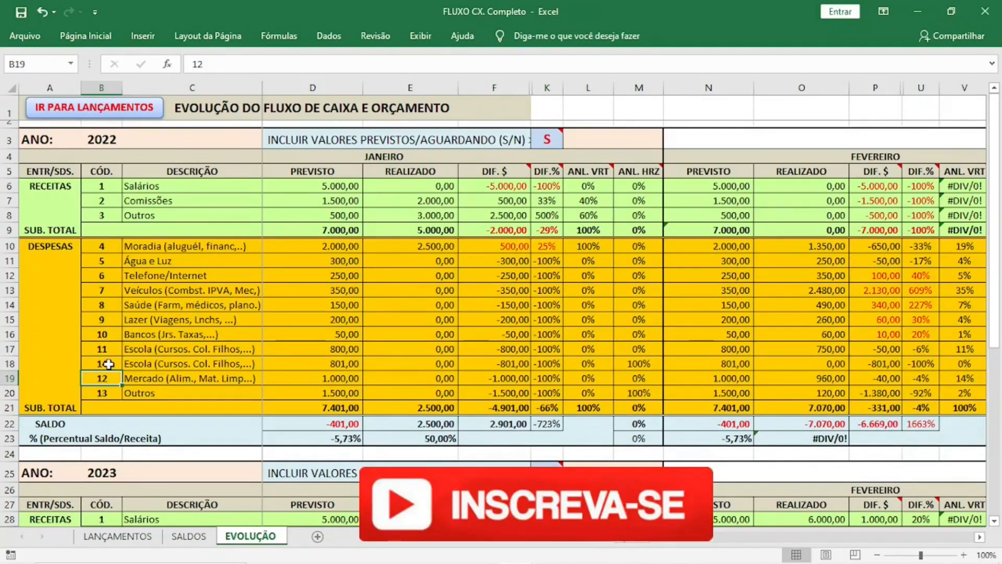
Name the new code 14 expense category Financiamento in the DESCRIÇÃO column.
{"action": "left_click", "coordinate": [135, 367]}
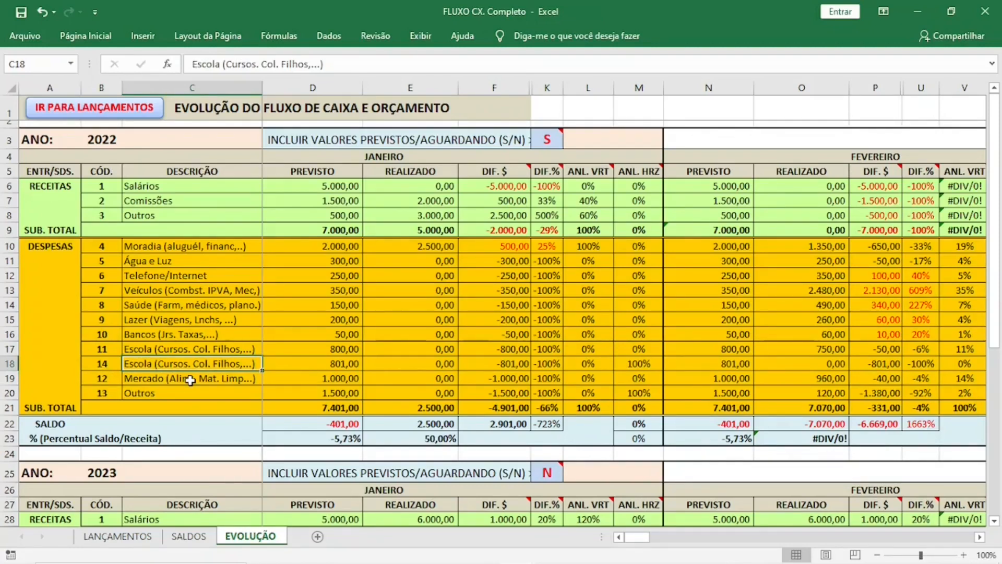
{"action": "type", "text": "f"}
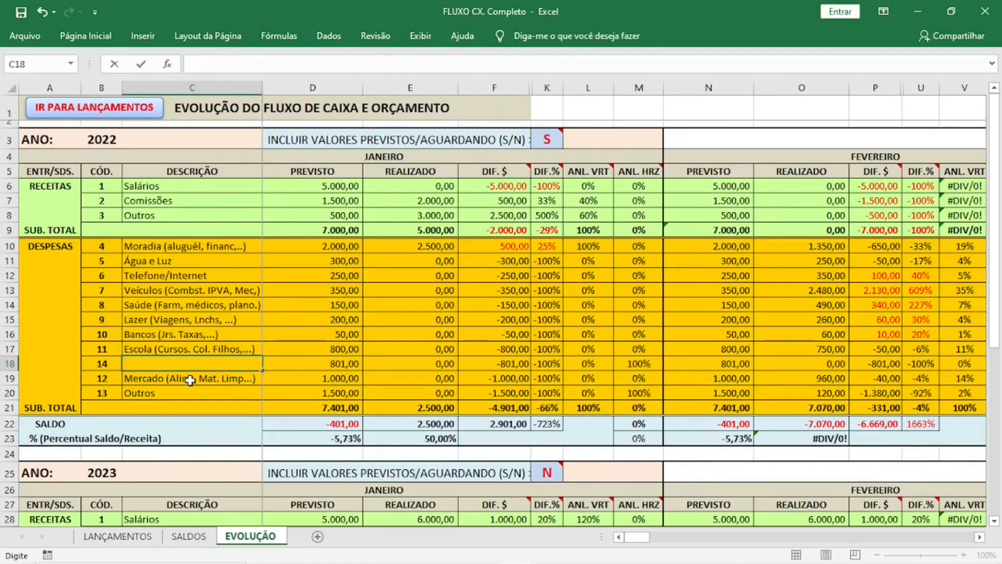
{"action": "type", "text": "Financi"}
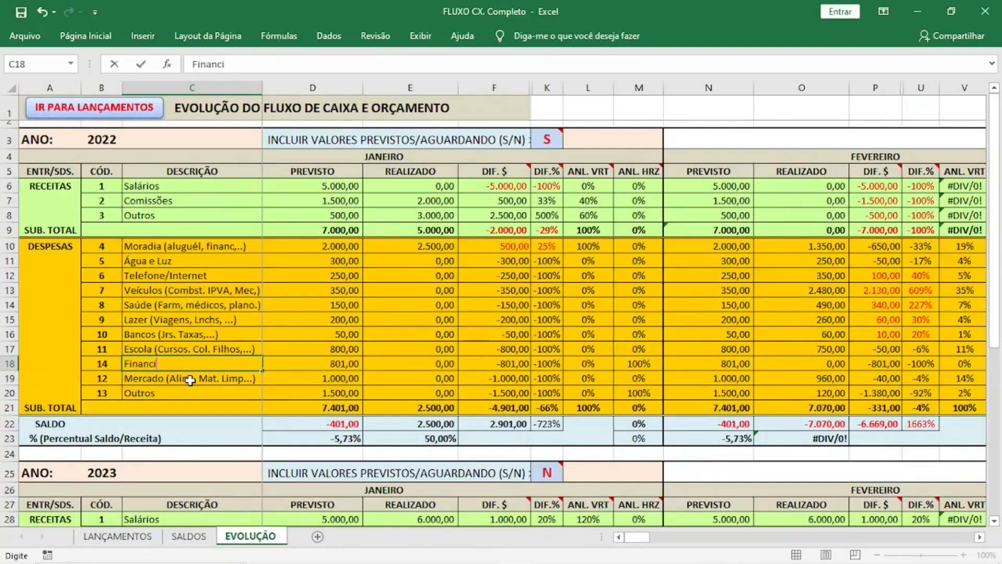
{"action": "type", "text": "amento"}
{"action": "key", "text": "Tab"}
Set the January 2022 PREVISTO to 1000 for Financiamento and 800 for Outros under DESPESAS.
{"action": "key", "text": "Right"}
{"action": "key", "text": "Left"}
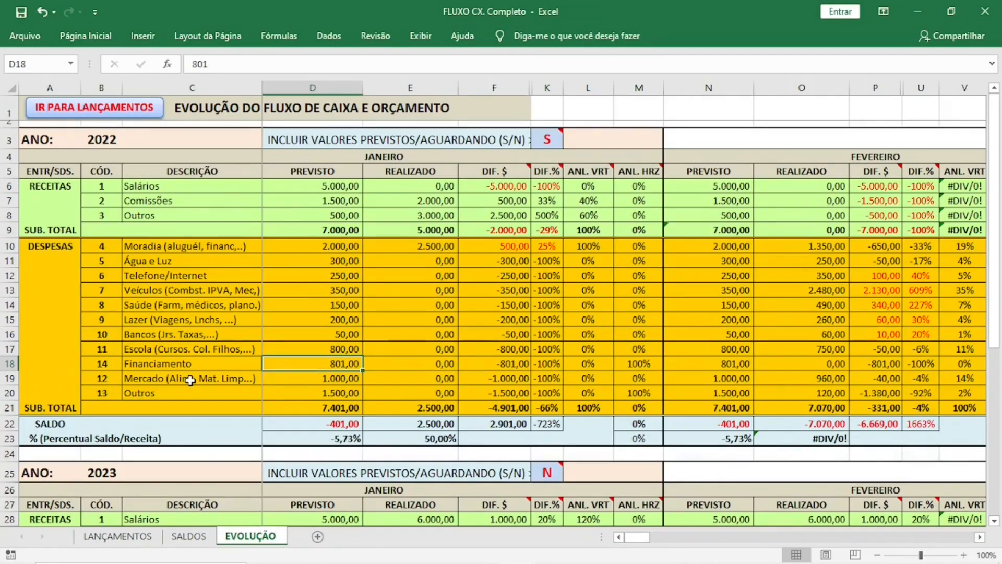
{"action": "type", "text": "1000"}
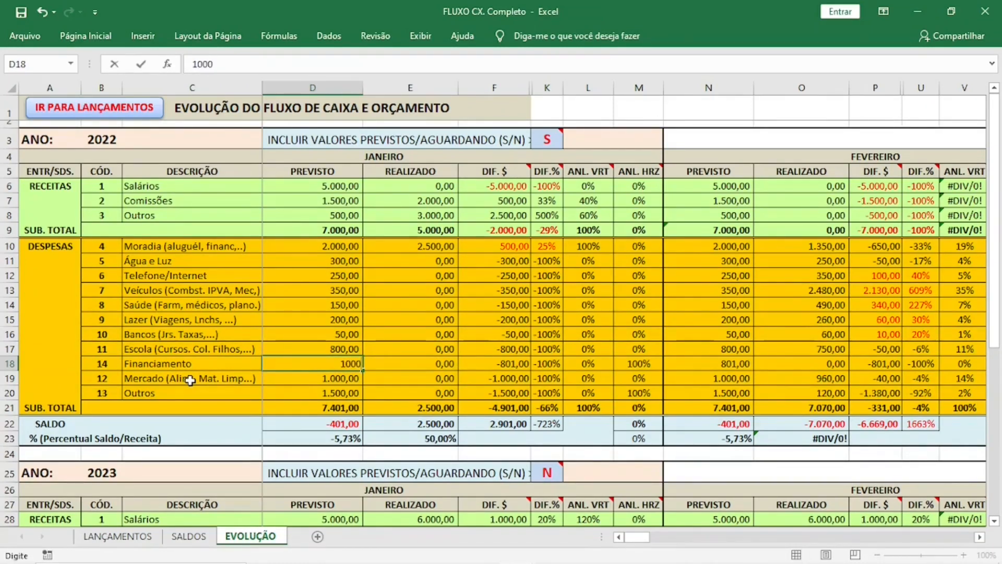
{"action": "type", "text": "/"}
{"action": "key", "text": "BackSpace"}
{"action": "key", "text": "Return"}
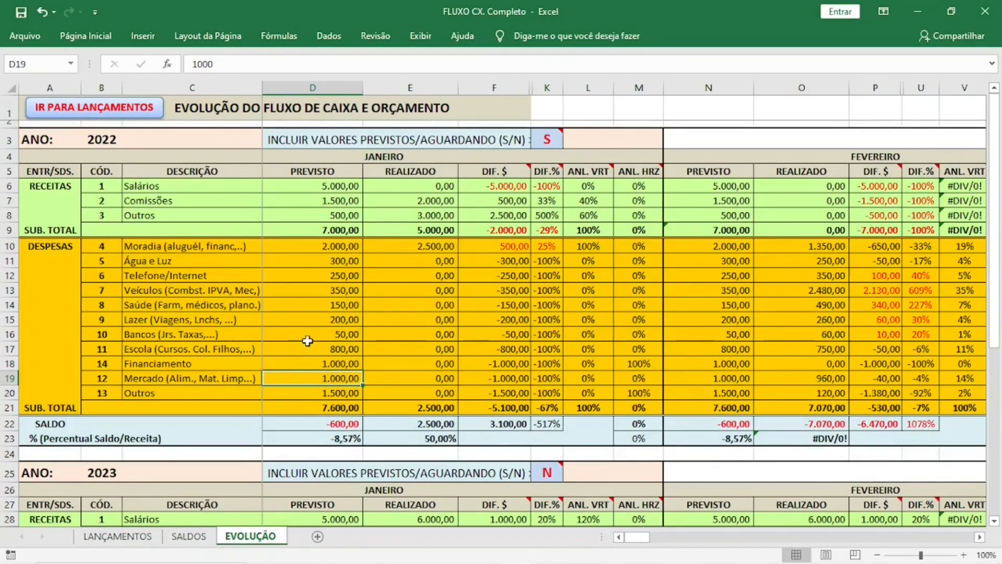
{"action": "left_click", "coordinate": [305, 389]}
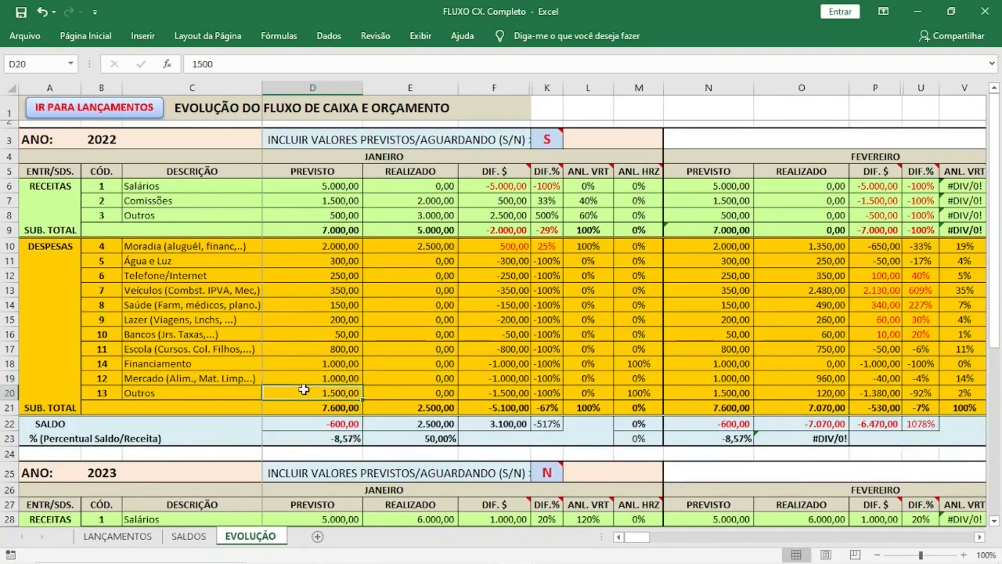
{"action": "type", "text": "800"}
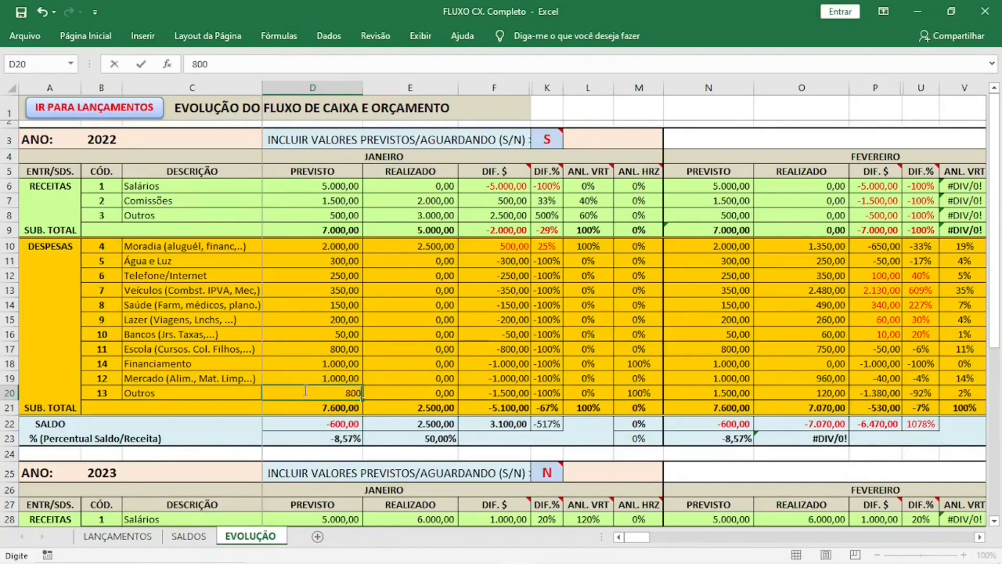
{"action": "key", "text": "Return"}
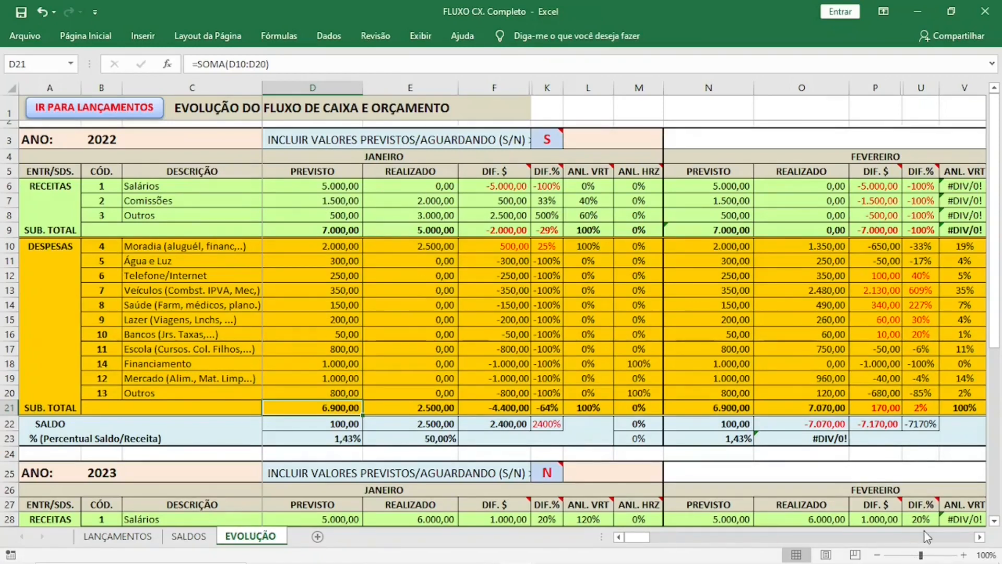
Examine the 2022 MARÇO formulas for the REALIZADO expense subtotal and for Moradia's ANL. VRT and ANL. HRZ.
{"action": "left_click", "coordinate": [980, 537]}
{"action": "left_click_drag", "start_coordinate": [980, 538], "coordinate": [980, 538]}
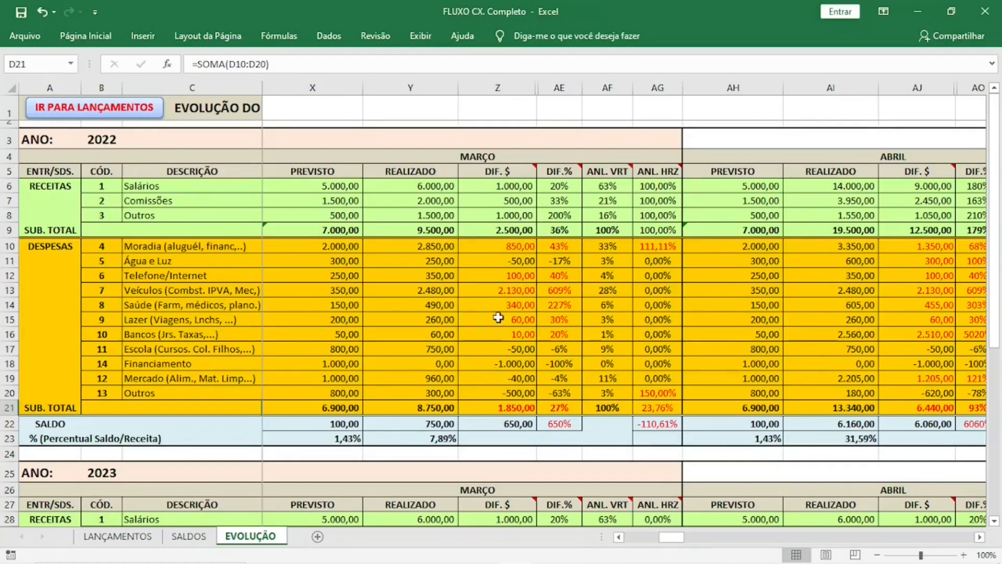
{"action": "double_click", "coordinate": [440, 410]}
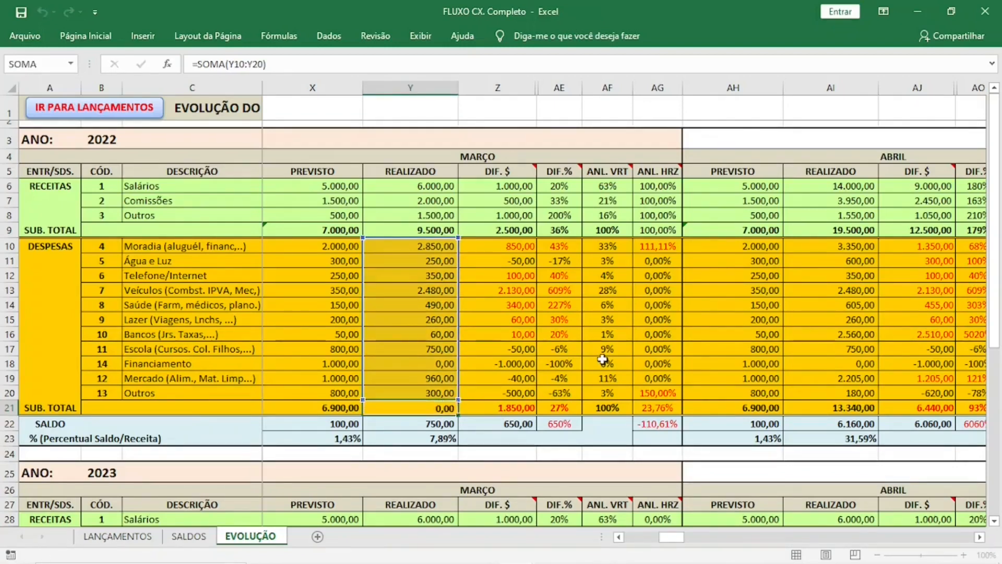
{"action": "key", "text": "Return"}
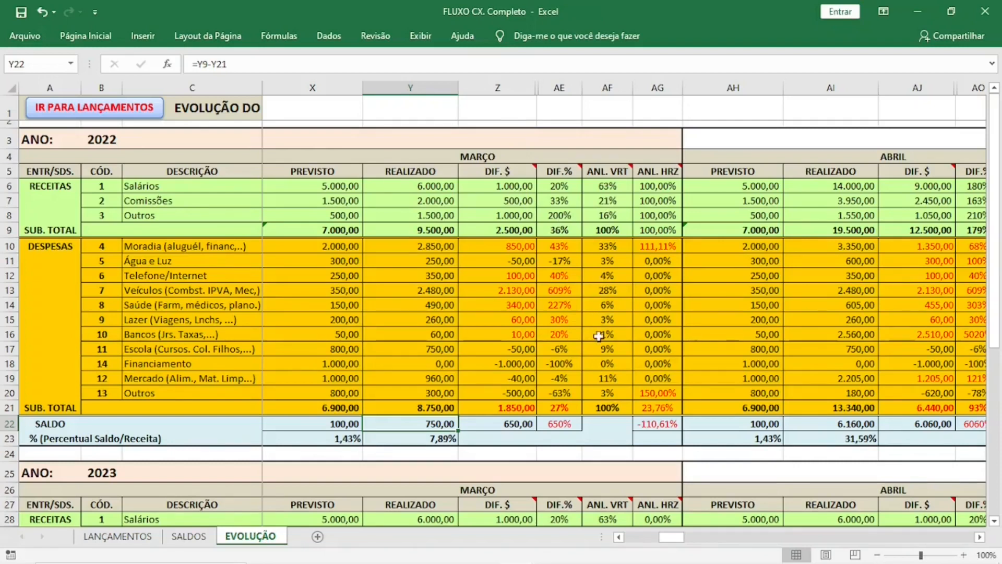
{"action": "left_click", "coordinate": [603, 248]}
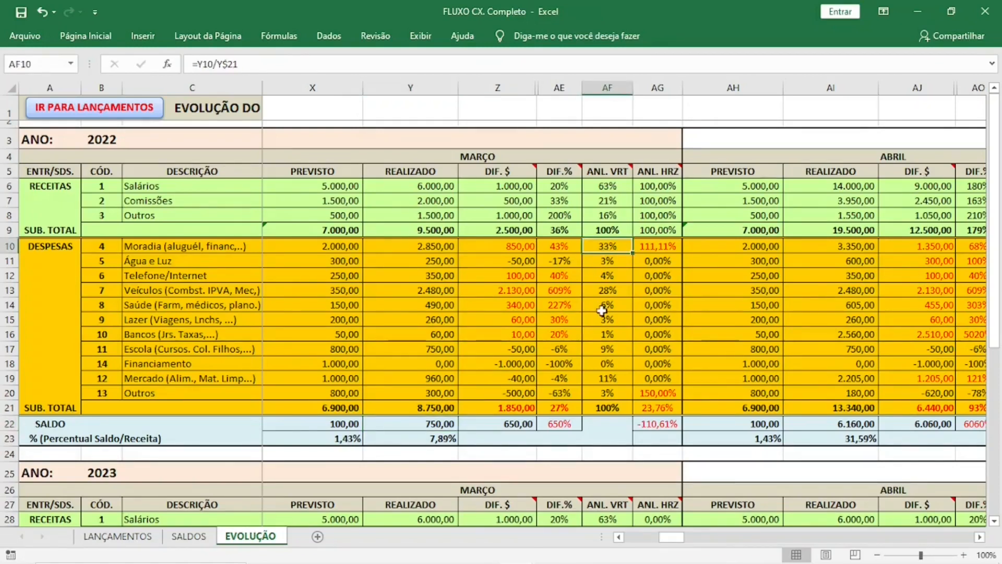
{"action": "left_click", "coordinate": [661, 250]}
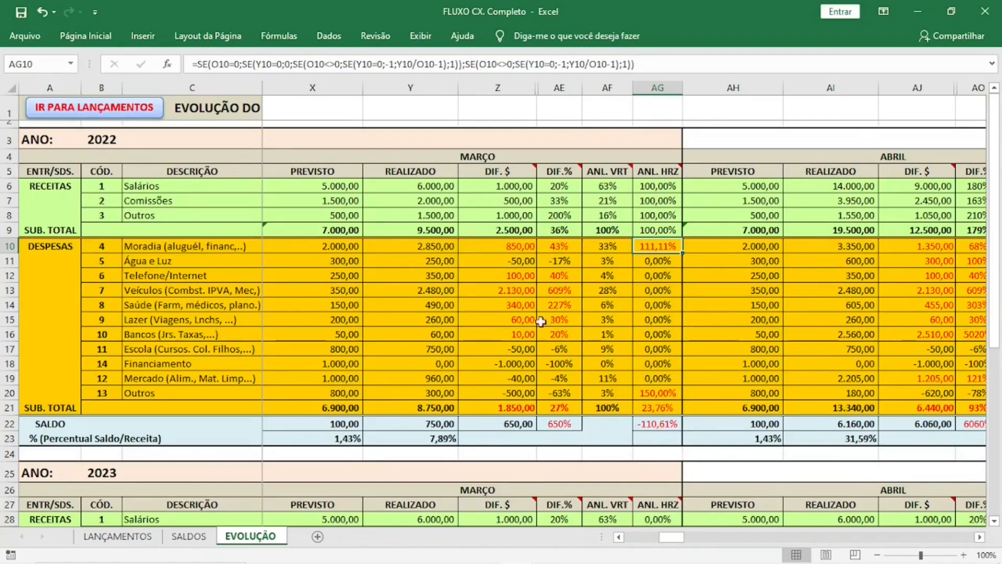
Compare the 2022 FEVEREIRO and MARÇO columns, and examine the MARÇO DIF. $ formula for Moradia.
{"action": "left_click", "coordinate": [627, 534]}
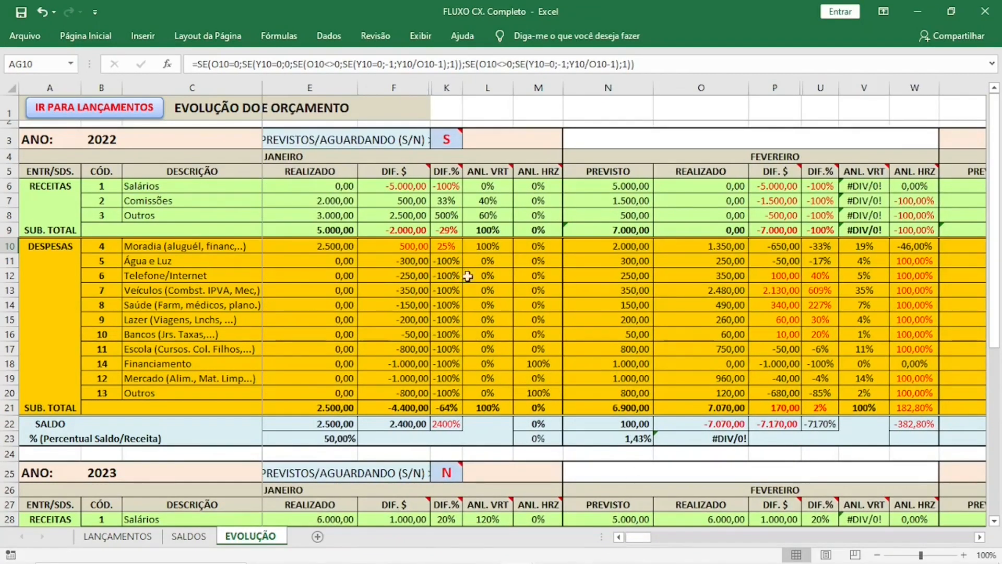
{"action": "left_click", "coordinate": [980, 537]}
{"action": "left_click", "coordinate": [980, 538]}
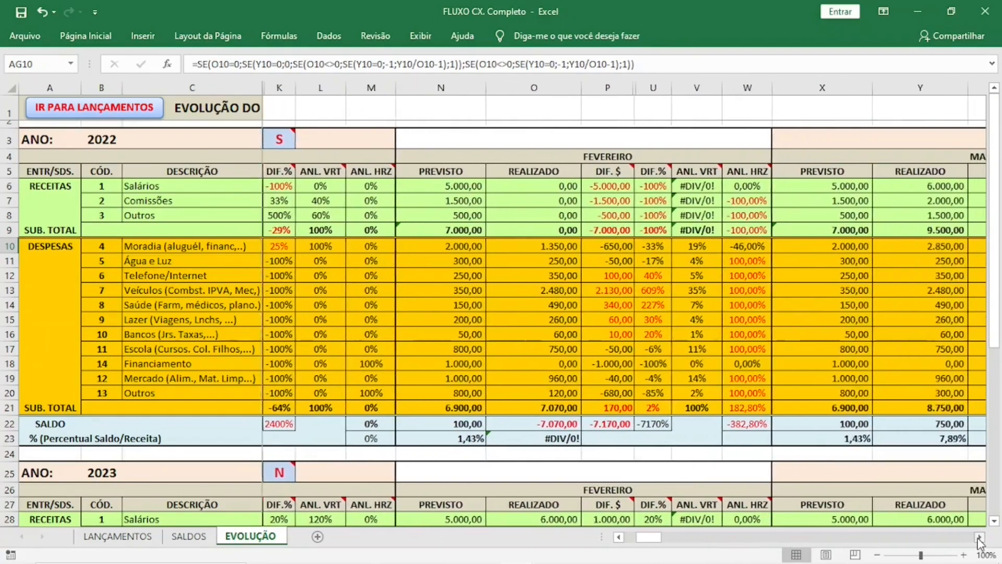
{"action": "left_click", "coordinate": [980, 538]}
{"action": "left_click", "coordinate": [980, 538]}
{"action": "left_click", "coordinate": [980, 538]}
{"action": "left_click", "coordinate": [980, 537]}
{"action": "left_click", "coordinate": [980, 537]}
{"action": "left_click", "coordinate": [980, 538]}
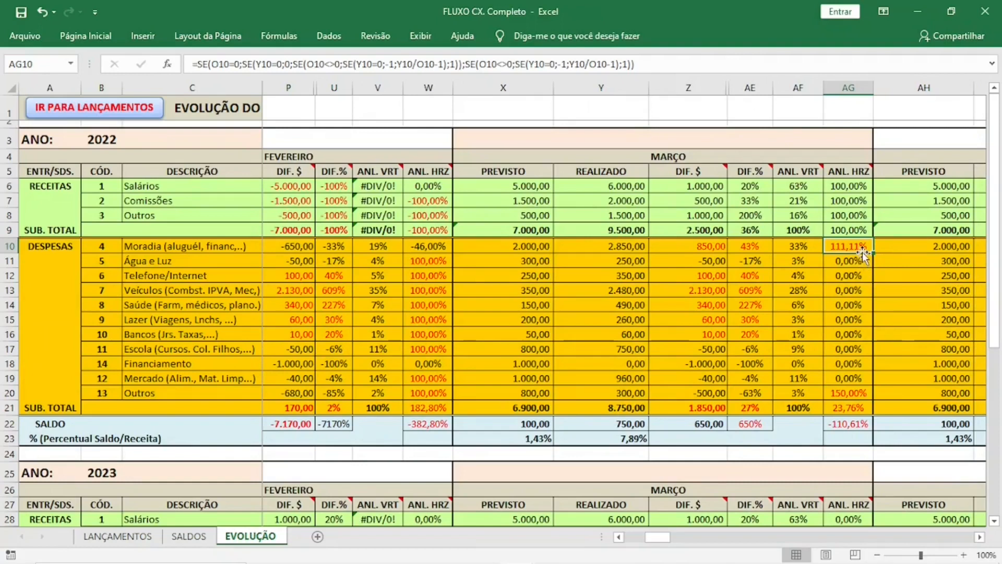
{"action": "left_click", "coordinate": [699, 246]}
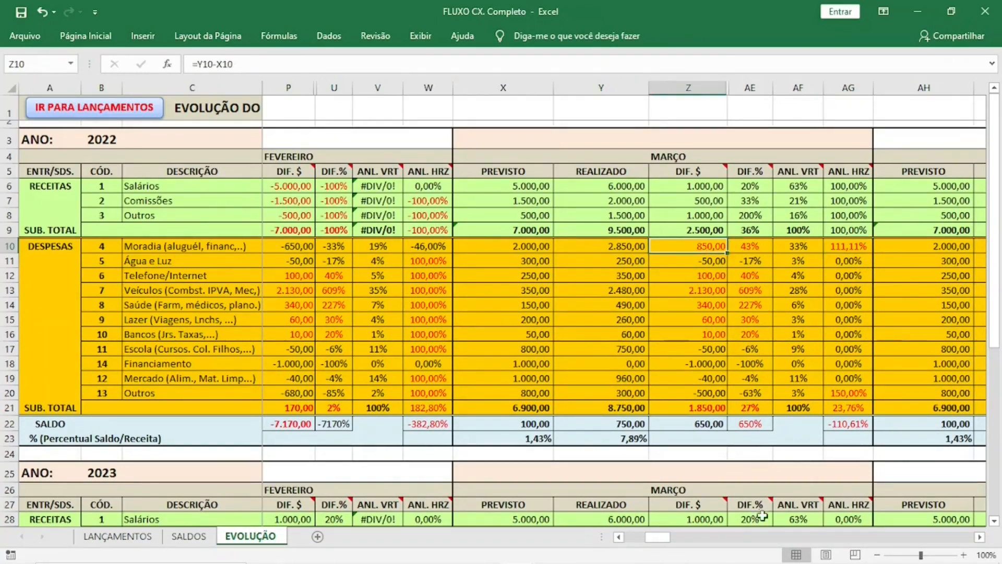
{"action": "left_click", "coordinate": [622, 538]}
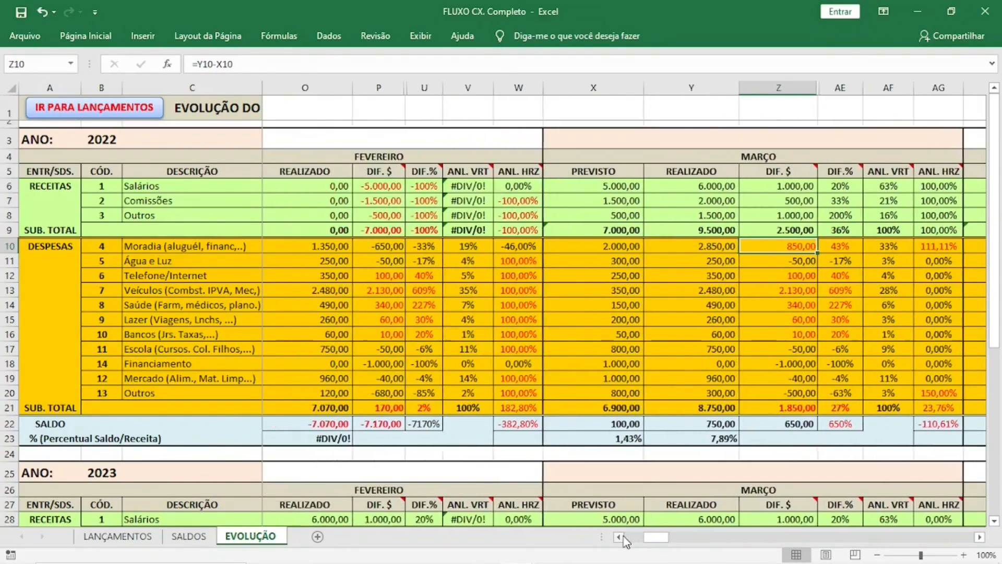
{"action": "left_click", "coordinate": [623, 538]}
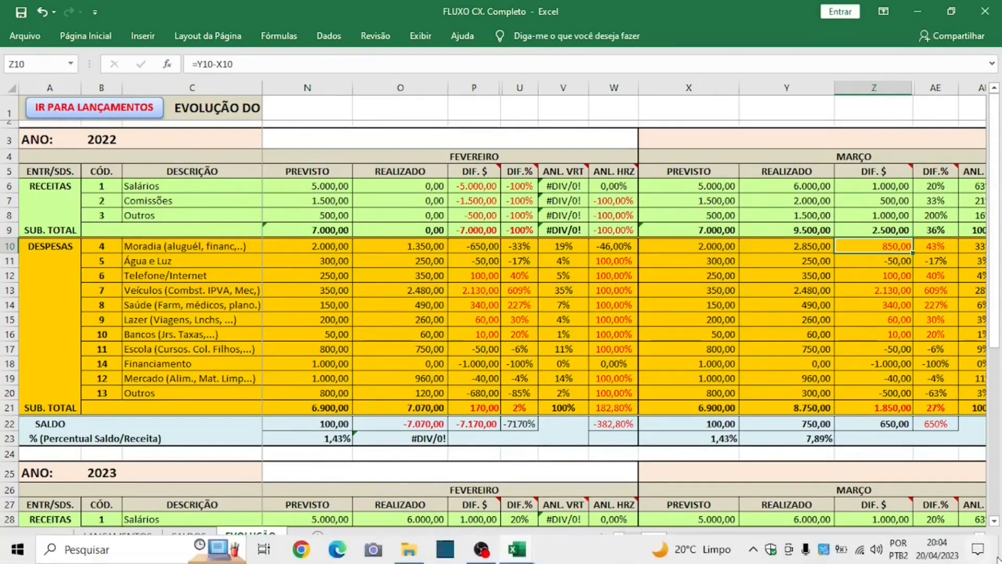
{"action": "left_click", "coordinate": [980, 538]}
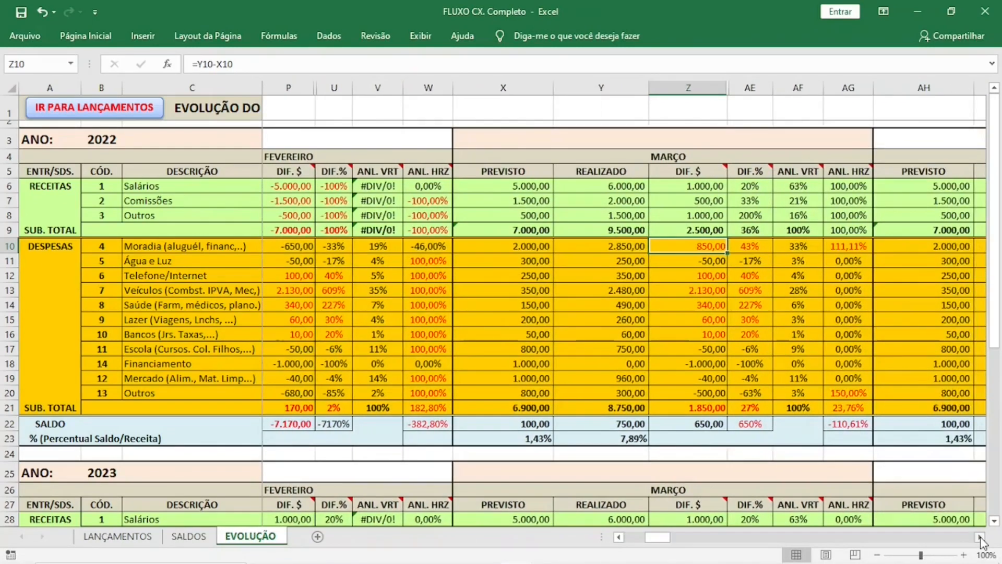
{"action": "left_click", "coordinate": [980, 537]}
{"action": "left_click", "coordinate": [980, 537]}
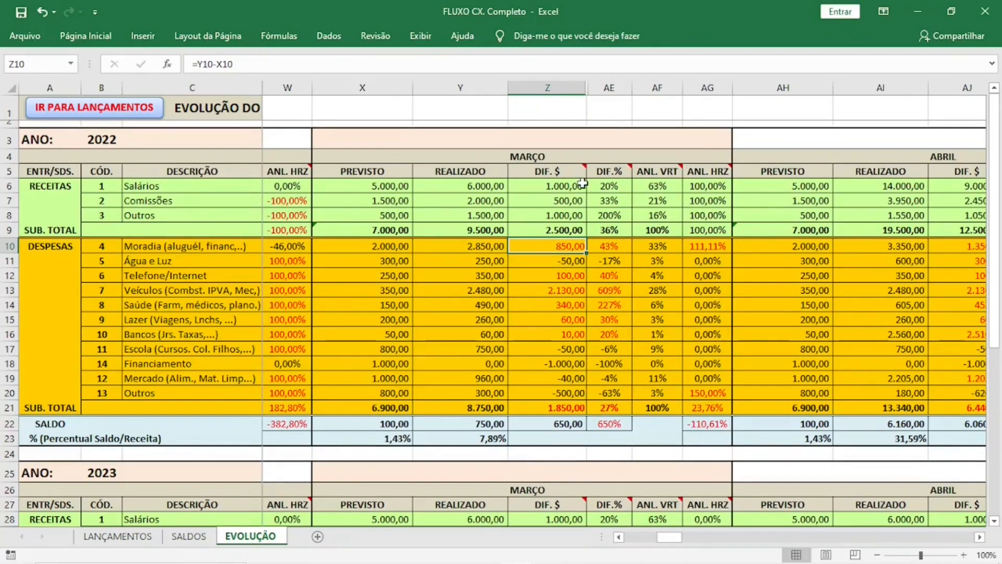
{"action": "left_click_drag", "start_coordinate": [677, 538], "coordinate": [632, 544]}
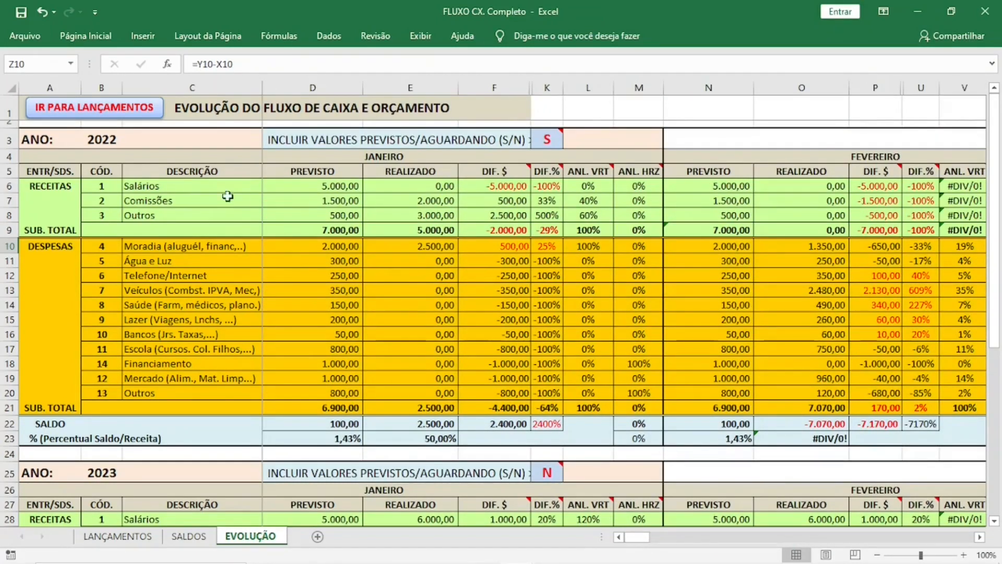
Switch to the FLUXO CX. Macros workbook and open its SALDOS sheet.
{"action": "left_click", "coordinate": [122, 116]}
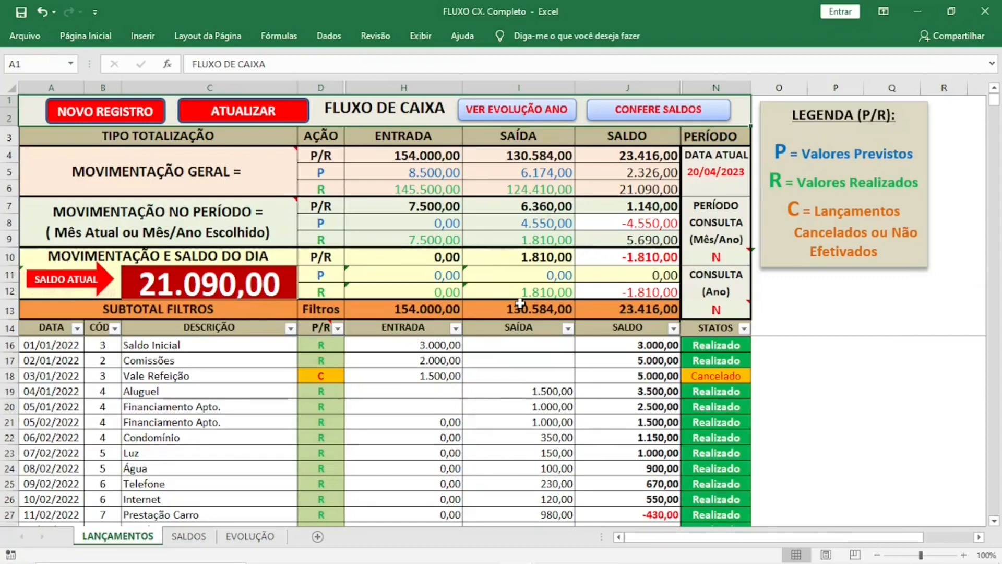
{"action": "mouse_move", "coordinate": [536, 544]}
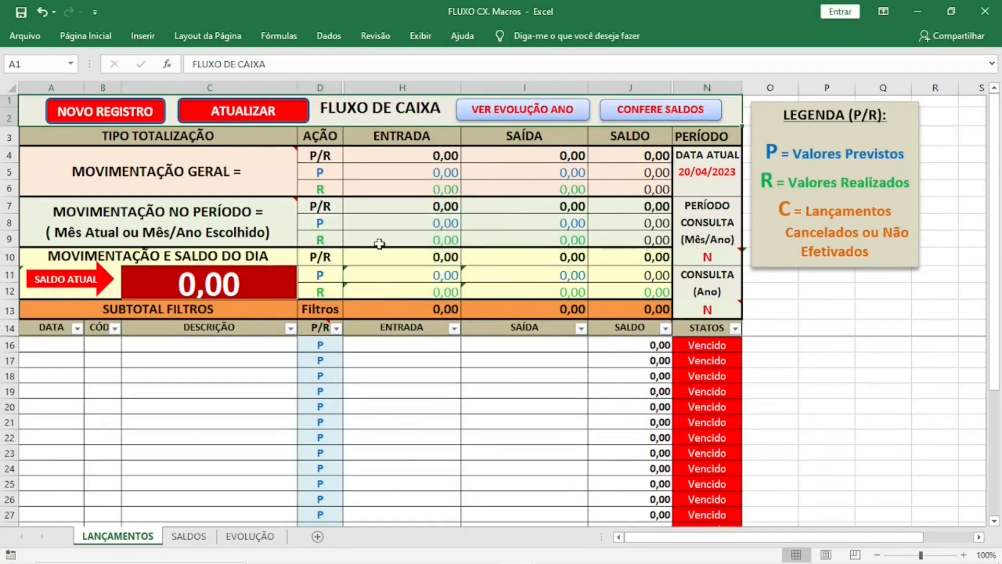
{"action": "left_click", "coordinate": [190, 536]}
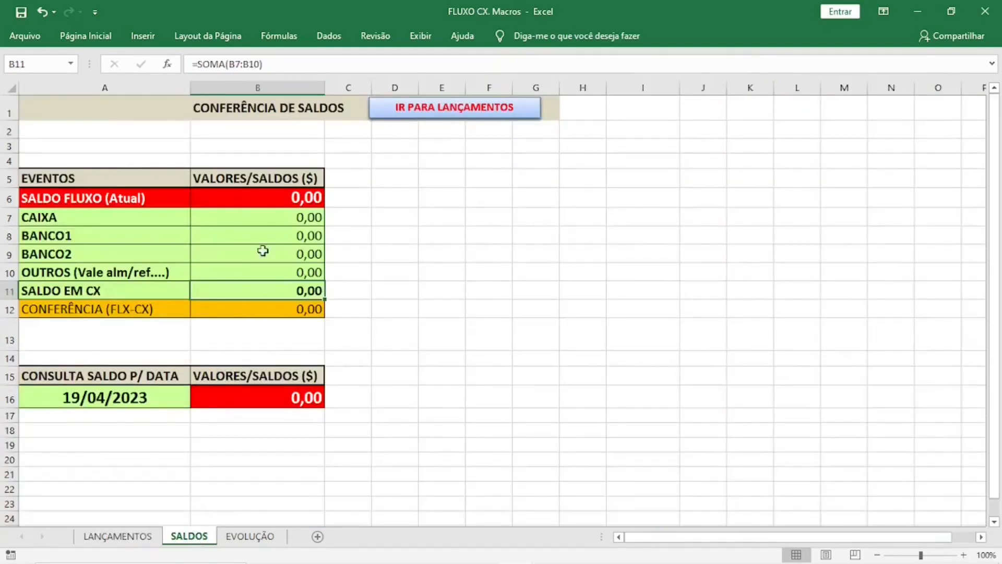
Enter the account balances in SALDOS: CAIXA 1200, BANCO1 1220, BANCO2 7000 and OUTROS 59.
{"action": "left_click", "coordinate": [260, 220]}
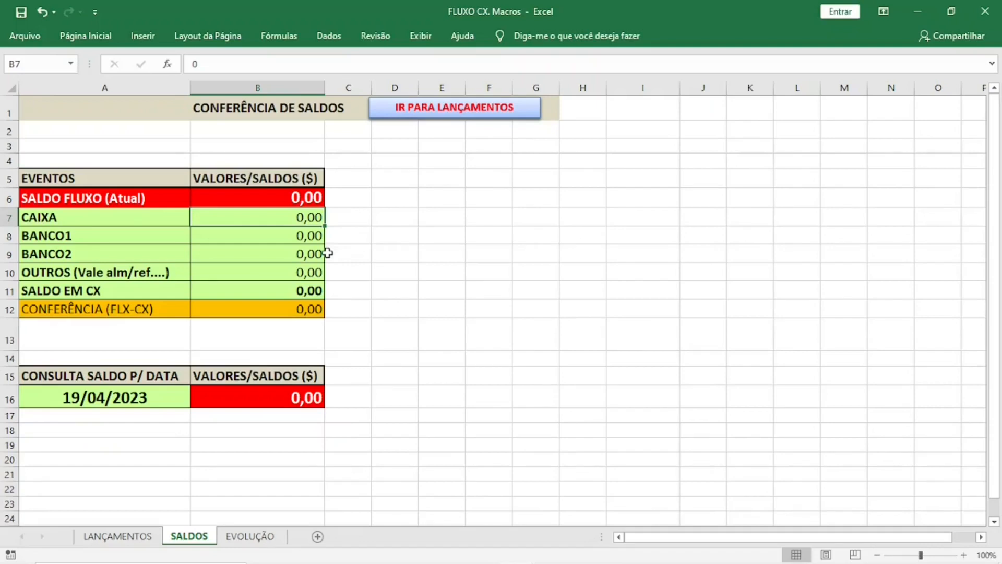
{"action": "type", "text": "1200"}
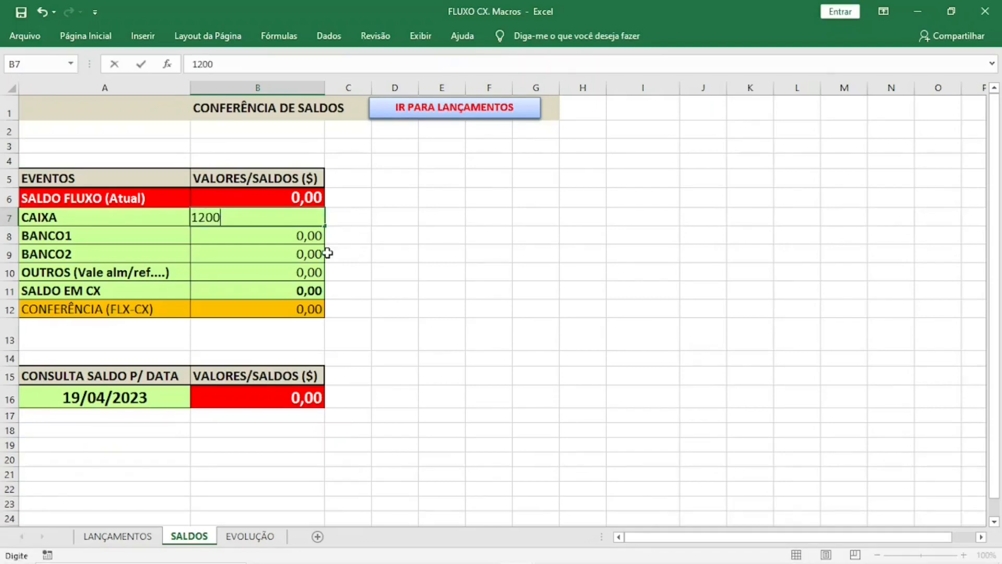
{"action": "key", "text": "Return"}
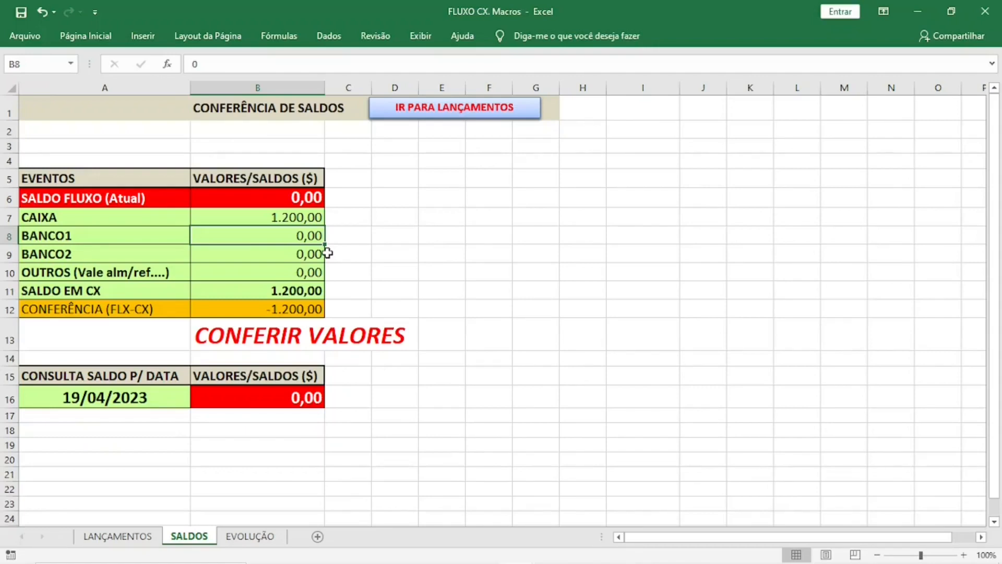
{"action": "type", "text": "1.22"}
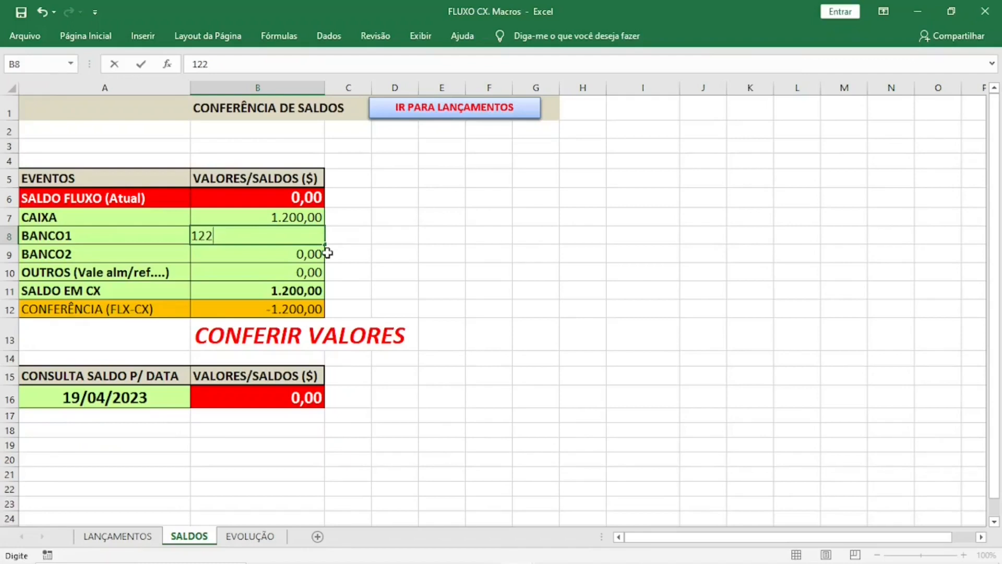
{"action": "type", "text": "0"}
{"action": "key", "text": "Return"}
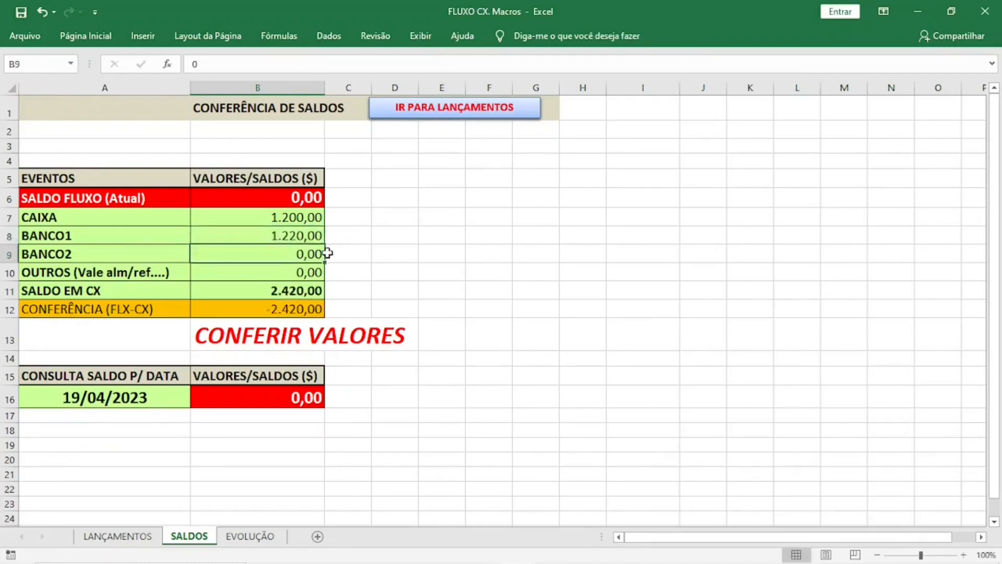
{"action": "type", "text": "7000"}
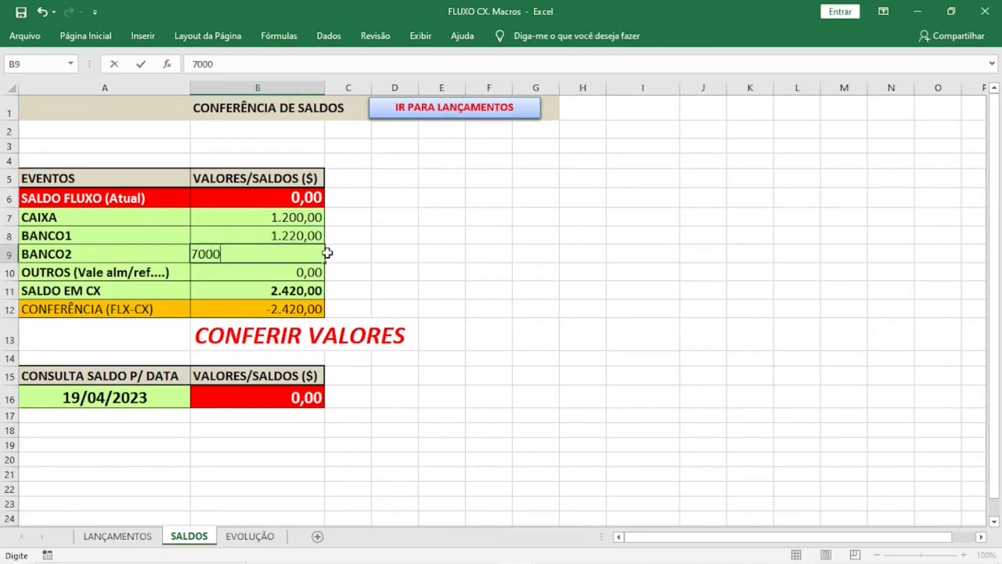
{"action": "key", "text": "Return"}
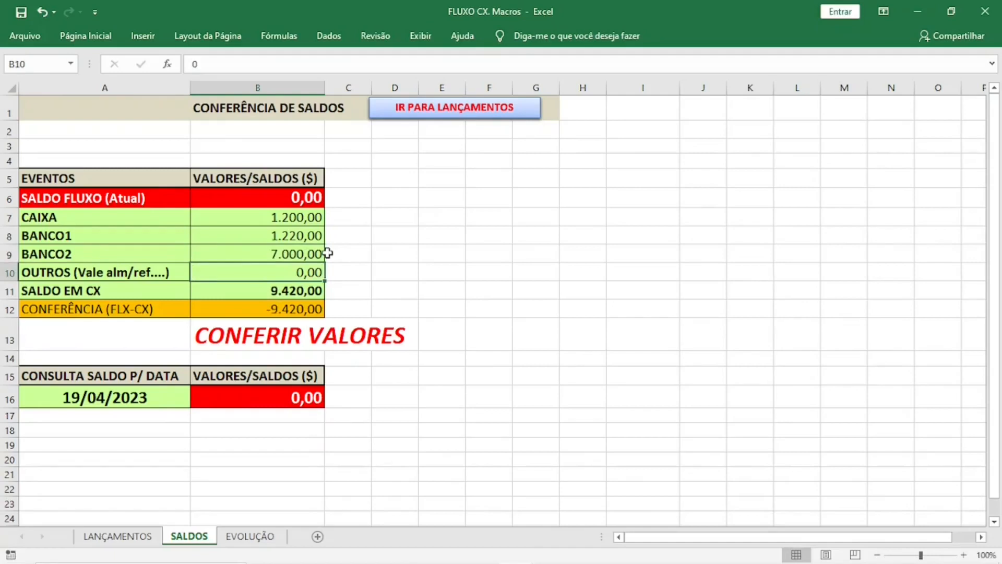
{"action": "type", "text": "59"}
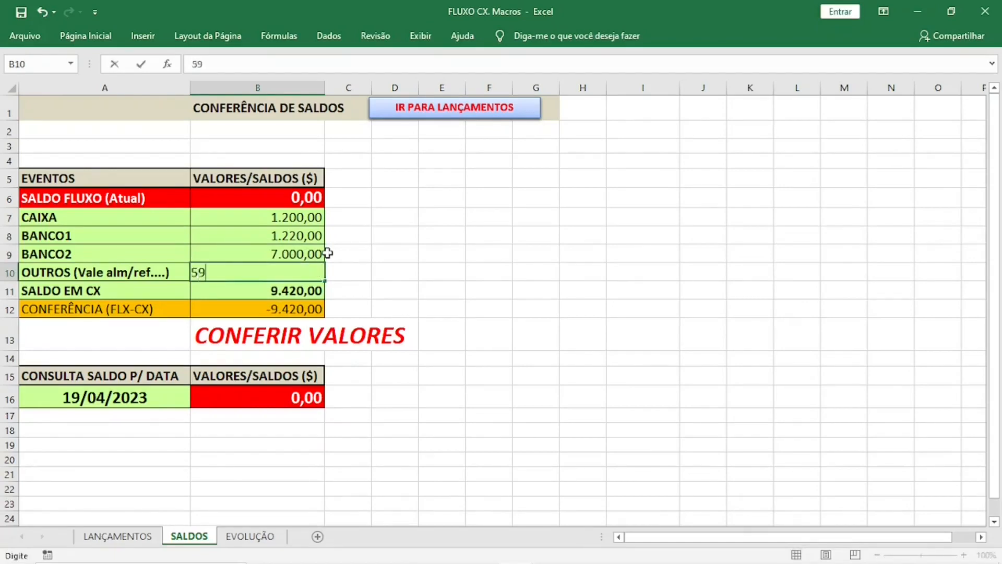
{"action": "key", "text": "Return"}
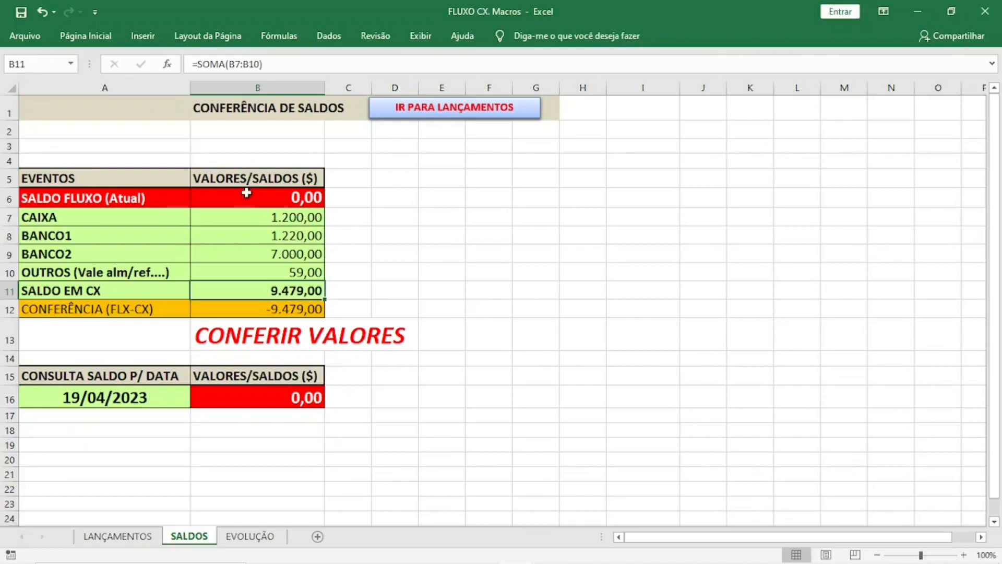
Start the first record in the LANÇAMENTOS sheet with the date 20/04/2023 and code 3.
{"action": "left_click", "coordinate": [118, 537]}
{"action": "left_click", "coordinate": [54, 344]}
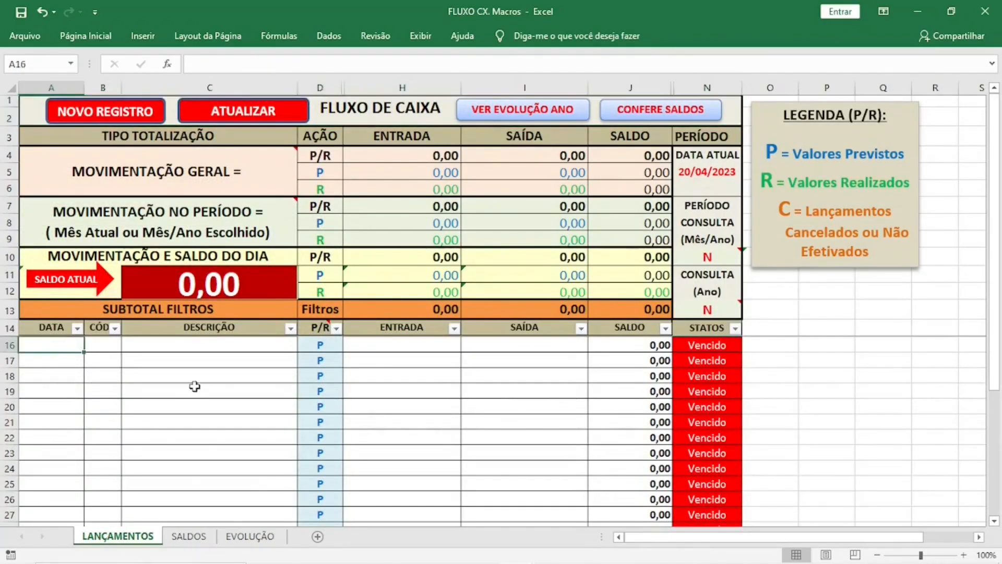
{"action": "type", "text": "20/04"}
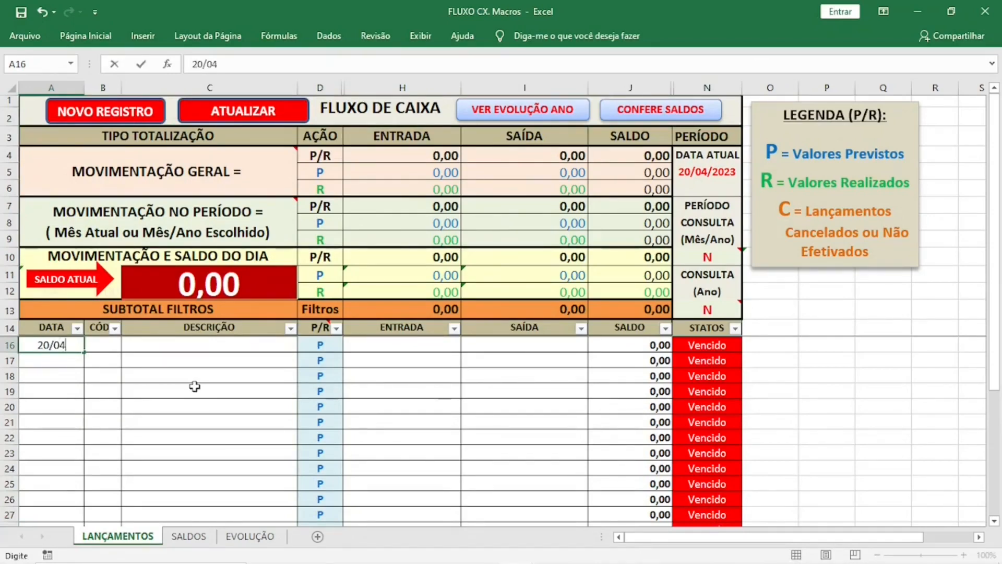
{"action": "type", "text": "/2023"}
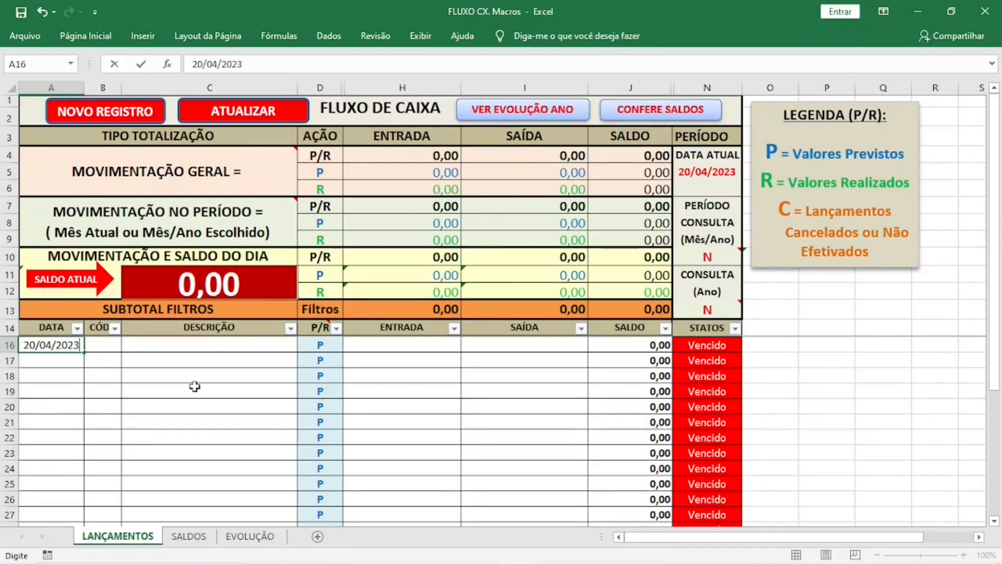
{"action": "key", "text": "Tab"}
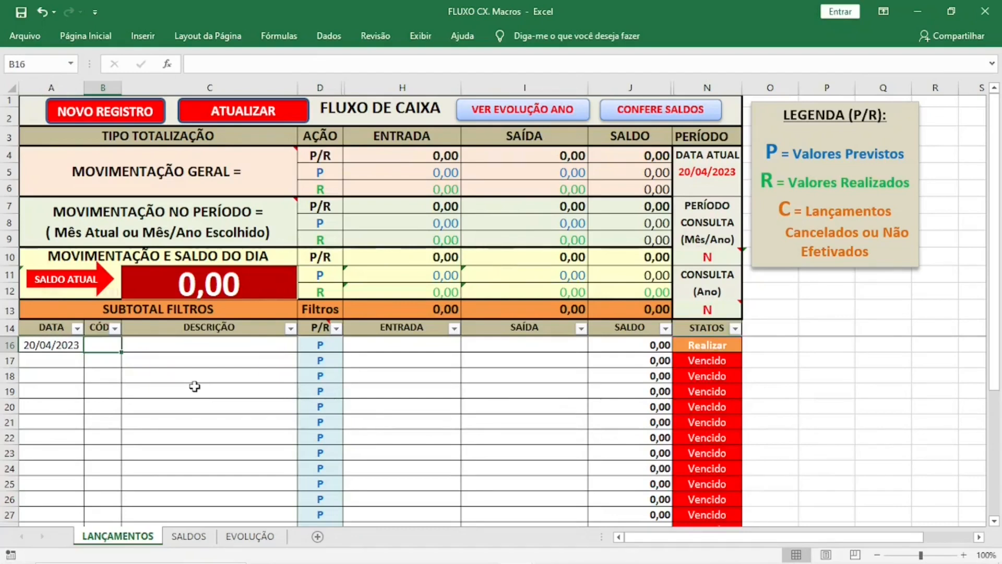
{"action": "type", "text": "3"}
{"action": "key", "text": "Tab"}
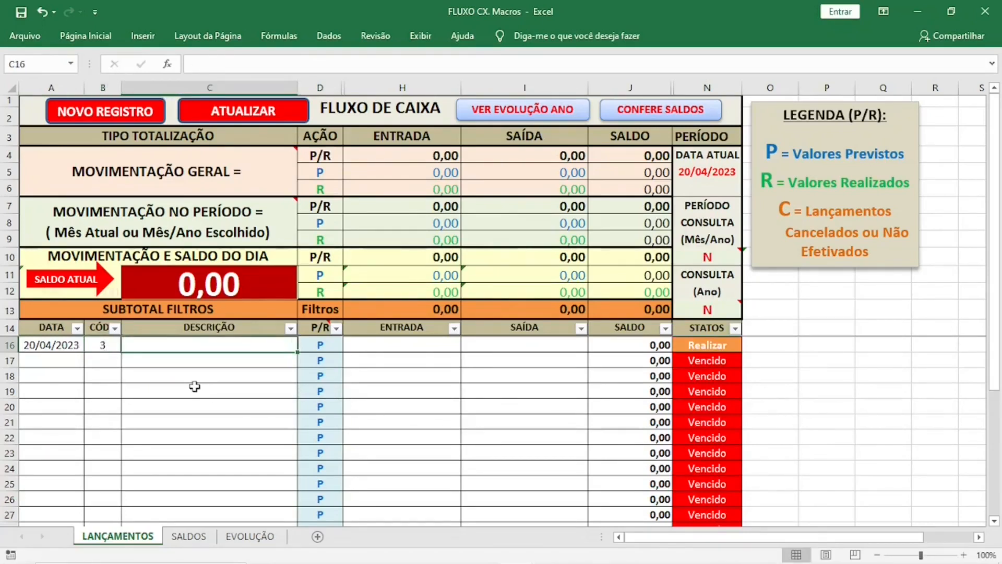
Describe the 20/04/2023 record as Saldo Inicial and set its P/R status to R.
{"action": "type", "text": "Saldo "}
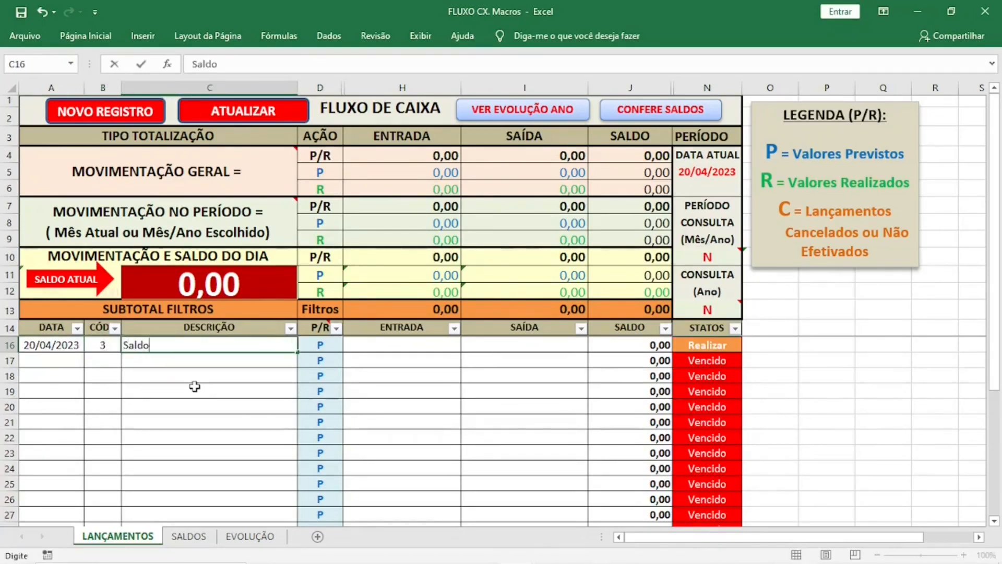
{"action": "type", "text": "Inicial"}
{"action": "key", "text": "Tab"}
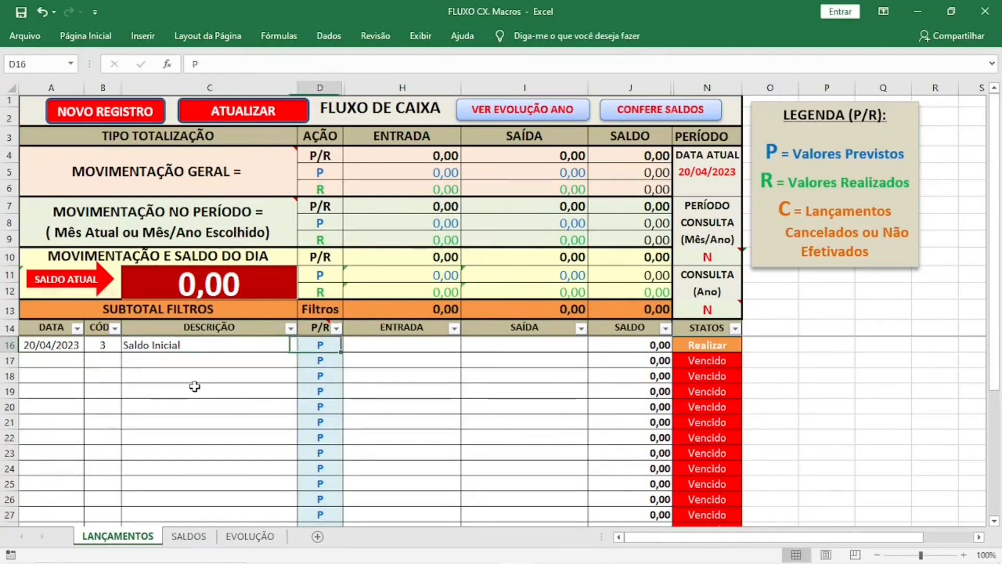
{"action": "type", "text": "r"}
{"action": "key", "text": "Return"}
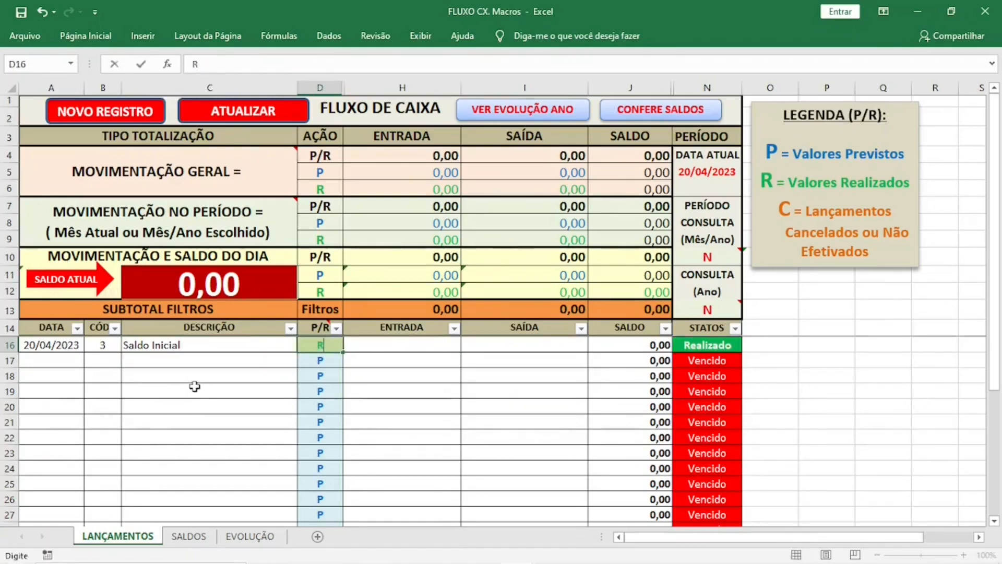
{"action": "key", "text": "Tab"}
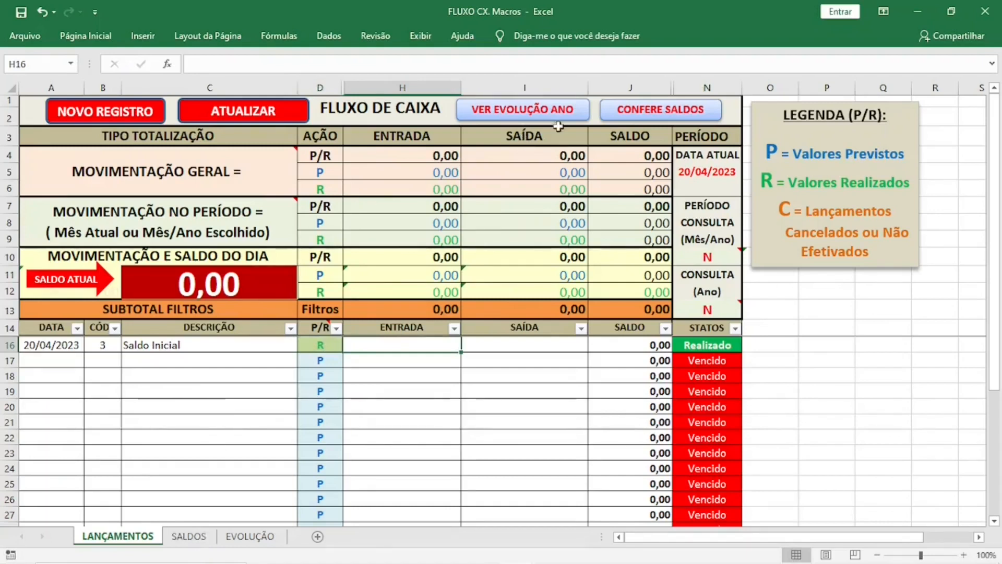
Check the SALDO EM CX total in SALDOS and enter 9479 as the ENTRADA of the Saldo Inicial record.
{"action": "left_click", "coordinate": [626, 109]}
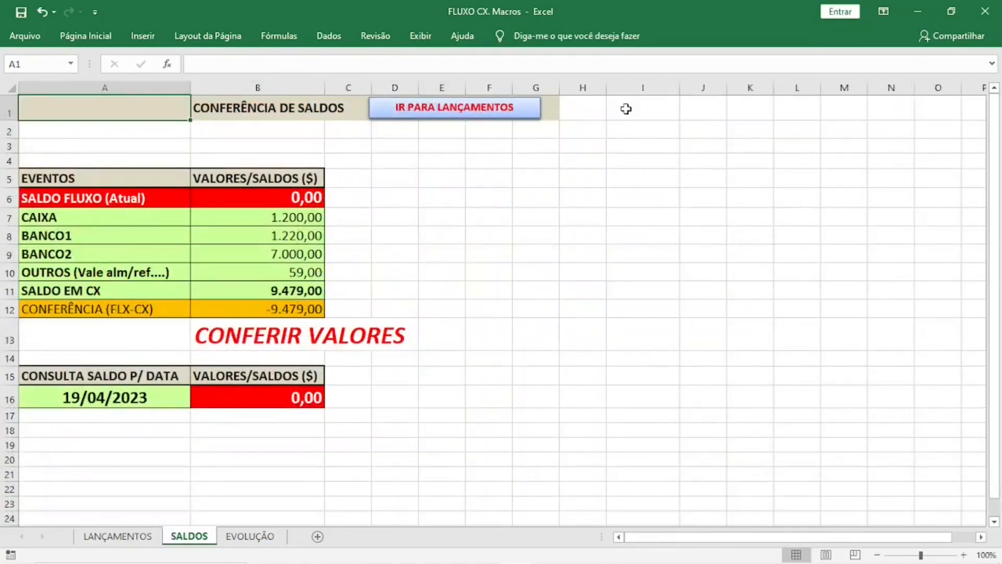
{"action": "left_click", "coordinate": [472, 108]}
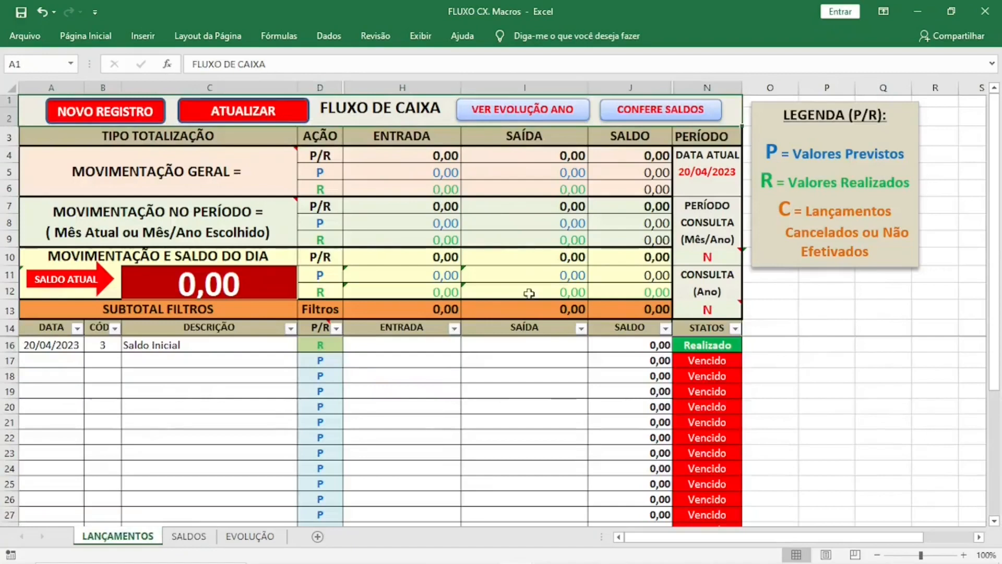
{"action": "left_click", "coordinate": [396, 332]}
{"action": "left_click", "coordinate": [399, 342]}
{"action": "type", "text": "947"}
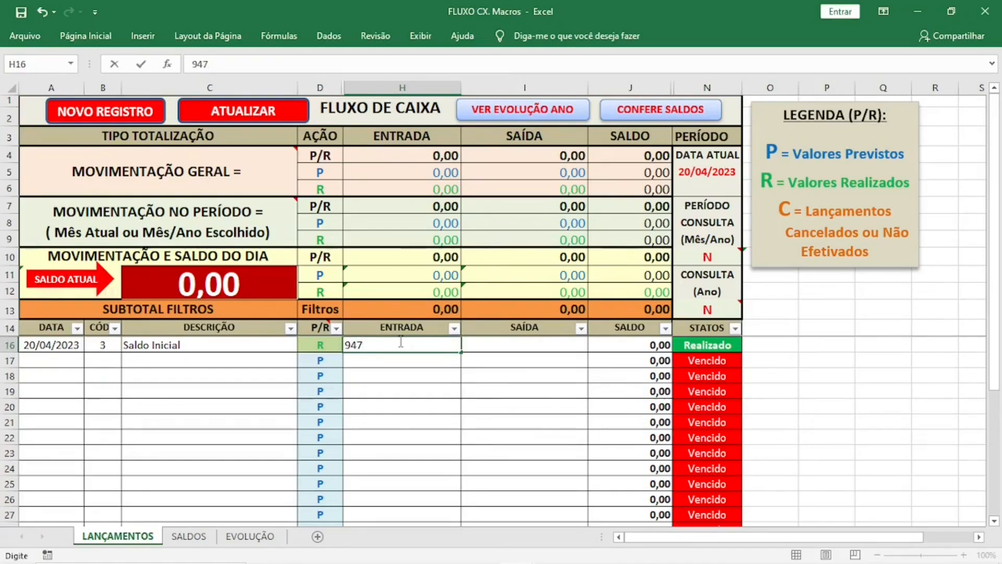
{"action": "key", "text": "Return"}
{"action": "key", "text": "Return"}
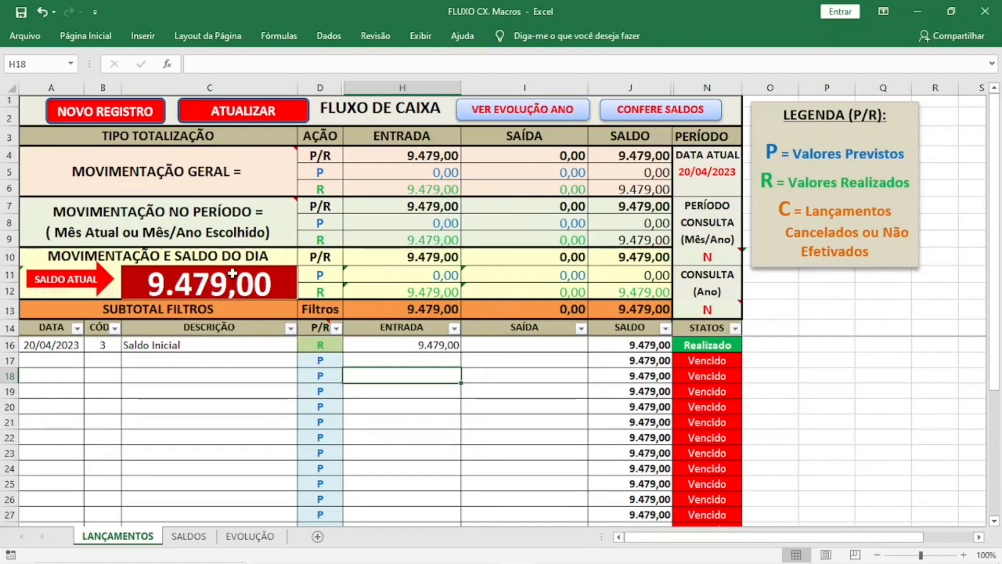
Review the balance check in SALDOS and the 2023 TOTALIZAÇÃO columns in EVOLUÇÃO.
{"action": "left_click", "coordinate": [200, 540]}
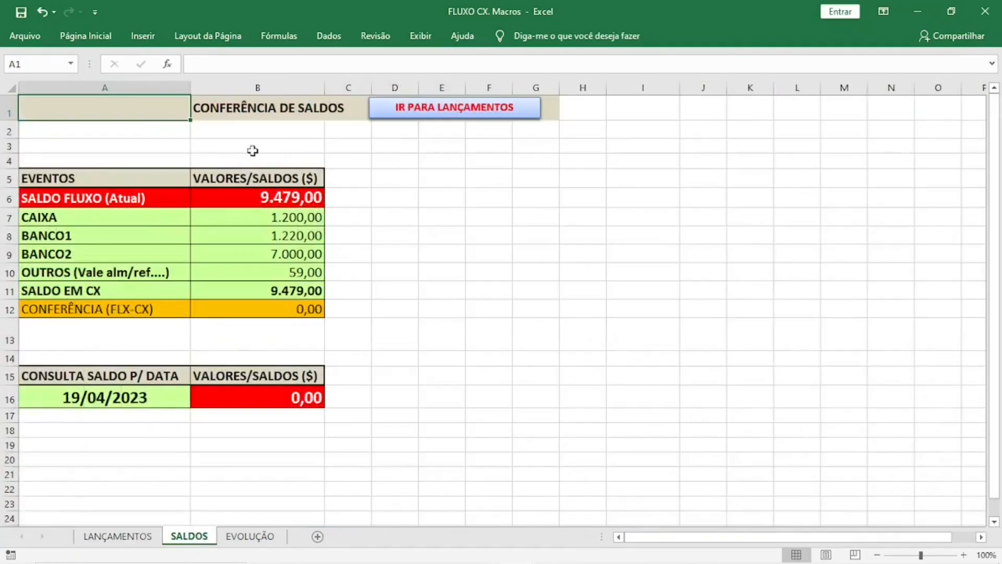
{"action": "left_click", "coordinate": [251, 536]}
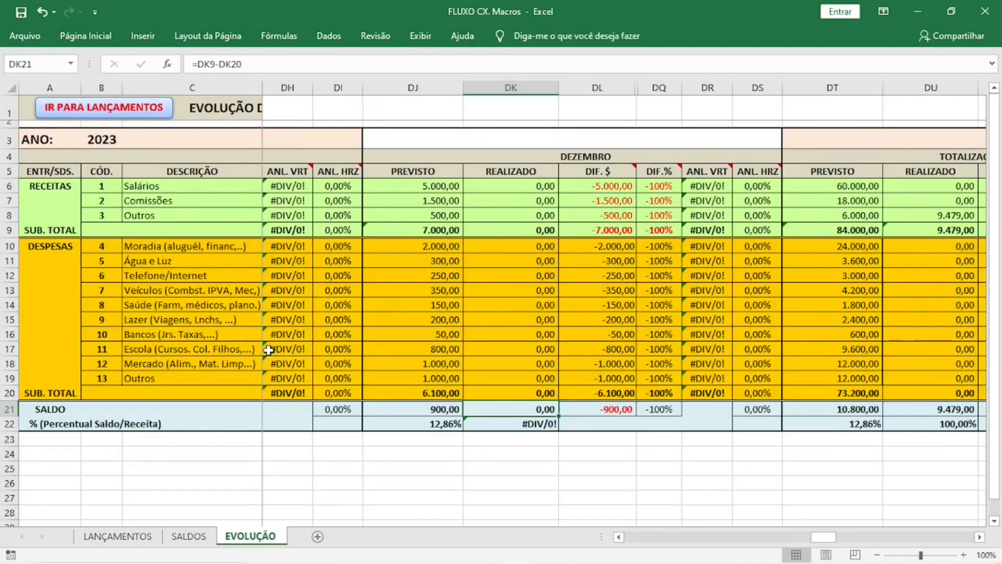
{"action": "scroll", "coordinate": [268, 350], "scroll_direction": "down", "scroll_amount": 1}
{"action": "scroll", "coordinate": [268, 350], "scroll_direction": "up", "scroll_amount": 1}
{"action": "left_click", "coordinate": [980, 537]}
{"action": "left_click", "coordinate": [980, 537]}
{"action": "left_click", "coordinate": [980, 537]}
{"action": "left_click", "coordinate": [980, 538]}
{"action": "left_click", "coordinate": [980, 537]}
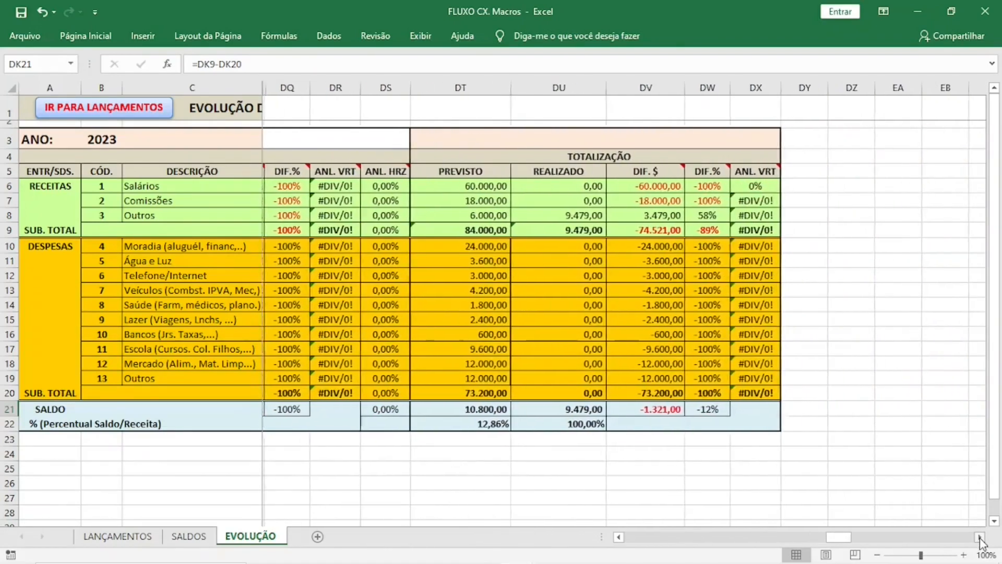
Examine the ABRIL REALIZADO formula for Outros under RECEITAS and the JANEIRO PREVISTO for Salários.
{"action": "left_click_drag", "start_coordinate": [842, 536], "coordinate": [551, 543]}
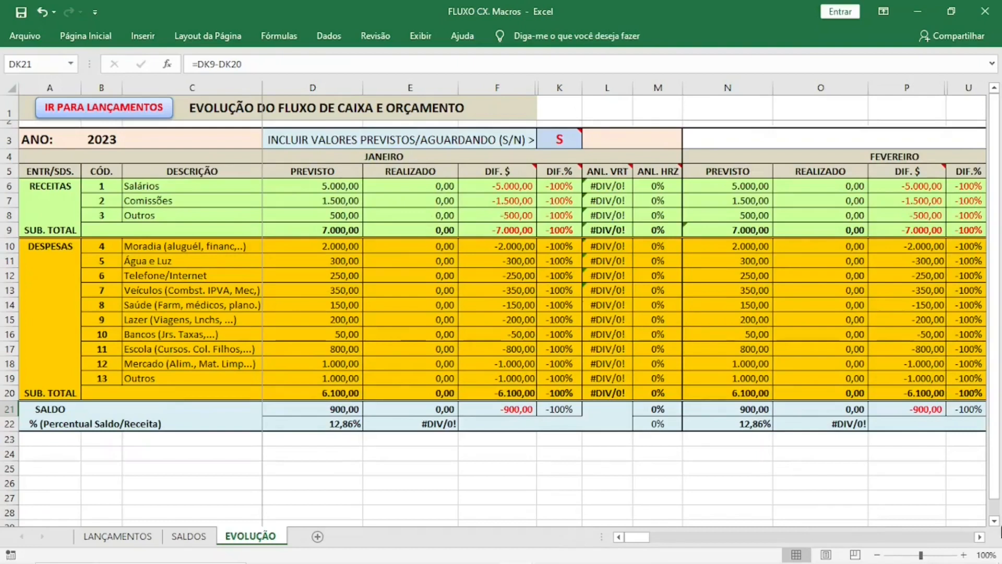
{"action": "left_click_drag", "start_coordinate": [981, 539], "coordinate": [981, 539]}
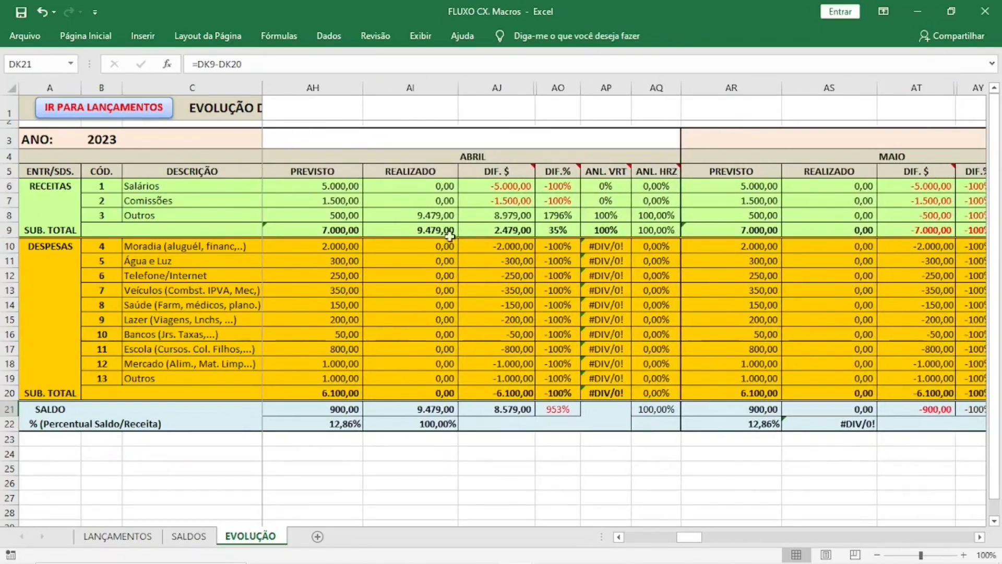
{"action": "left_click", "coordinate": [420, 213]}
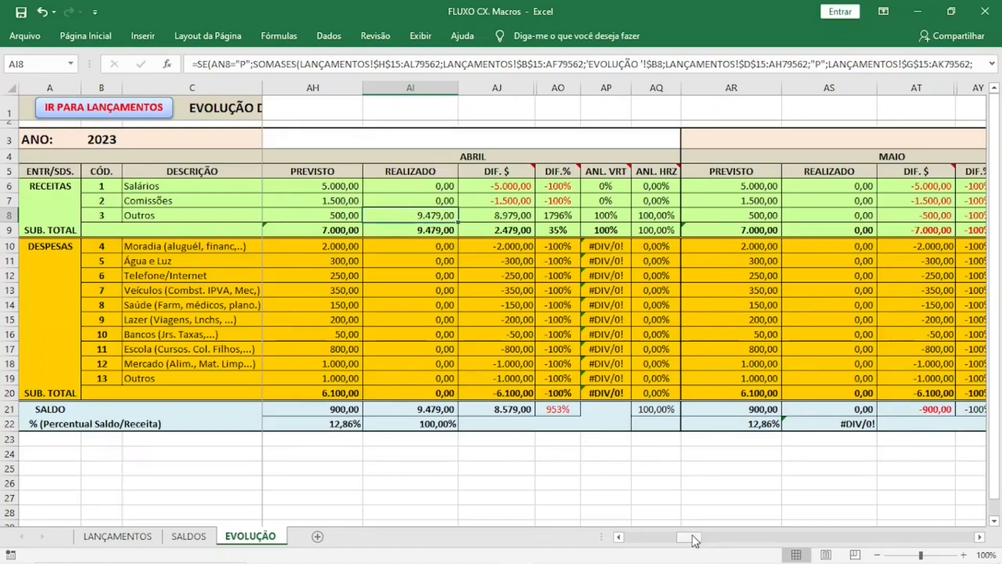
{"action": "left_click_drag", "start_coordinate": [693, 535], "coordinate": [192, 442]}
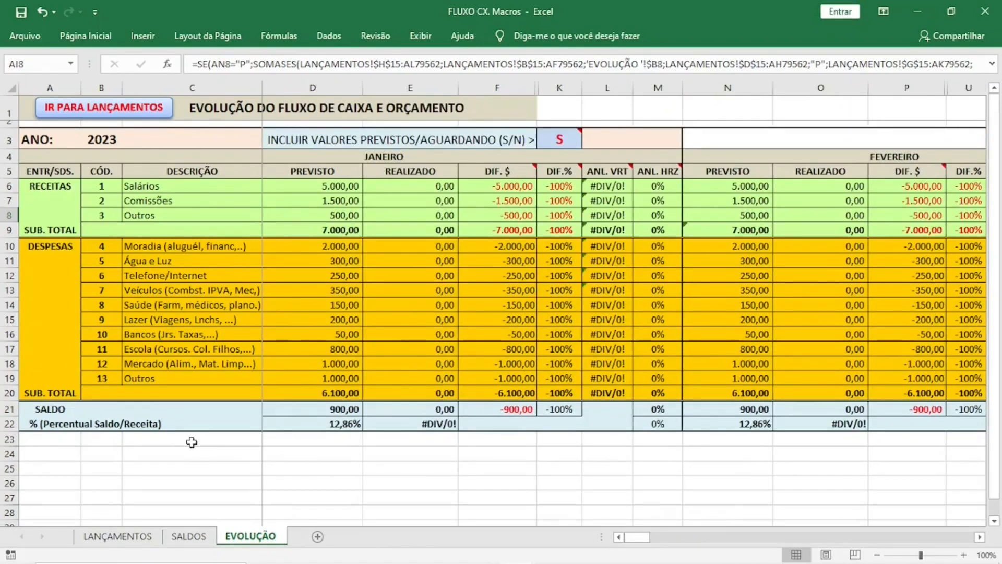
{"action": "left_click", "coordinate": [329, 186]}
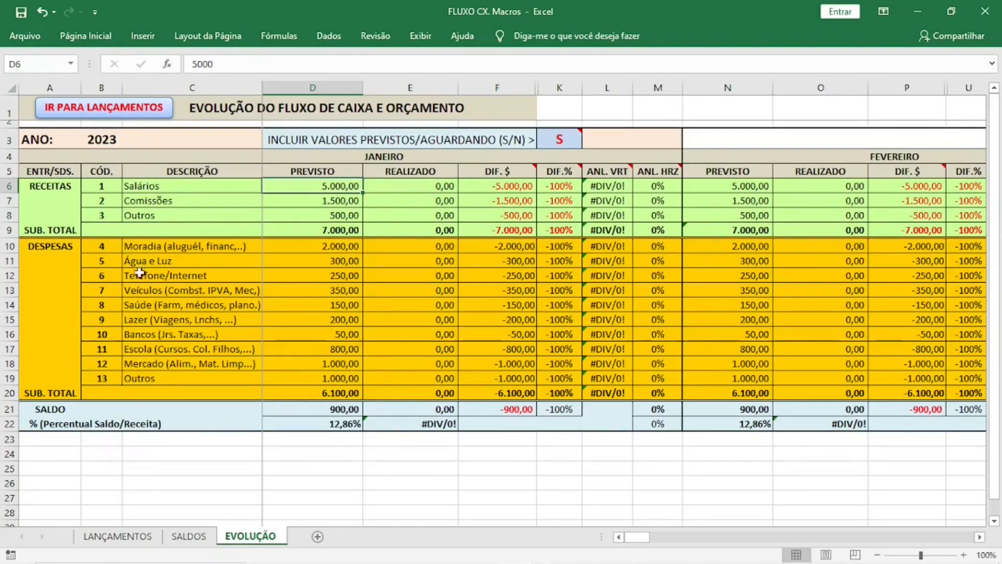
Clear the descriptions of expense codes 10 to 13 under DESPESAS.
{"action": "left_click", "coordinate": [142, 340]}
{"action": "left_click_drag", "start_coordinate": [141, 340], "coordinate": [168, 371]}
{"action": "key", "text": "Delete"}
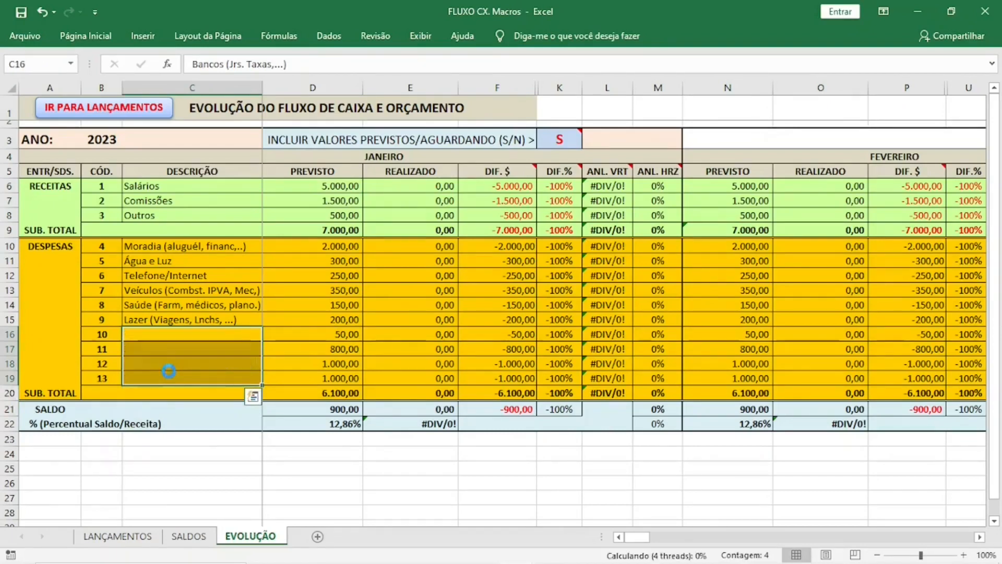
{"action": "left_click", "coordinate": [161, 338]}
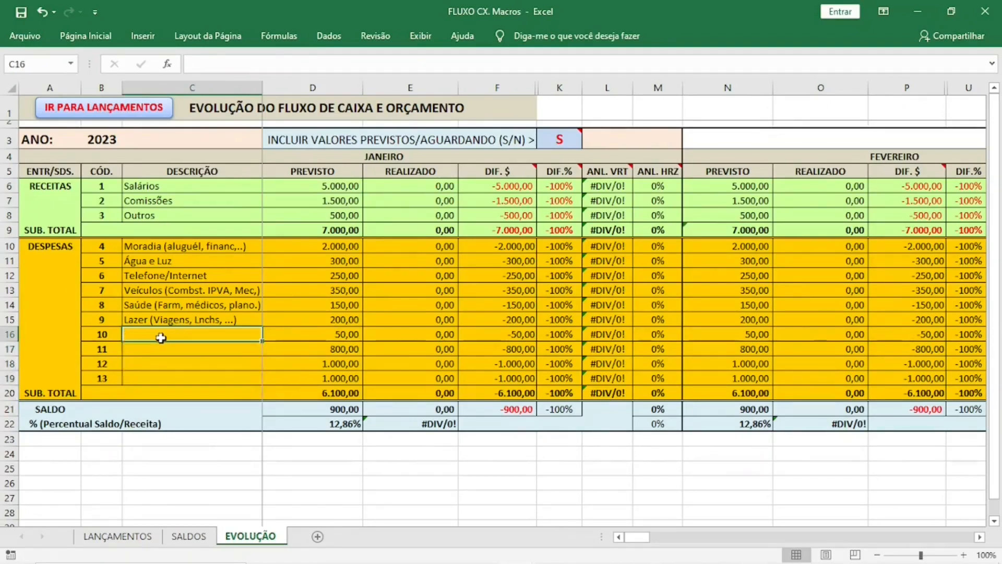
{"action": "type", "text": "oUTROs"}
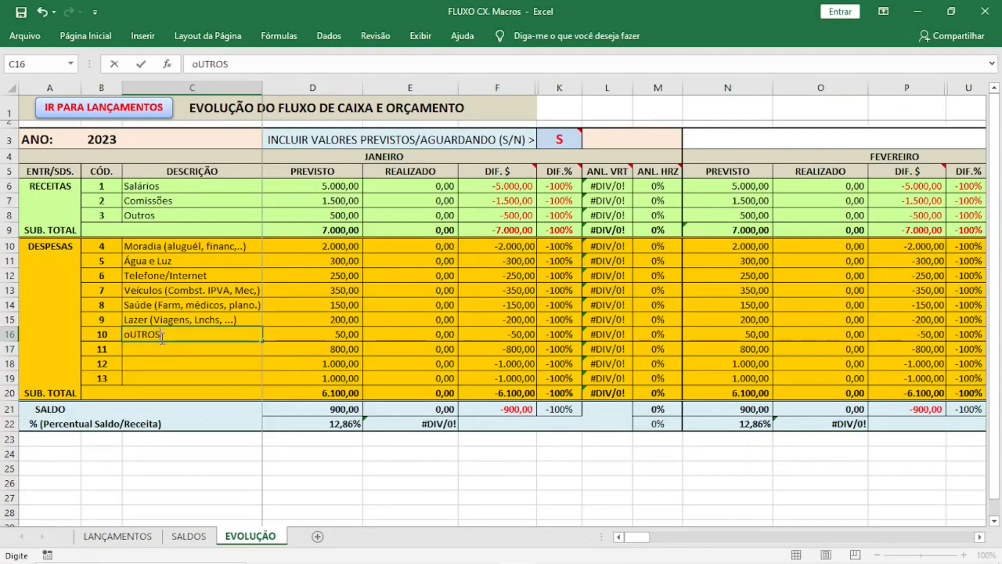
{"action": "key", "text": "Return"}
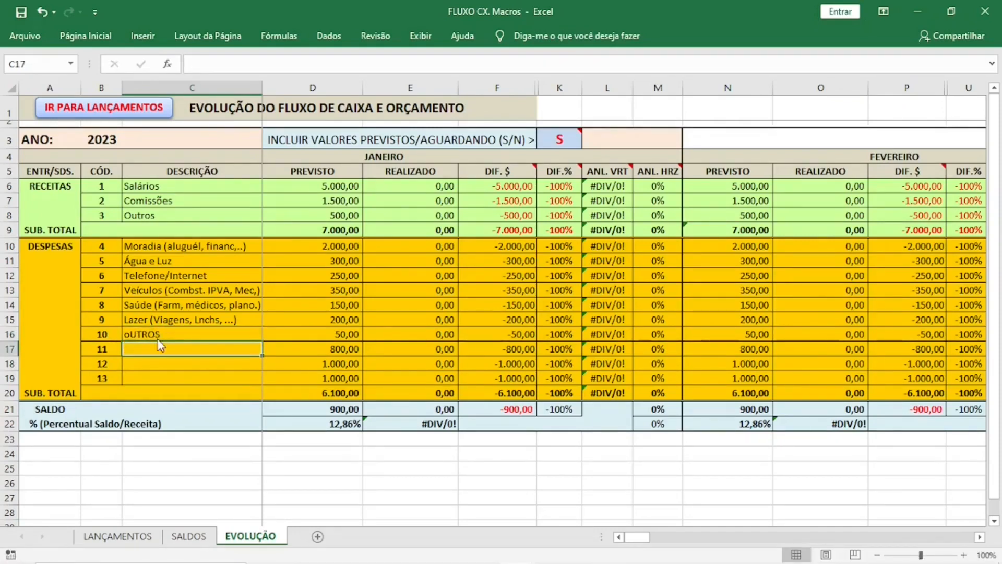
{"action": "left_click", "coordinate": [178, 322]}
{"action": "left_click", "coordinate": [177, 335]}
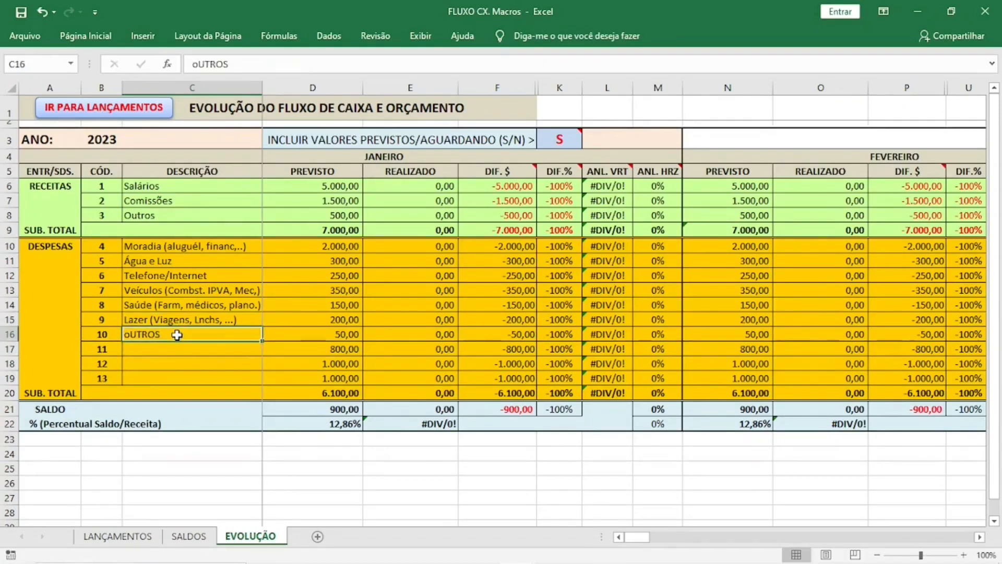
{"action": "type", "text": "p"}
{"action": "type", "text": "oUTROS"}
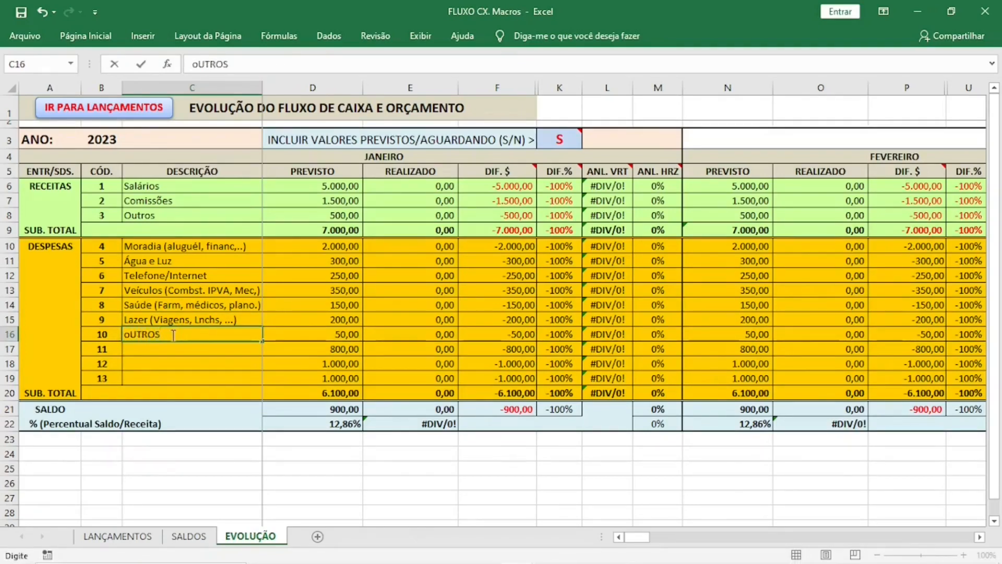
{"action": "key", "text": "Return"}
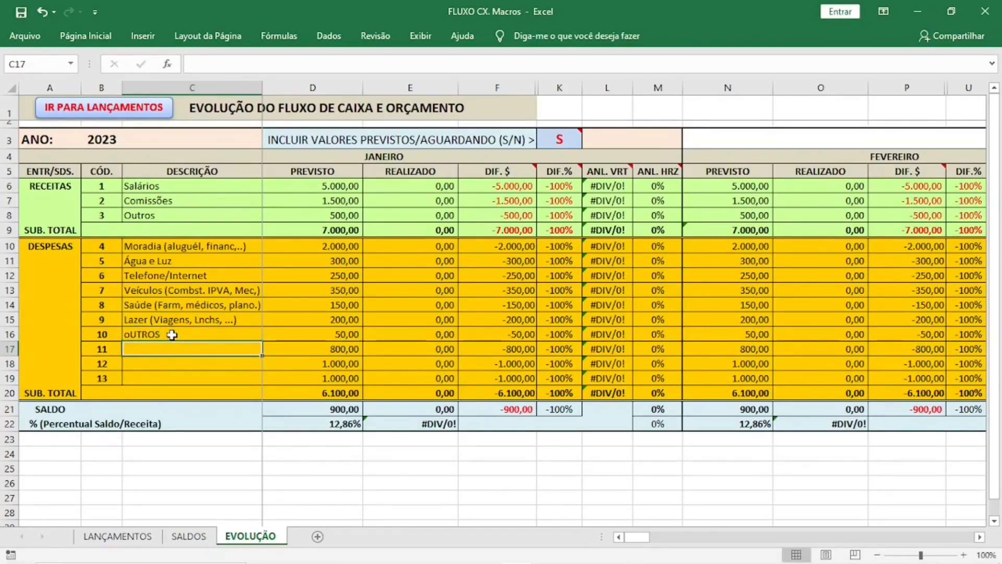
Replace the description of expense code 10 under DESPESAS with Outros.
{"action": "left_click", "coordinate": [173, 335]}
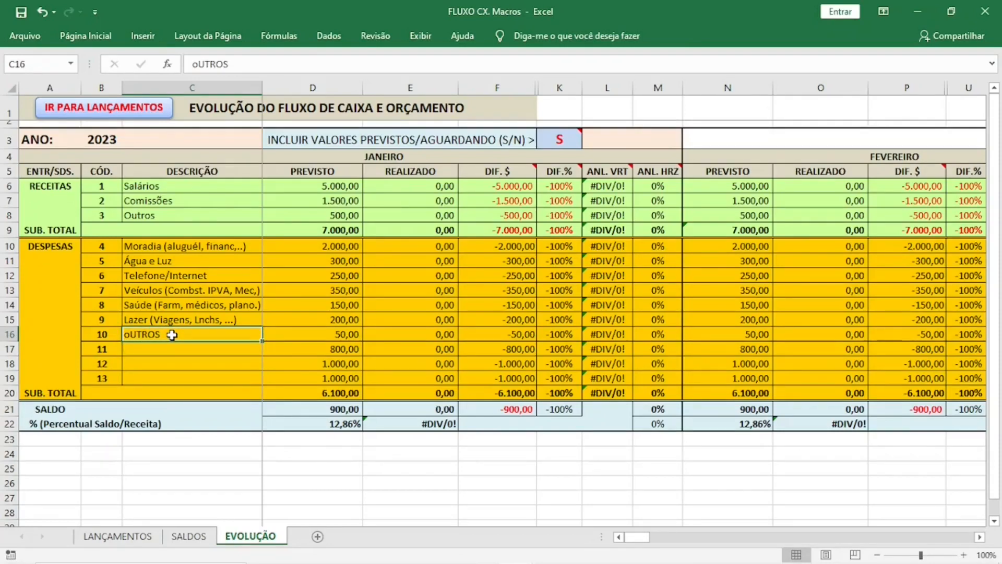
{"action": "type", "text": "Outros"}
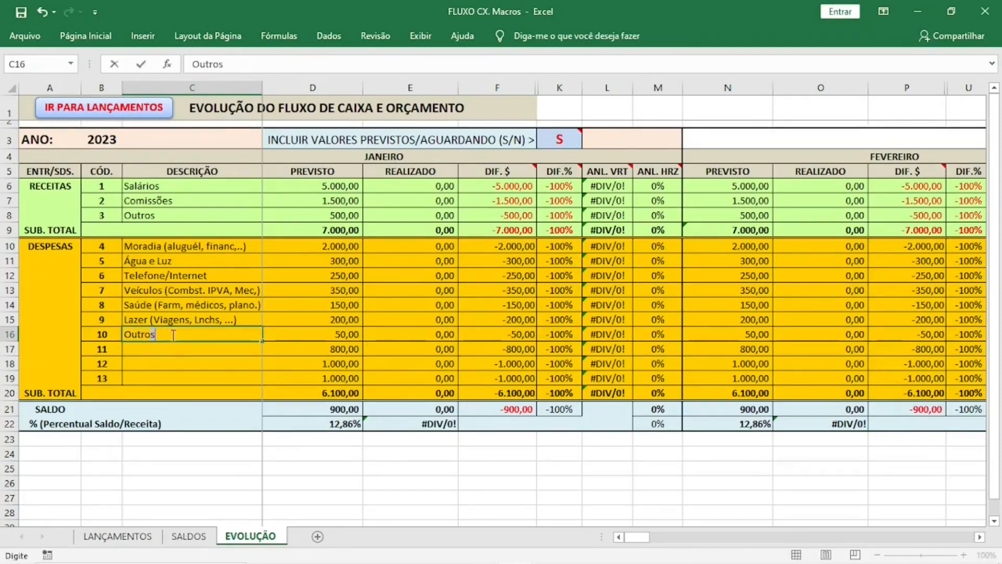
{"action": "key", "text": "Return"}
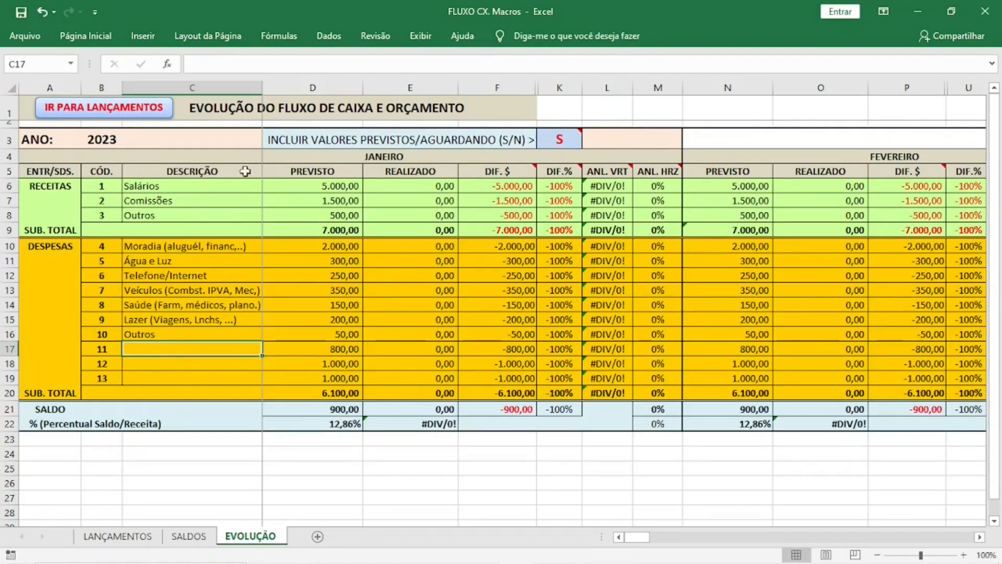
Set the JANEIRO PREVISTO values of Salários, Comissões and Outros under RECEITAS to 0.
{"action": "left_click", "coordinate": [313, 185]}
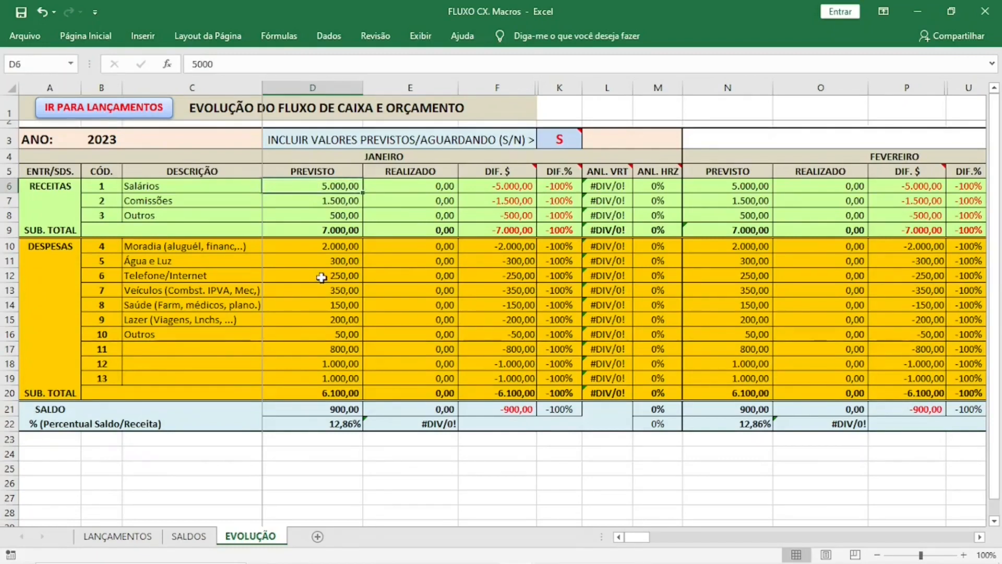
{"action": "type", "text": "0"}
{"action": "key", "text": "Return"}
{"action": "type", "text": "0"}
{"action": "key", "text": "Return"}
{"action": "key", "text": "F2"}
{"action": "key", "text": "BackSpace"}
{"action": "key", "text": "BackSpace"}
{"action": "key", "text": "BackSpace"}
{"action": "type", "text": "0"}
{"action": "key", "text": "Return"}
Set the JANEIRO PREVISTO values of expense codes 4 to 13 and the DESPESAS SUB. TOTAL to 0.
{"action": "key", "text": "Return"}
{"action": "key", "text": "Return"}
{"action": "key", "text": "Up"}
{"action": "type", "text": "0"}
{"action": "key", "text": "Return"}
{"action": "type", "text": "0"}
{"action": "key", "text": "Return"}
{"action": "type", "text": "0"}
{"action": "key", "text": "Return"}
{"action": "type", "text": "0"}
{"action": "key", "text": "Return"}
{"action": "type", "text": "0"}
{"action": "key", "text": "Return"}
{"action": "type", "text": "0"}
{"action": "key", "text": "Return"}
{"action": "type", "text": "0"}
{"action": "key", "text": "Return"}
{"action": "type", "text": "0"}
{"action": "key", "text": "Return"}
{"action": "type", "text": "0"}
{"action": "key", "text": "Return"}
{"action": "type", "text": "0"}
{"action": "key", "text": "Return"}
{"action": "type", "text": "0"}
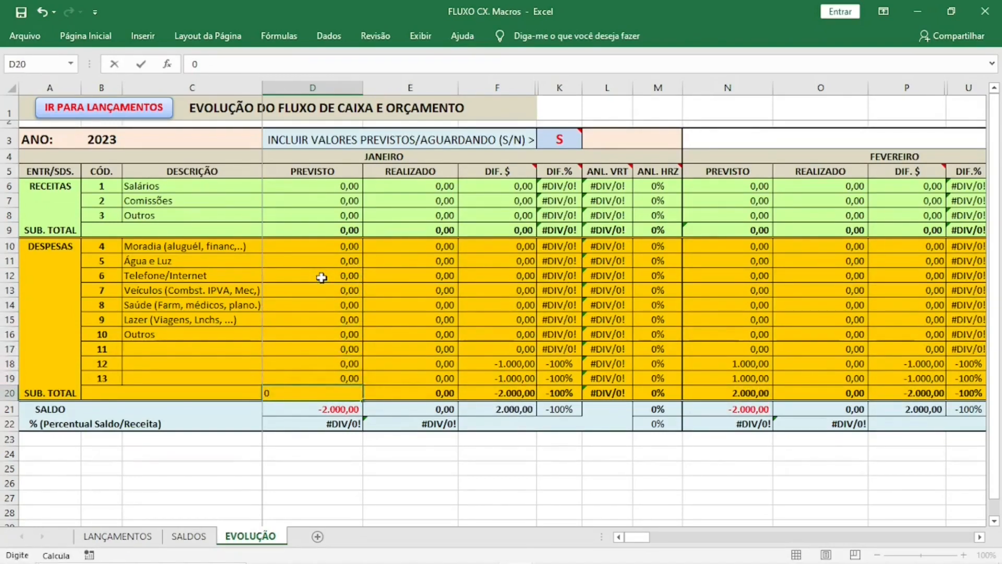
{"action": "left_click", "coordinate": [382, 272]}
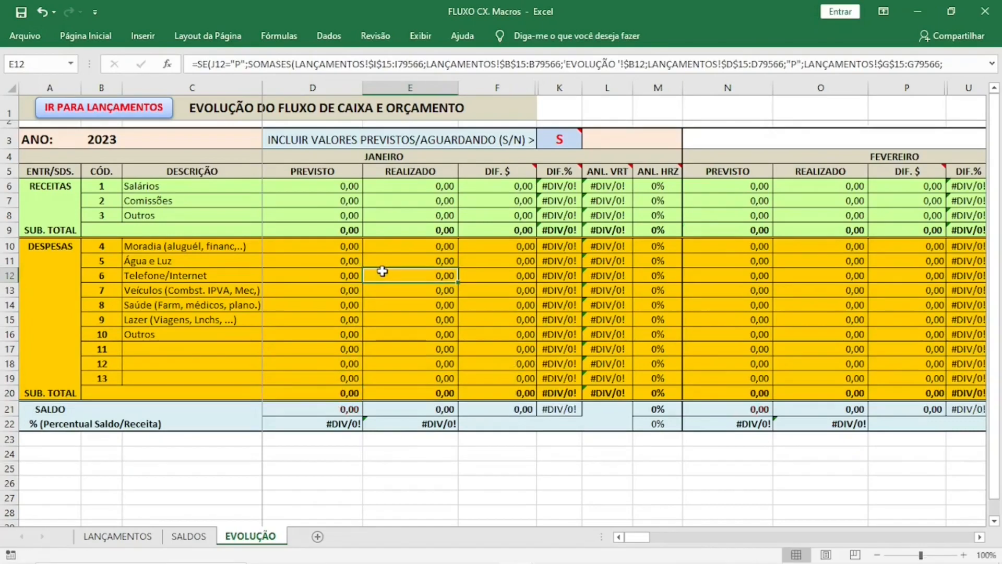
Undo the last change on the EVOLUÇÃO sheet.
{"action": "left_click", "coordinate": [42, 11]}
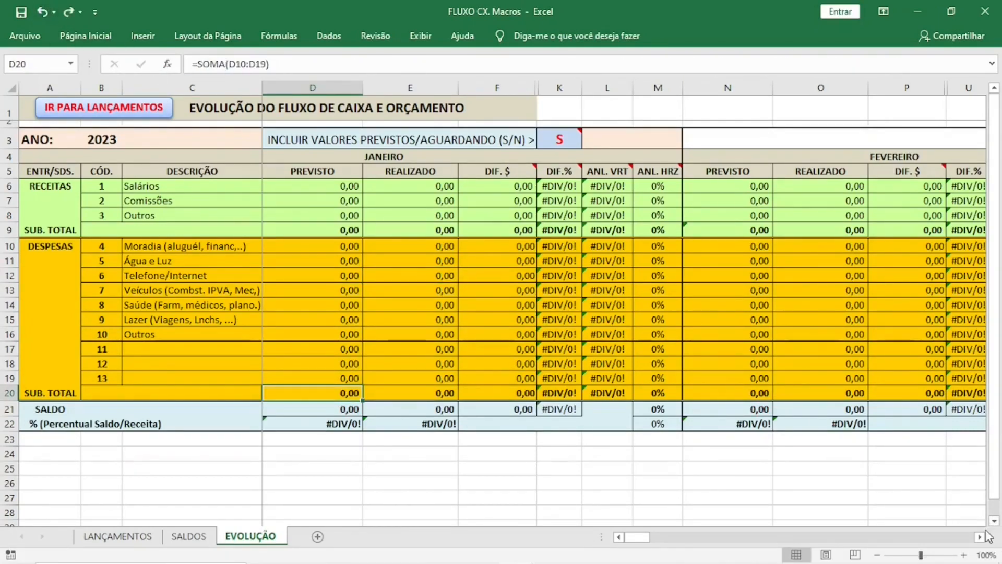
Set April's PREVISTO value for the Outros income row (AH8) to 9.479.
{"action": "left_click_drag", "start_coordinate": [982, 539], "coordinate": [982, 539]}
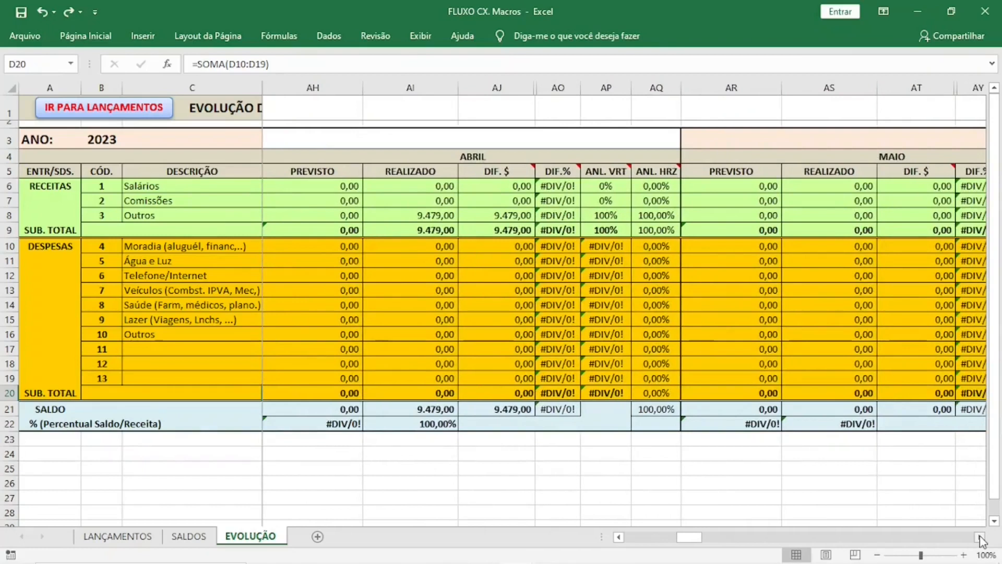
{"action": "left_click", "coordinate": [318, 189]}
{"action": "left_click", "coordinate": [347, 251]}
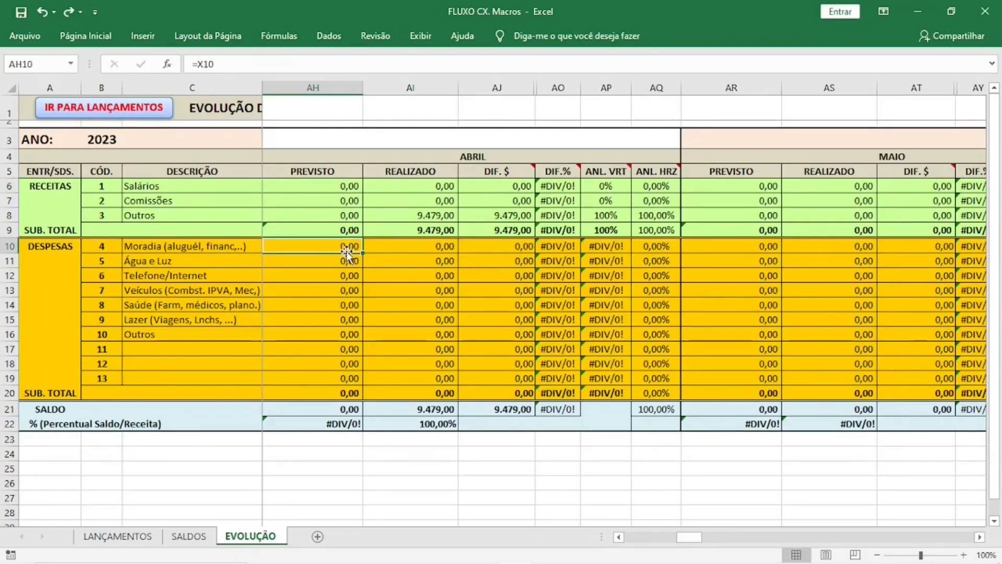
{"action": "left_click", "coordinate": [338, 215]}
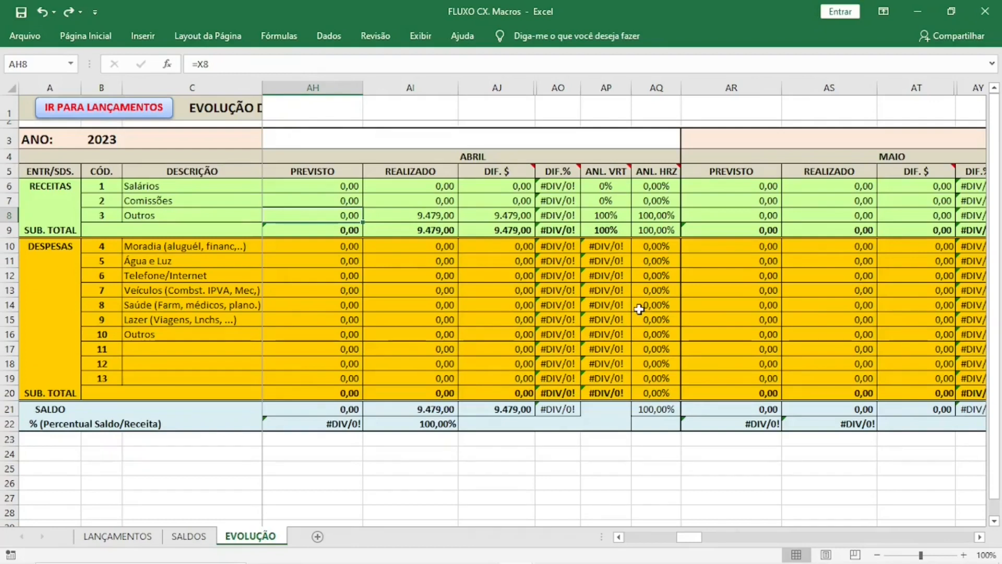
{"action": "key", "text": "F2"}
{"action": "key", "text": "BackSpace"}
{"action": "key", "text": "BackSpace"}
{"action": "key", "text": "BackSpace"}
{"action": "type", "text": "9"}
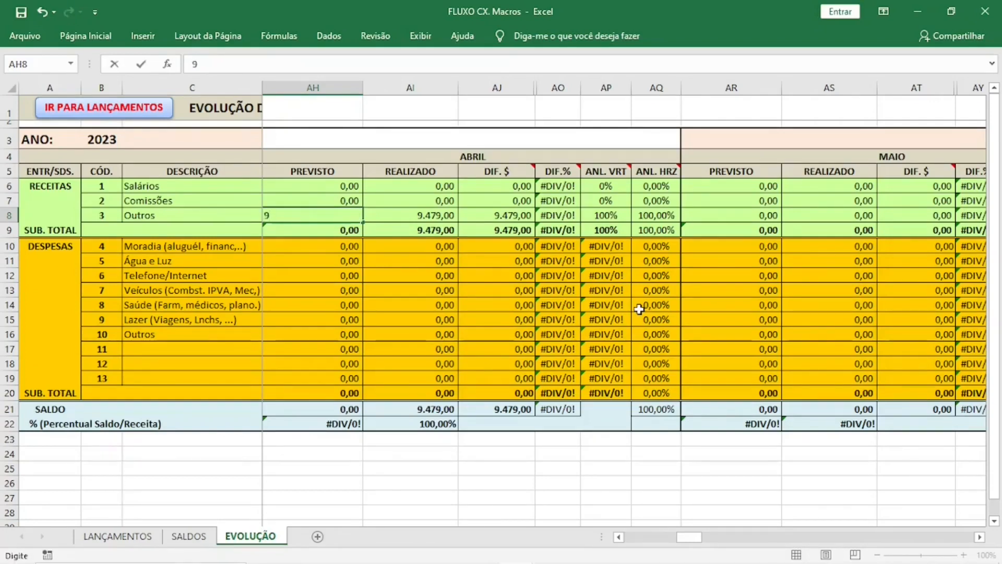
{"action": "type", "text": ".479"}
{"action": "key", "text": "Return"}
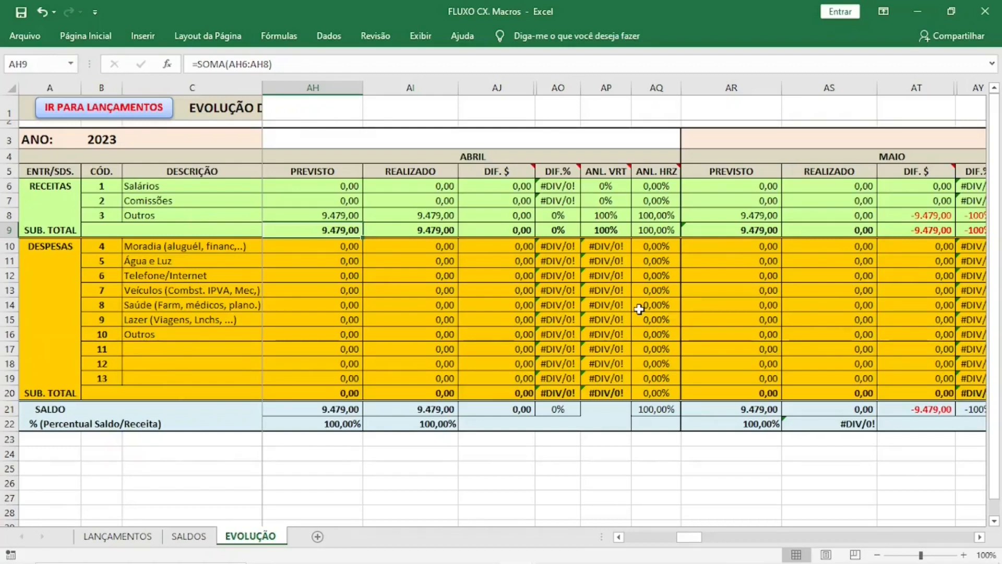
Set April's PREVISTO to 100 for the expense rows Moradia through Outros, filling the value down from Telefone/Internet.
{"action": "left_click", "coordinate": [330, 249]}
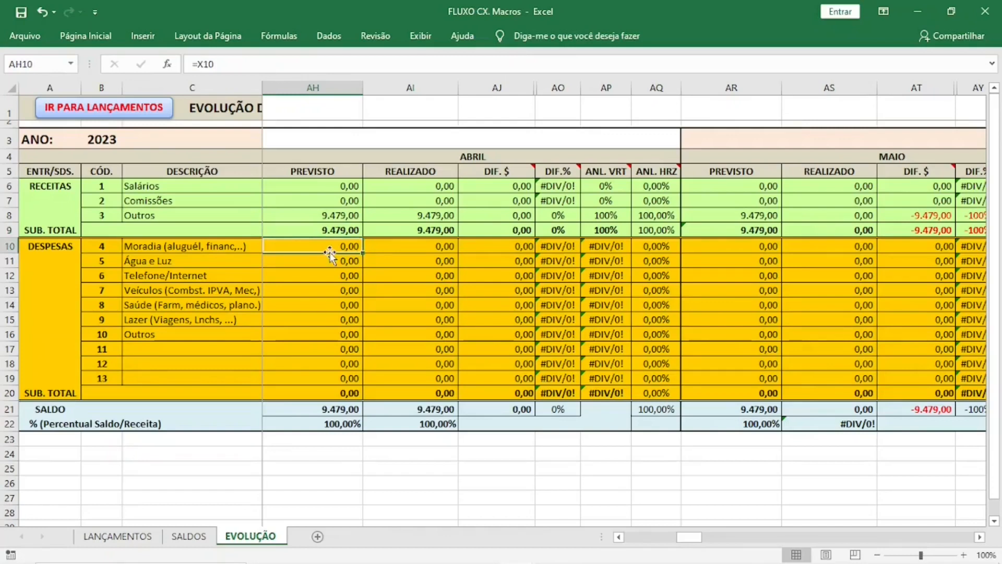
{"action": "type", "text": "100"}
{"action": "key", "text": "Return"}
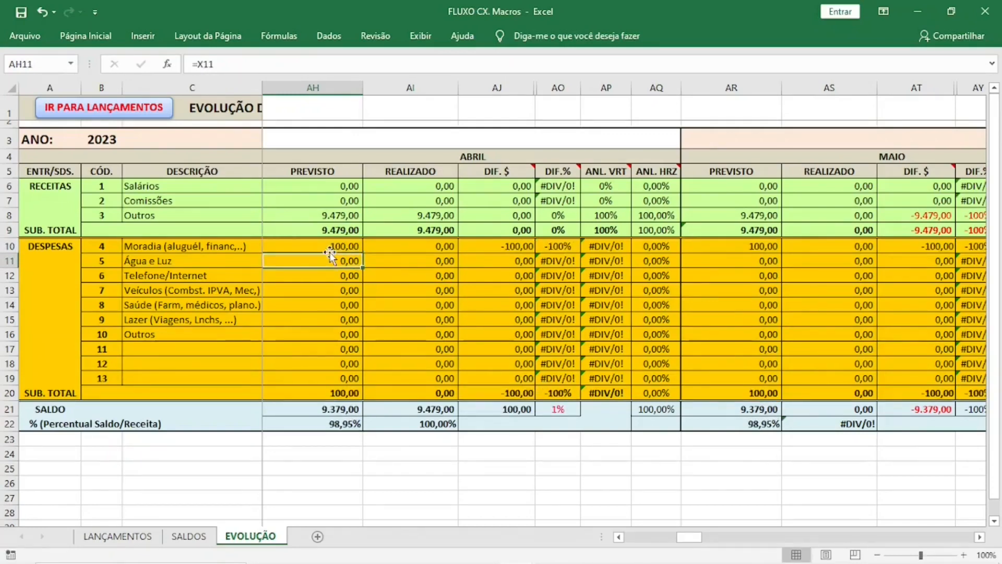
{"action": "type", "text": "100"}
{"action": "key", "text": "Return"}
{"action": "type", "text": "100"}
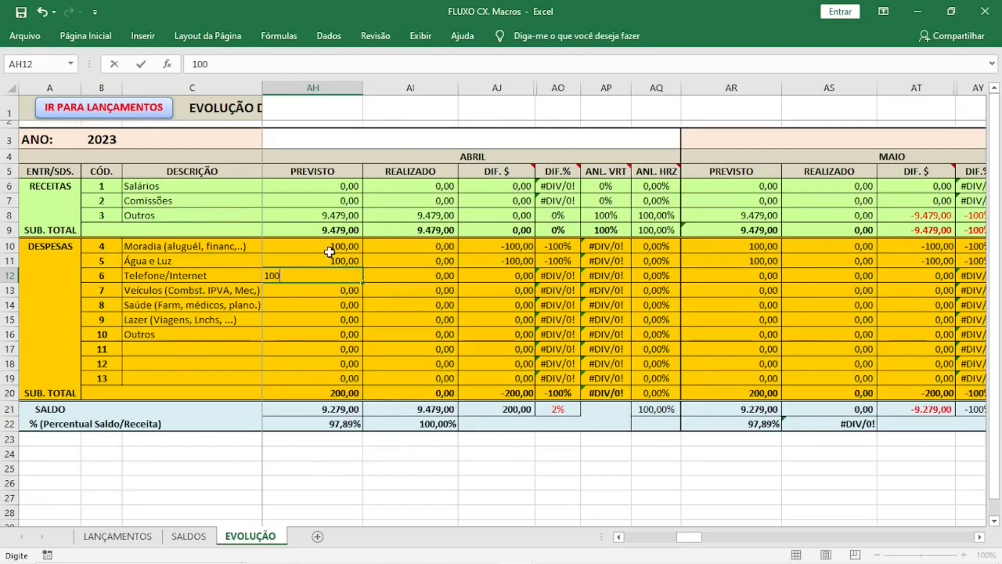
{"action": "key", "text": "Return"}
{"action": "left_click", "coordinate": [328, 271]}
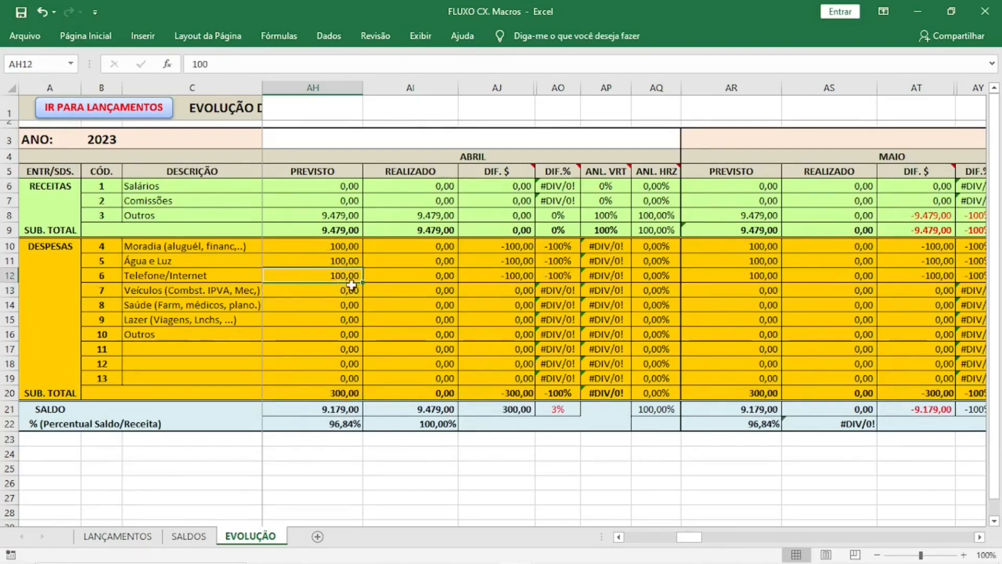
{"action": "left_click_drag", "start_coordinate": [363, 282], "coordinate": [364, 335]}
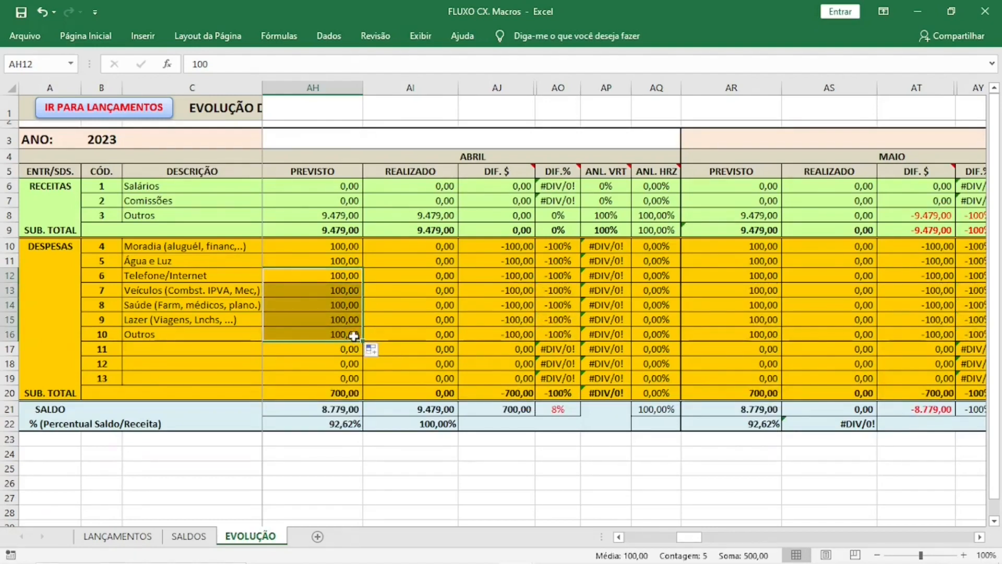
Enter May's PREVISTO income values: Salários 5000, Comissões 2000 and Outros 500.
{"action": "left_click", "coordinate": [725, 191]}
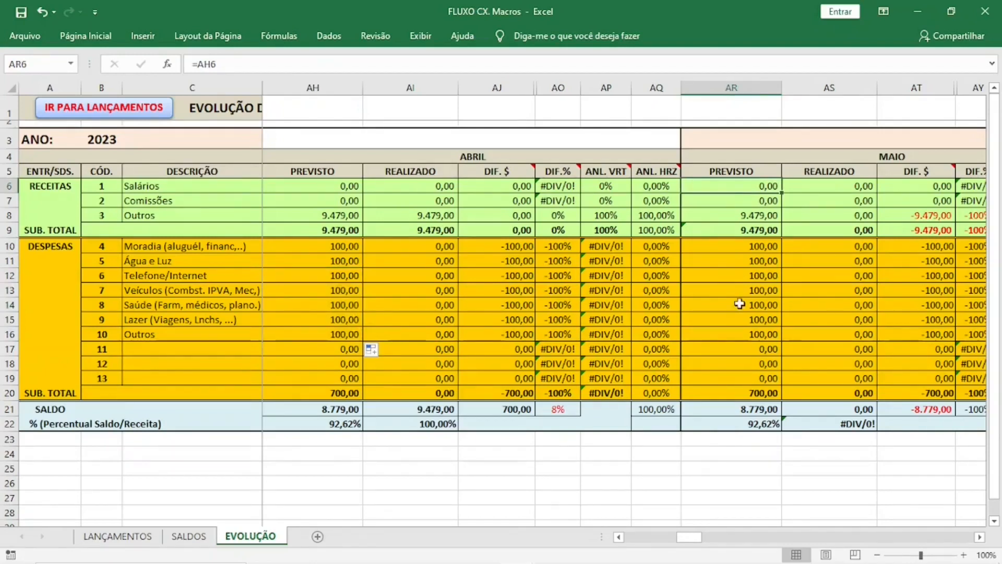
{"action": "type", "text": "5000"}
{"action": "key", "text": "Return"}
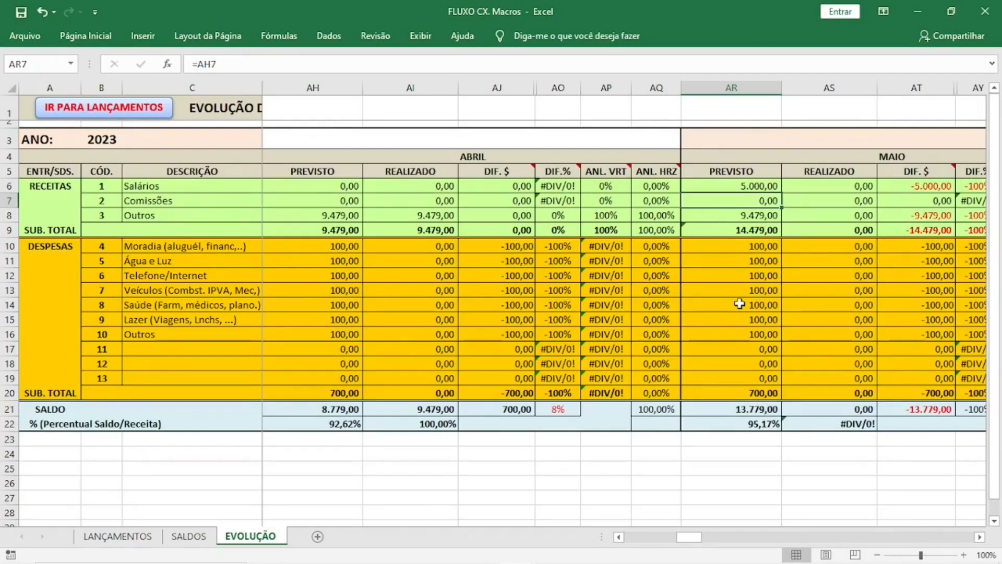
{"action": "type", "text": "2000"}
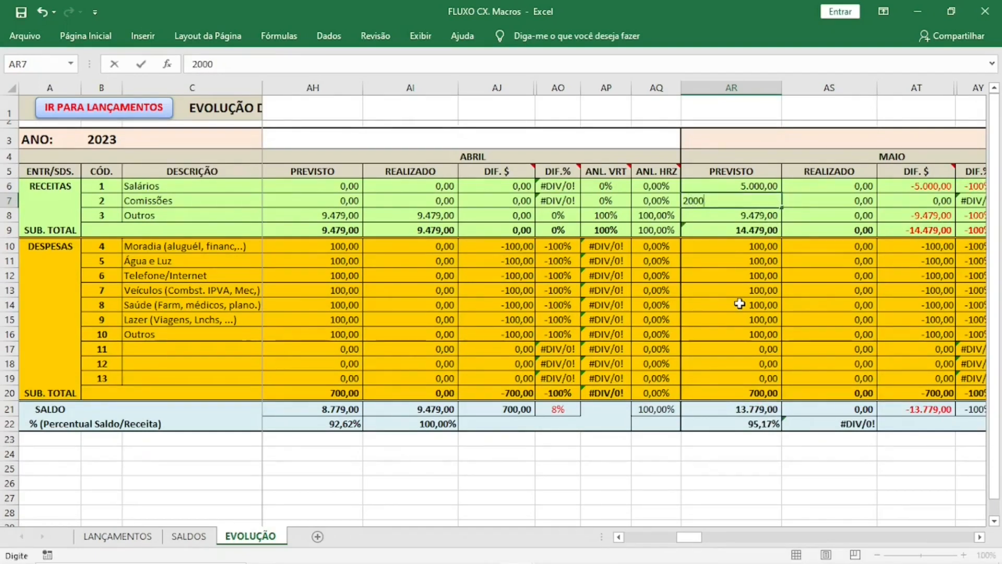
{"action": "key", "text": "Return"}
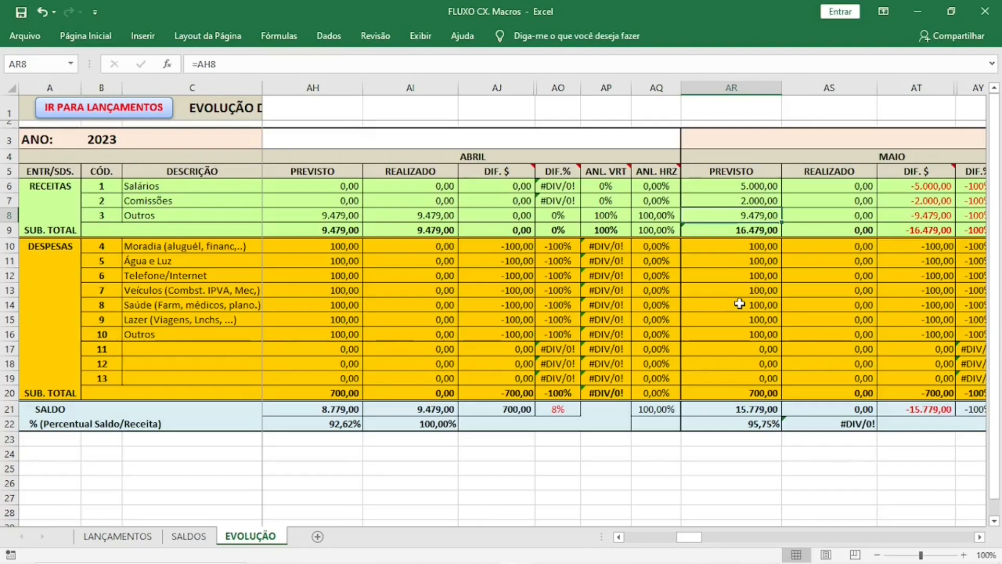
{"action": "type", "text": "500"}
{"action": "key", "text": "Return"}
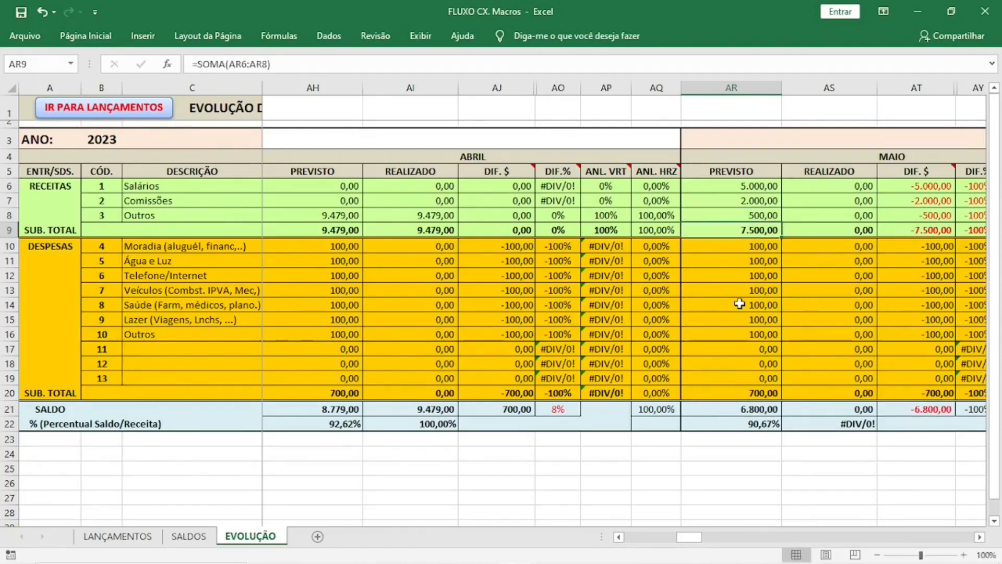
Enter May's PREVISTO expenses: Moradia 2000, Água e Luz 300, Telefone/Internet 250 and Veículos 400.
{"action": "key", "text": "Return"}
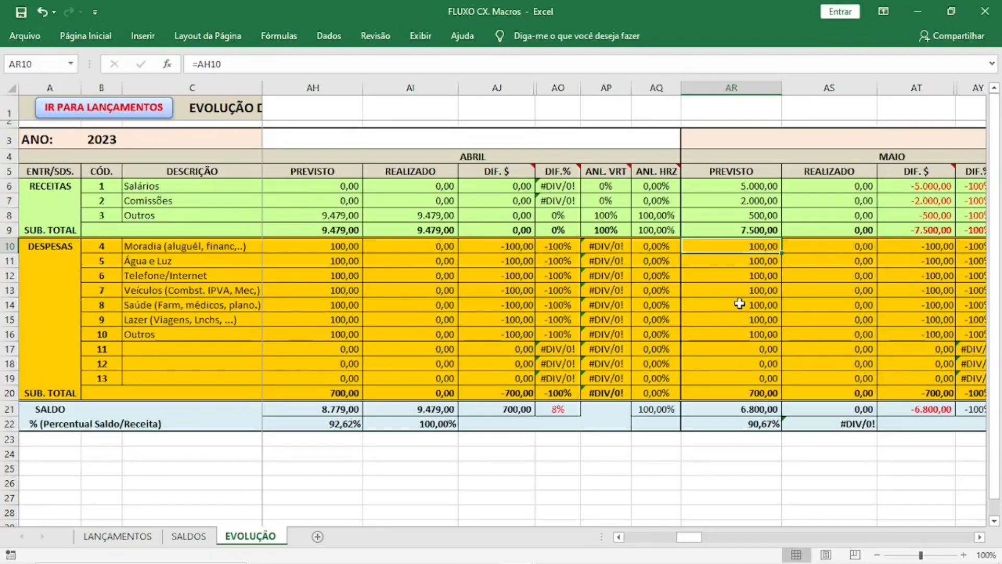
{"action": "type", "text": "200"}
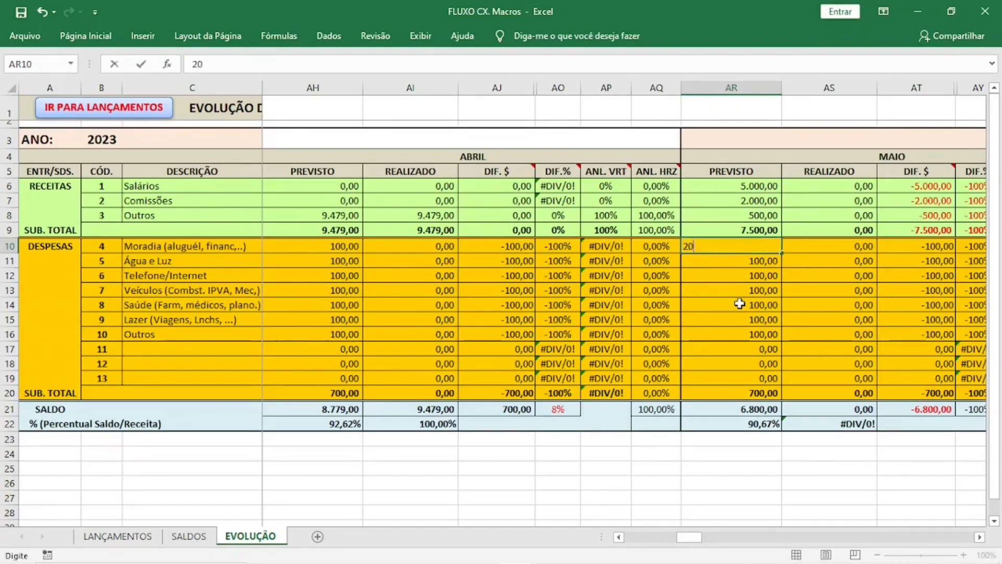
{"action": "key", "text": "Return"}
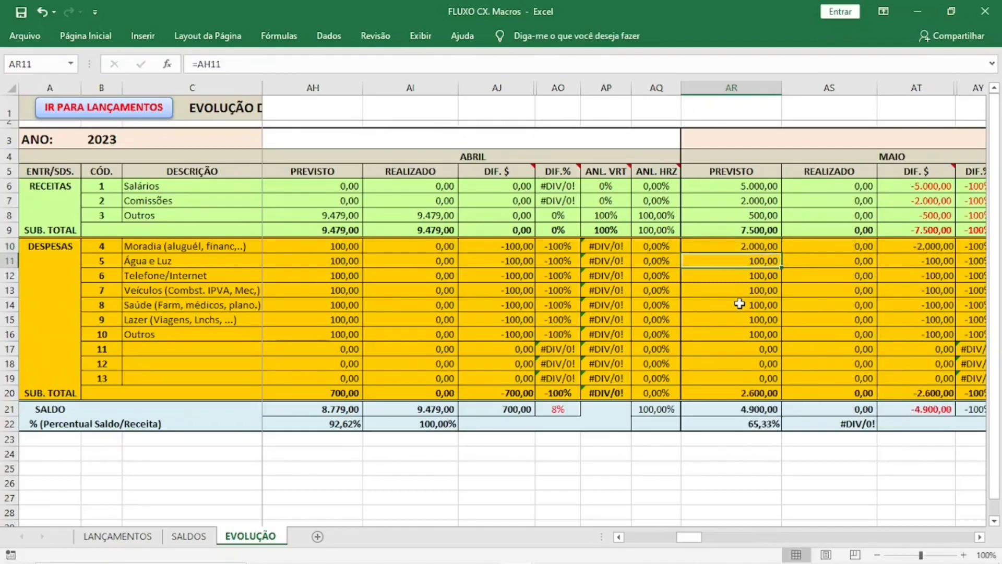
{"action": "type", "text": "300"}
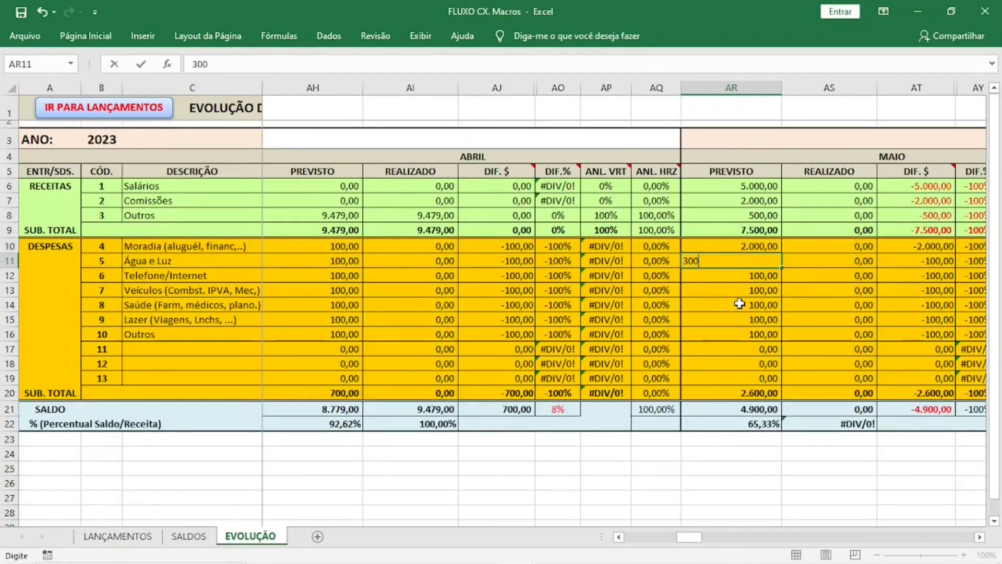
{"action": "key", "text": "Return"}
{"action": "type", "text": "250"}
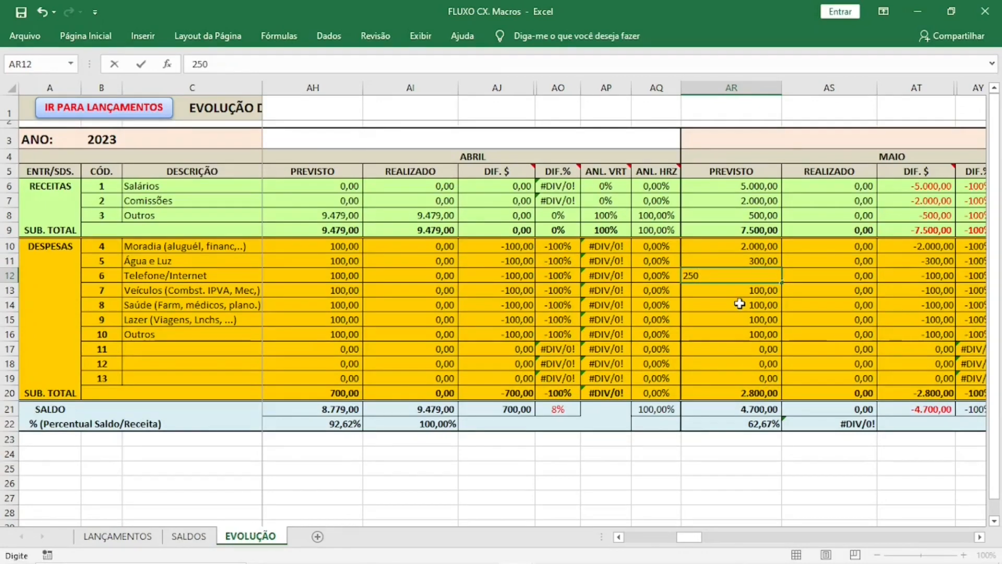
{"action": "key", "text": "Return"}
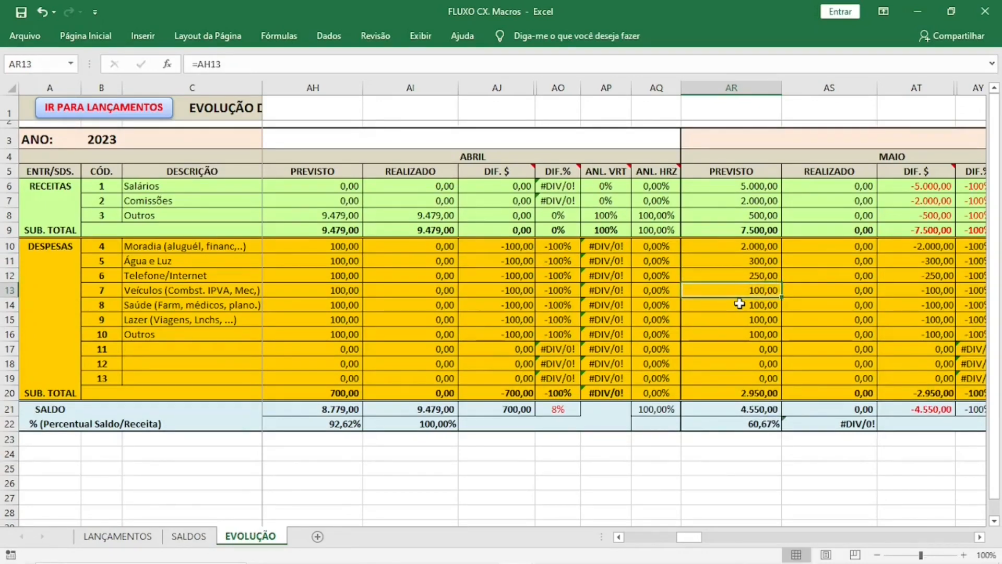
{"action": "type", "text": "400"}
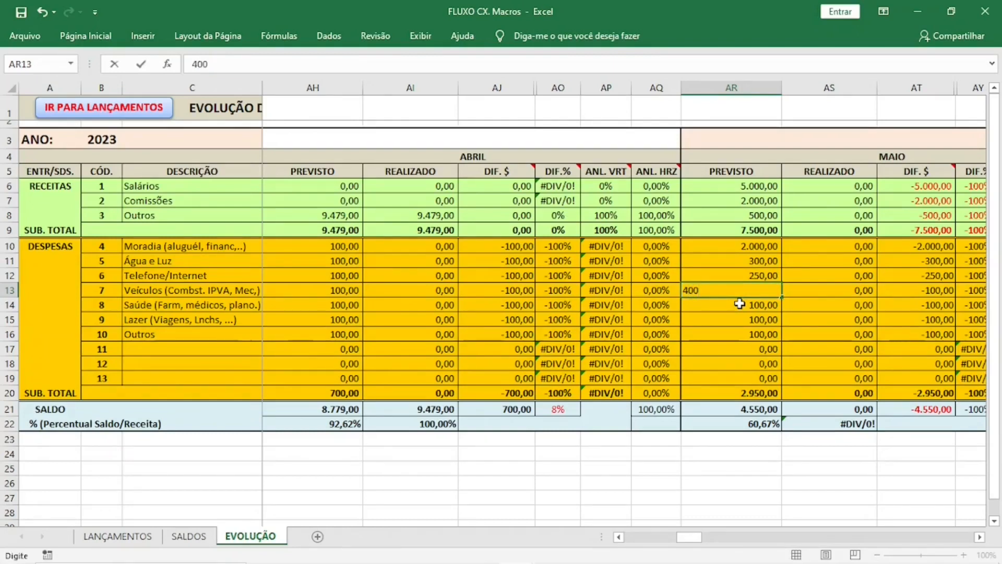
{"action": "key", "text": "Return"}
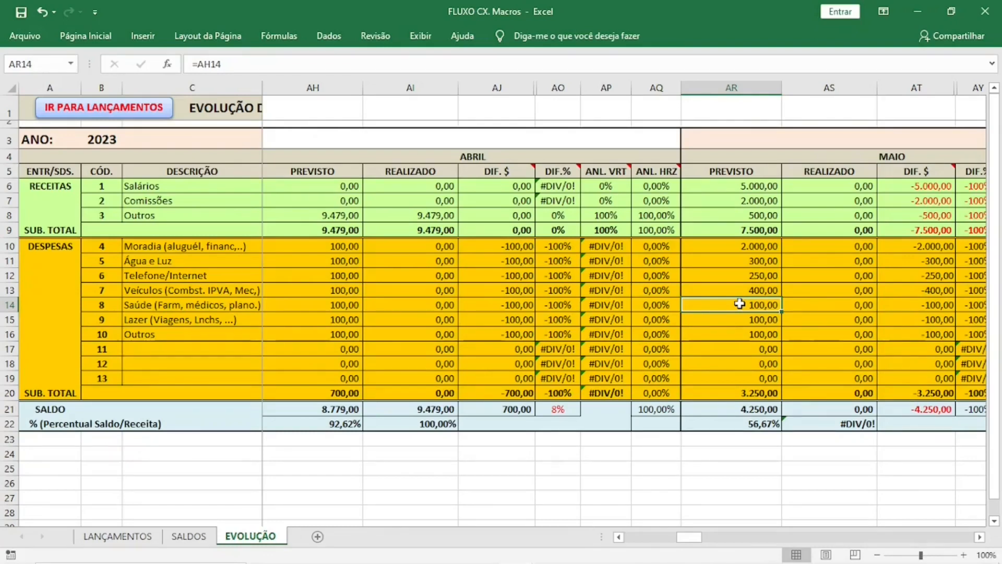
Enter May's remaining PREVISTO expenses: Saúde 100, Lazer 500 and Outros 2000.
{"action": "type", "text": "100"}
{"action": "key", "text": "ctrl+Return"}
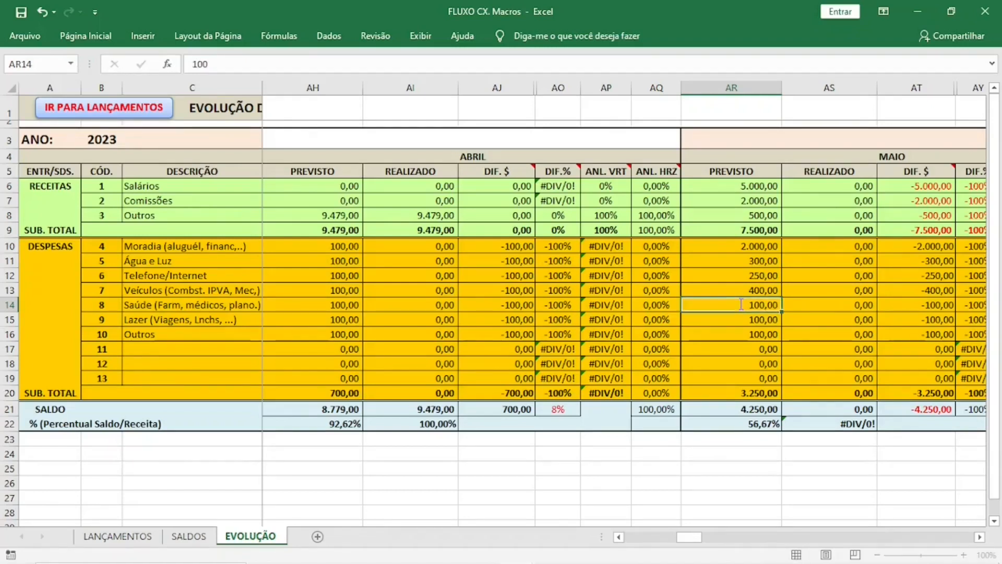
{"action": "key", "text": "Down"}
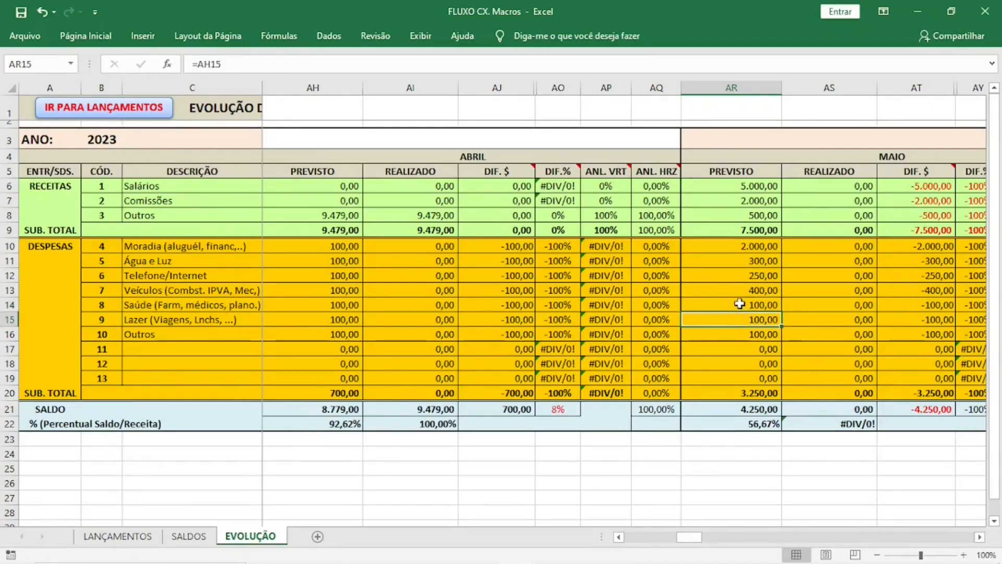
{"action": "type", "text": "5000"}
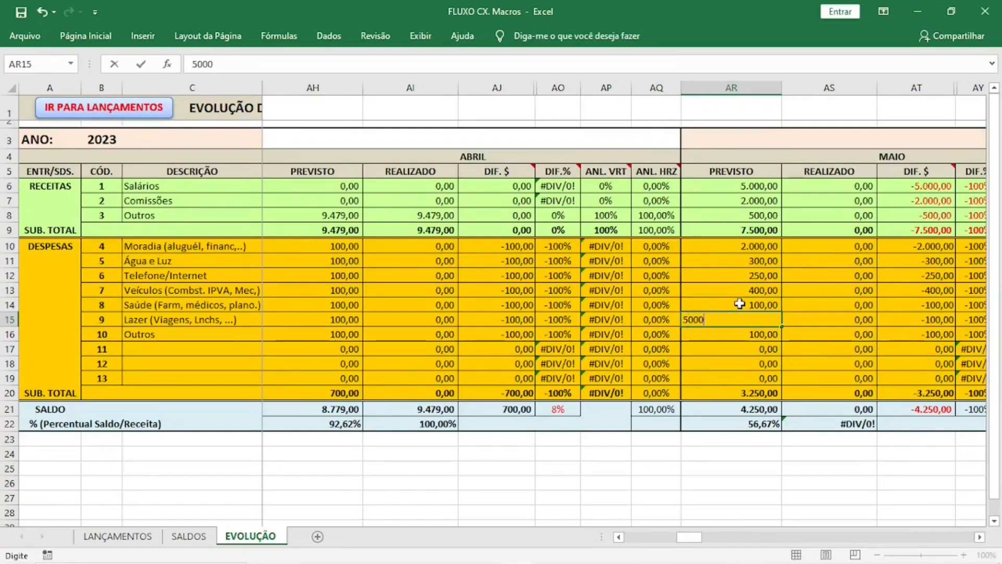
{"action": "key", "text": "BackSpace"}
{"action": "key", "text": "Return"}
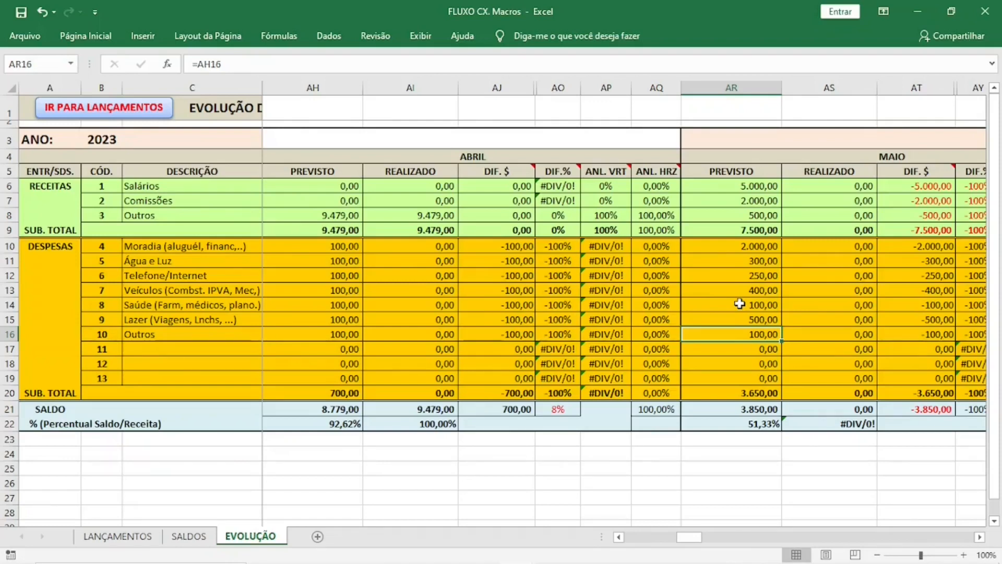
{"action": "type", "text": "2000"}
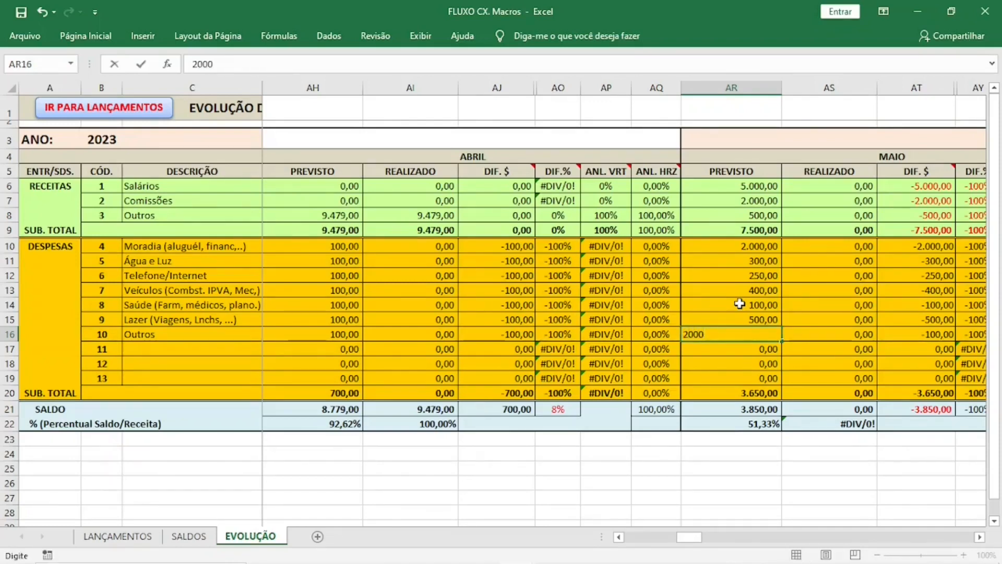
{"action": "key", "text": "Return"}
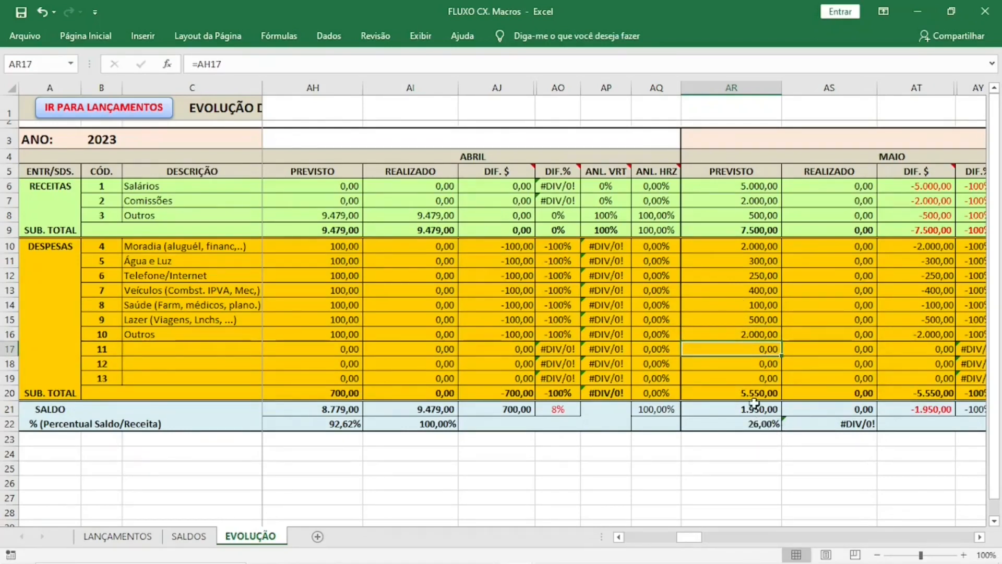
Set July's PREVISTO value for Veículos to 600.
{"action": "left_click", "coordinate": [981, 538]}
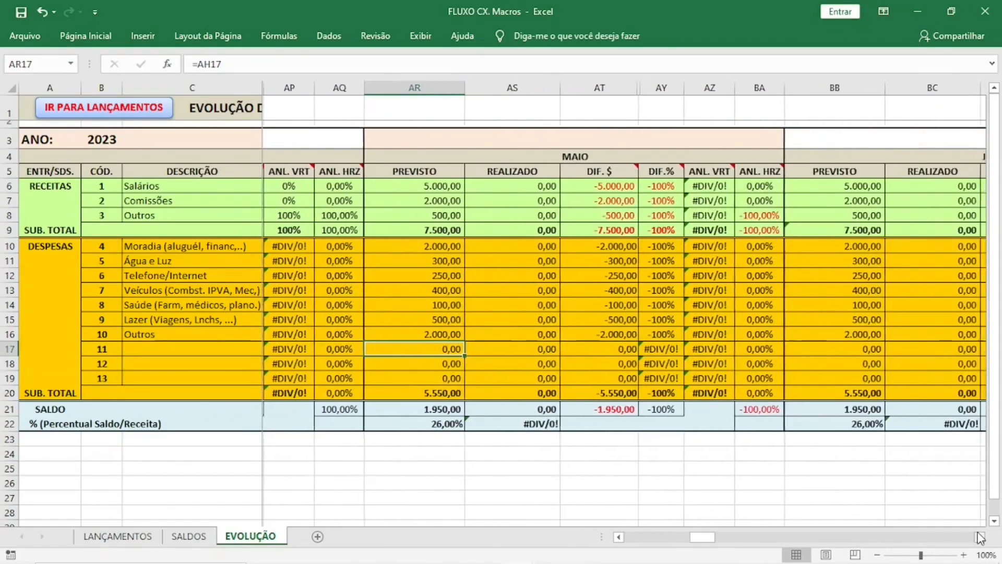
{"action": "left_click", "coordinate": [980, 537]}
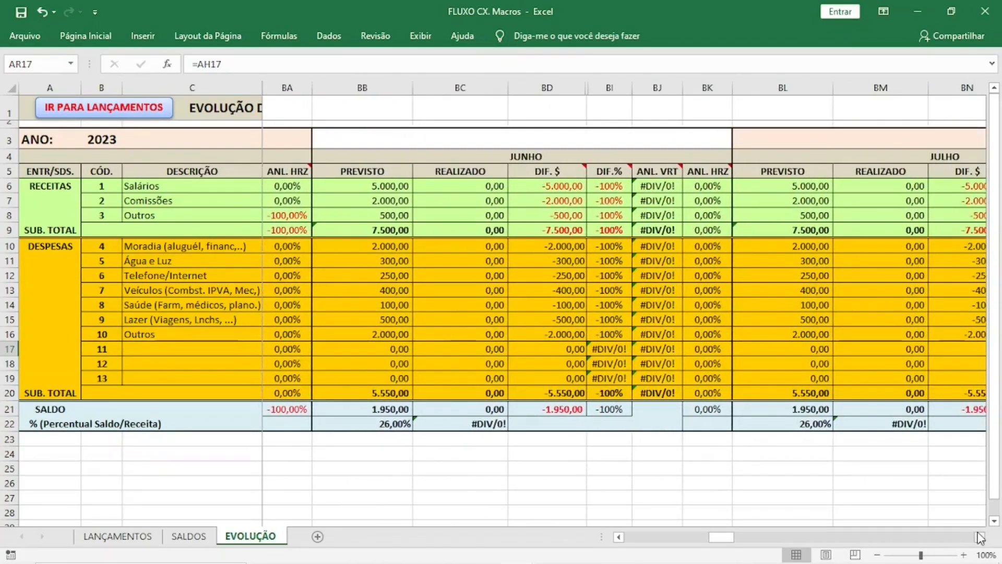
{"action": "left_click", "coordinate": [981, 537]}
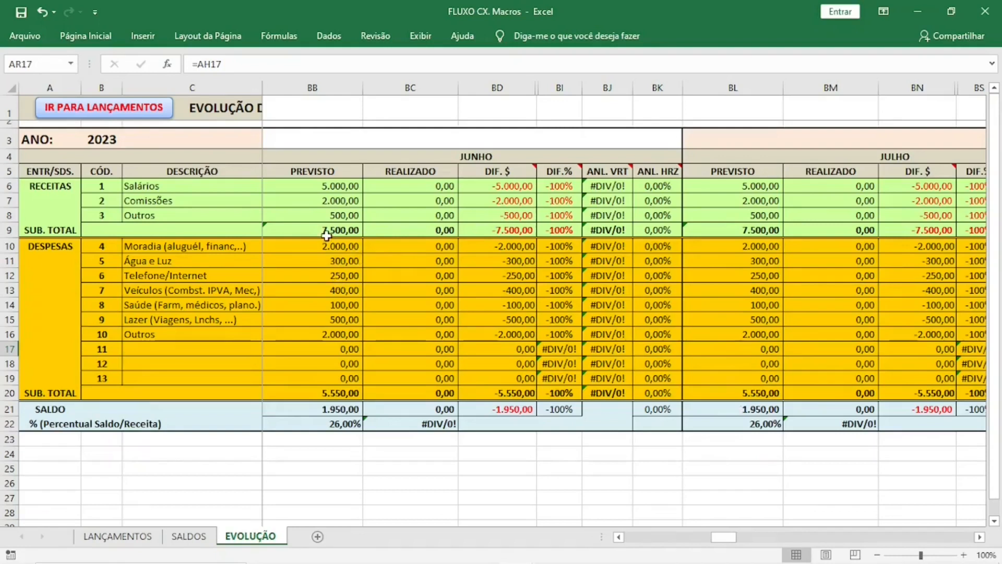
{"action": "left_click", "coordinate": [307, 291]}
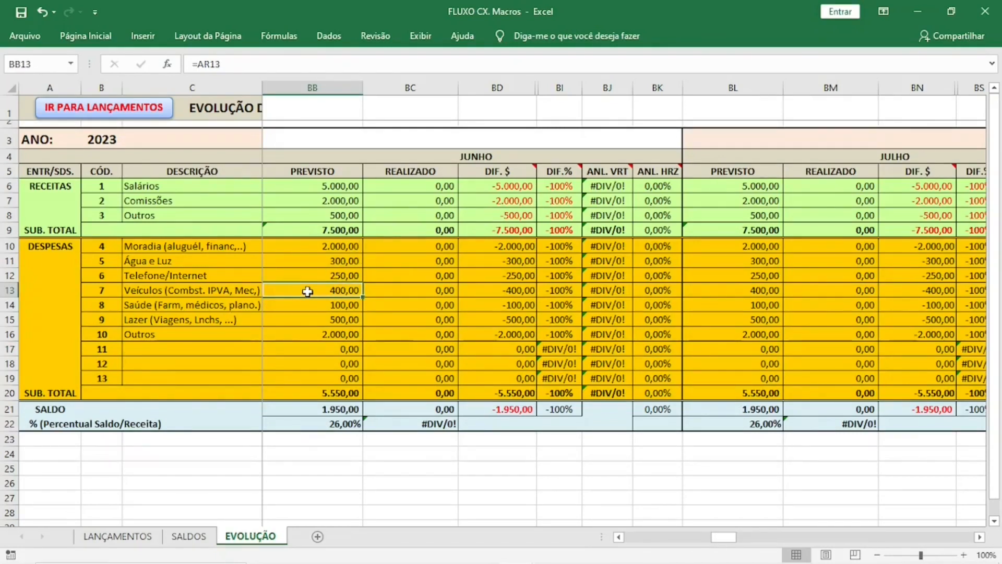
{"action": "left_click", "coordinate": [718, 287]}
{"action": "type", "text": "660"}
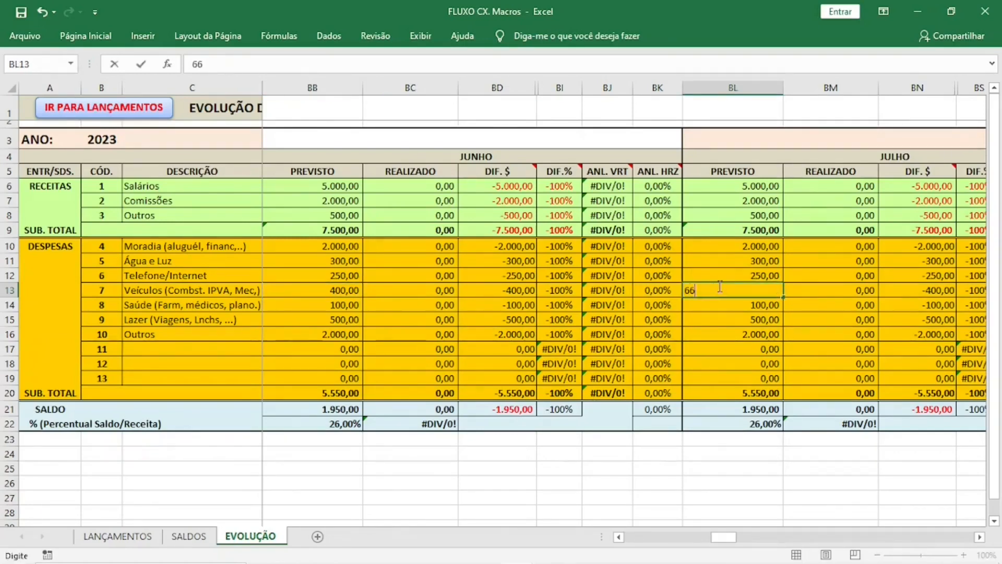
{"action": "key", "text": "BackSpace"}
{"action": "key", "text": "BackSpace"}
{"action": "type", "text": "00"}
{"action": "key", "text": "Return"}
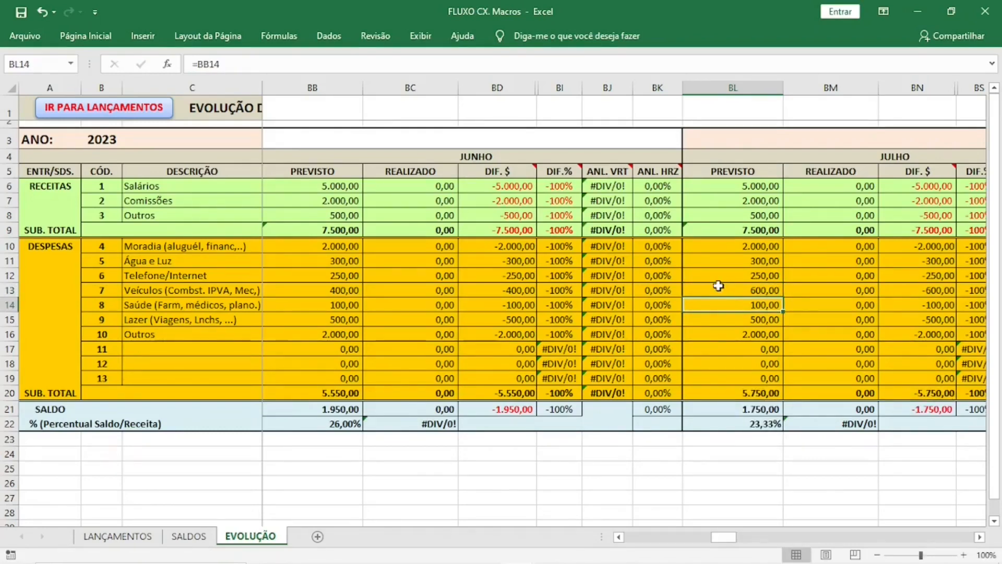
Return to January on the EVOLUÇÃO sheet, then switch to the LANÇAMENTOS sheet and examine its available entry rows.
{"action": "left_click_drag", "start_coordinate": [734, 543], "coordinate": [612, 541]}
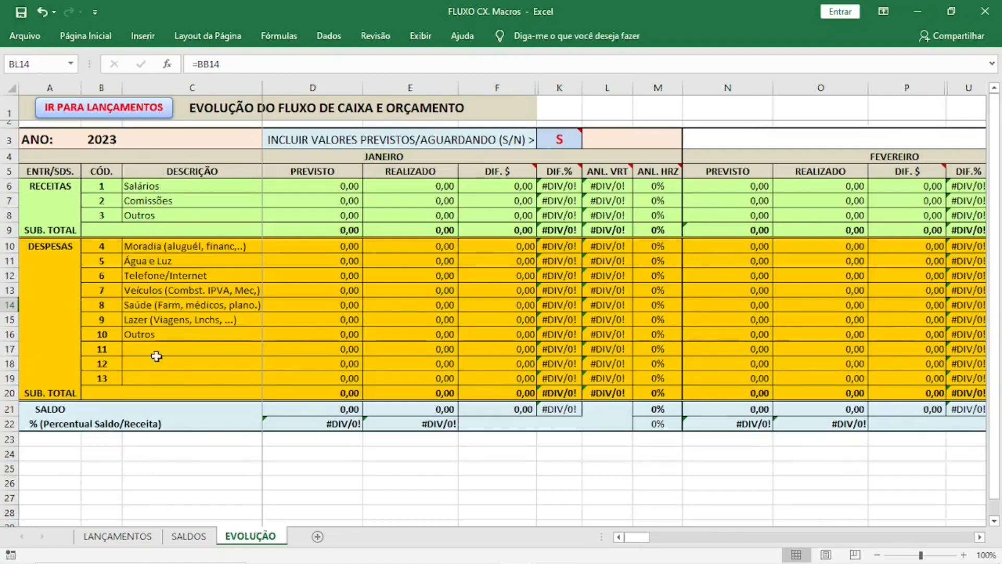
{"action": "left_click", "coordinate": [146, 543]}
{"action": "left_click", "coordinate": [217, 366]}
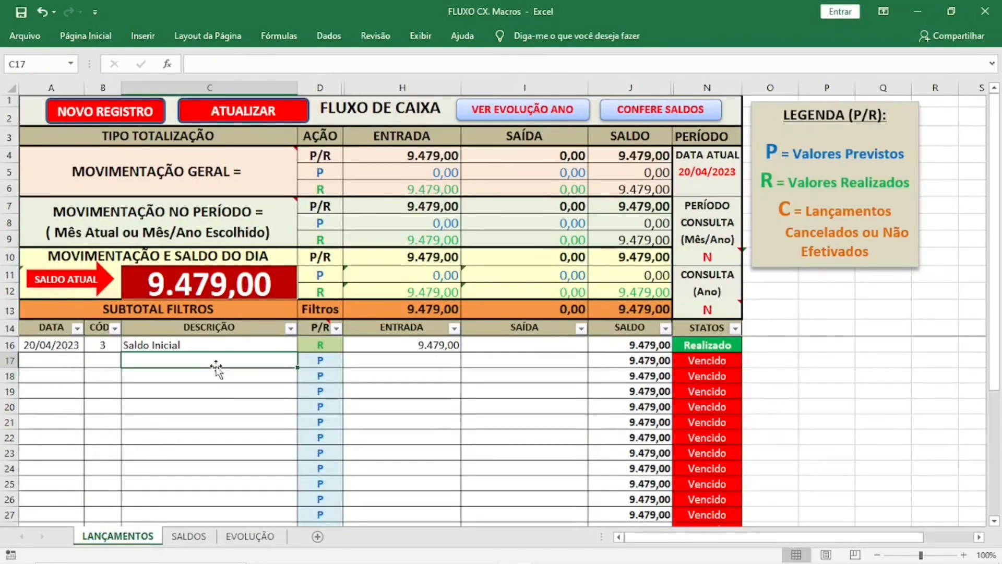
{"action": "left_click", "coordinate": [29, 362]}
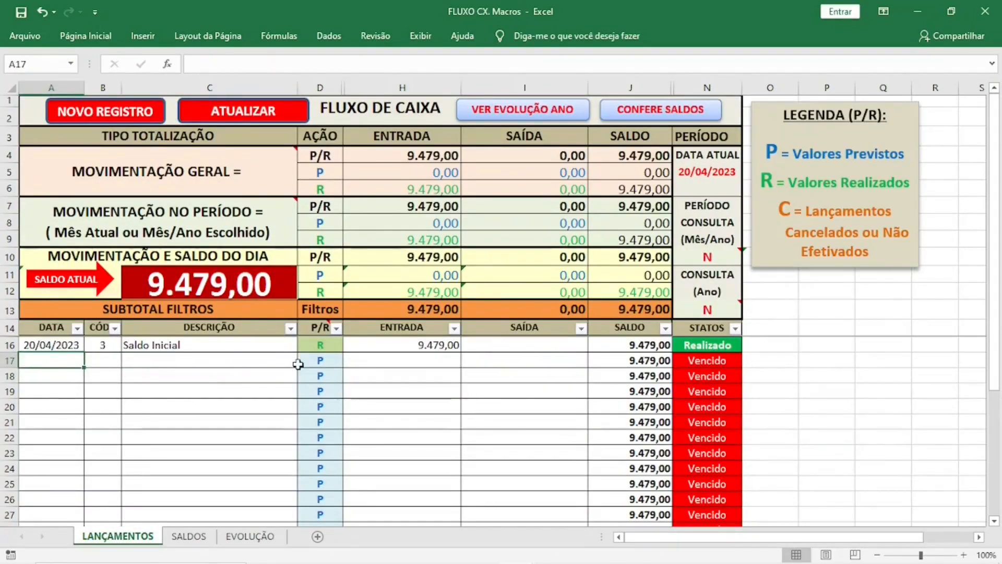
{"action": "scroll", "coordinate": [337, 396], "scroll_direction": "down", "scroll_amount": 3}
{"action": "scroll", "coordinate": [338, 395], "scroll_direction": "up", "scroll_amount": 3}
{"action": "scroll", "coordinate": [338, 395], "scroll_direction": "down", "scroll_amount": 3}
{"action": "scroll", "coordinate": [338, 396], "scroll_direction": "up", "scroll_amount": 3}
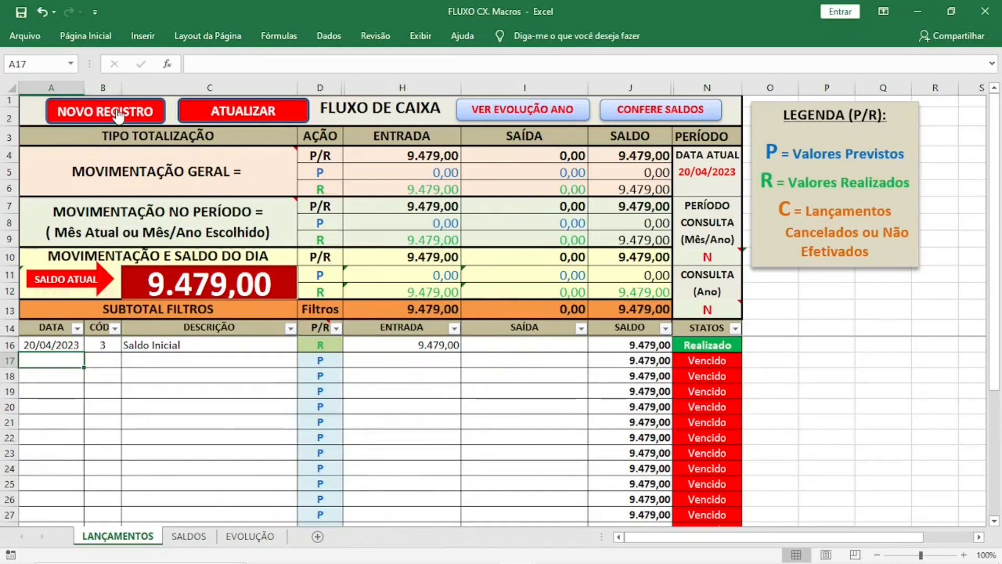
{"action": "scroll", "coordinate": [117, 227], "scroll_direction": "down", "scroll_amount": 2}
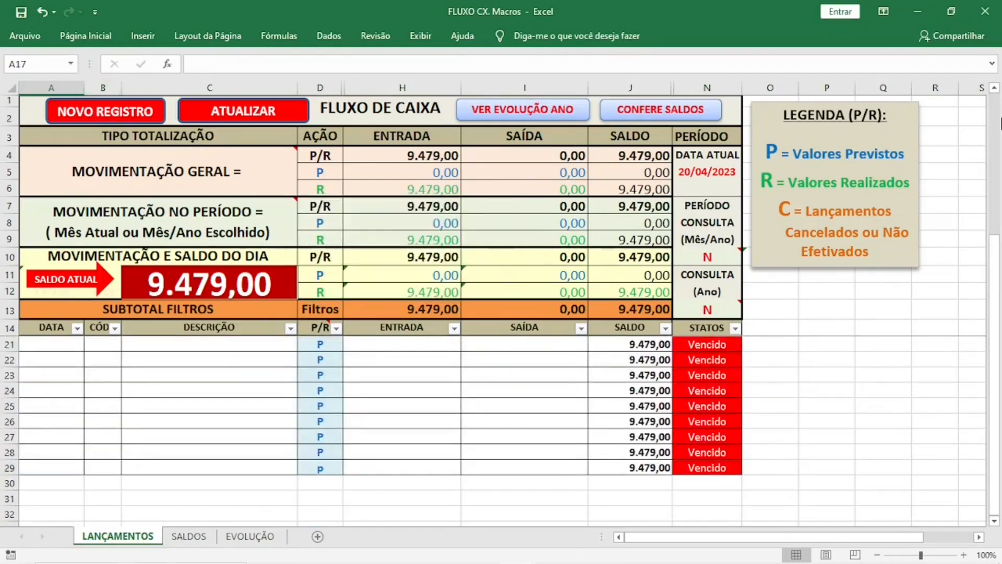
{"action": "scroll", "coordinate": [994, 177], "scroll_direction": "up", "scroll_amount": 2}
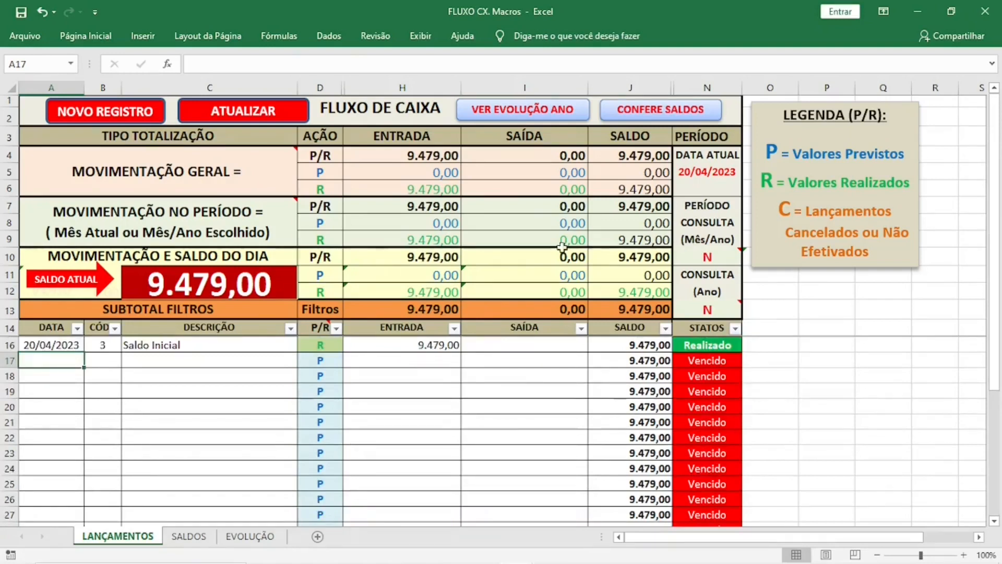
Copy the 20/04/2023 date from the Saldo Inicial entry into the DATA cells of rows 17 to 23.
{"action": "left_click", "coordinate": [79, 348]}
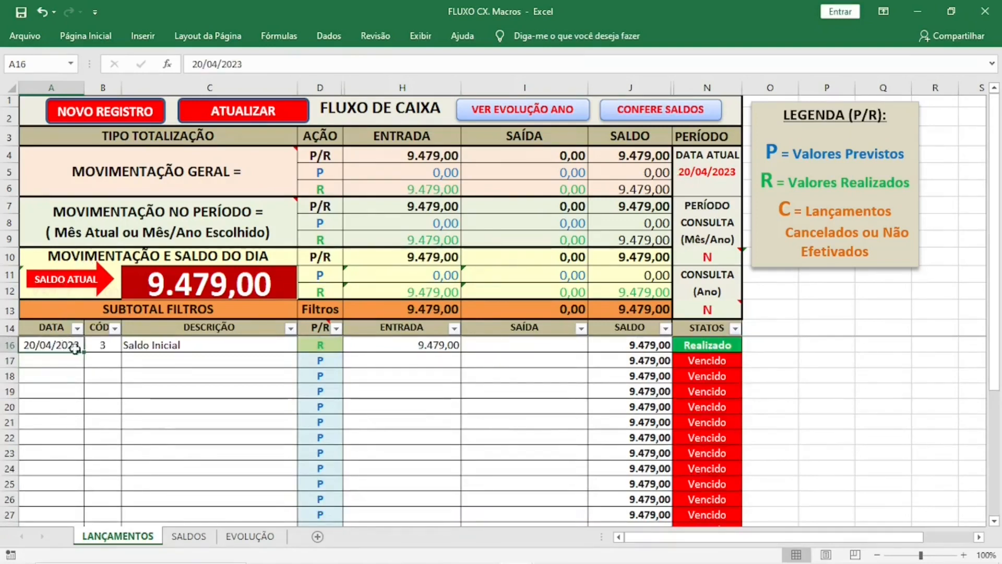
{"action": "left_click_drag", "start_coordinate": [83, 351], "coordinate": [61, 449]}
{"action": "key", "text": "ctrl+c"}
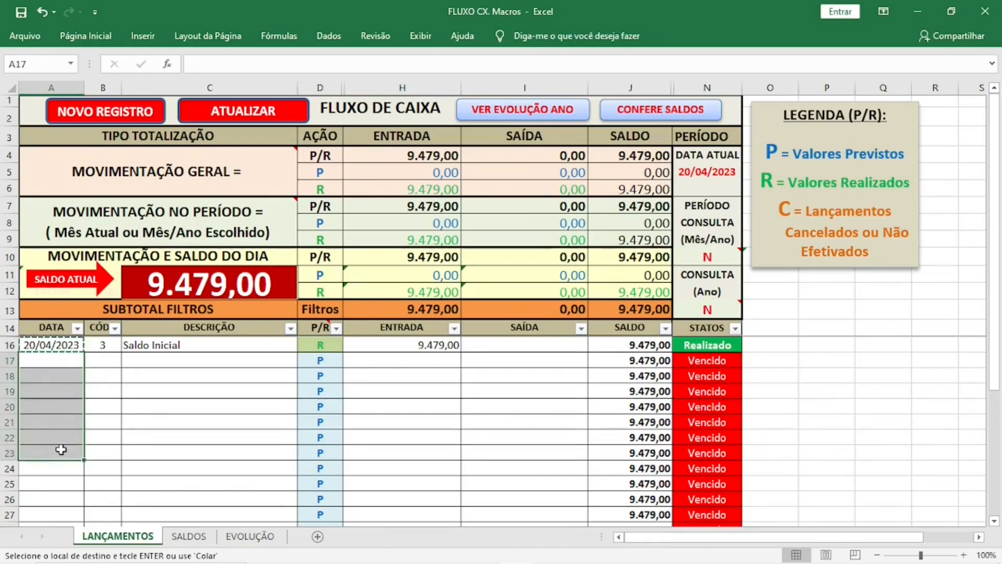
{"action": "key", "text": "ctrl+v"}
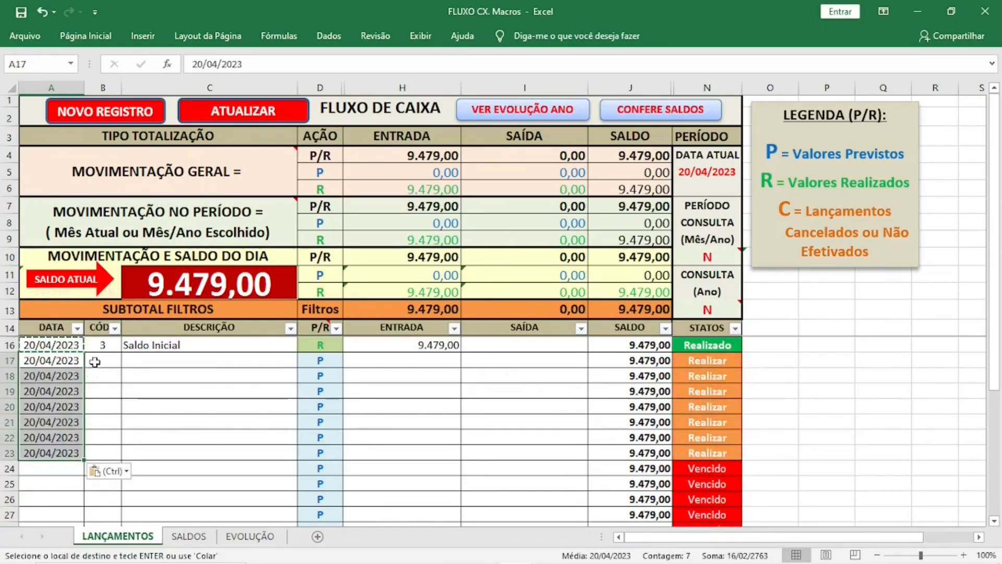
Enter code 9 for the row 17 entry and check the category codes on the EVOLUÇÃO sheet before returning to LANÇAMENTOS.
{"action": "left_click", "coordinate": [95, 362]}
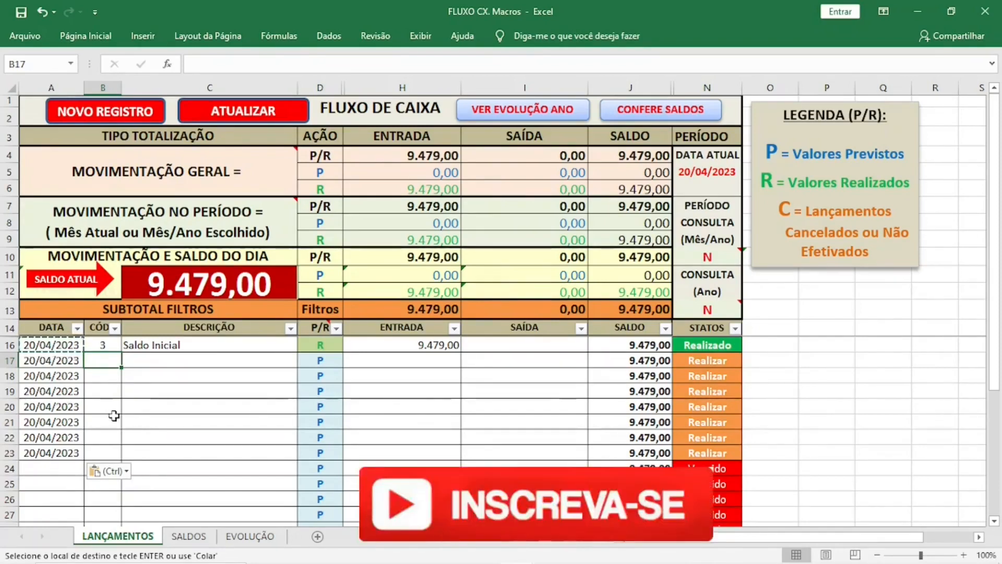
{"action": "type", "text": "9"}
{"action": "key", "text": "Tab"}
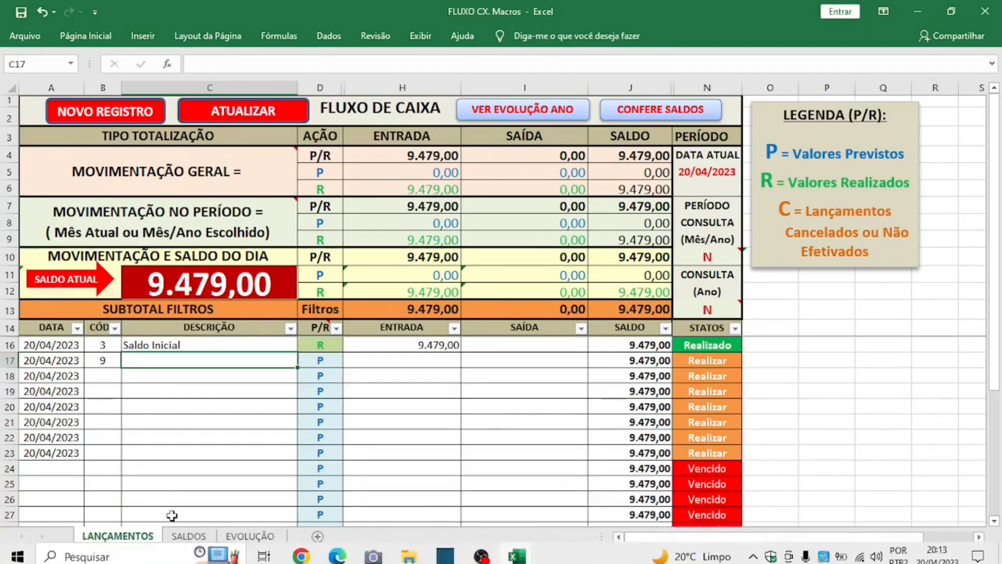
{"action": "left_click", "coordinate": [244, 538]}
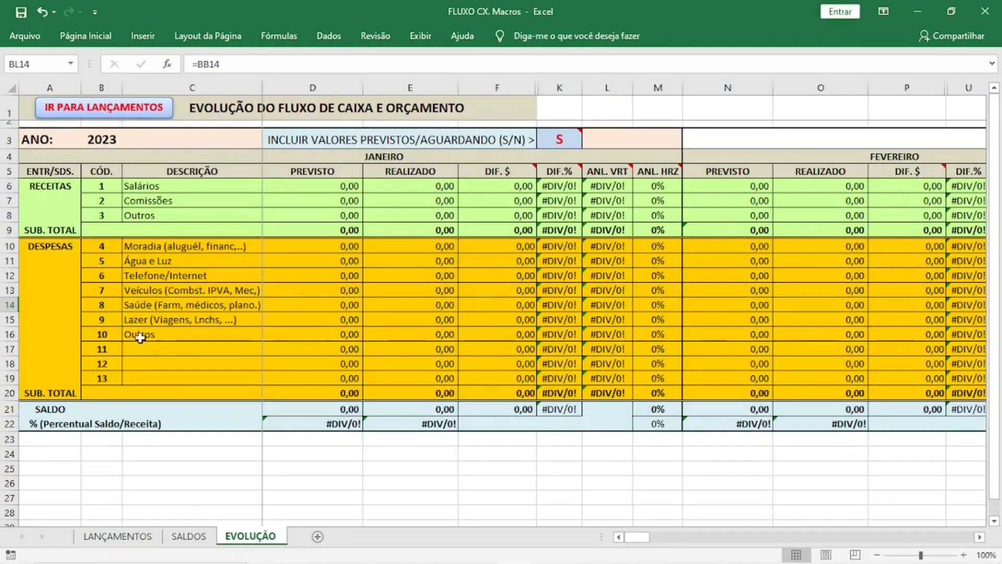
{"action": "left_click", "coordinate": [140, 337]}
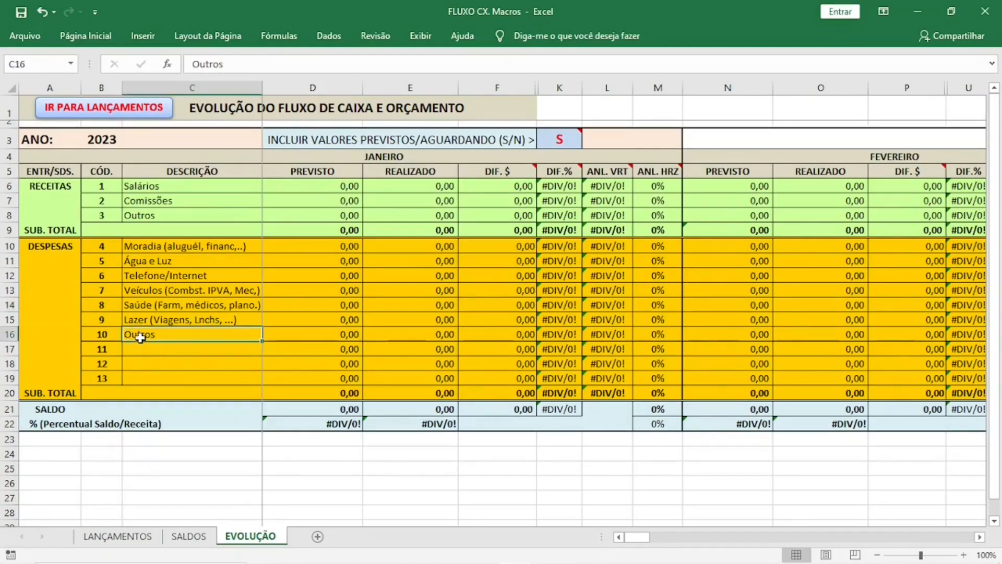
{"action": "left_click", "coordinate": [137, 539]}
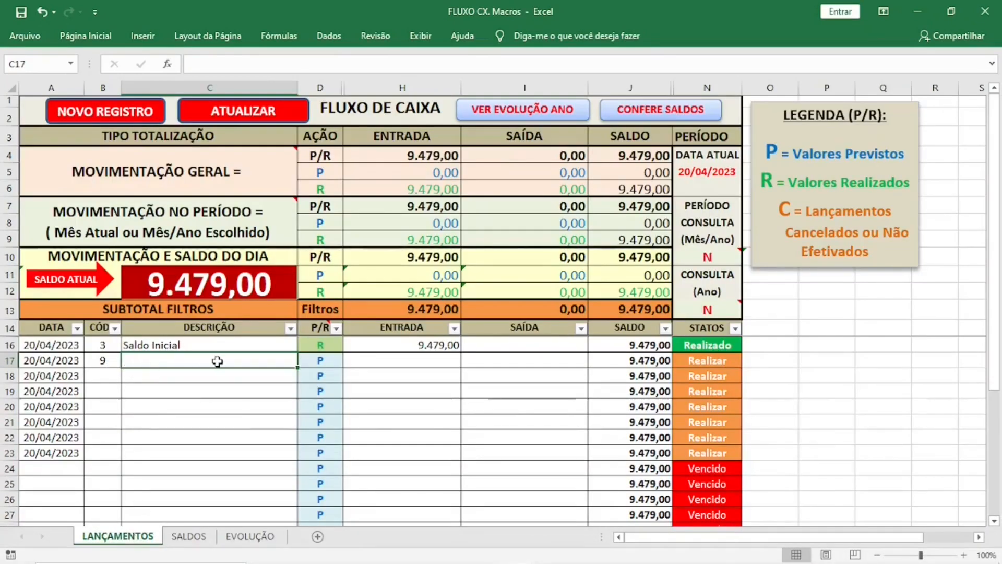
Complete the row 17 entry with description Jantar, P/R value R and a SAÍDA of 300.
{"action": "type", "text": "Ja"}
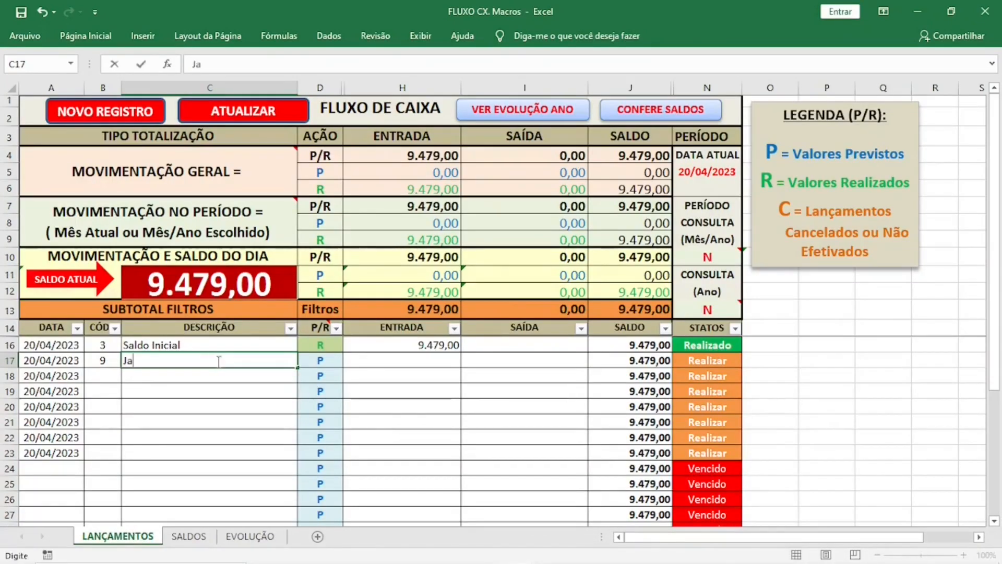
{"action": "type", "text": "ntar"}
{"action": "key", "text": "Tab"}
{"action": "type", "text": "r"}
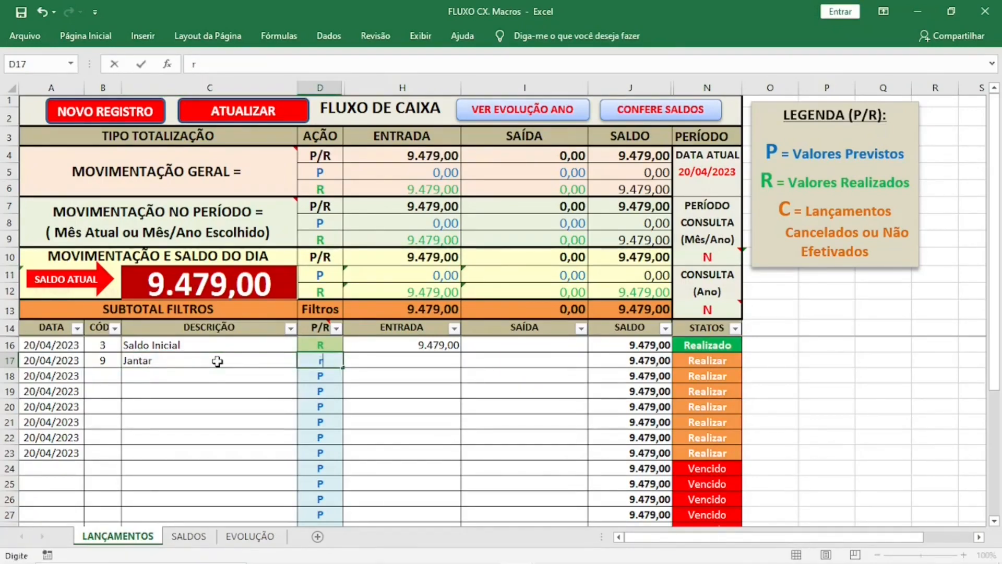
{"action": "type", "text": "r"}
{"action": "key", "text": "Tab"}
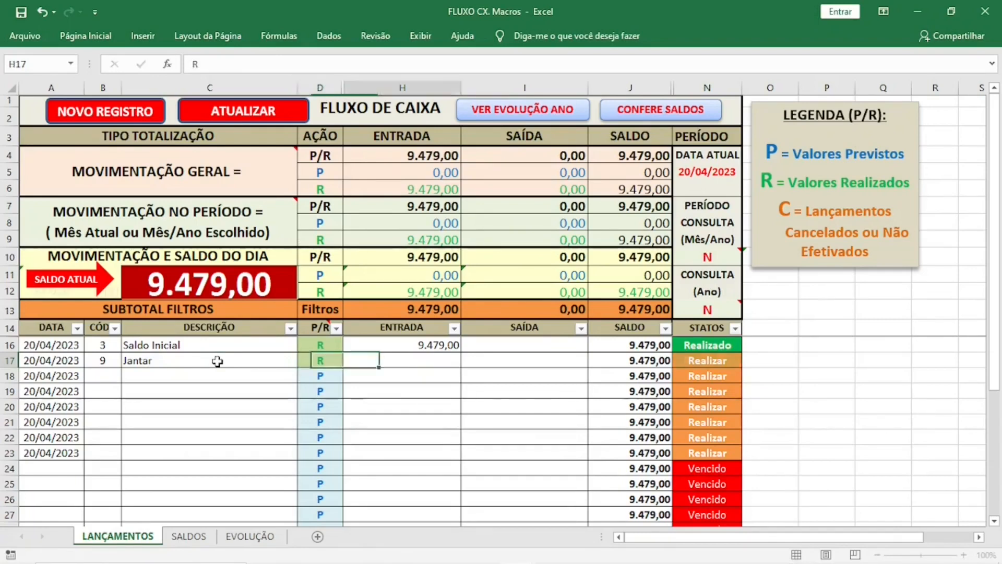
{"action": "key", "text": "Tab"}
{"action": "type", "text": "300"}
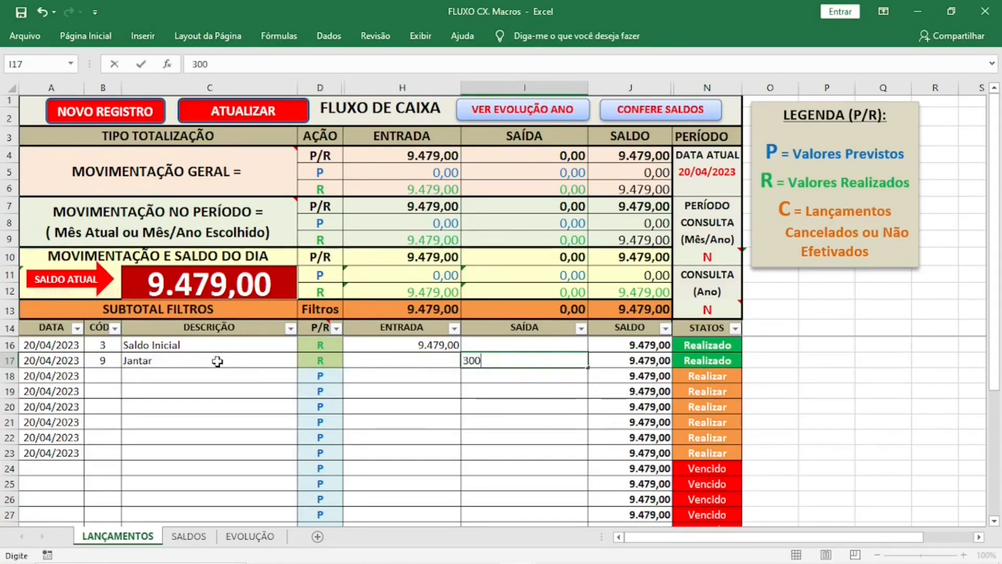
{"action": "key", "text": "Return"}
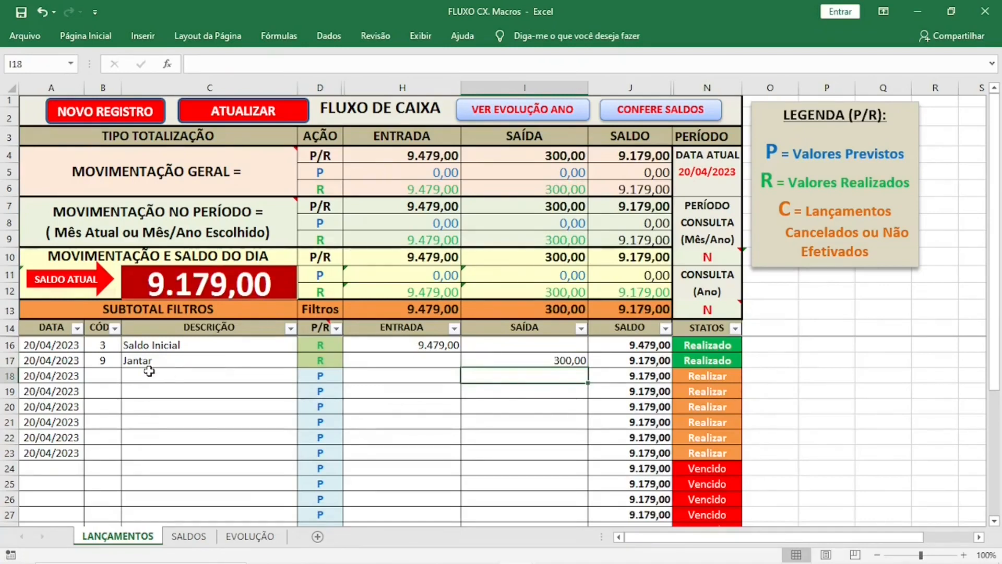
Enter code 10 for the row 18 entry.
{"action": "left_click", "coordinate": [112, 376]}
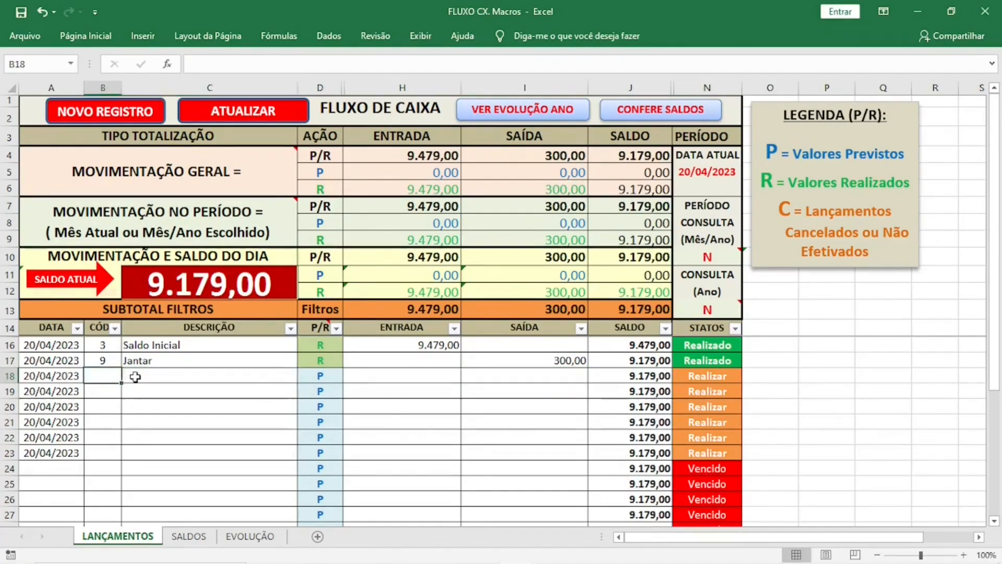
{"action": "left_click", "coordinate": [135, 376]}
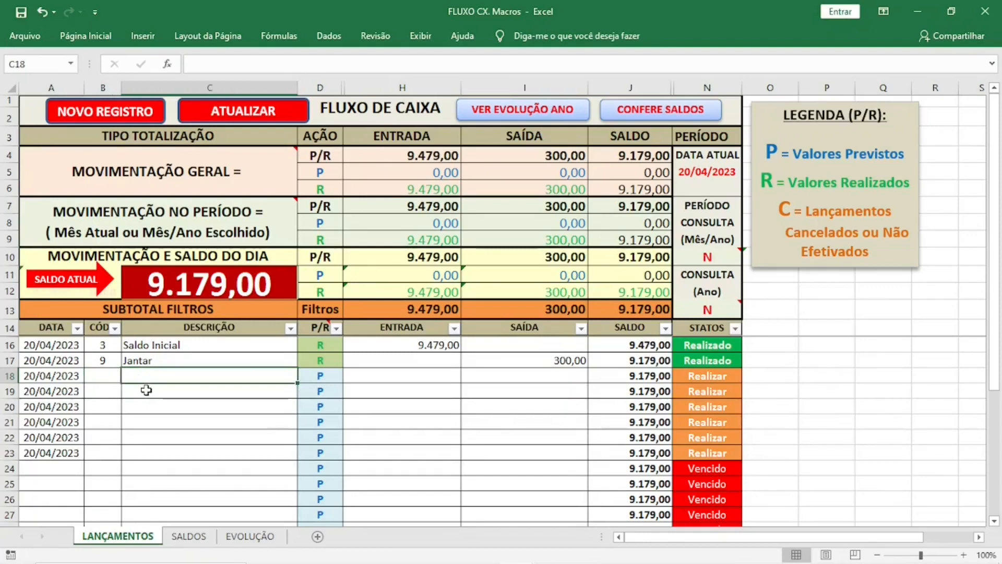
{"action": "key", "text": "Left"}
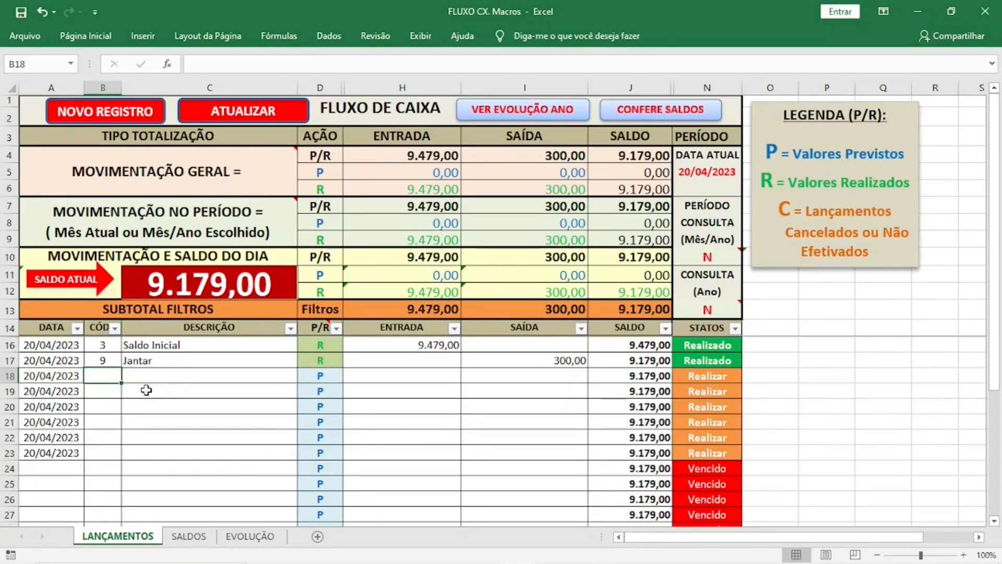
{"action": "type", "text": "10"}
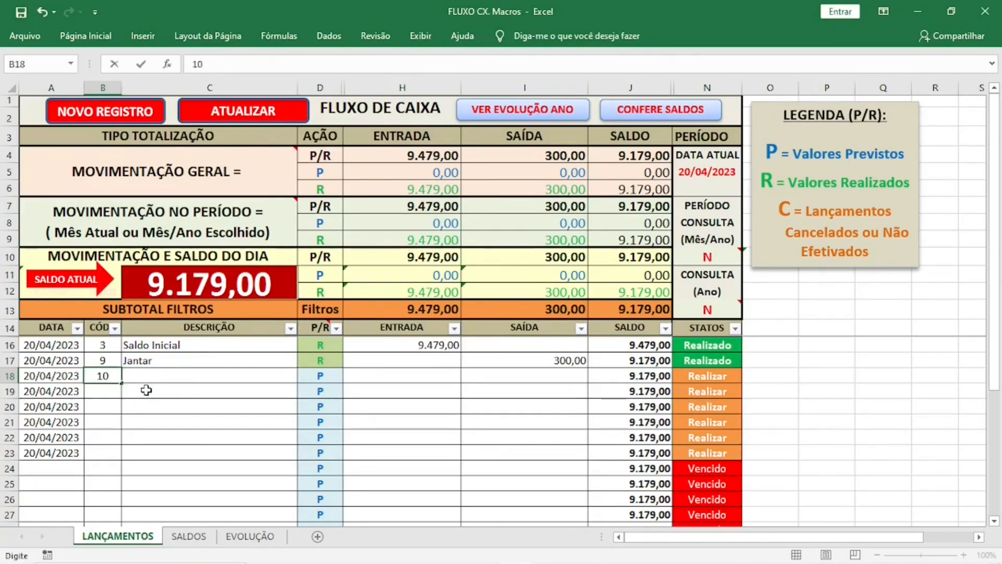
{"action": "key", "text": "Tab"}
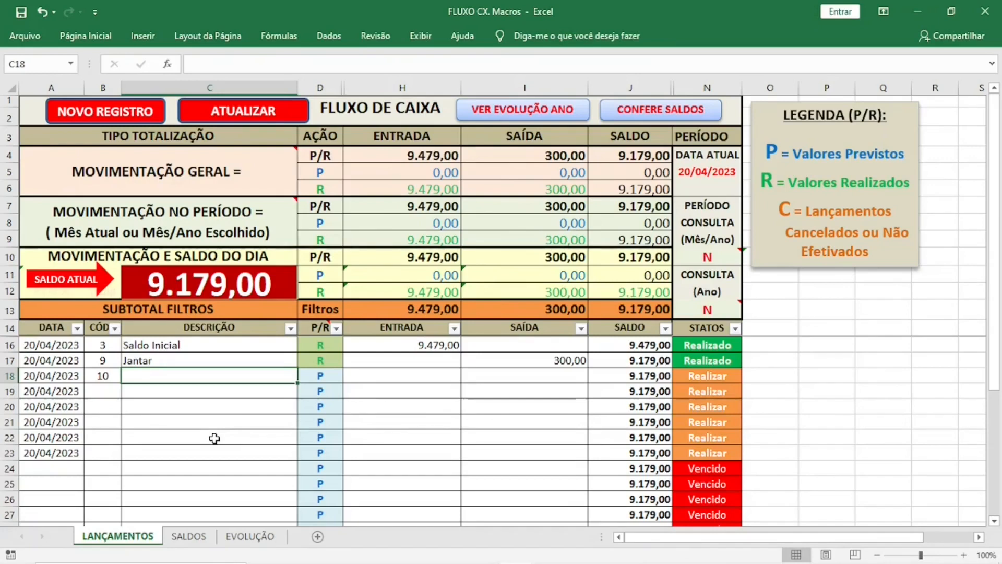
Describe the row 18 entry as Compra Roupas and blank its P/R cell.
{"action": "type", "text": "cOMP"}
{"action": "key", "text": "BackSpace"}
{"action": "key", "text": "BackSpace"}
{"action": "key", "text": "BackSpace"}
{"action": "key", "text": "BackSpace"}
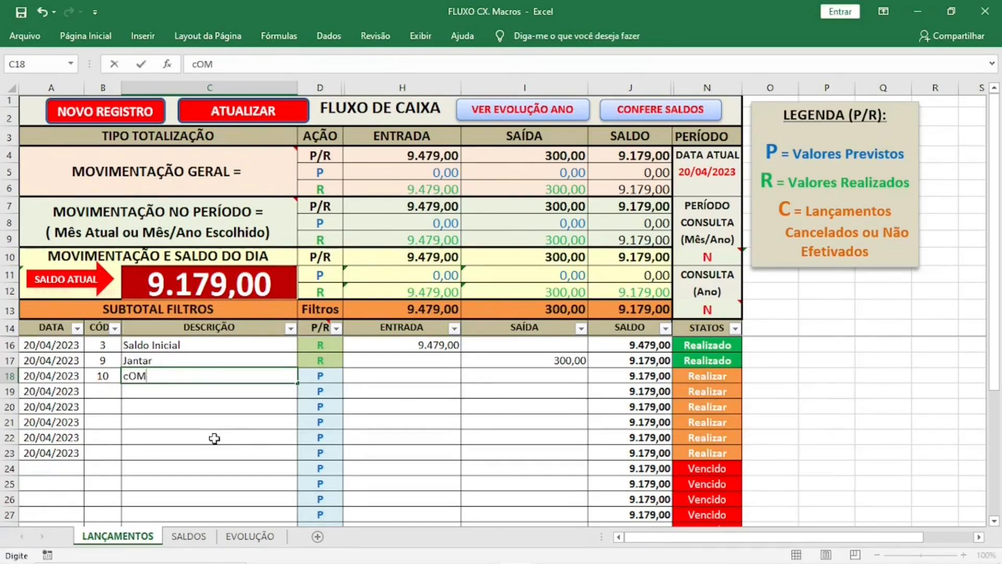
{"action": "type", "text": "cO"}
{"action": "key", "text": "BackSpace"}
{"action": "key", "text": "BackSpace"}
{"action": "type", "text": "Compara"}
{"action": "key", "text": "BackSpace"}
{"action": "key", "text": "BackSpace"}
{"action": "type", "text": "a Rouo"}
{"action": "key", "text": "BackSpace"}
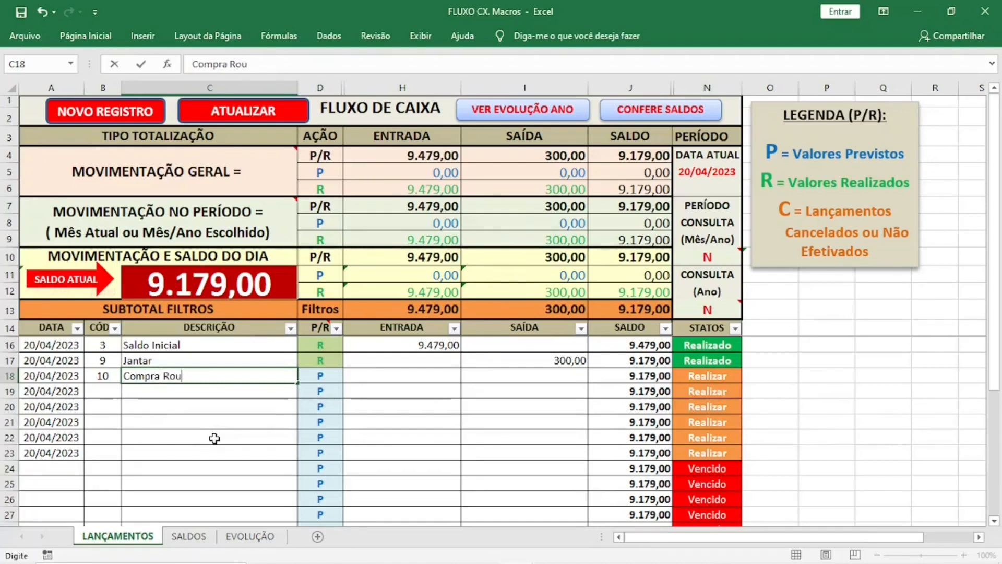
{"action": "type", "text": "pas"}
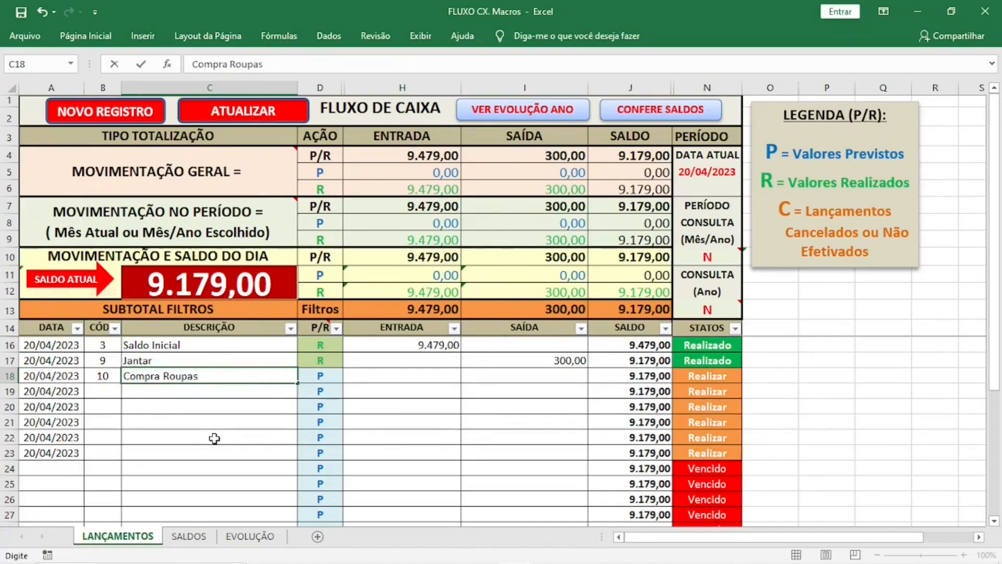
{"action": "key", "text": "Tab"}
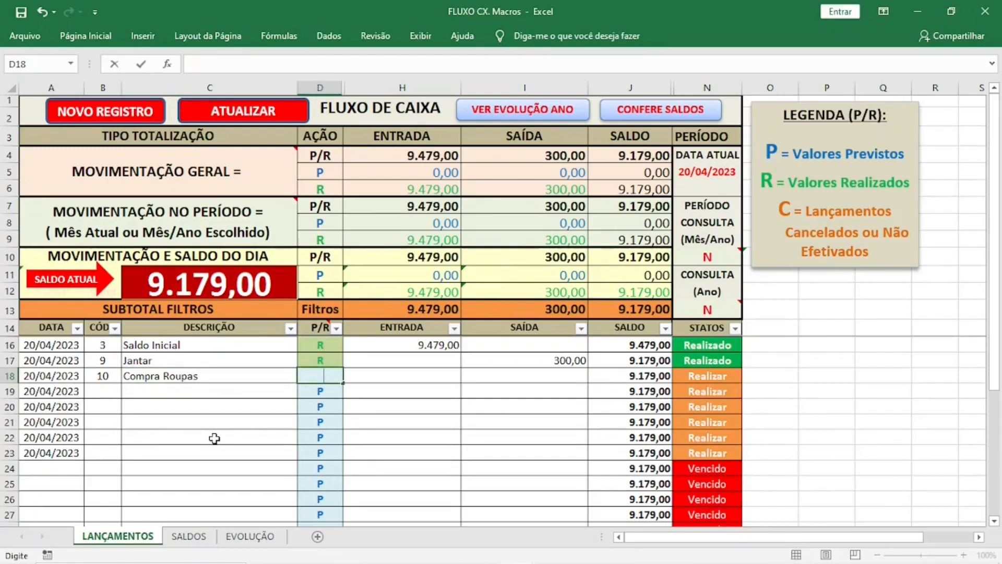
{"action": "left_click", "coordinate": [215, 438]}
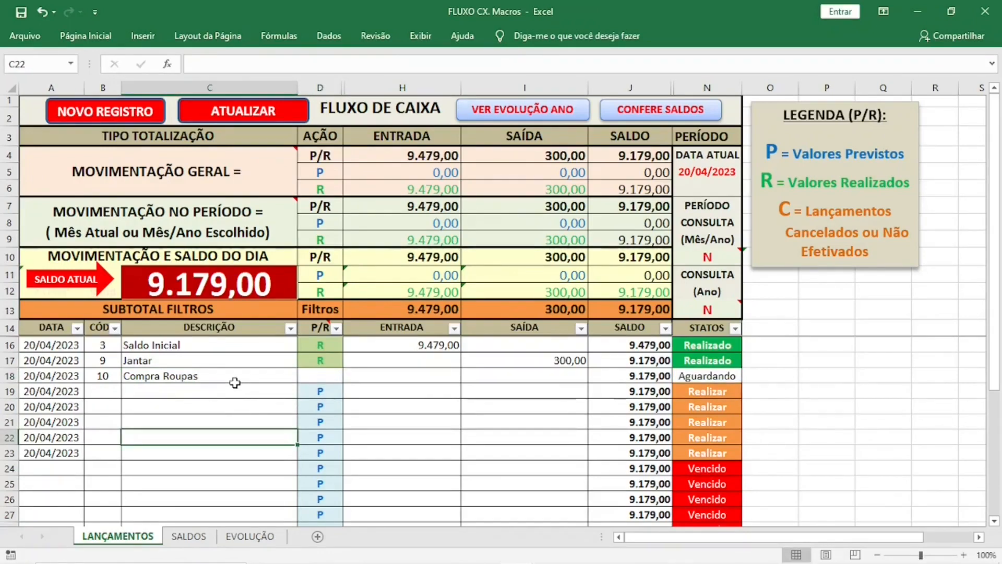
Extend the row 18 description to read Compra Roupas 3x 500,00.
{"action": "double_click", "coordinate": [219, 375]}
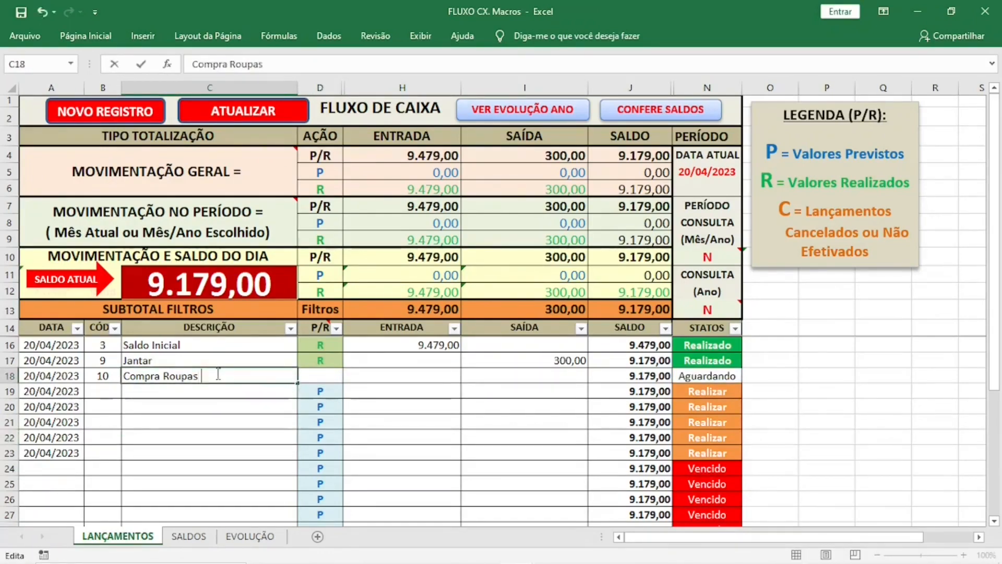
{"action": "type", "text": "3x"}
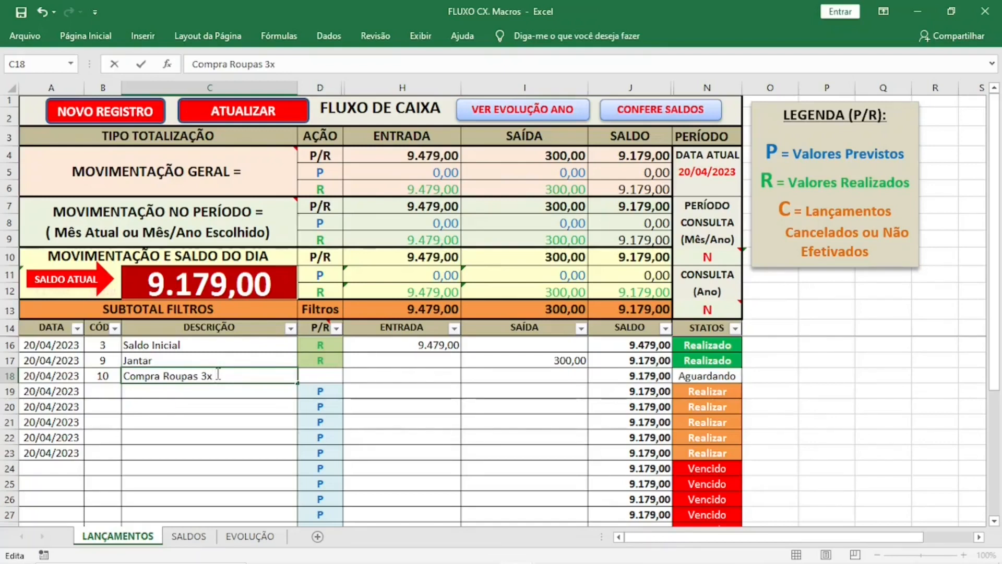
{"action": "type", "text": "55"}
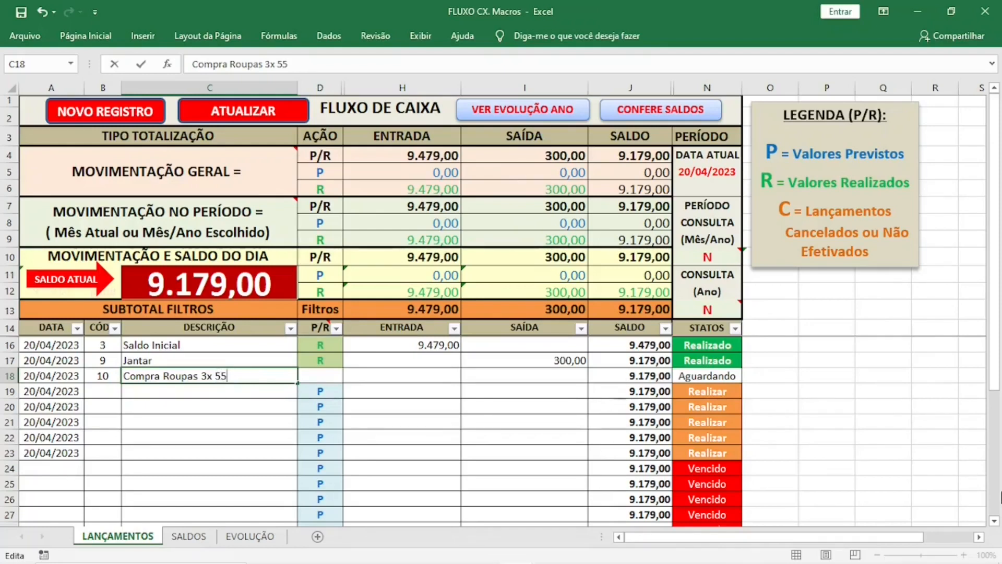
{"action": "key", "text": "BackSpace"}
{"action": "type", "text": "00,00"}
{"action": "key", "text": "Return"}
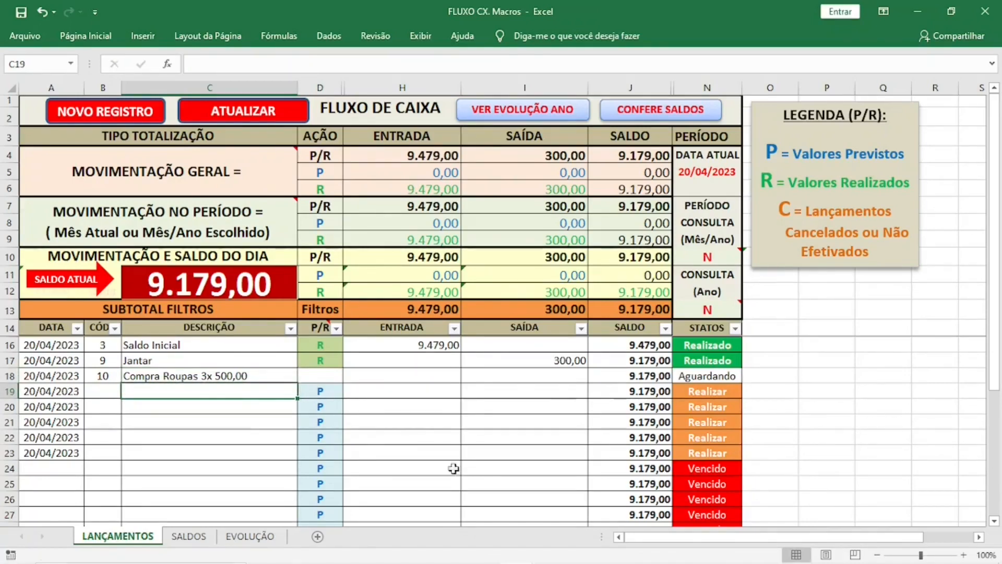
{"action": "left_click", "coordinate": [246, 376]}
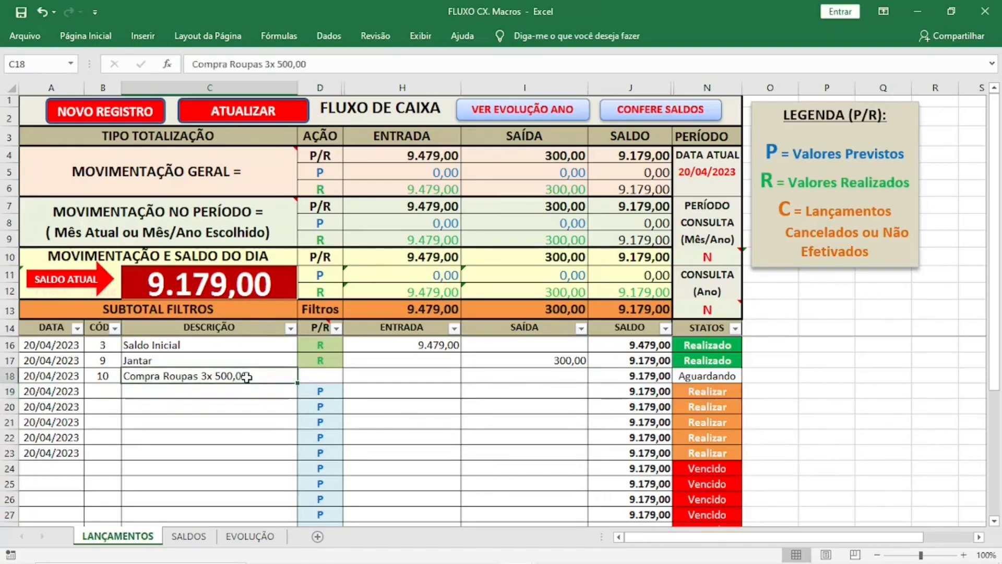
Set the row 18 entry's P/R value to R and enter a SAÍDA of 1000.
{"action": "left_click", "coordinate": [315, 374]}
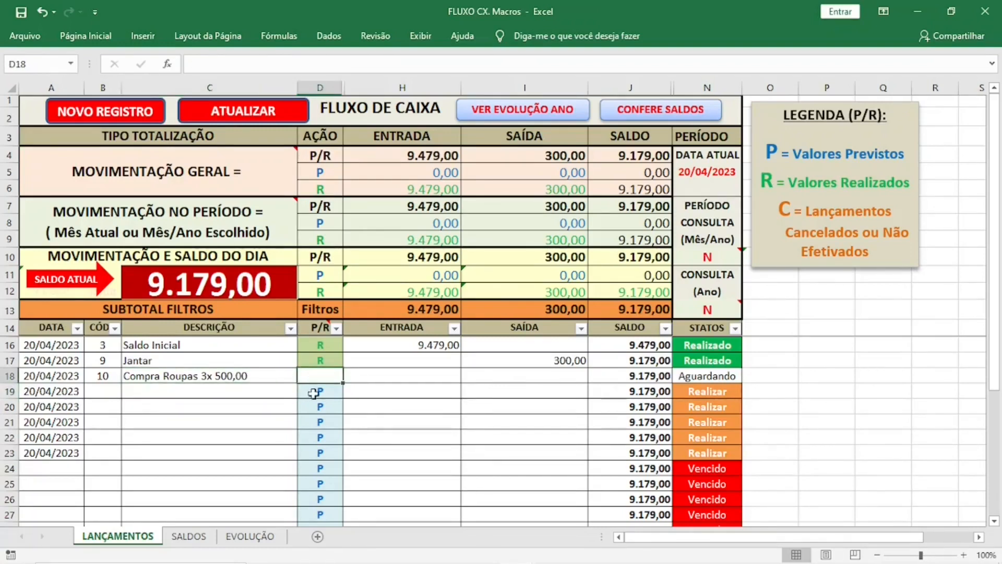
{"action": "type", "text": "r"}
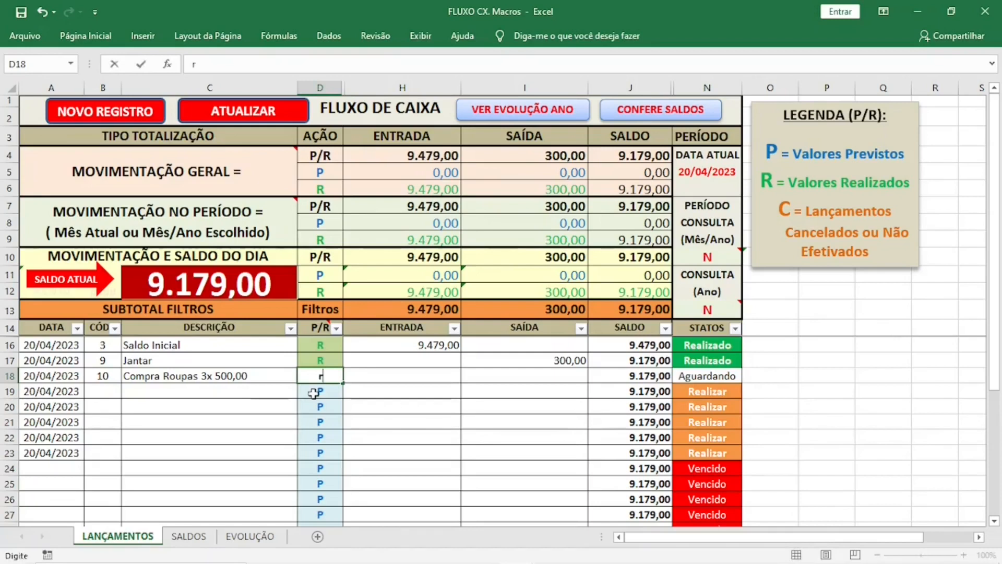
{"action": "key", "text": "BackSpace"}
{"action": "type", "text": "R"}
{"action": "key", "text": "Return"}
{"action": "key", "text": "Up"}
{"action": "key", "text": "Right"}
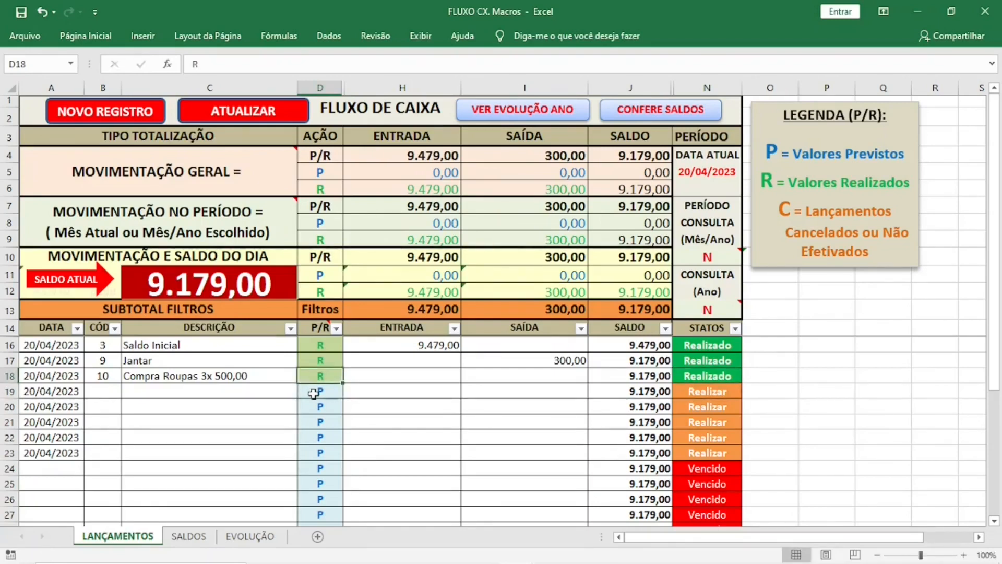
{"action": "key", "text": "Right"}
{"action": "key", "text": "Right"}
{"action": "key", "text": "Left"}
{"action": "type", "text": "1000"}
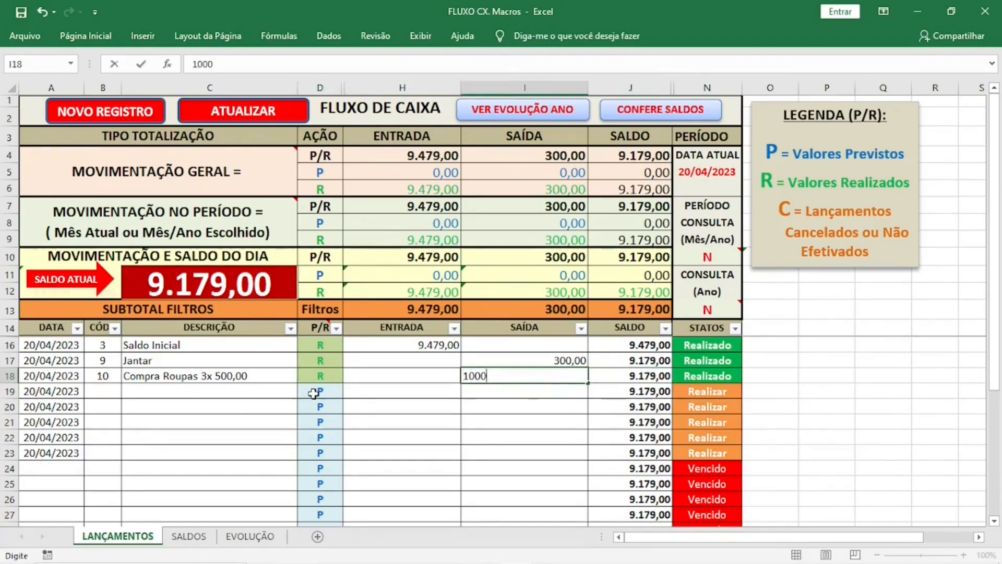
{"action": "key", "text": "Return"}
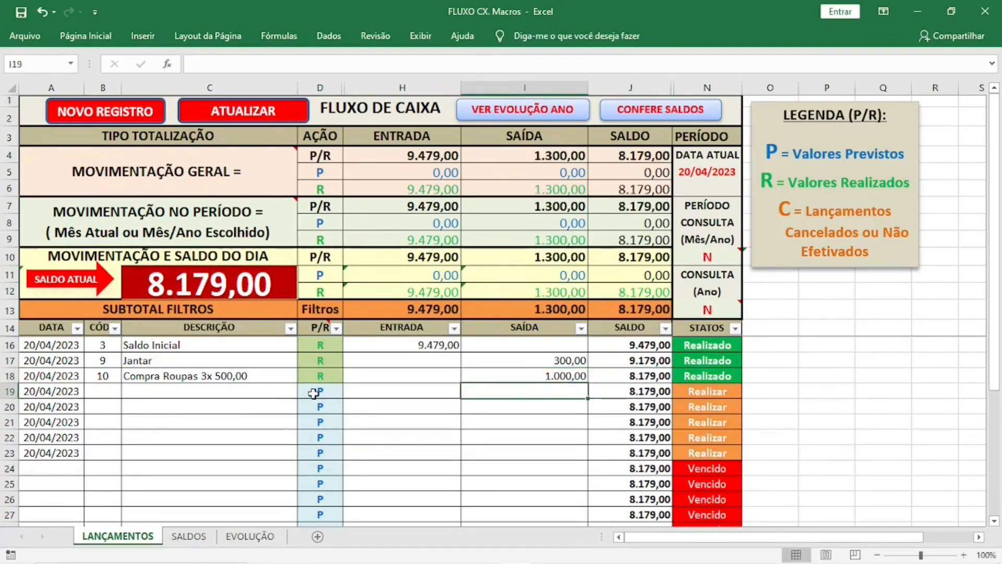
Start the row 19 entry with the date 15/05/2023 and code 10.
{"action": "left_click", "coordinate": [46, 391]}
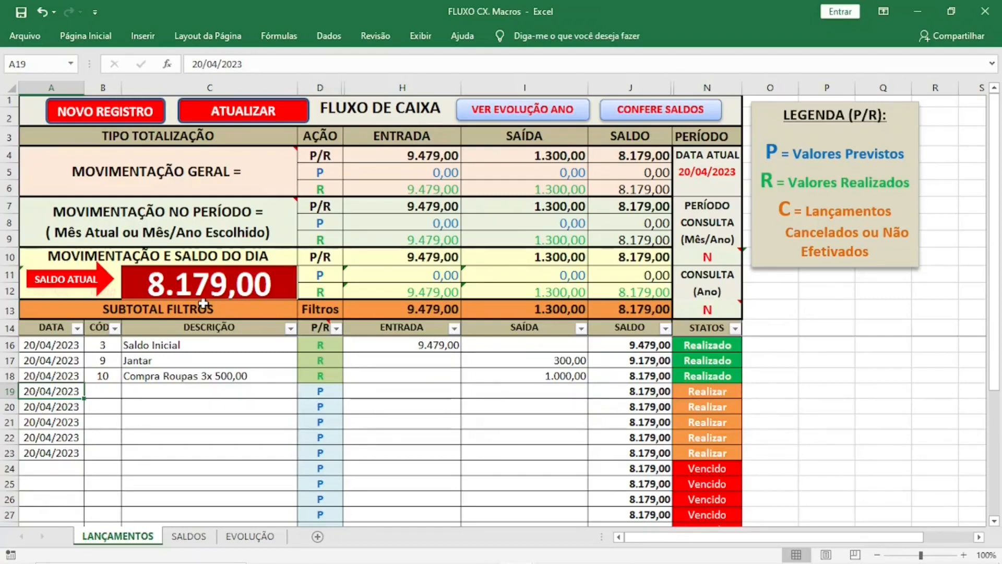
{"action": "type", "text": "15/0"}
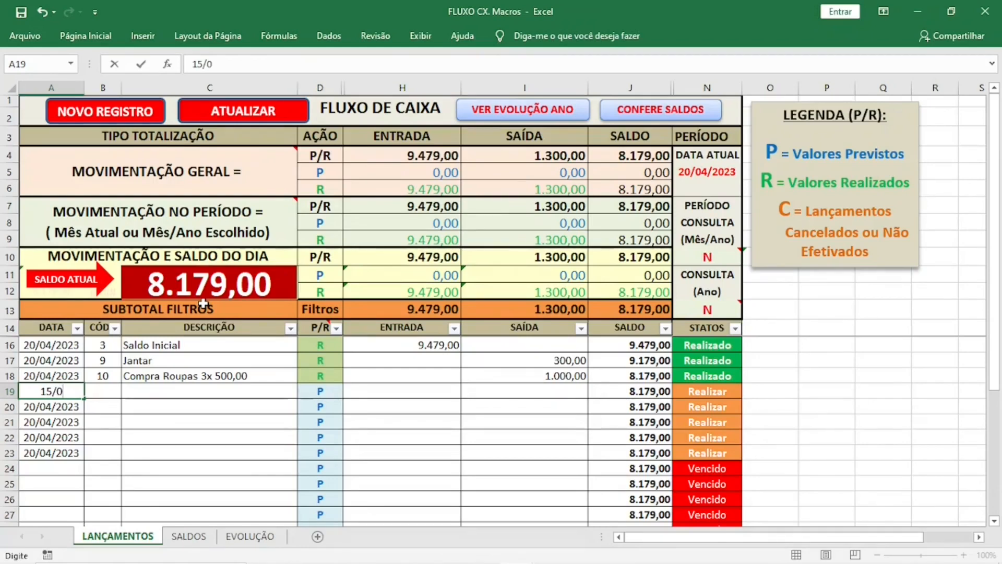
{"action": "type", "text": "5/"}
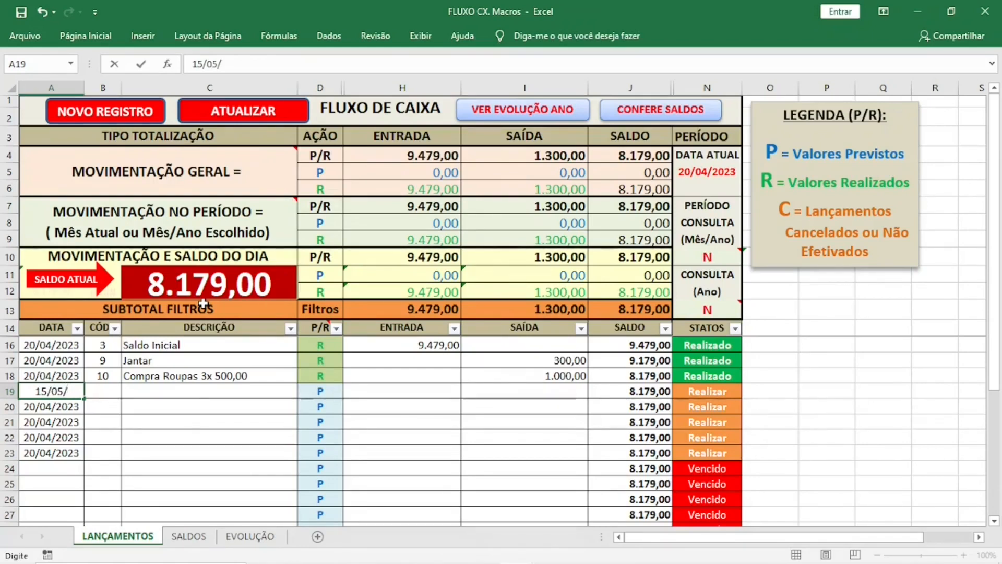
{"action": "type", "text": "2023"}
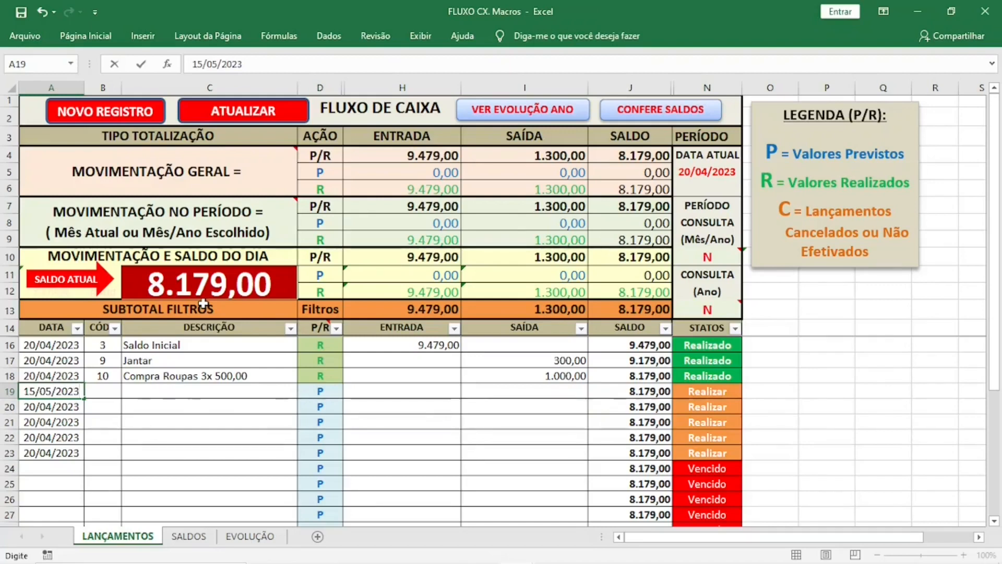
{"action": "key", "text": "Tab"}
{"action": "type", "text": "10"}
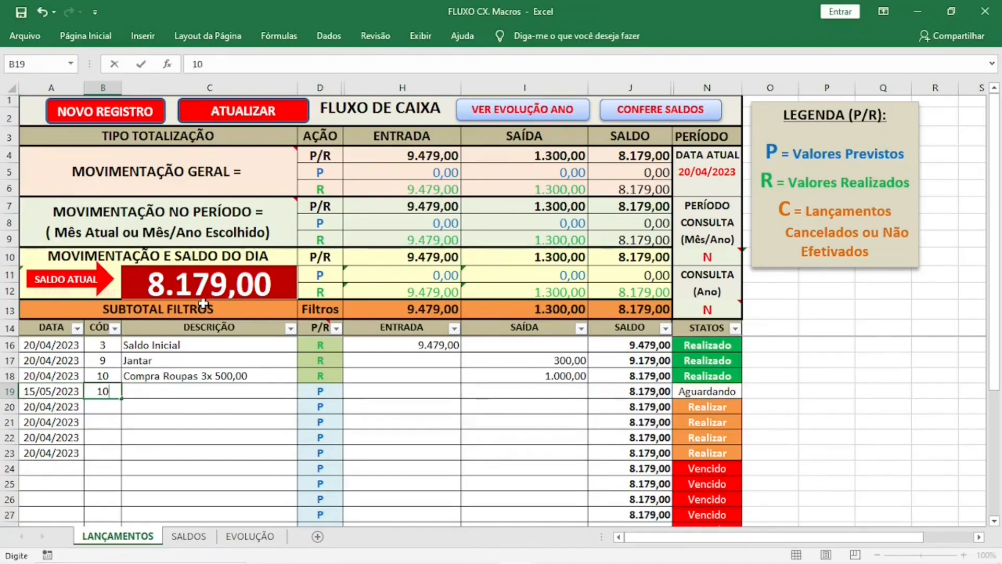
{"action": "key", "text": "Tab"}
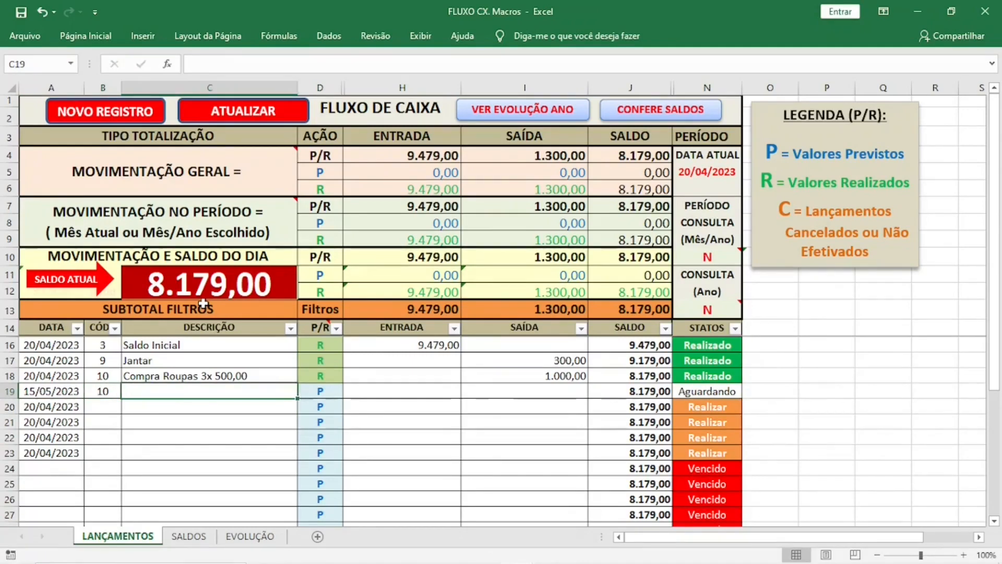
Copy the row 18 description into the DESCRIÇÃO cells of rows 19 and 20.
{"action": "left_click", "coordinate": [202, 374]}
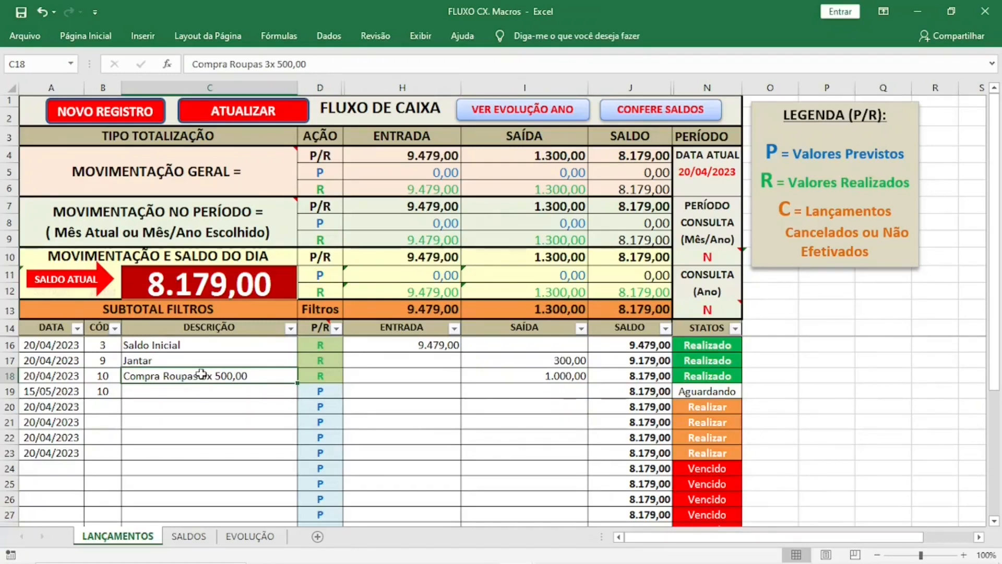
{"action": "type", "text": "c"}
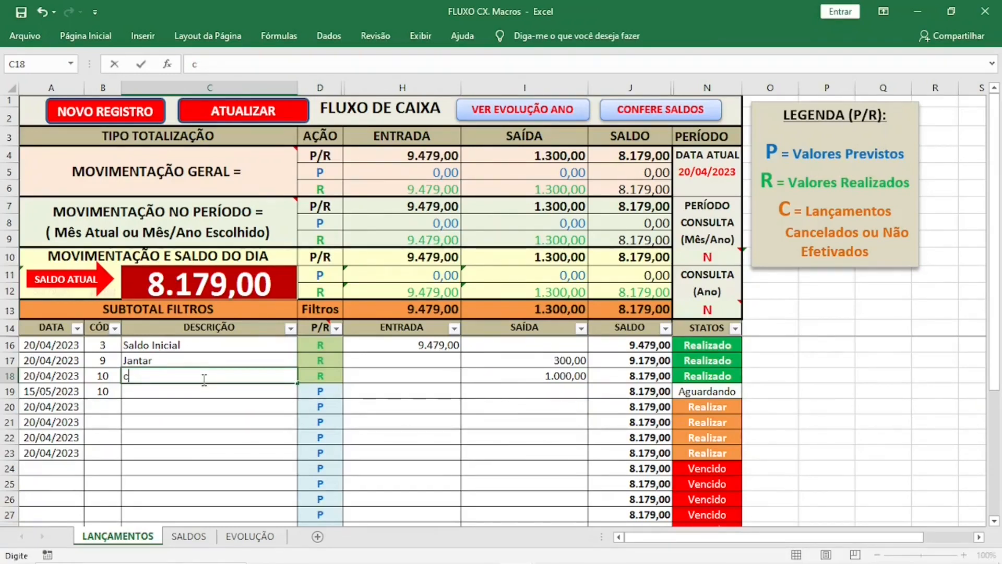
{"action": "key", "text": "Escape"}
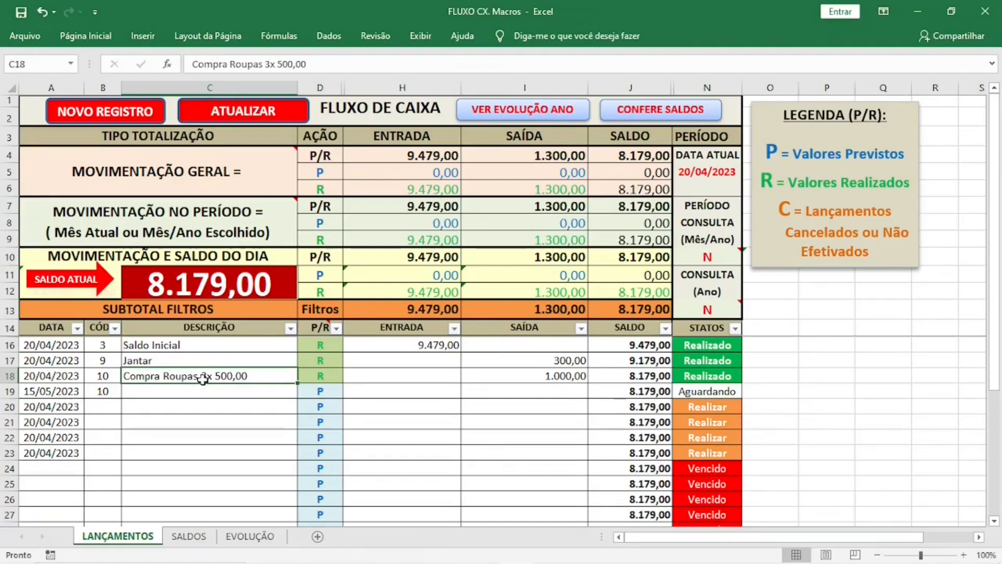
{"action": "key", "text": "ctrl+c"}
{"action": "left_click", "coordinate": [201, 392]}
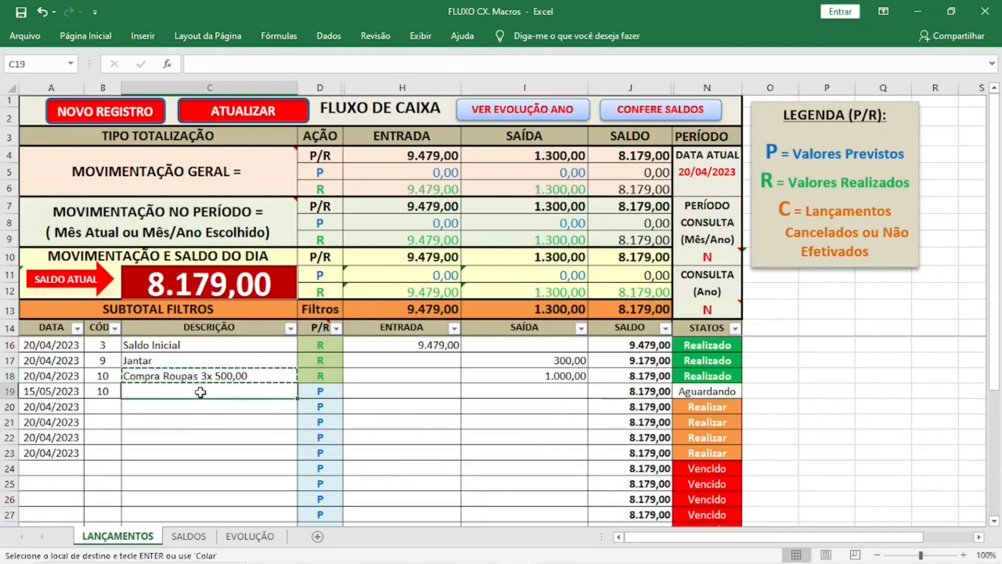
{"action": "left_click_drag", "start_coordinate": [201, 392], "coordinate": [200, 407]}
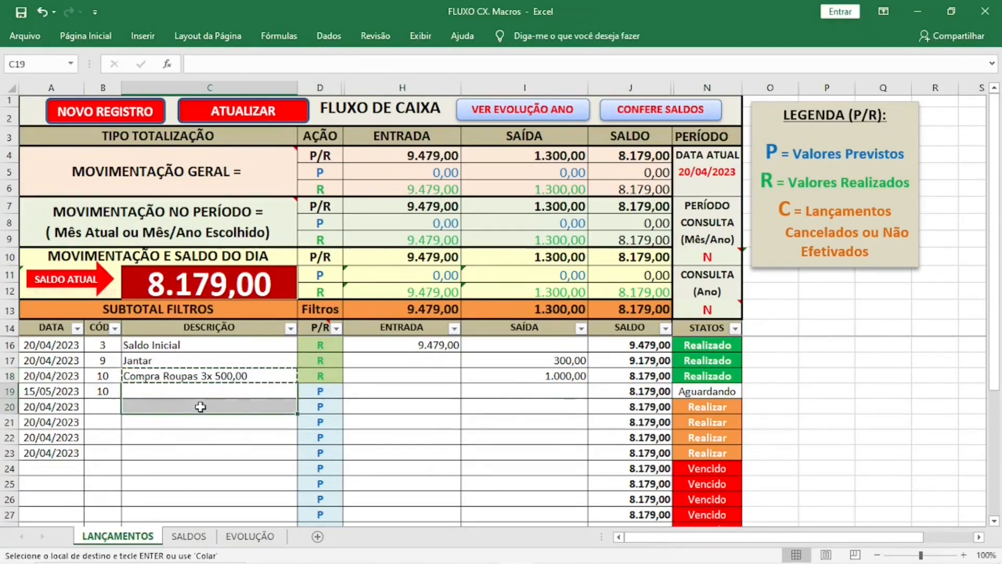
{"action": "key", "text": "ctrl+v"}
Enter code 10 and the date 15/06/2023 for the row 20 entry.
{"action": "left_click", "coordinate": [102, 403]}
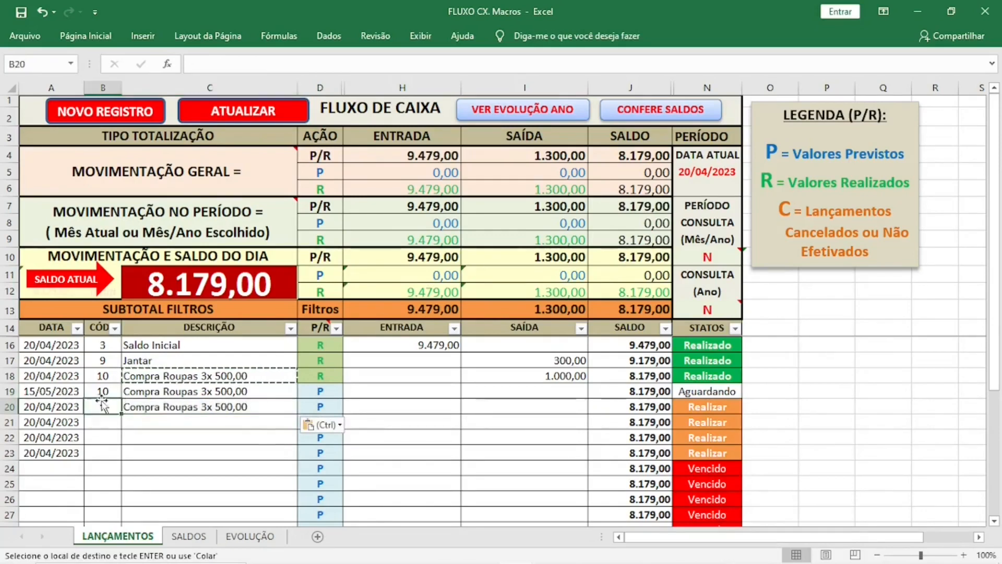
{"action": "type", "text": "10"}
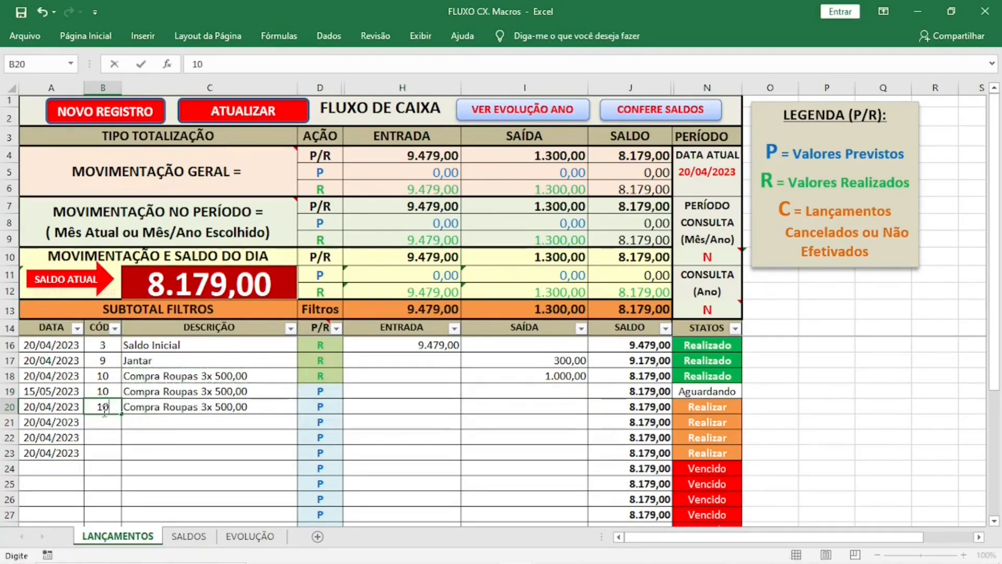
{"action": "key", "text": "Left"}
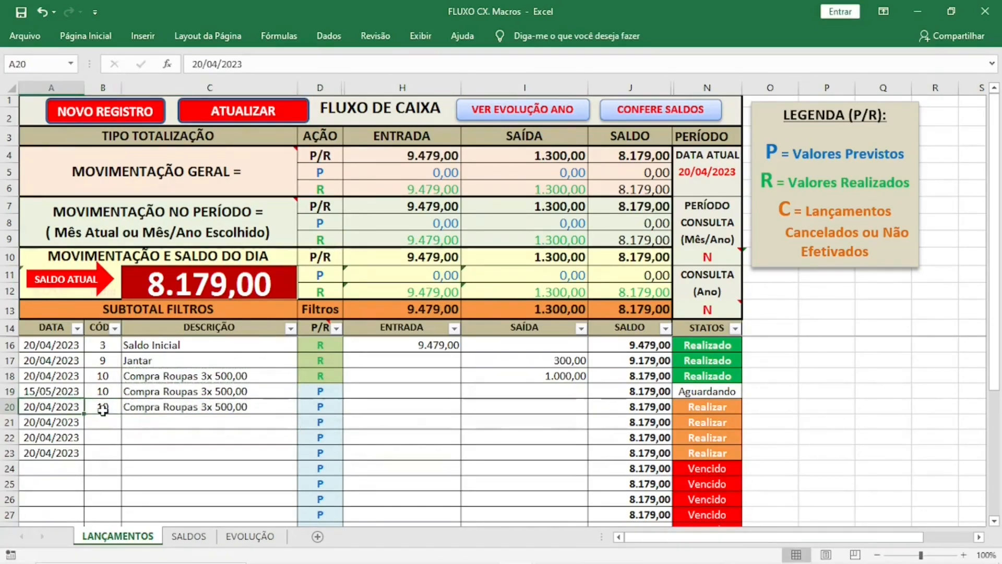
{"action": "type", "text": "15/06/2023"}
{"action": "key", "text": "Right"}
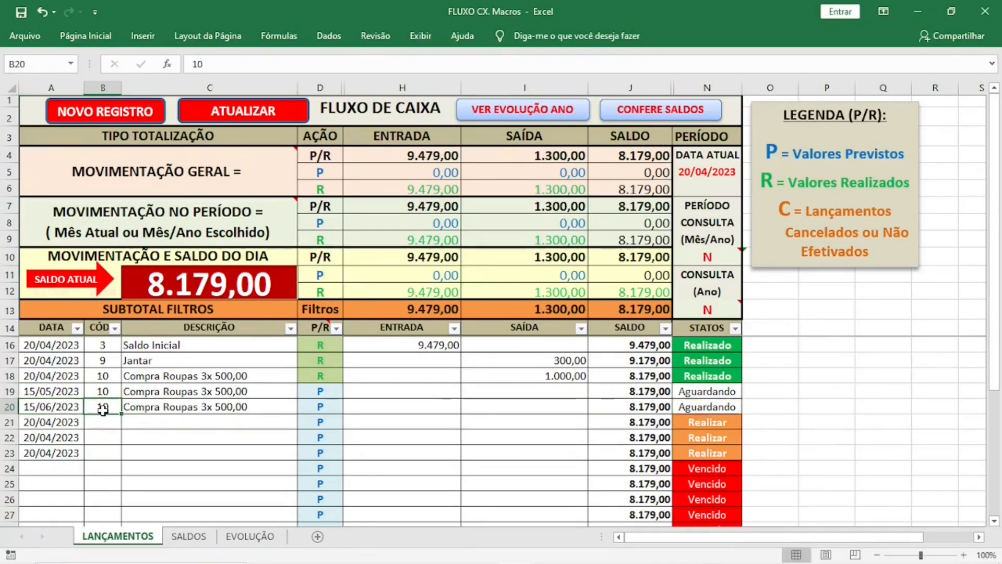
Enter a SAÍDA of 500 for each of the two installments in rows 19 and 20.
{"action": "key", "text": "Right"}
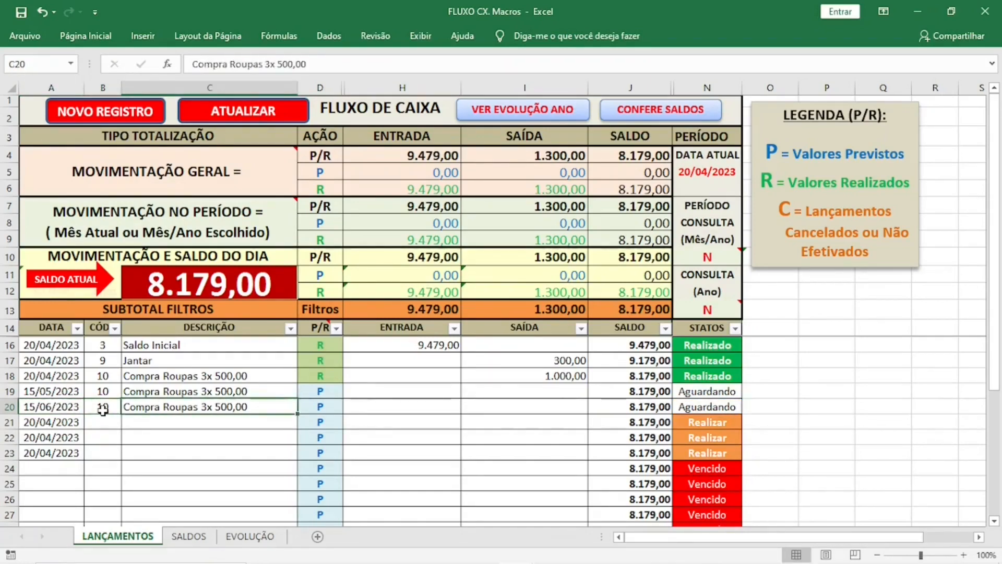
{"action": "key", "text": "Right"}
{"action": "key", "text": "Right"}
{"action": "key", "text": "Right"}
{"action": "key", "text": "Up"}
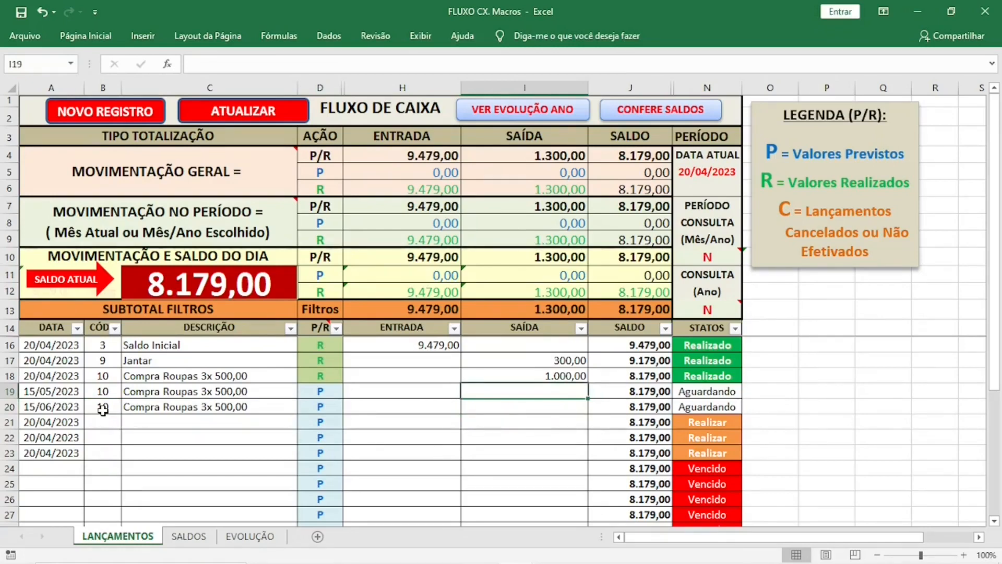
{"action": "type", "text": "5"}
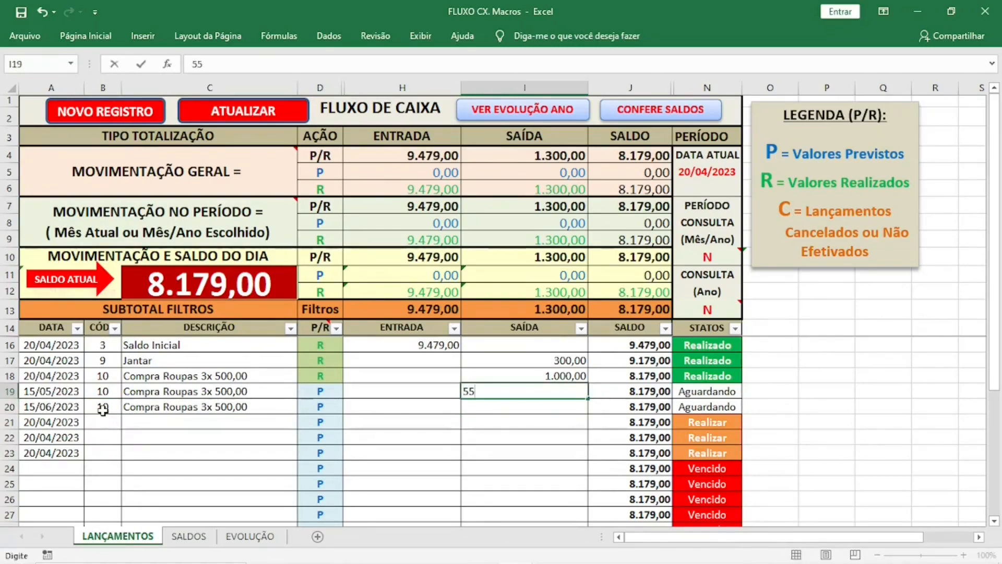
{"action": "type", "text": "00"}
{"action": "key", "text": "Return"}
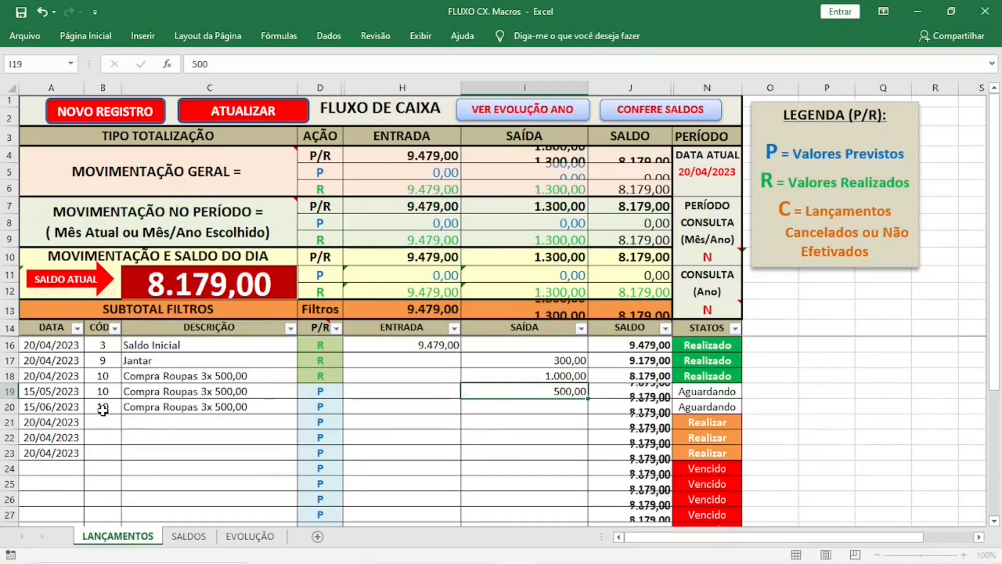
{"action": "type", "text": "500"}
{"action": "key", "text": "Return"}
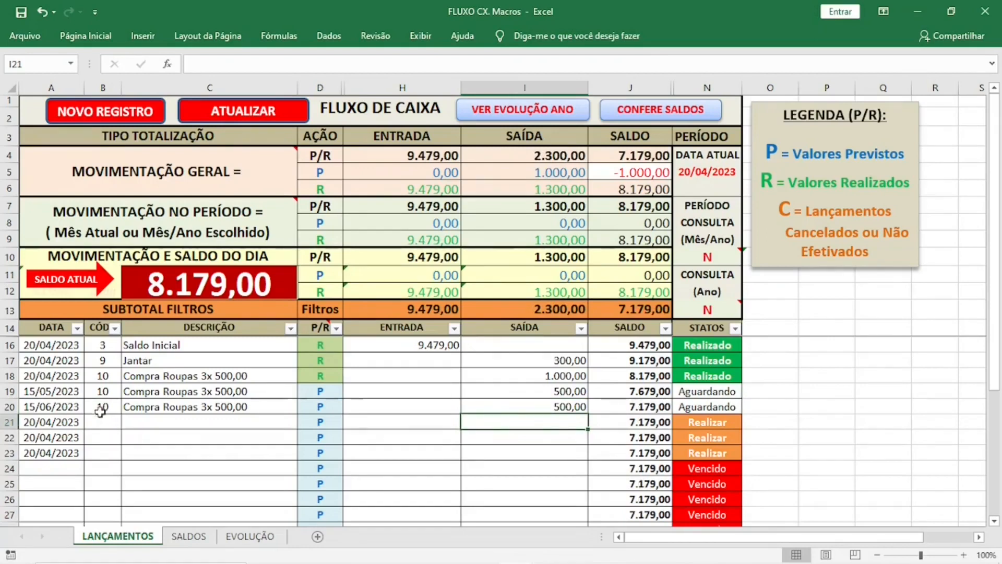
Enter code 6 and the description Gasolina for the row 21 entry.
{"action": "left_click", "coordinate": [102, 421]}
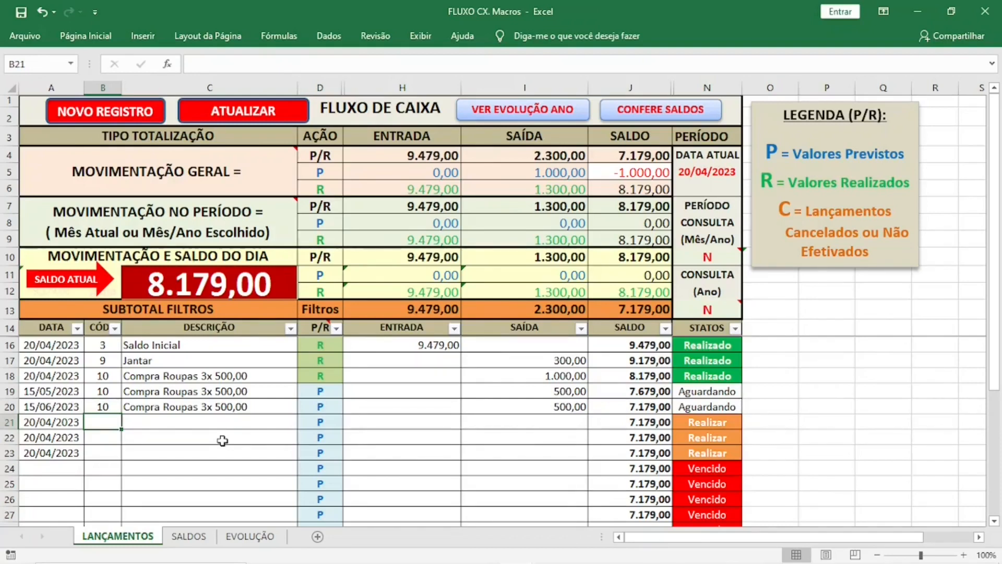
{"action": "type", "text": "6"}
{"action": "key", "text": "Tab"}
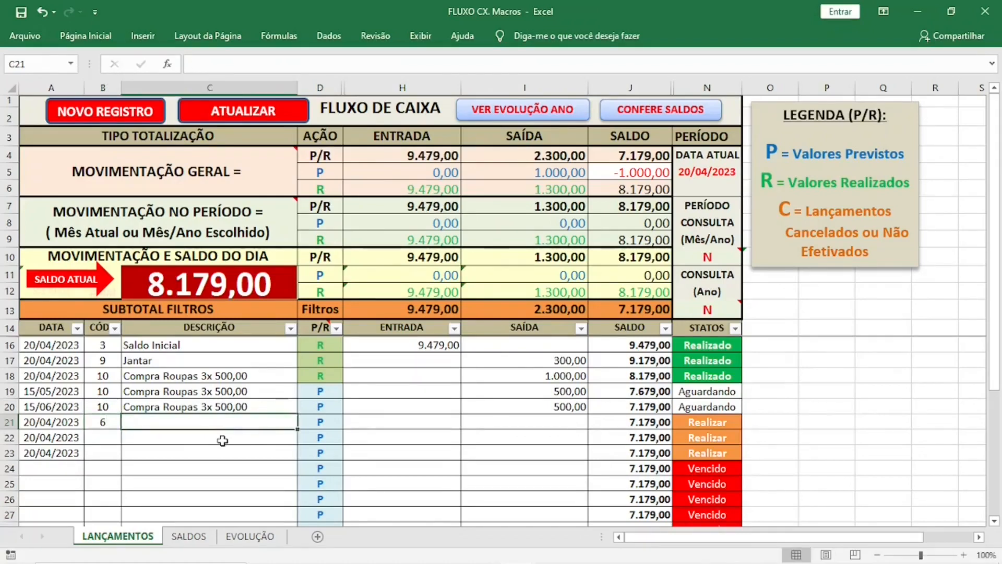
{"action": "type", "text": "gA"}
{"action": "key", "text": "BackSpace"}
{"action": "key", "text": "BackSpace"}
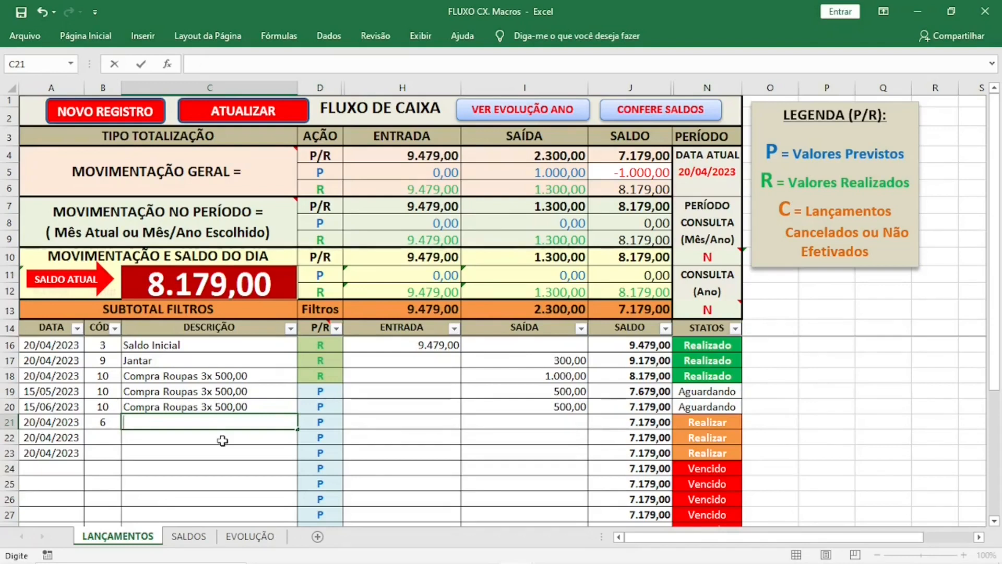
{"action": "type", "text": "Gasolina"}
{"action": "key", "text": "Tab"}
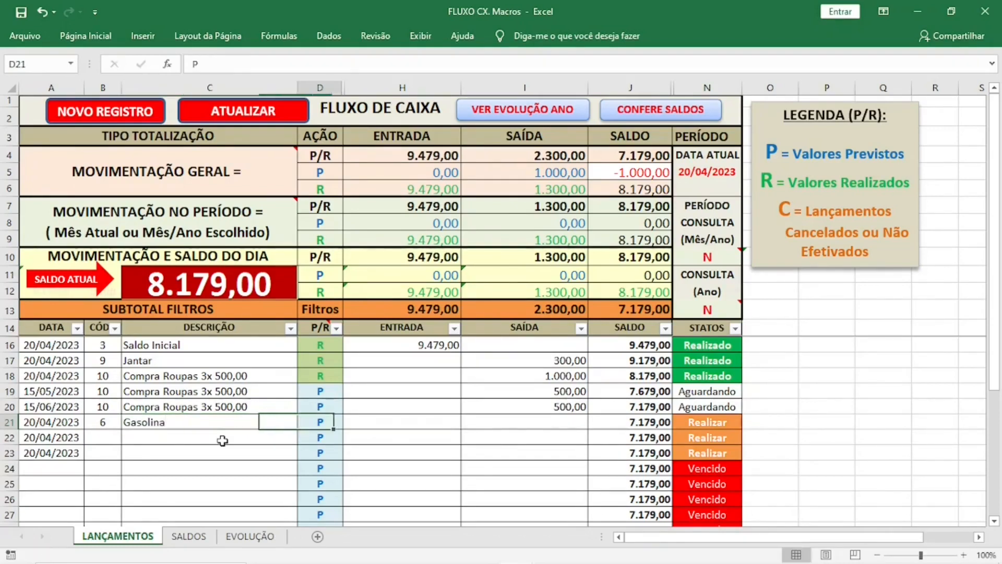
Set the P/R value of the Gasolina entry in row 21 to R.
{"action": "type", "text": "r"}
{"action": "key", "text": "BackSpace"}
{"action": "type", "text": "R"}
{"action": "key", "text": "Tab"}
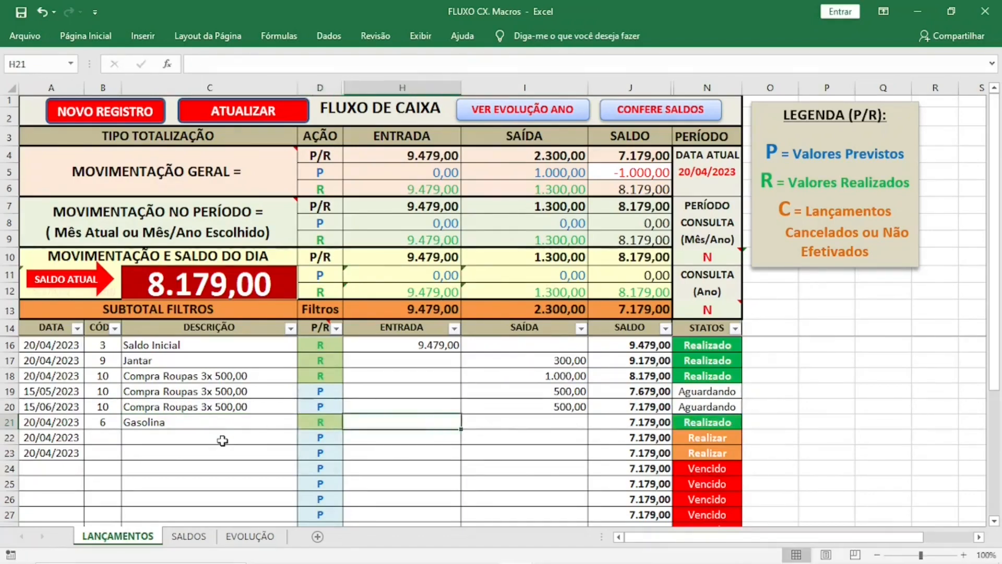
Enter a SAÍDA of 120 for the Gasolina entry in row 21.
{"action": "key", "text": "Tab"}
{"action": "type", "text": "120"}
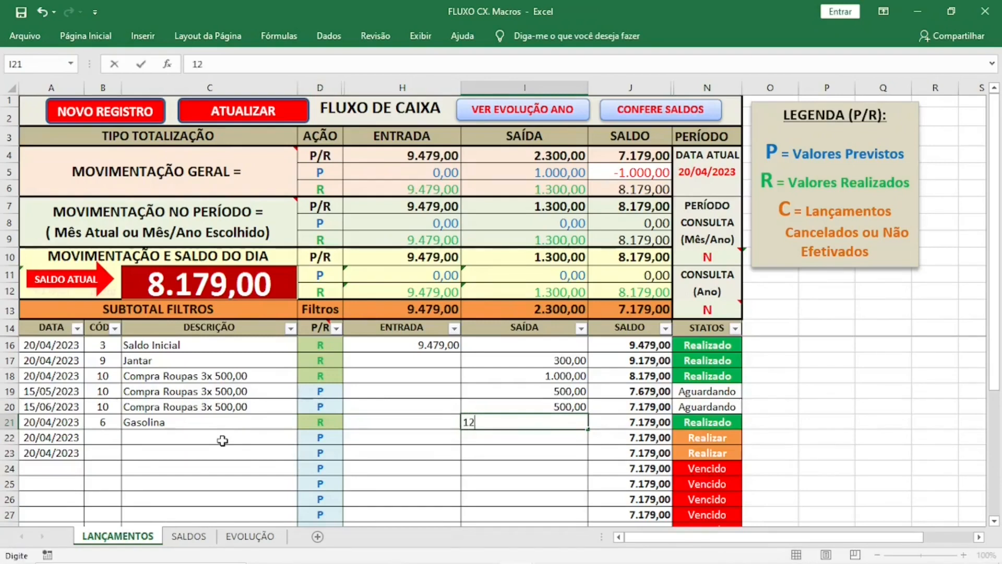
{"action": "key", "text": "Return"}
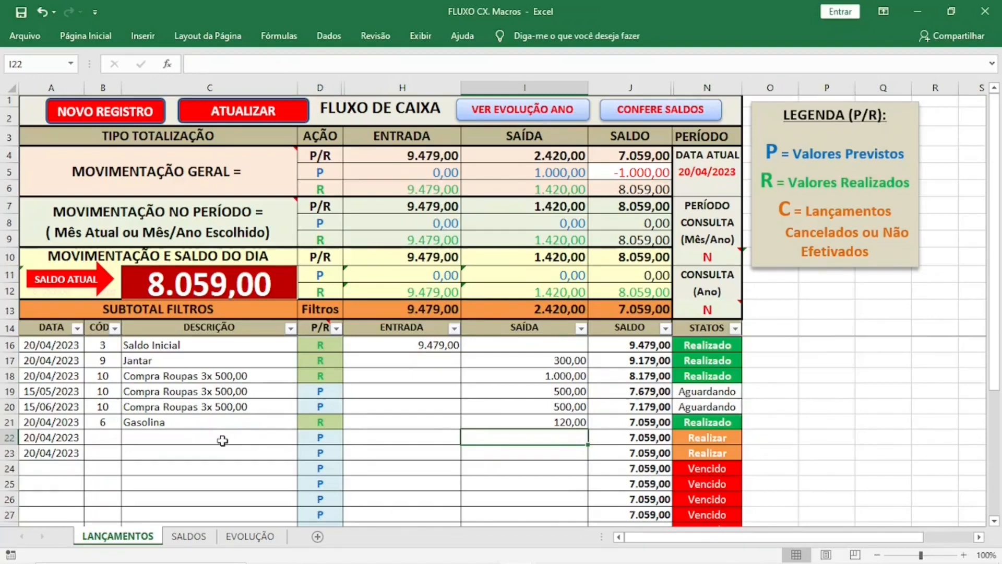
Enter code 10 and the description Escola for the row 22 entry.
{"action": "left_click", "coordinate": [108, 443]}
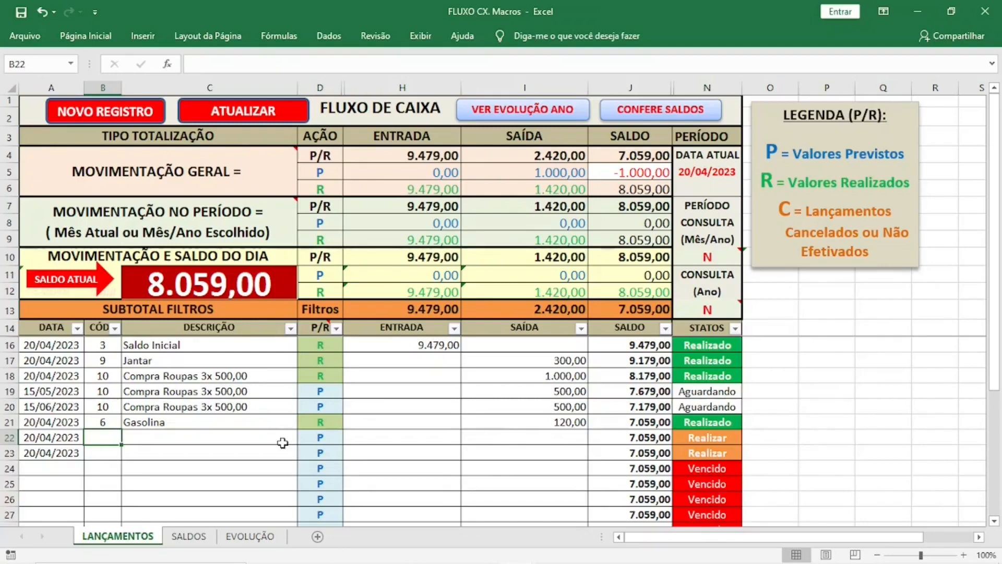
{"action": "type", "text": "10"}
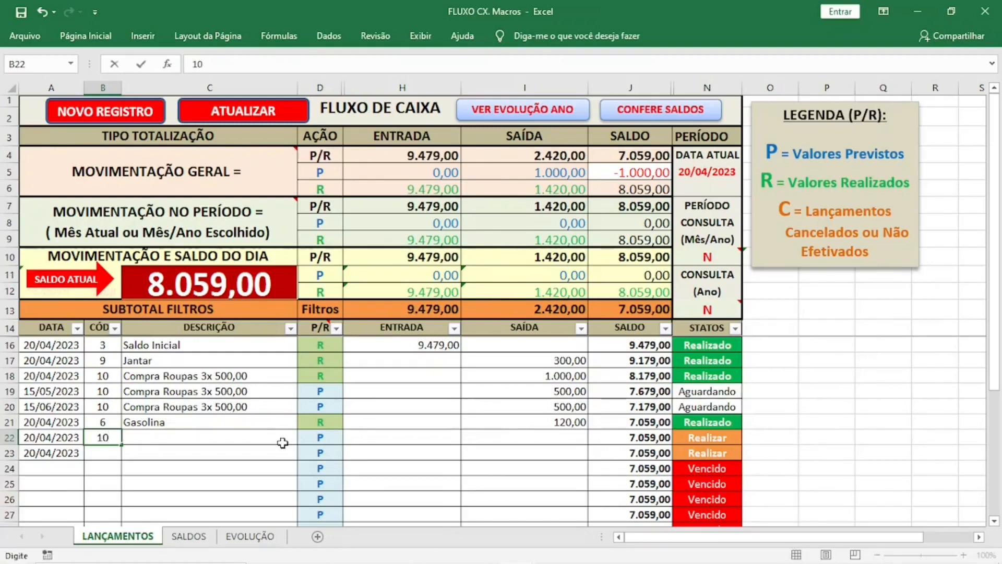
{"action": "key", "text": "Tab"}
{"action": "type", "text": "Es"}
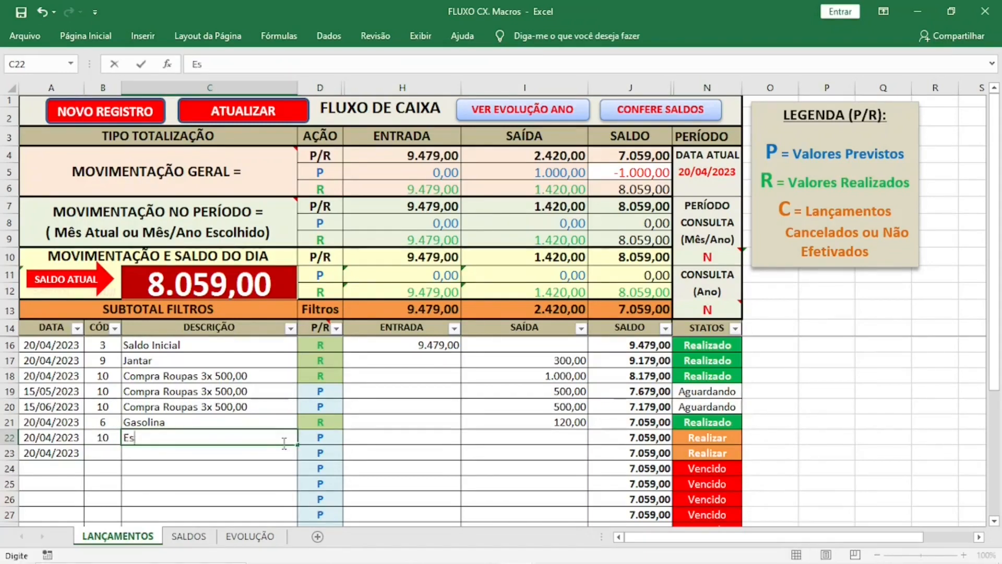
{"action": "type", "text": "cola"}
Set the P/R value of the Escola entry in row 22 to R.
{"action": "key", "text": "Tab"}
{"action": "key", "text": "BackSpace"}
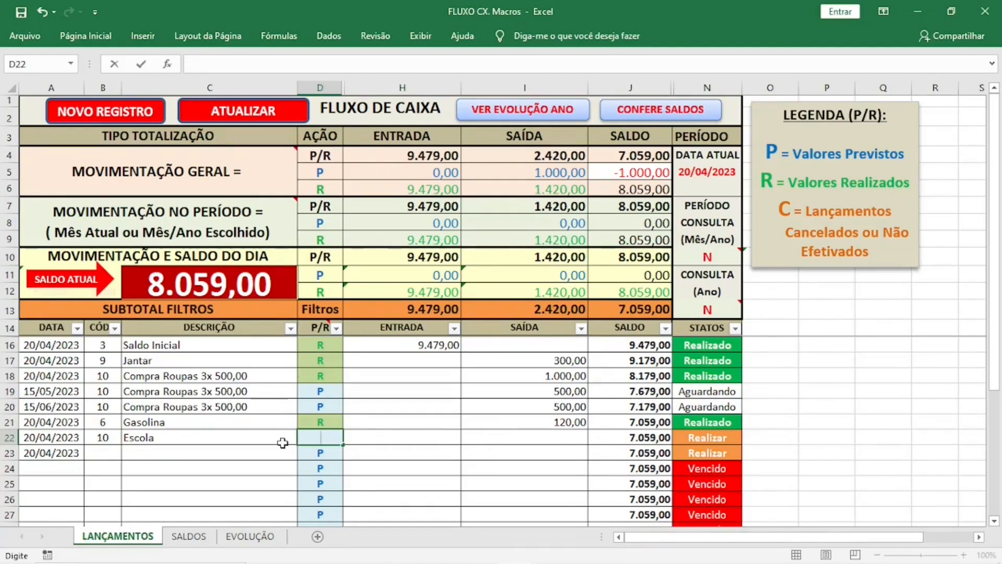
{"action": "type", "text": "R"}
{"action": "key", "text": "Return"}
Enter a SAÍDA of 850 for the Escola entry in row 22.
{"action": "key", "text": "Up"}
{"action": "key", "text": "Right"}
{"action": "key", "text": "Right"}
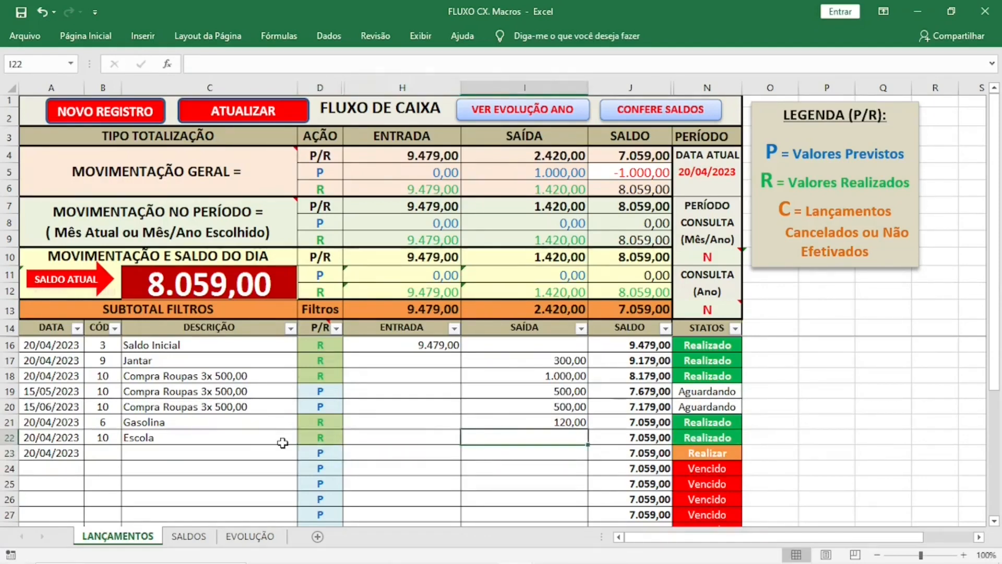
{"action": "type", "text": "122"}
{"action": "key", "text": "BackSpace"}
{"action": "key", "text": "BackSpace"}
{"action": "key", "text": "BackSpace"}
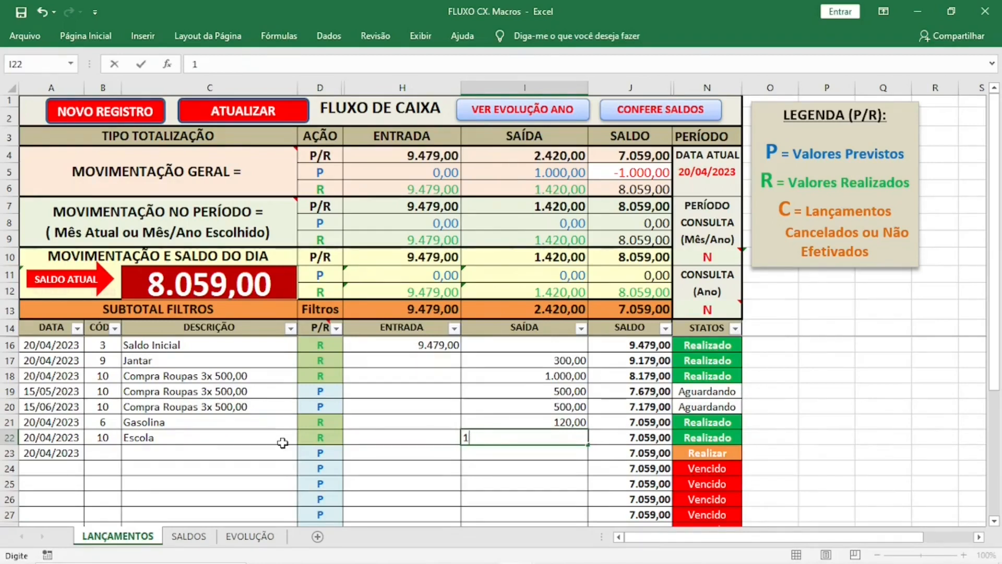
{"action": "type", "text": "850"}
{"action": "key", "text": "Return"}
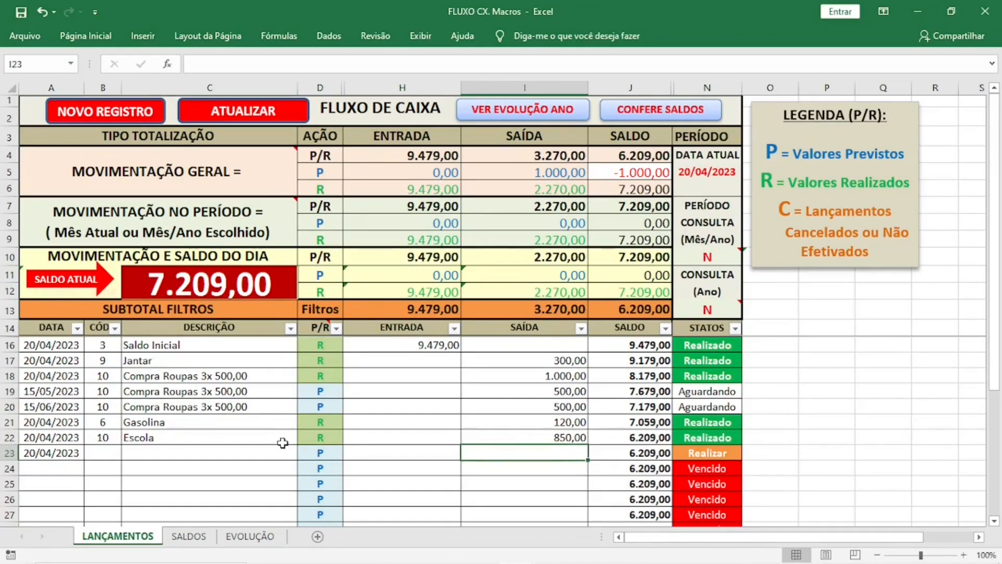
Set the row 23 entry's date to 06/05/2023 and its code to 1.
{"action": "left_click", "coordinate": [41, 456]}
{"action": "scroll", "coordinate": [41, 456], "scroll_direction": "down", "scroll_amount": 2}
{"action": "scroll", "coordinate": [41, 457], "scroll_direction": "up", "scroll_amount": 1}
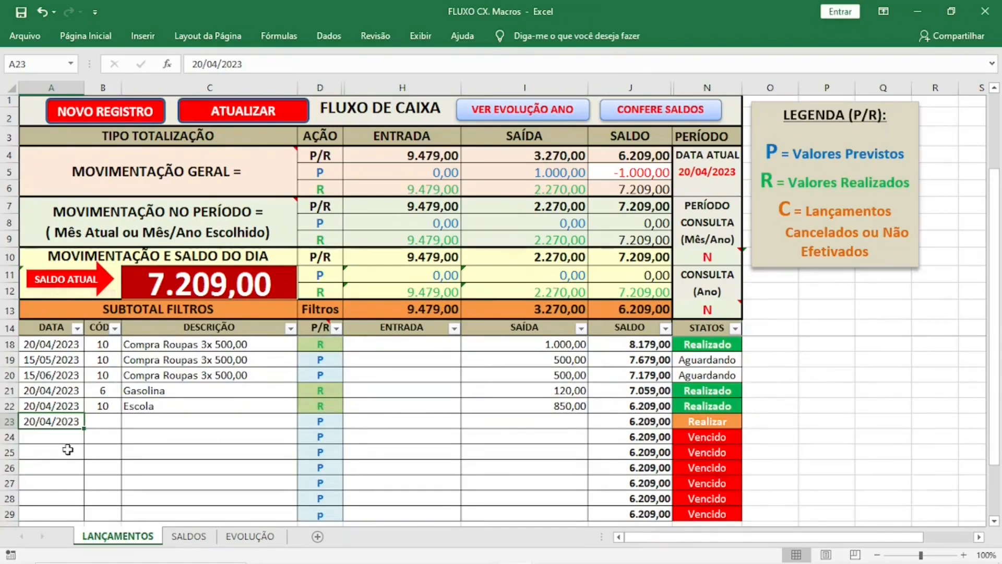
{"action": "type", "text": "06"}
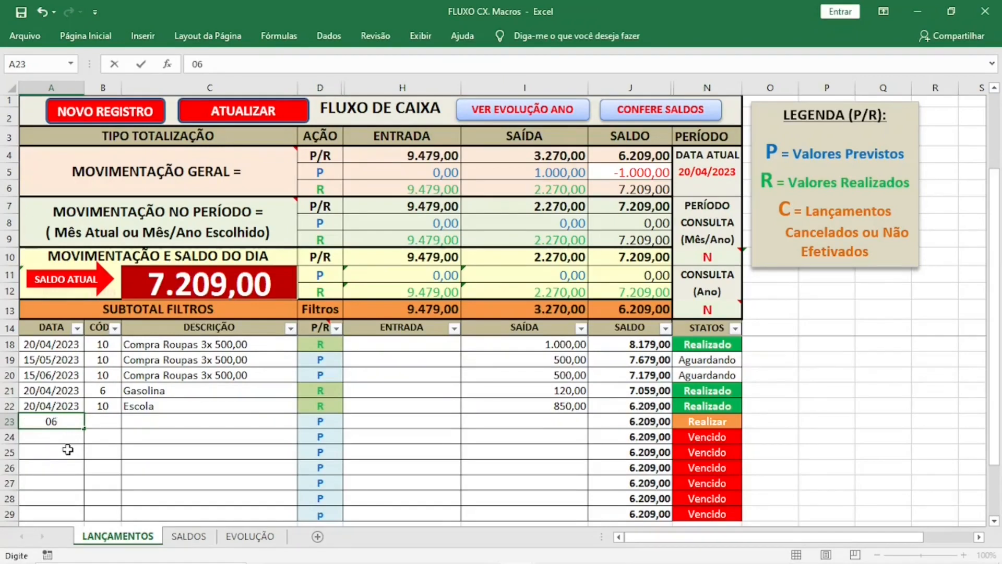
{"action": "type", "text": "/05/2023"}
{"action": "key", "text": "Return"}
{"action": "key", "text": "Up"}
{"action": "key", "text": "Right"}
{"action": "type", "text": "1"}
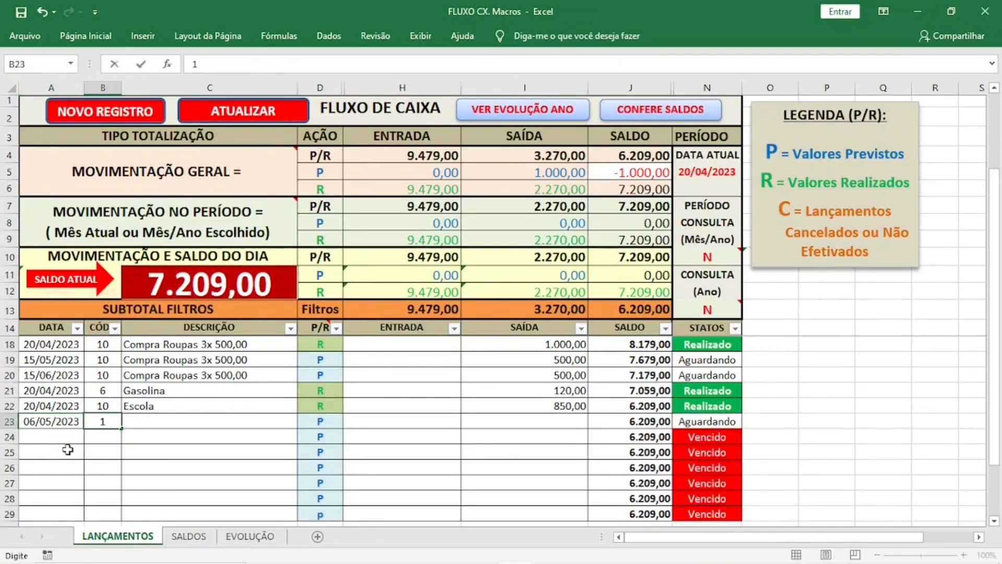
Describe the row 23 entry as Salários and give it an ENTRADA of 5000.
{"action": "key", "text": "Tab"}
{"action": "type", "text": "Sa"}
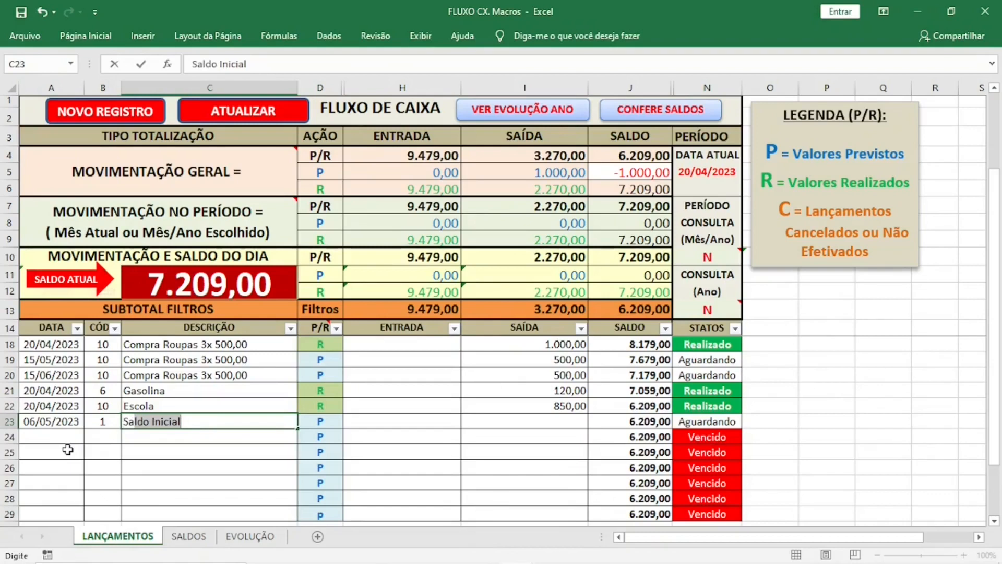
{"action": "type", "text": "lários"}
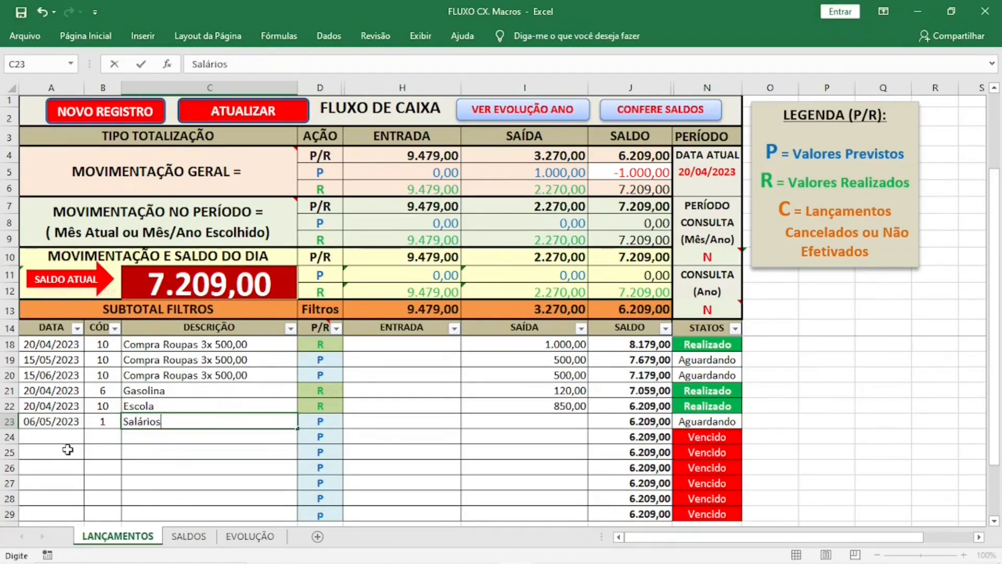
{"action": "key", "text": "Tab"}
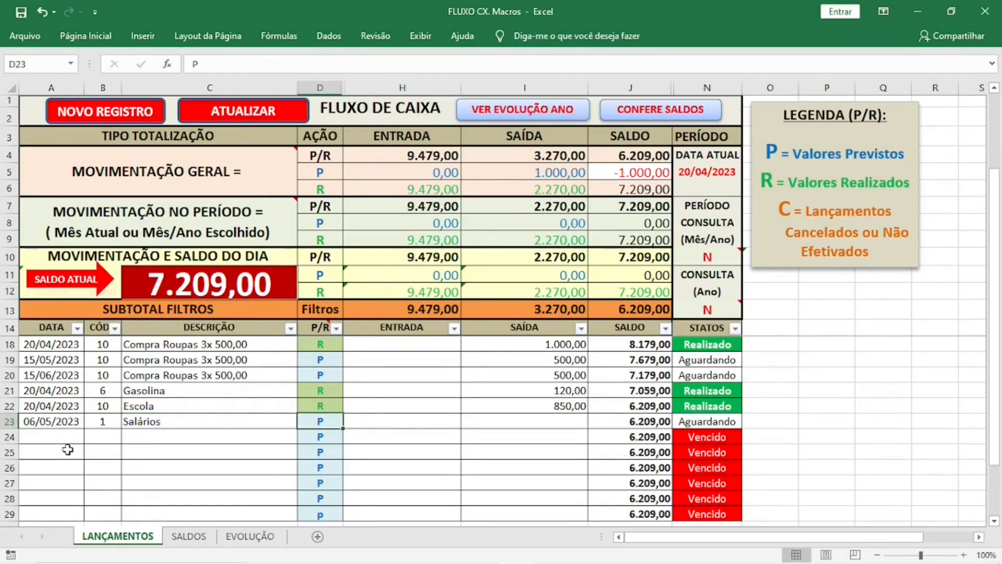
{"action": "key", "text": "Tab"}
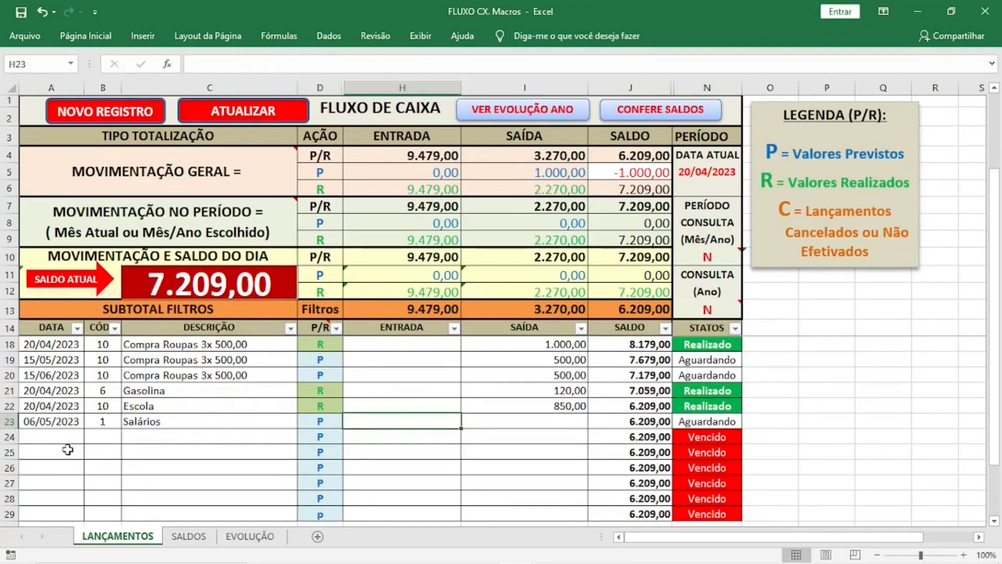
{"action": "type", "text": "5000"}
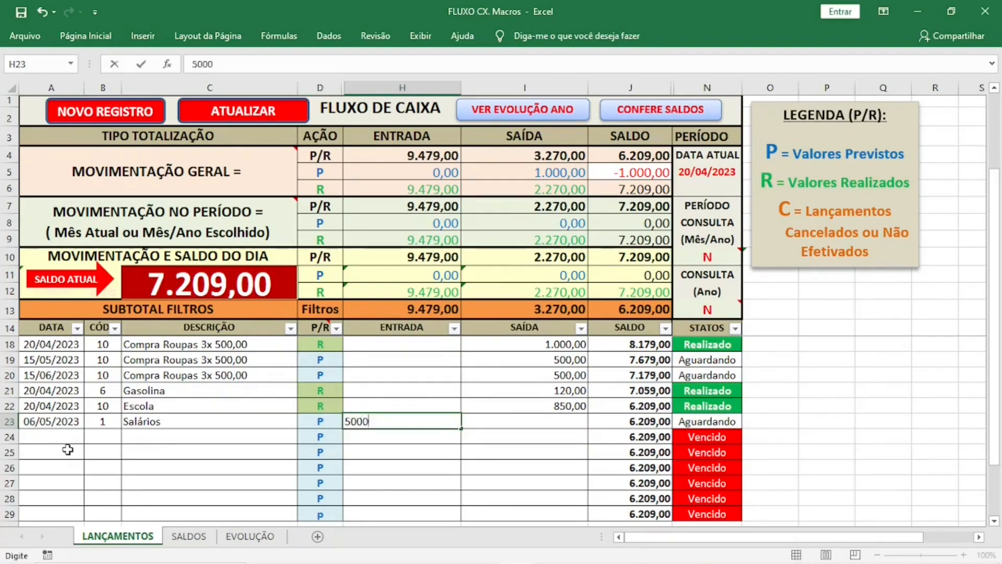
{"action": "key", "text": "Return"}
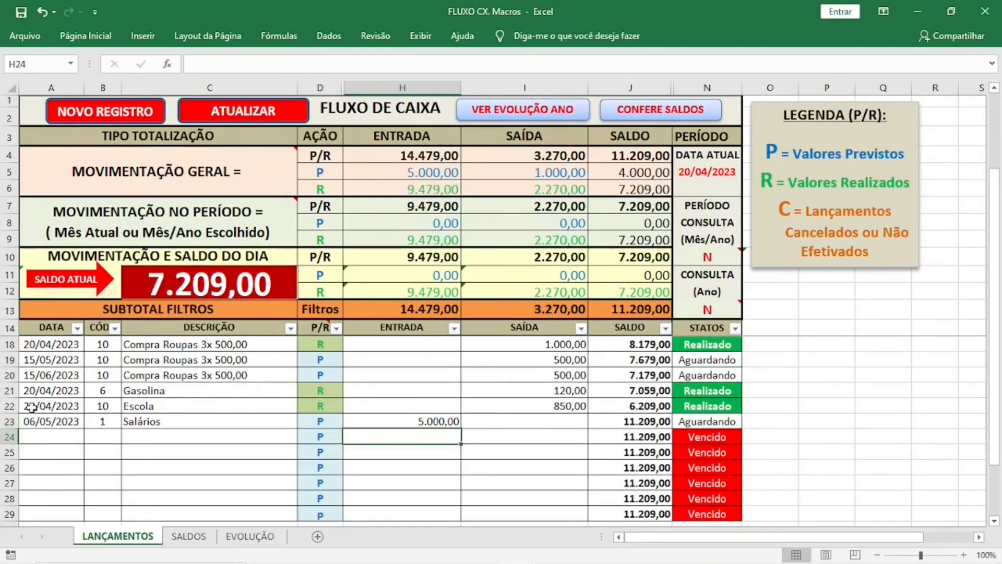
Enter the date 06/06/2023 and code 1 for a new entry in row 24.
{"action": "left_click", "coordinate": [38, 425]}
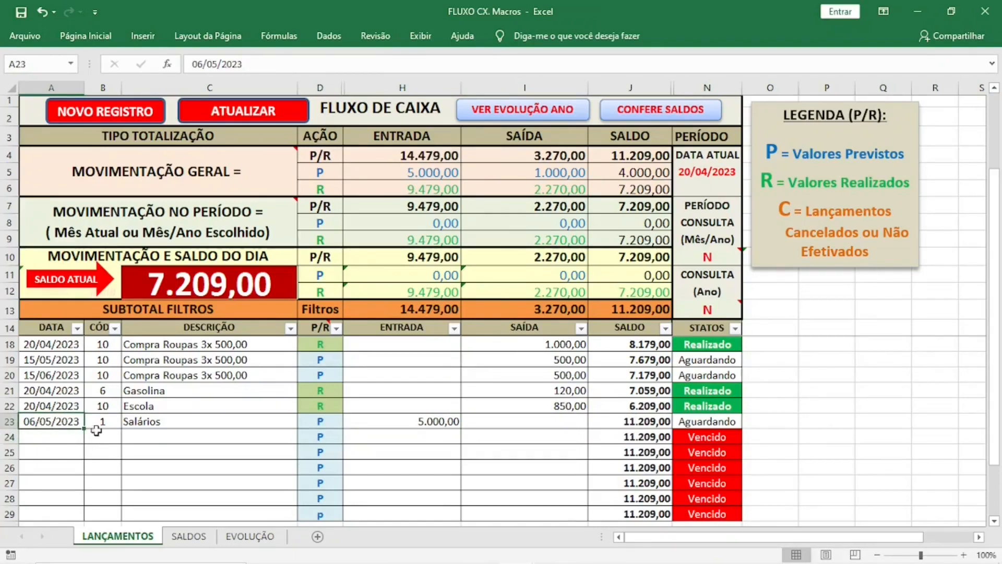
{"action": "mouse_move", "coordinate": [83, 431]}
{"action": "left_mouse_down"}
{"action": "mouse_move", "coordinate": [83, 456]}
{"action": "mouse_move", "coordinate": [72, 435]}
{"action": "left_mouse_up"}
{"action": "left_click", "coordinate": [70, 433]}
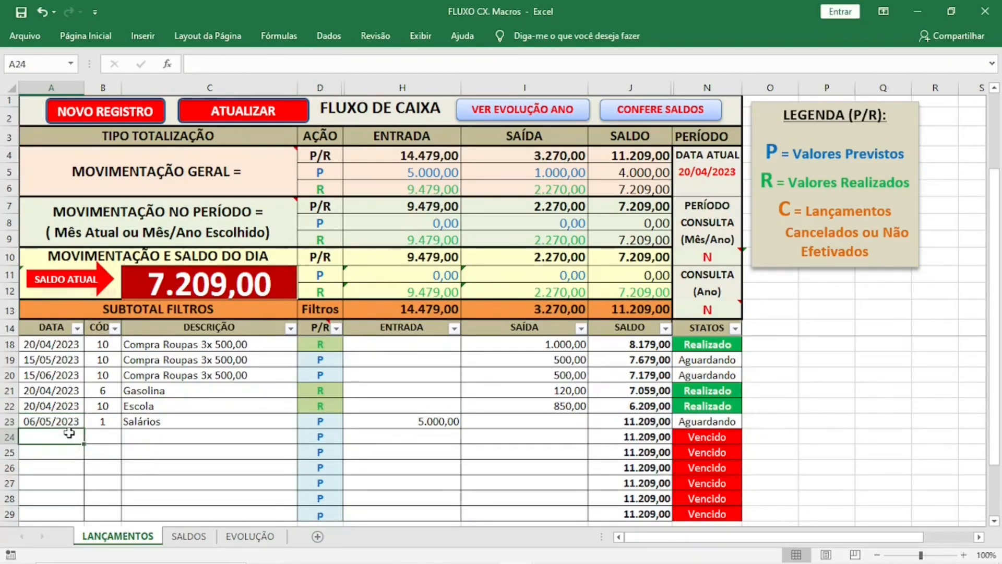
{"action": "type", "text": "06/06/2023"}
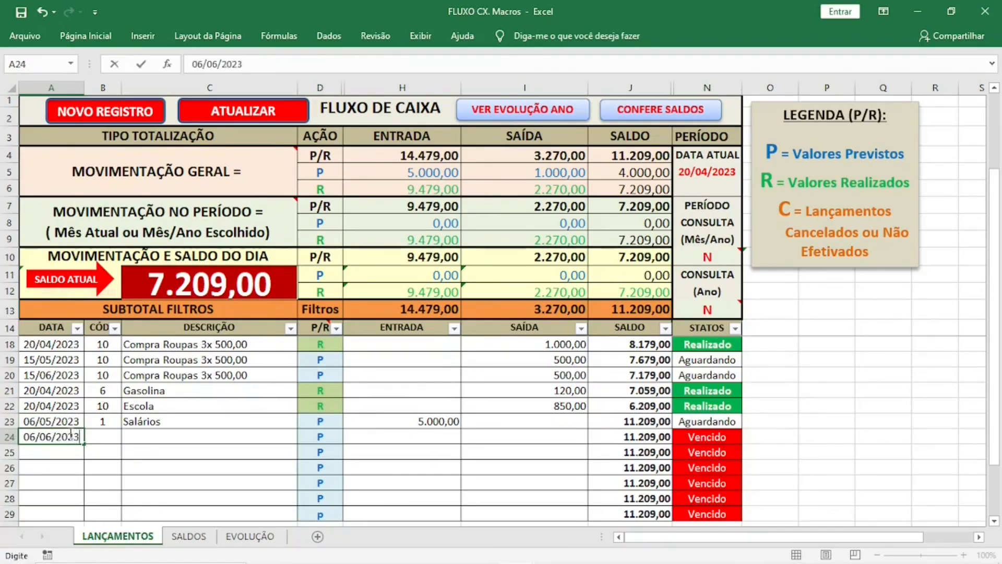
{"action": "key", "text": "Tab"}
{"action": "type", "text": "1"}
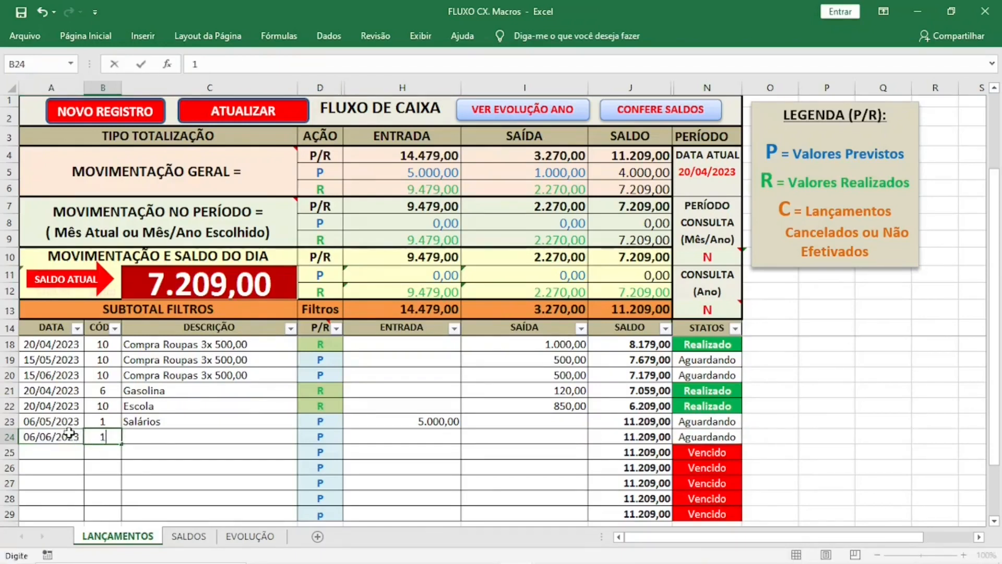
Enter an ENTRADA of 5000 for the row 24 entry.
{"action": "key", "text": "Tab"}
{"action": "key", "text": "Tab"}
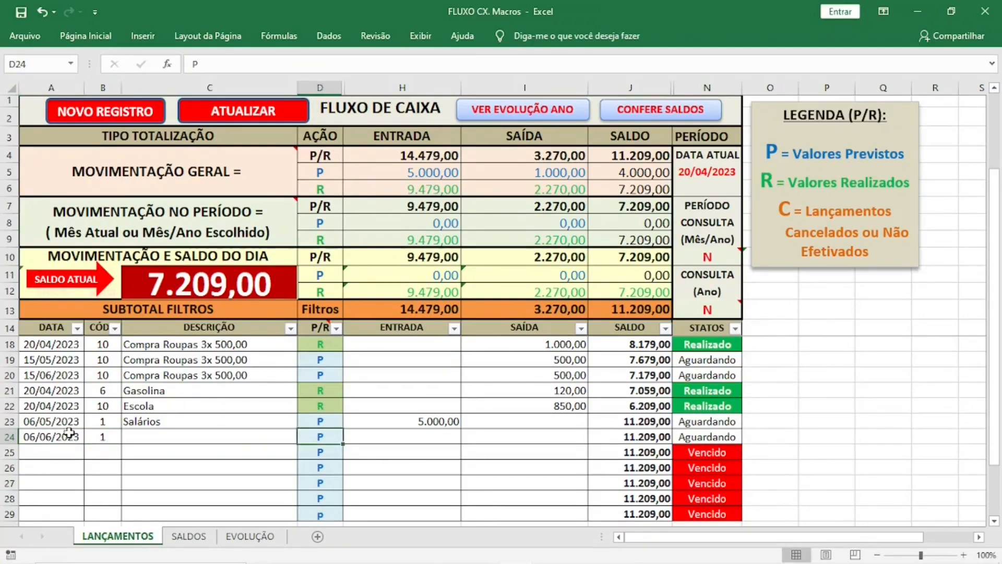
{"action": "key", "text": "Tab"}
{"action": "type", "text": "5000"}
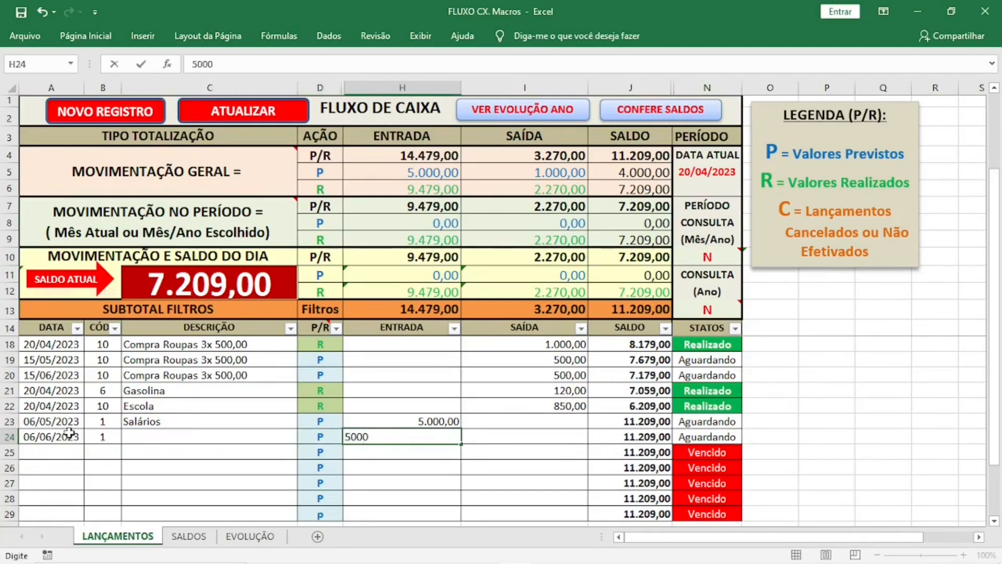
{"action": "key", "text": "Return"}
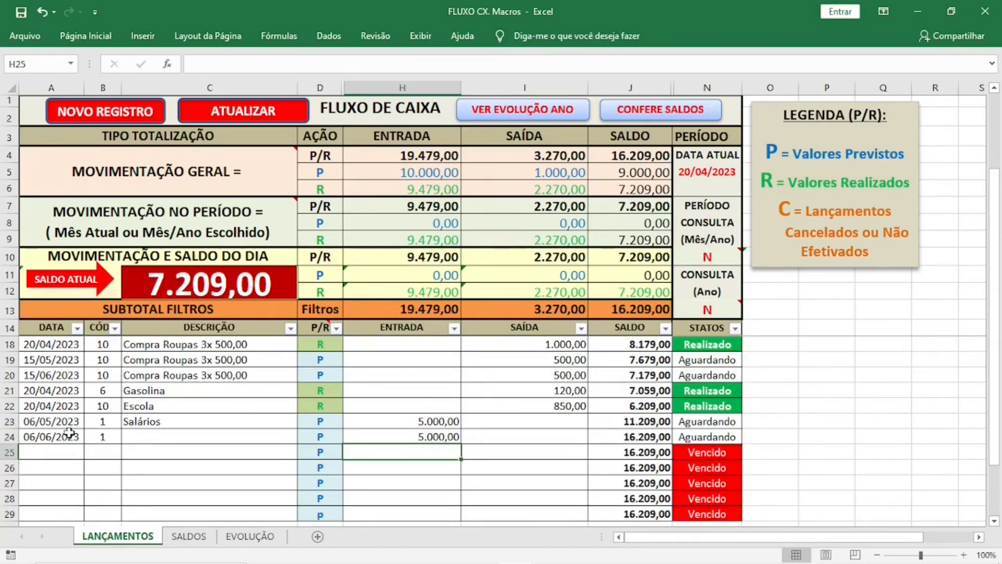
Fill in the description Salários for the 06/06/2023 entry in row 24.
{"action": "left_click", "coordinate": [189, 436]}
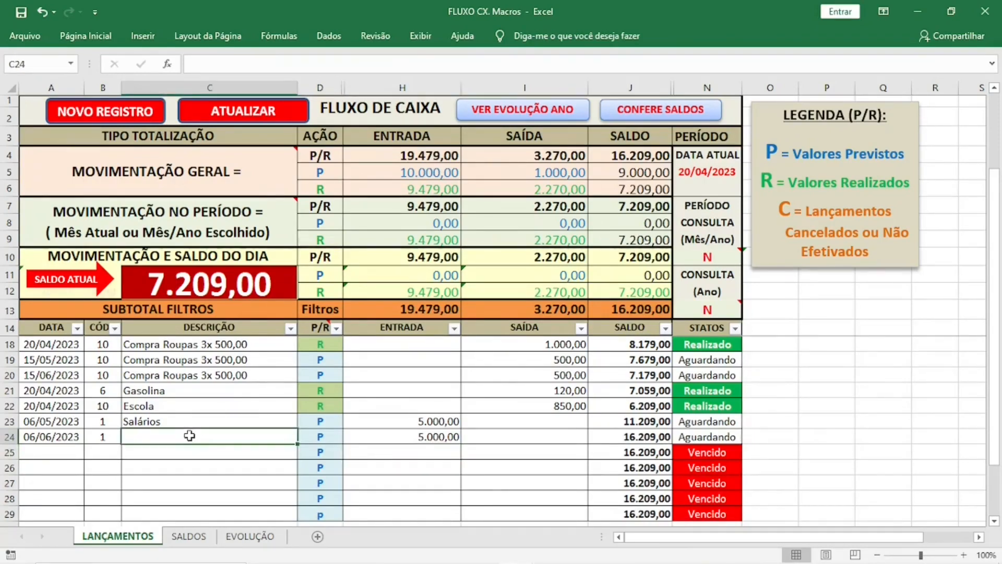
{"action": "type", "text": "s"}
{"action": "key", "text": "BackSpace"}
{"action": "type", "text": "S"}
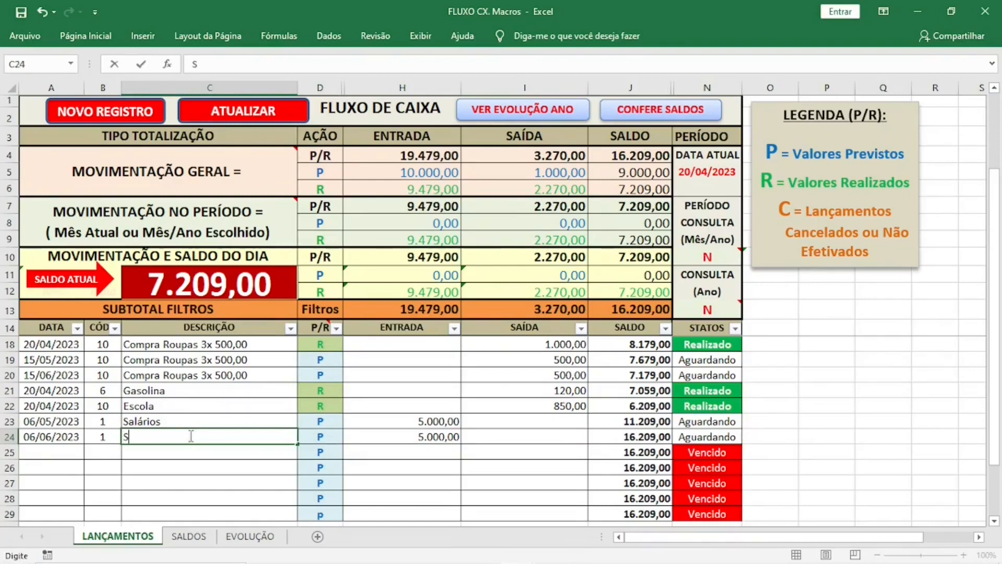
{"action": "type", "text": "alários"}
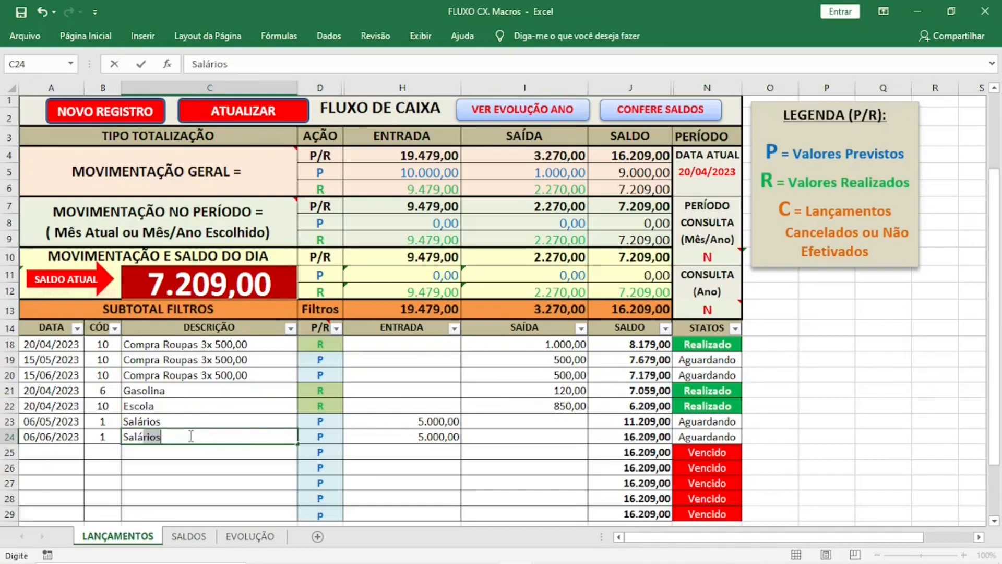
{"action": "key", "text": "Return"}
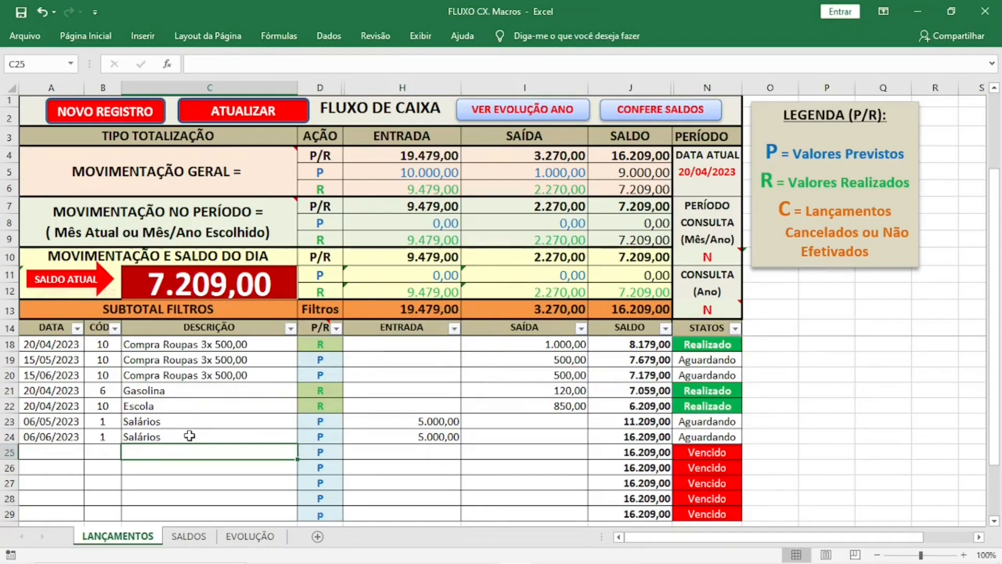
Enter the date 07/07/2023, code 6 and the description IPVA for a new entry in row 25.
{"action": "left_click", "coordinate": [43, 452]}
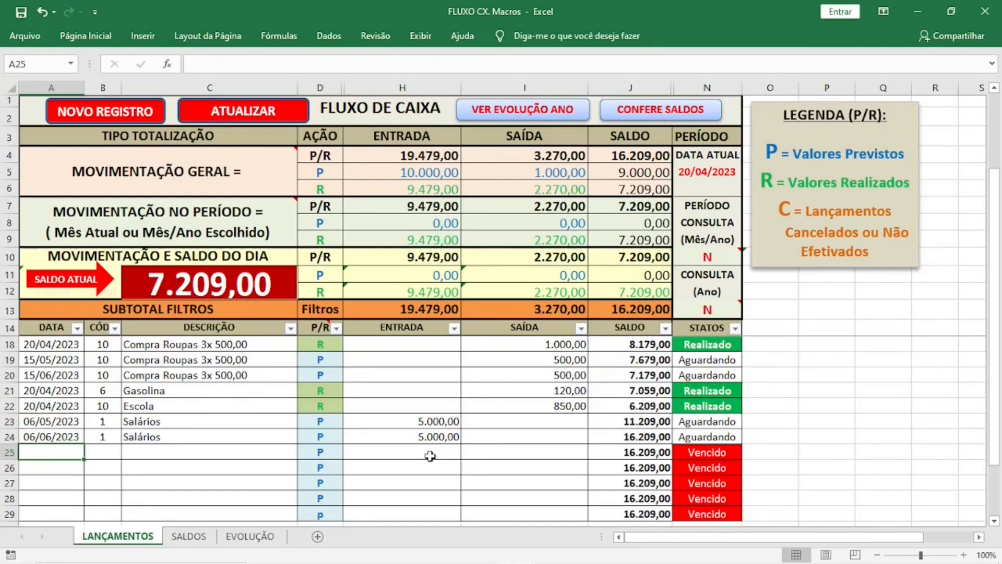
{"action": "type", "text": "07"}
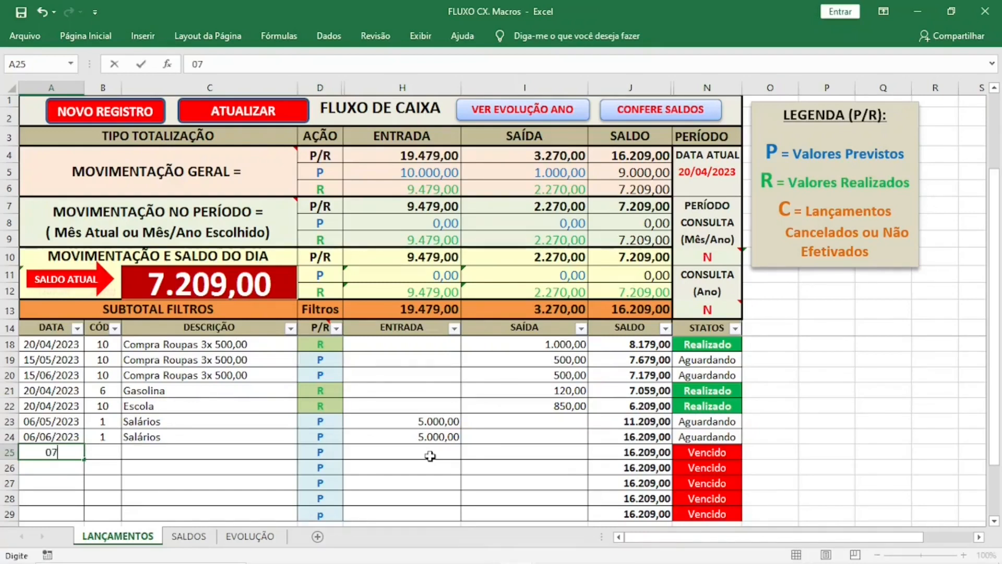
{"action": "type", "text": "/07/2023"}
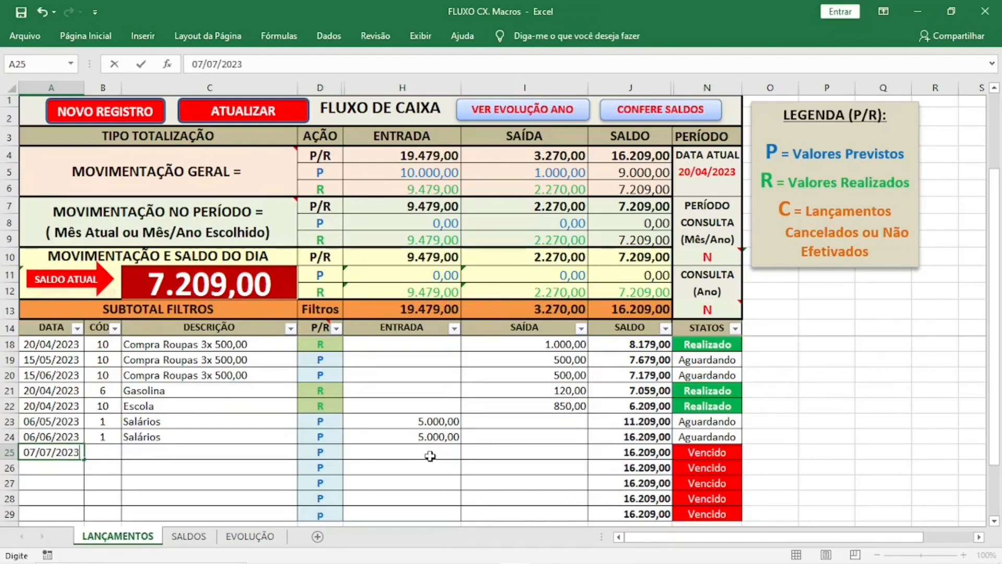
{"action": "key", "text": "Tab"}
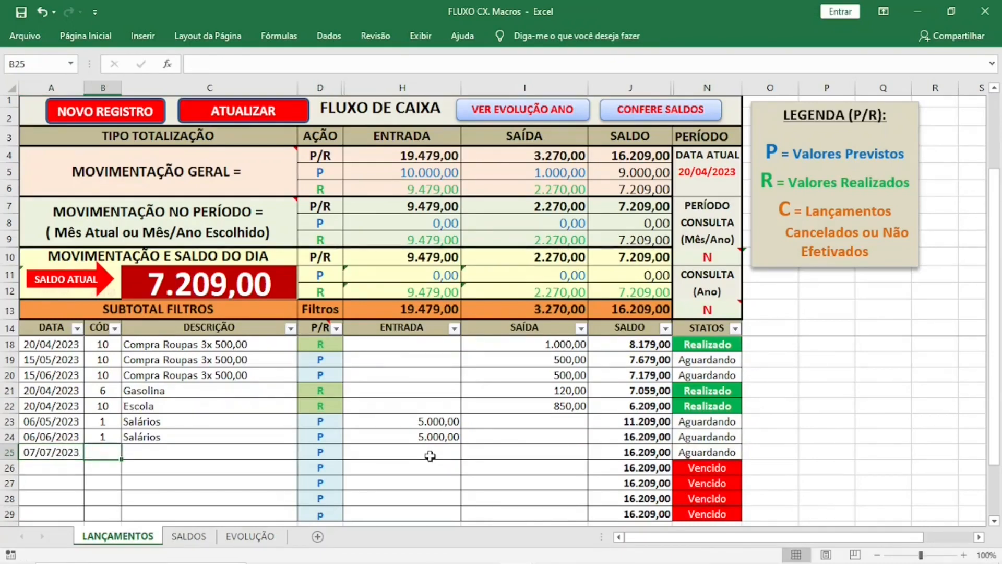
{"action": "type", "text": "6"}
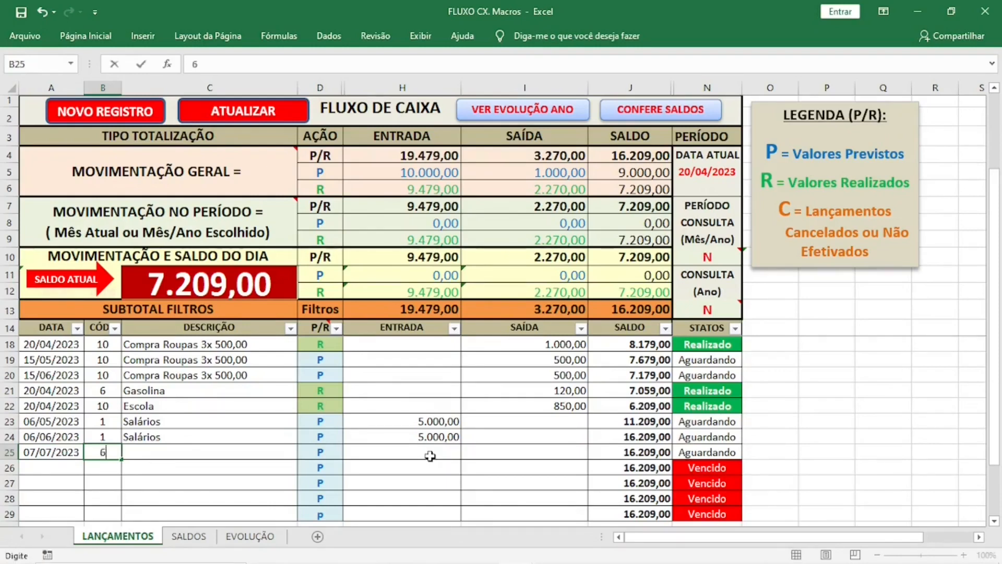
{"action": "key", "text": "Tab"}
{"action": "type", "text": "IPVA"}
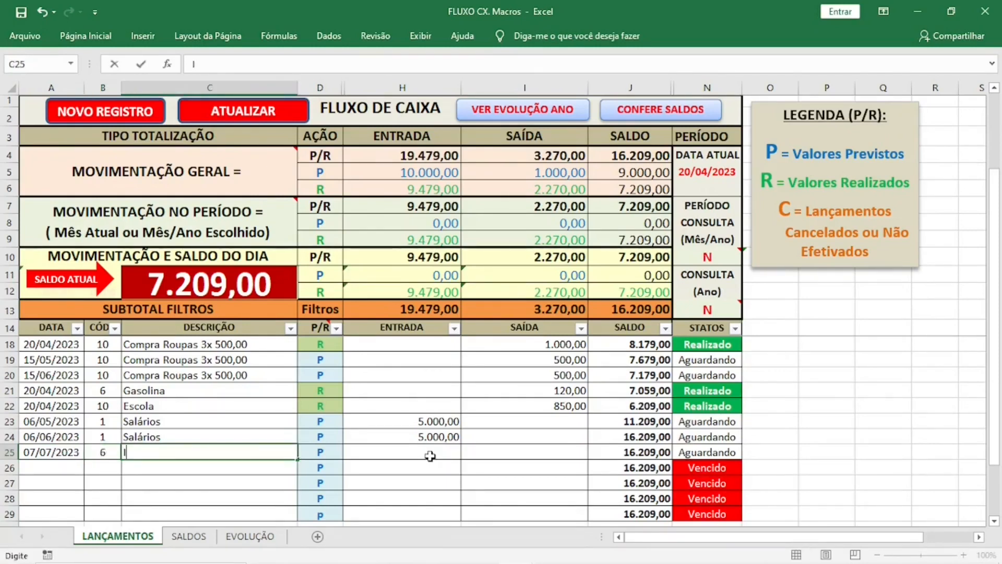
Enter a SAÍDA of 1300 for the IPVA entry in row 25.
{"action": "key", "text": "Tab"}
{"action": "key", "text": "Tab"}
{"action": "key", "text": "Tab"}
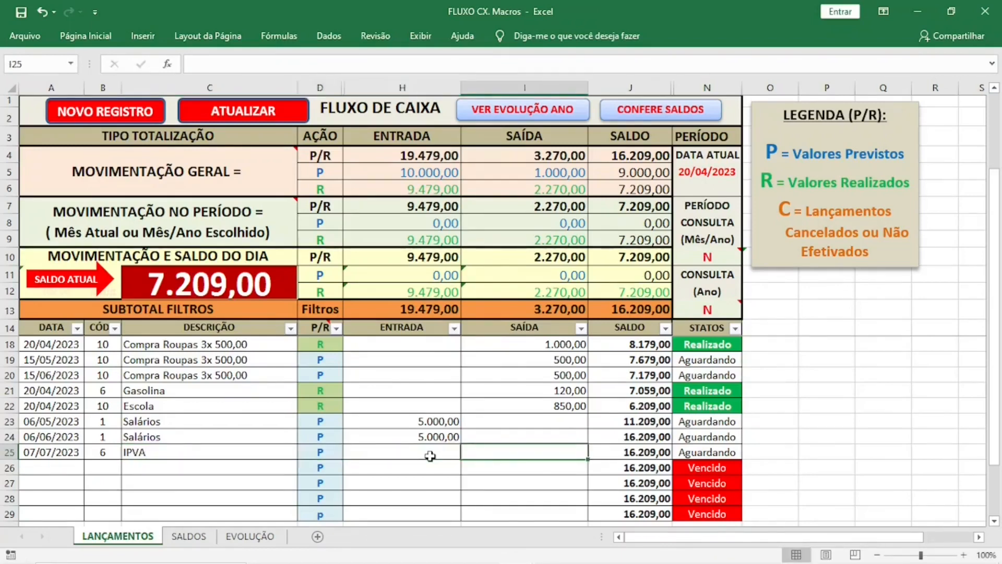
{"action": "type", "text": "1."}
{"action": "type", "text": "300"}
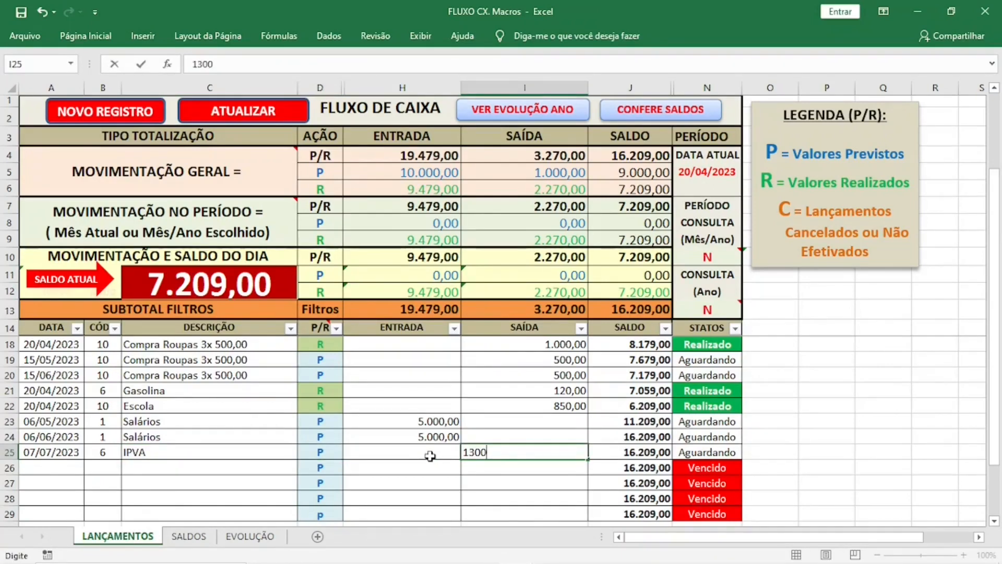
{"action": "key", "text": "Return"}
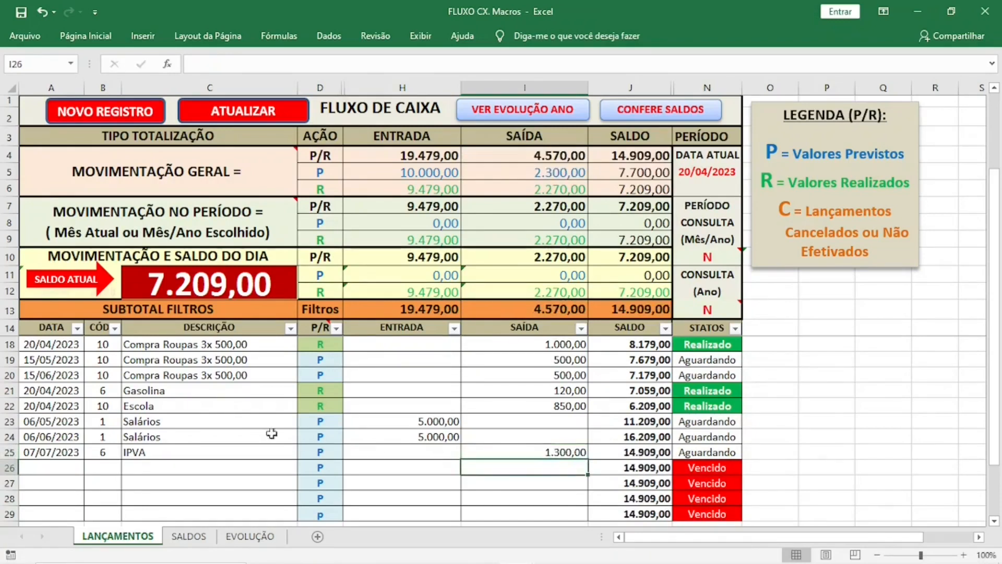
Sort the entries by DATA from oldest to newest, treating the first row as headers.
{"action": "left_click", "coordinate": [71, 346]}
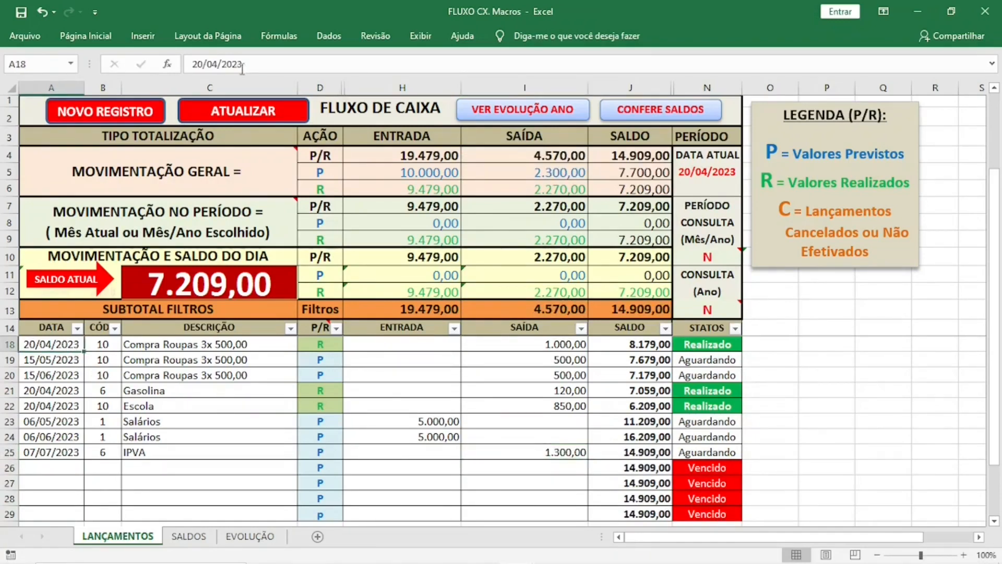
{"action": "left_click", "coordinate": [329, 37]}
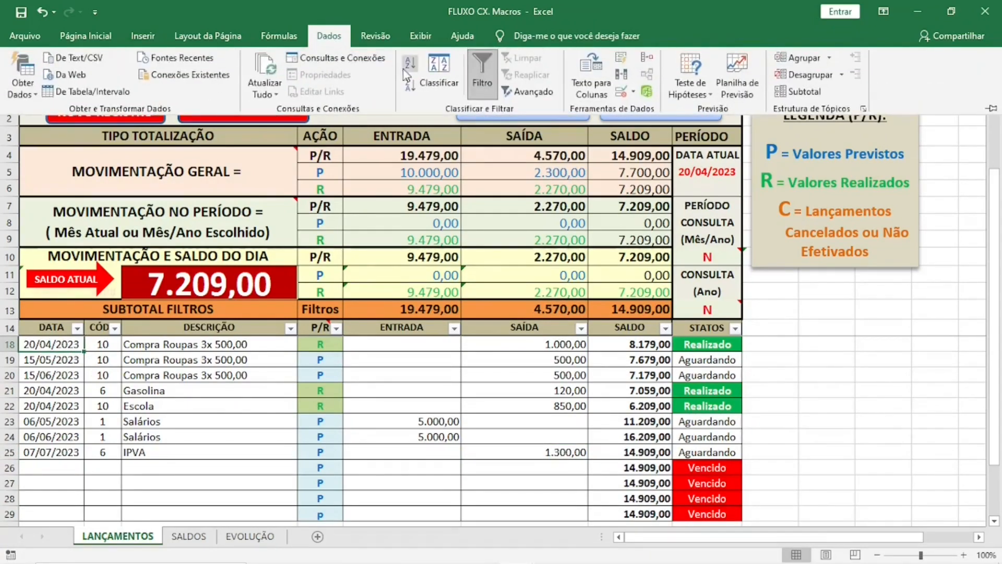
{"action": "left_click", "coordinate": [432, 78]}
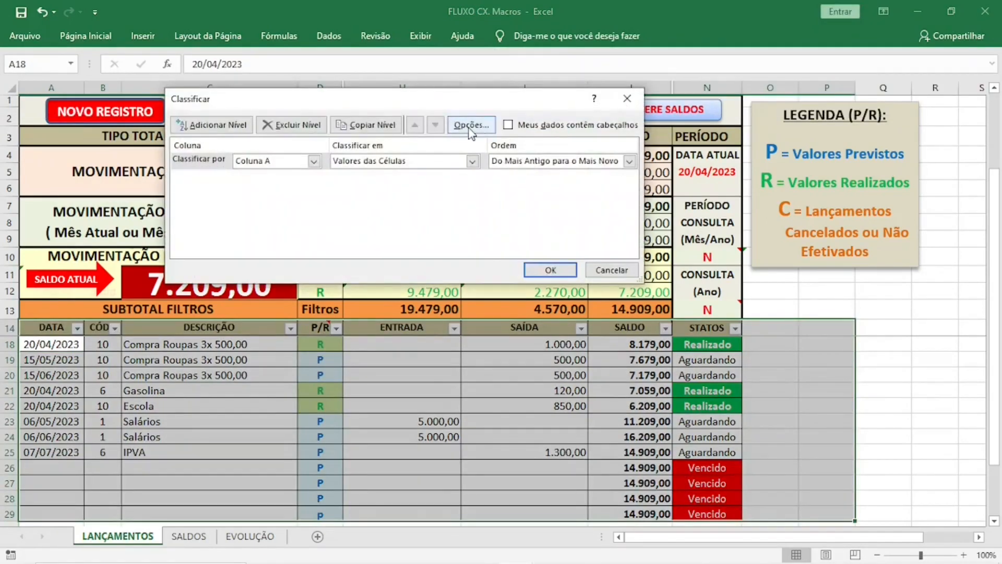
{"action": "left_click", "coordinate": [509, 126]}
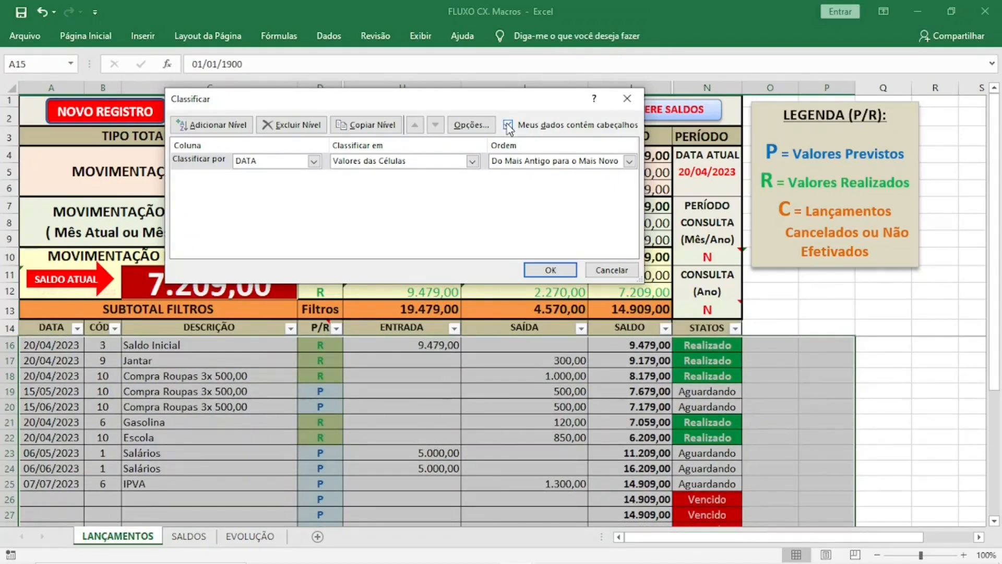
{"action": "left_click", "coordinate": [280, 168]}
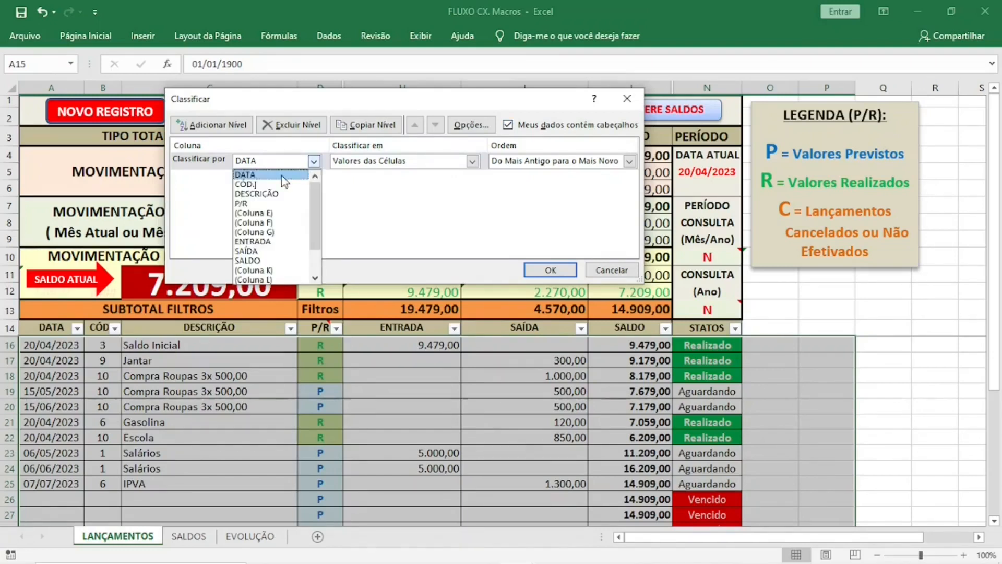
{"action": "left_click", "coordinate": [289, 186]}
{"action": "left_click", "coordinate": [550, 270]}
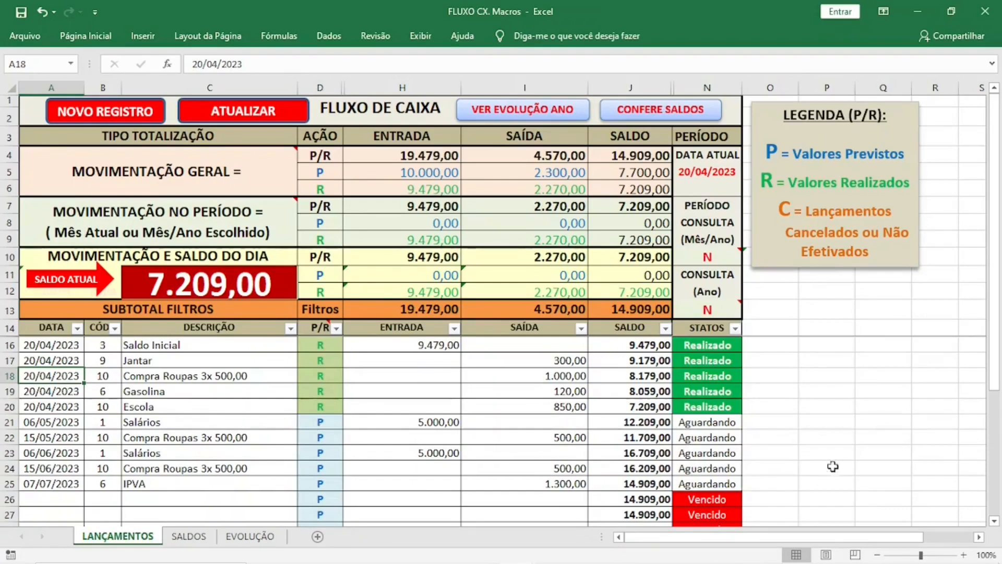
Examine the order of the sorted entries and the blank formatted rows 26 to 29 below them.
{"action": "scroll", "coordinate": [497, 478], "scroll_direction": "down", "scroll_amount": 1}
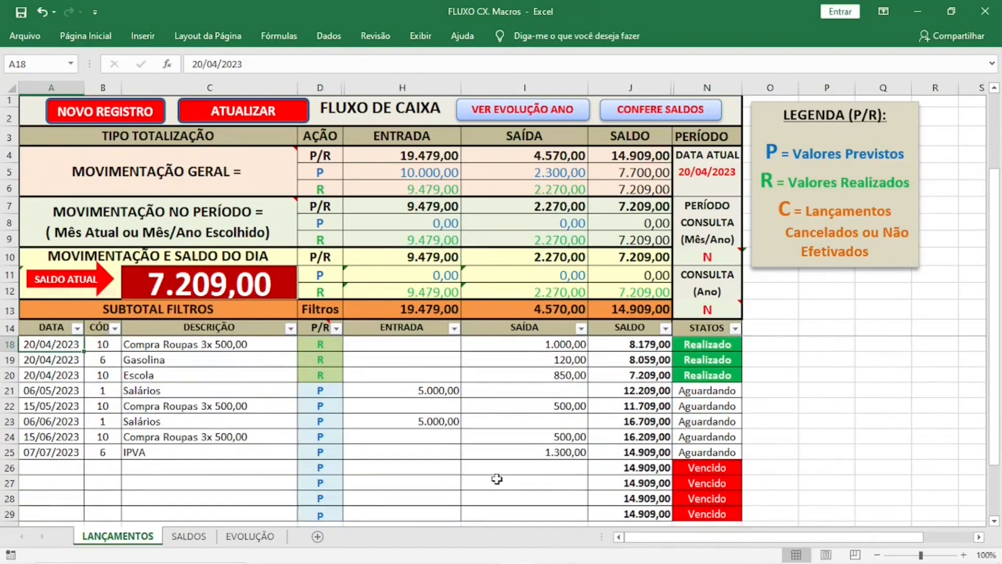
{"action": "scroll", "coordinate": [496, 479], "scroll_direction": "down", "scroll_amount": 2}
{"action": "scroll", "coordinate": [497, 479], "scroll_direction": "up", "scroll_amount": 3}
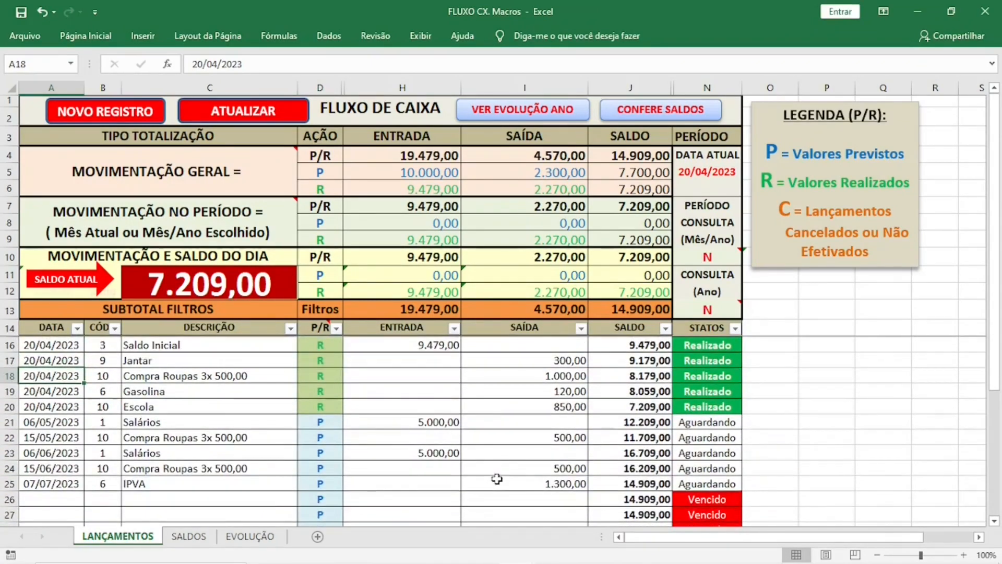
{"action": "scroll", "coordinate": [496, 479], "scroll_direction": "down", "scroll_amount": 2}
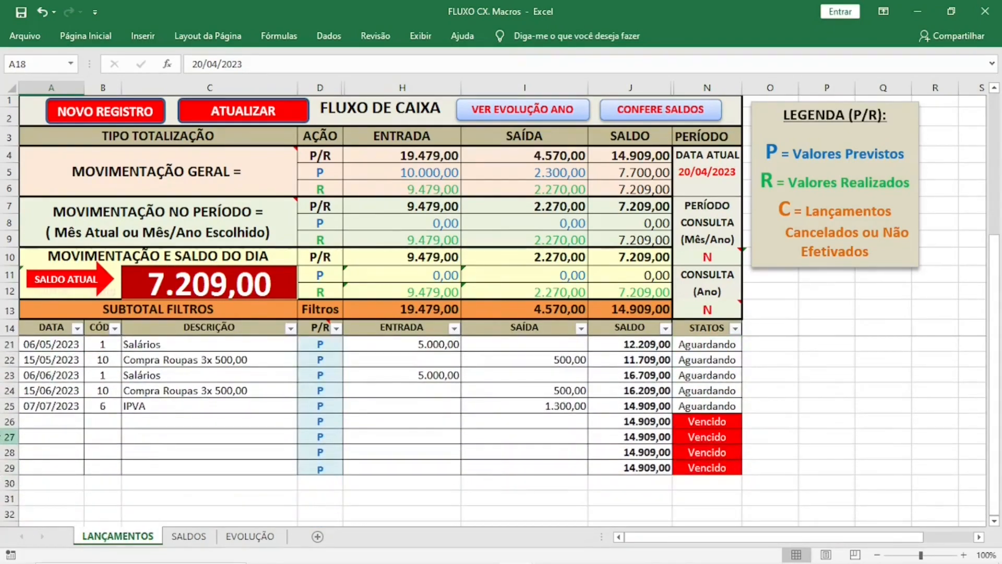
{"action": "mouse_move", "coordinate": [7, 418]}
{"action": "left_mouse_down"}
{"action": "mouse_move", "coordinate": [11, 449]}
{"action": "mouse_move", "coordinate": [12, 422]}
{"action": "left_mouse_up"}
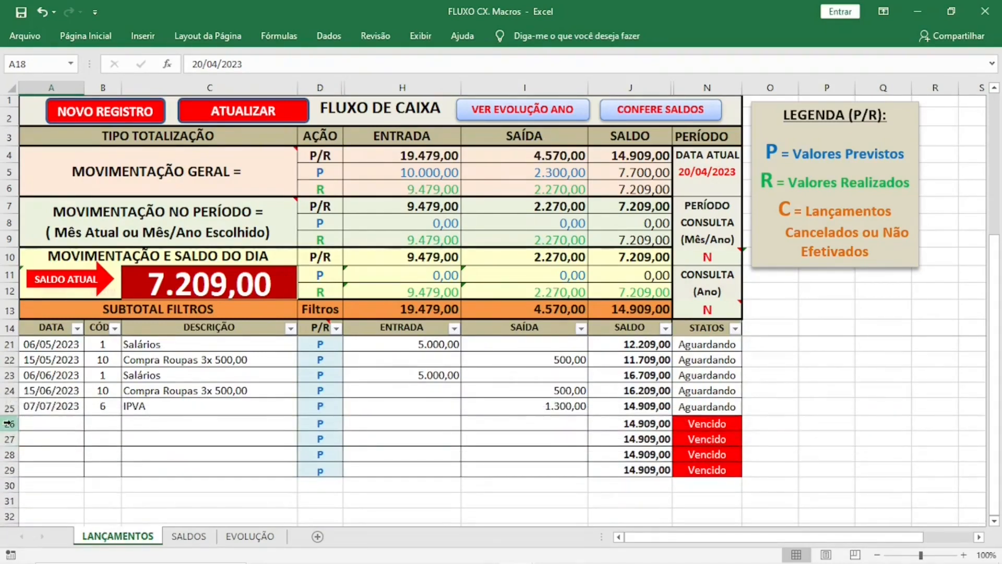
{"action": "left_click", "coordinate": [9, 424]}
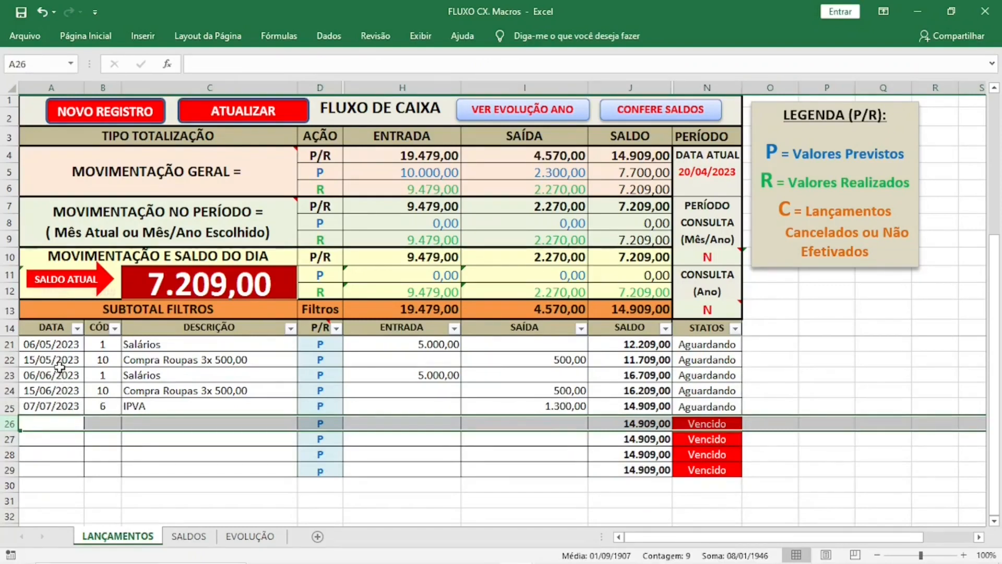
{"action": "scroll", "coordinate": [59, 367], "scroll_direction": "up", "scroll_amount": 1}
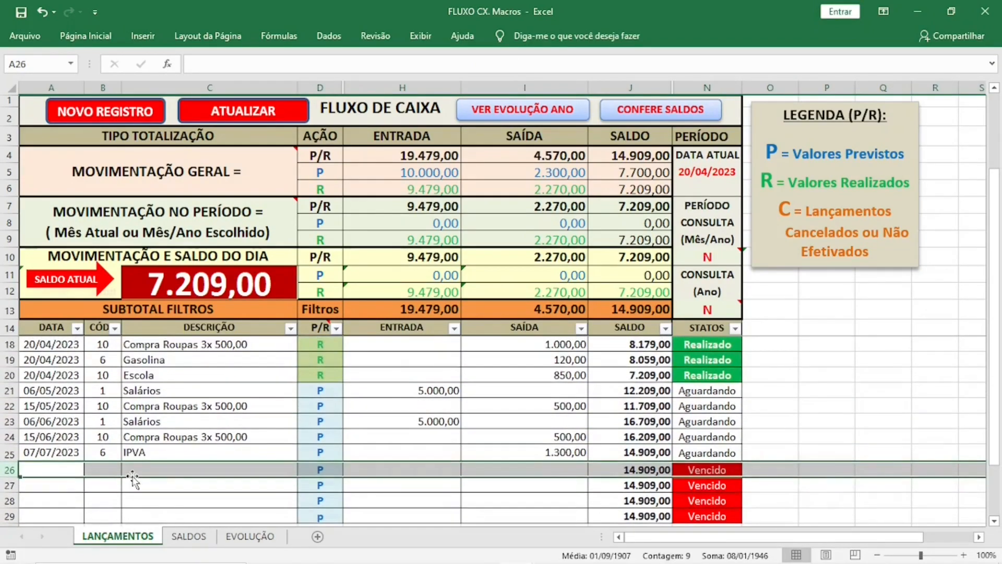
{"action": "left_click", "coordinate": [73, 467]}
{"action": "left_click", "coordinate": [74, 467]}
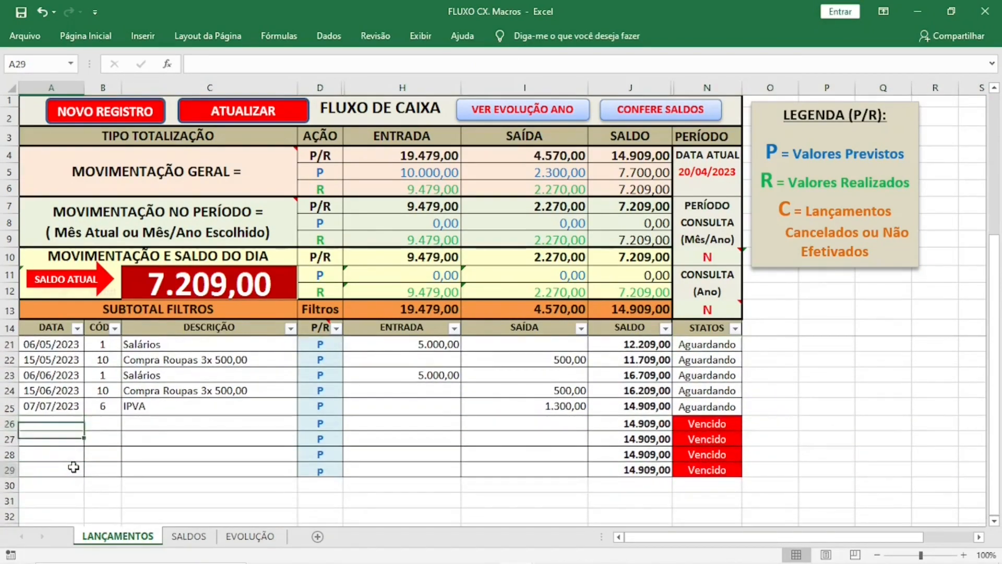
{"action": "left_click", "coordinate": [10, 471]}
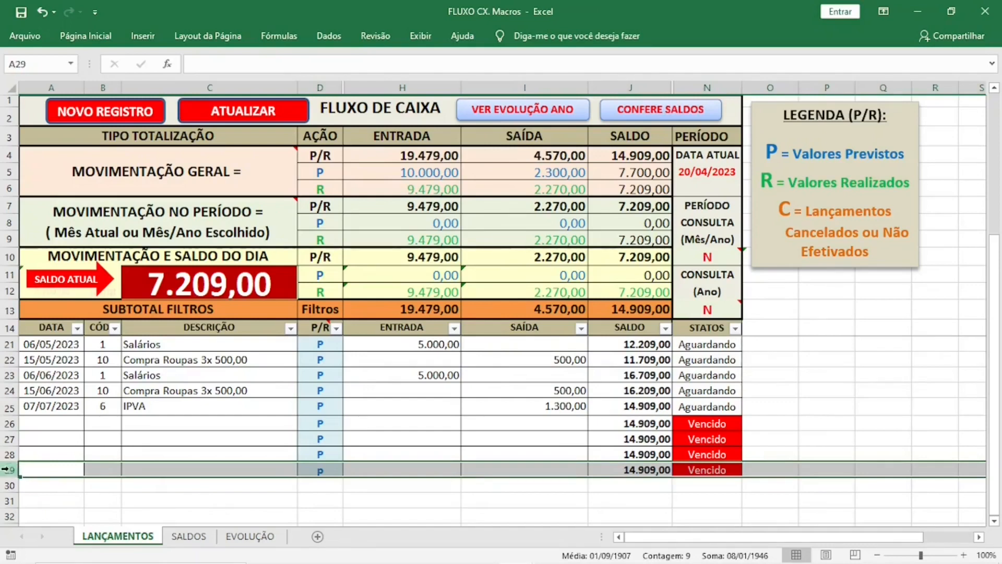
Copy the entries in rows 22 to 25, from DATA through SAÍDA, into rows 26 to 29.
{"action": "left_click", "coordinate": [11, 408]}
{"action": "left_click_drag", "start_coordinate": [52, 407], "coordinate": [100, 407]}
{"action": "left_click_drag", "start_coordinate": [56, 362], "coordinate": [532, 416]}
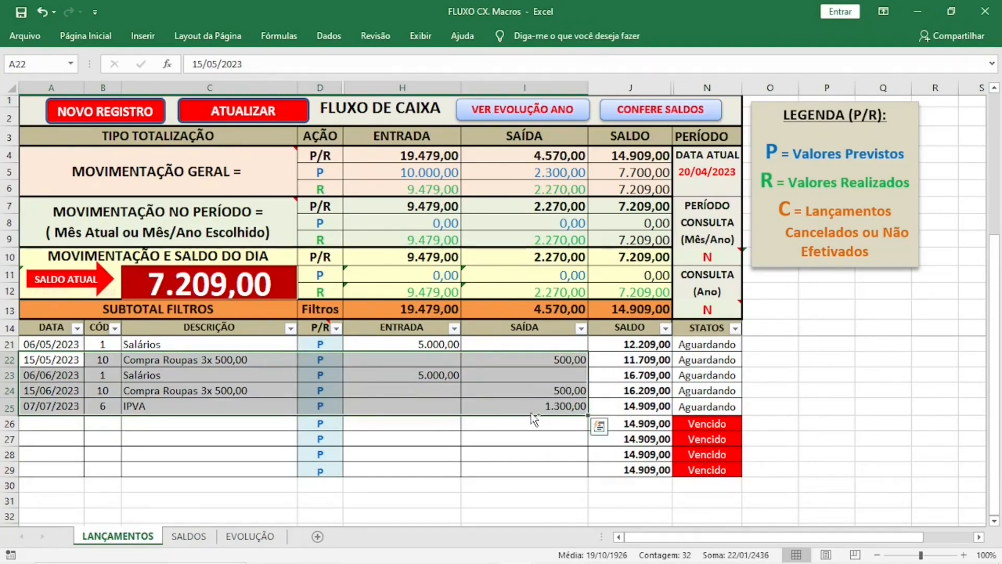
{"action": "key", "text": "ctrl+c"}
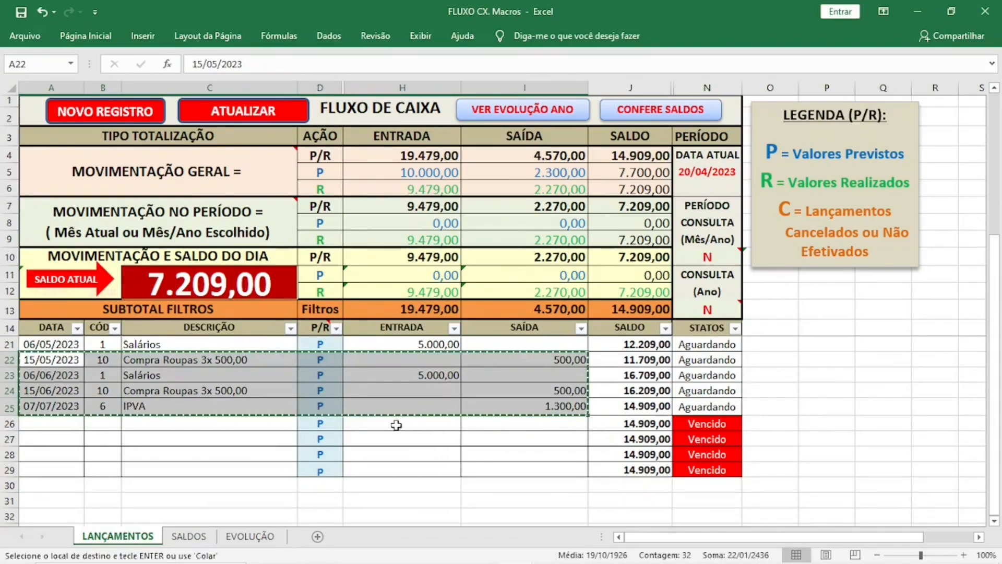
{"action": "left_click", "coordinate": [68, 427]}
{"action": "key", "text": "ctrl+v"}
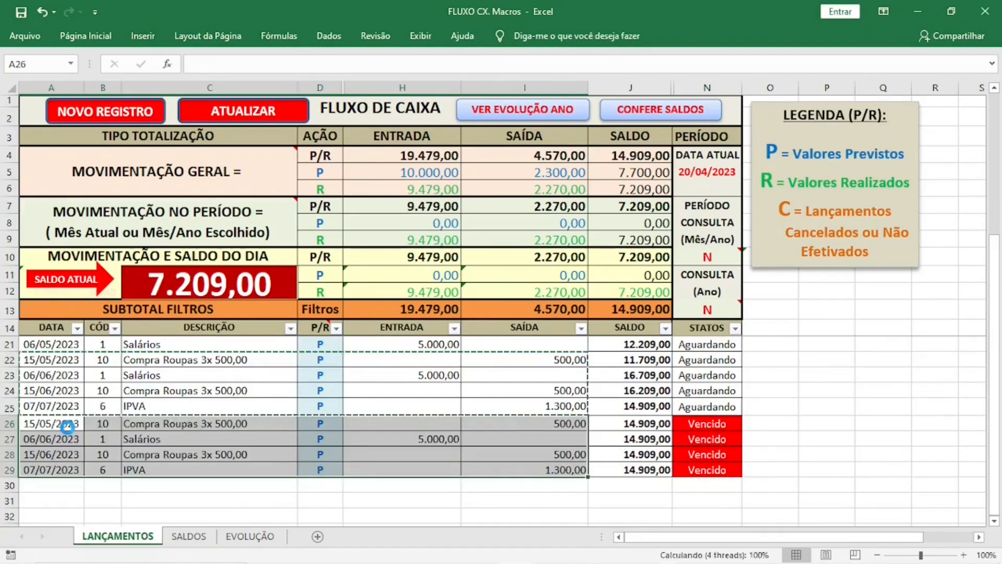
{"action": "left_click", "coordinate": [255, 499]}
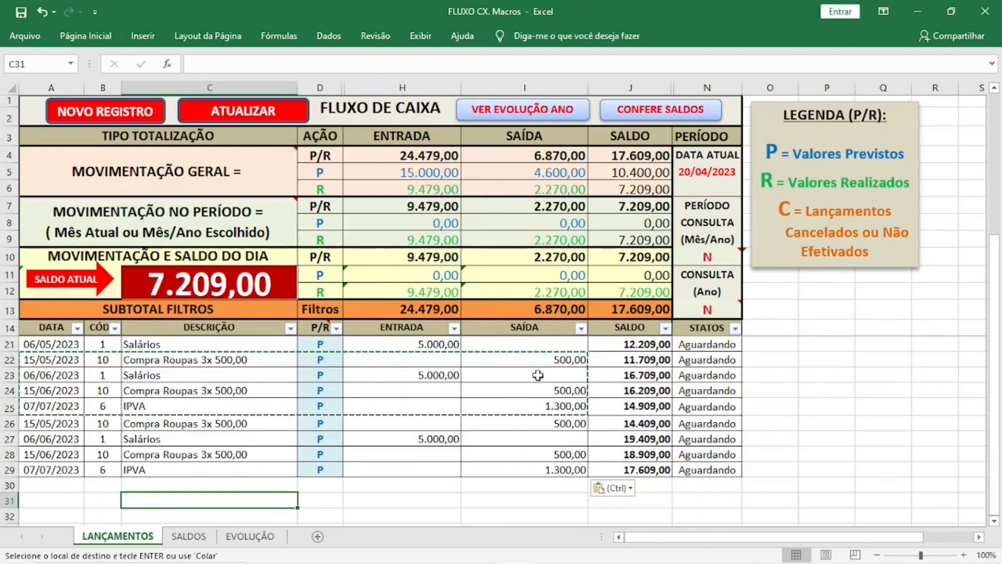
{"action": "key", "text": "Escape"}
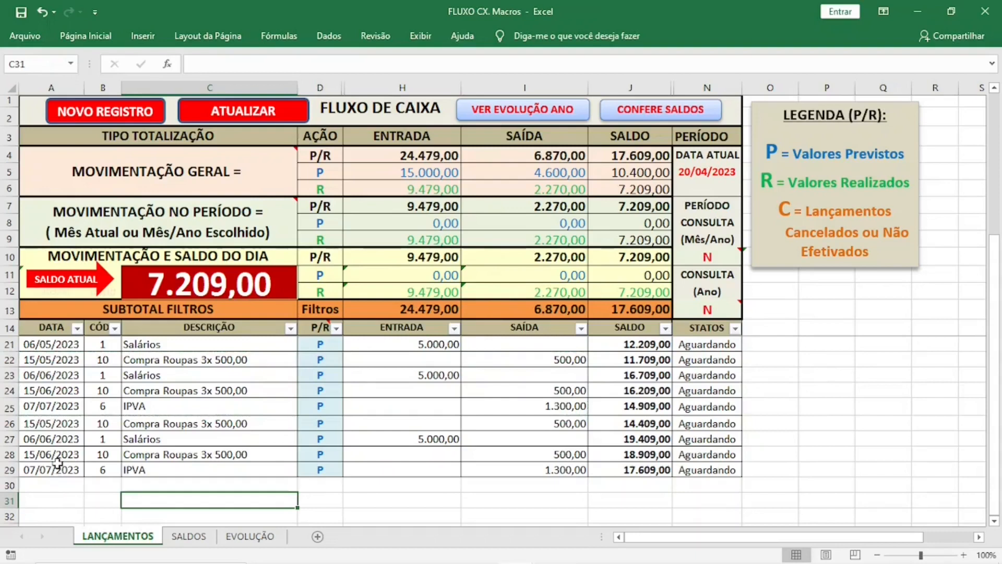
Extend the table by one row by filling all of row 29 down into row 30.
{"action": "scroll", "coordinate": [57, 462], "scroll_direction": "up", "scroll_amount": 2}
{"action": "scroll", "coordinate": [58, 462], "scroll_direction": "down", "scroll_amount": 4}
{"action": "scroll", "coordinate": [58, 462], "scroll_direction": "up", "scroll_amount": 1}
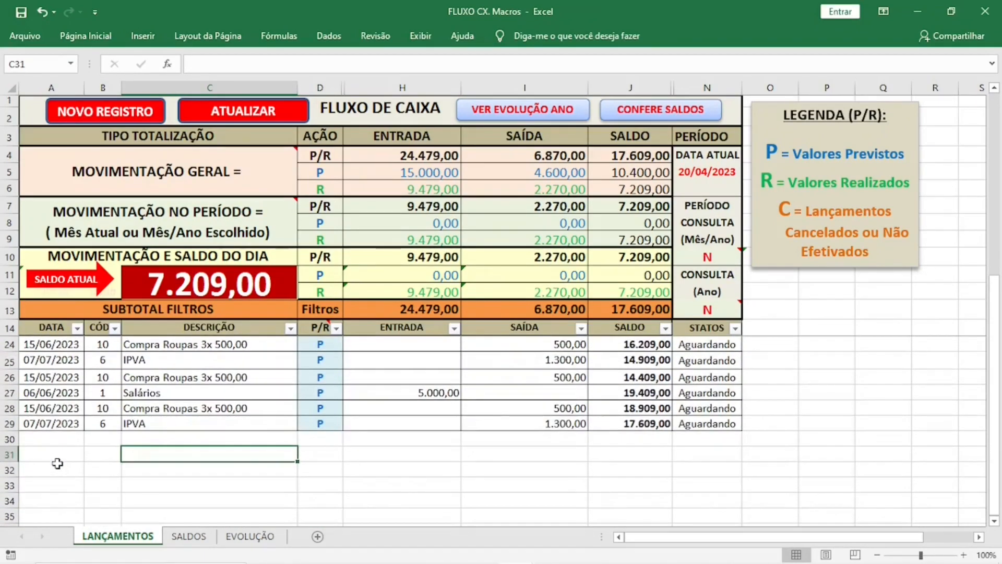
{"action": "left_click", "coordinate": [8, 424]}
{"action": "left_click_drag", "start_coordinate": [22, 431], "coordinate": [21, 447]}
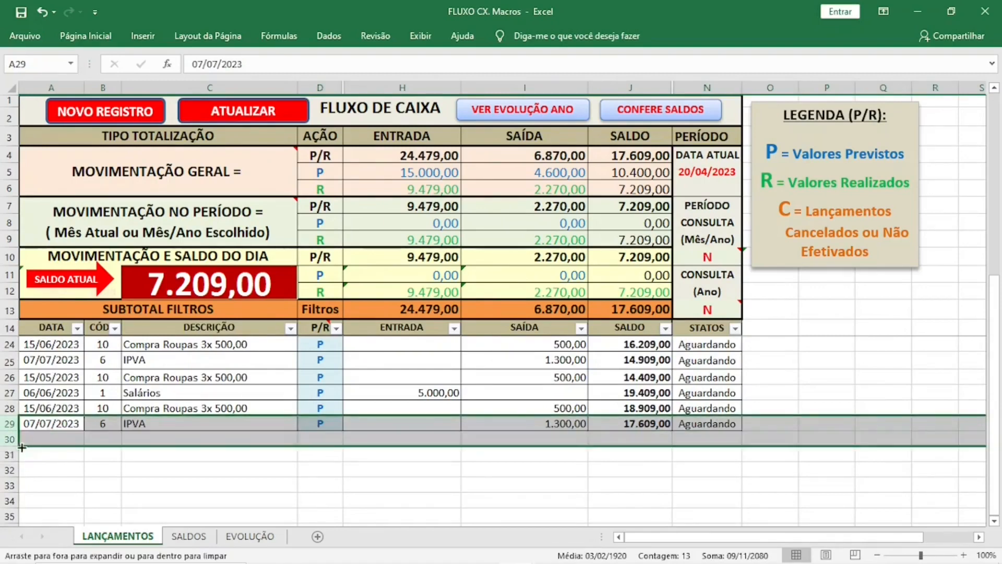
Try entering the text kdlklsjjs as the DATA value of row 30.
{"action": "left_click", "coordinate": [72, 438]}
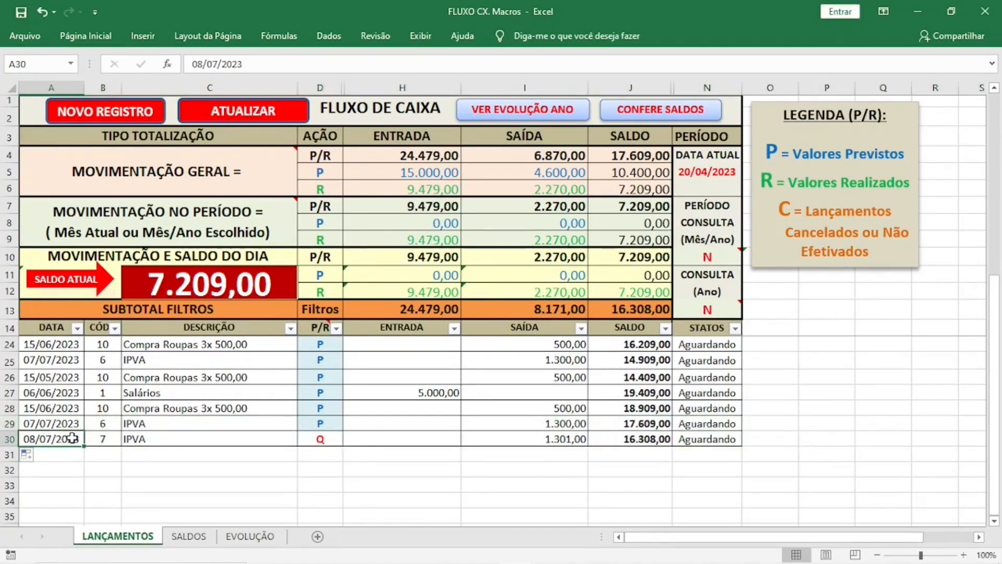
{"action": "type", "text": "kdlklsjjs"}
{"action": "key", "text": "Tab"}
{"action": "key", "text": "Tab"}
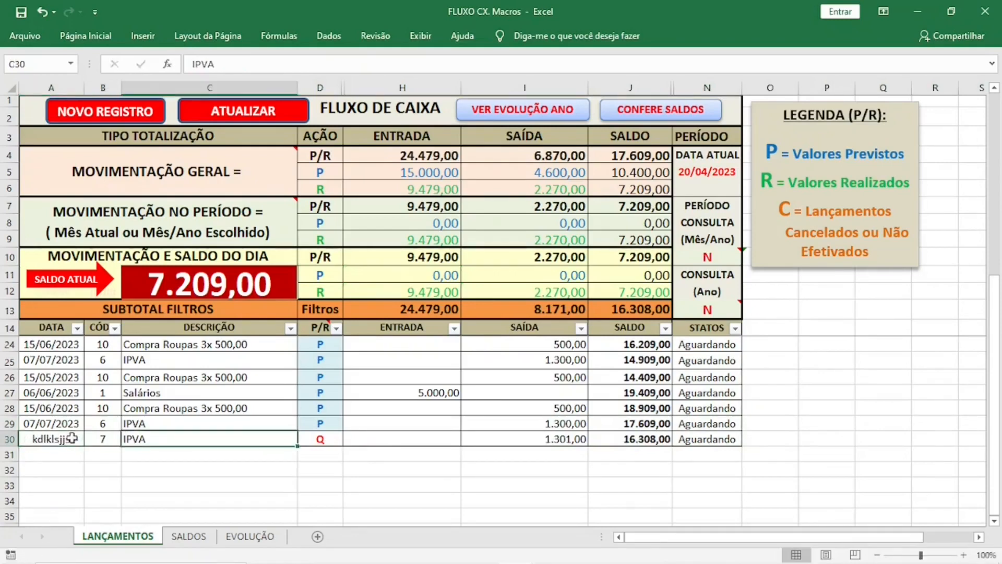
Set row 30's DATA to 21/04/2023 and its CÓD to 4.
{"action": "key", "text": "shift+Tab"}
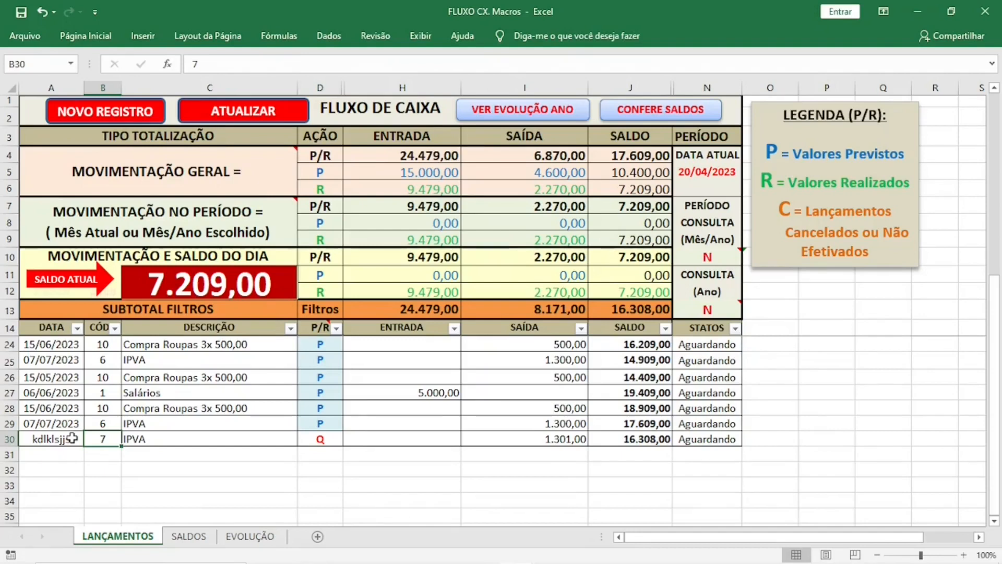
{"action": "type", "text": "0"}
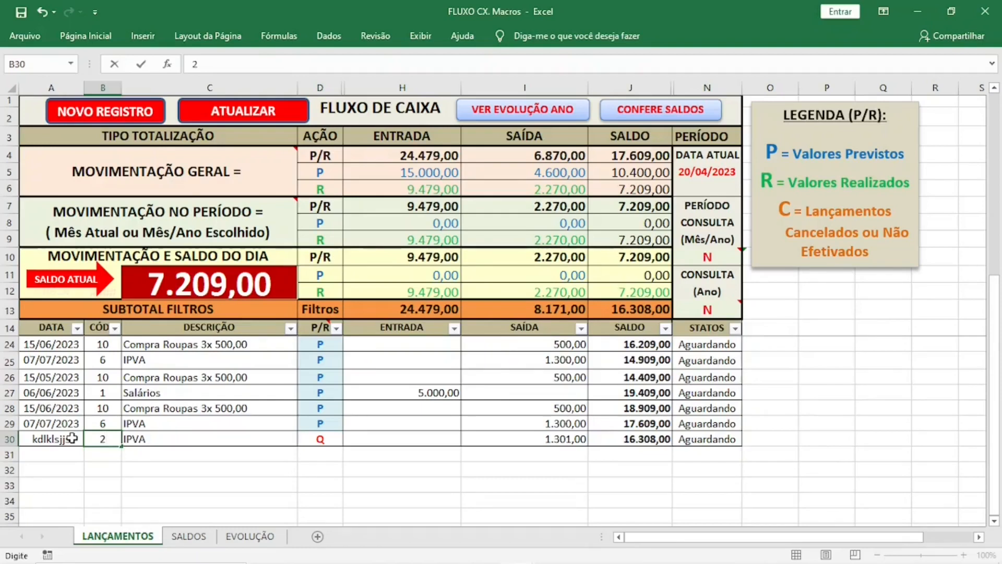
{"action": "left_click", "coordinate": [72, 438]}
{"action": "type", "text": "21/04/2023"}
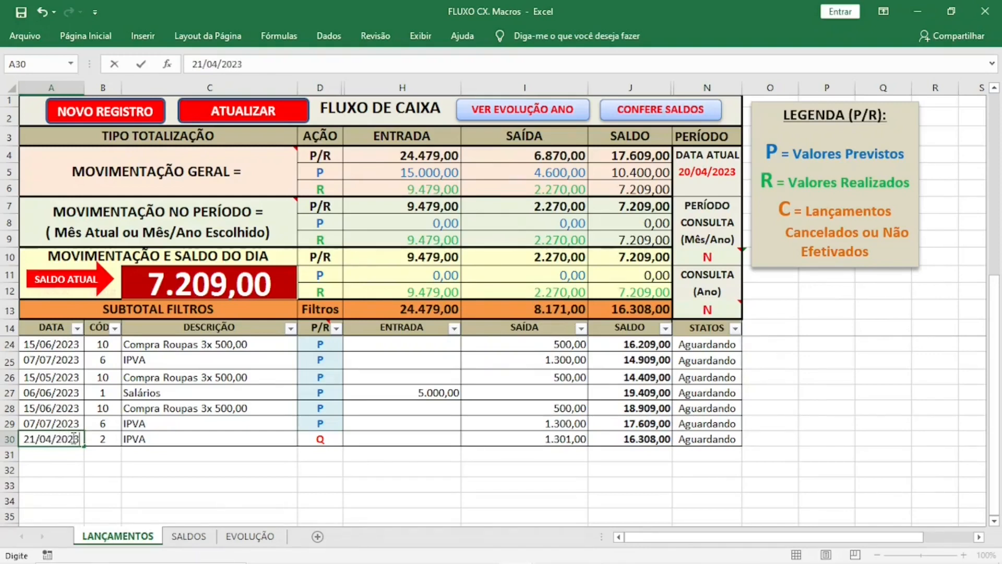
{"action": "key", "text": "Tab"}
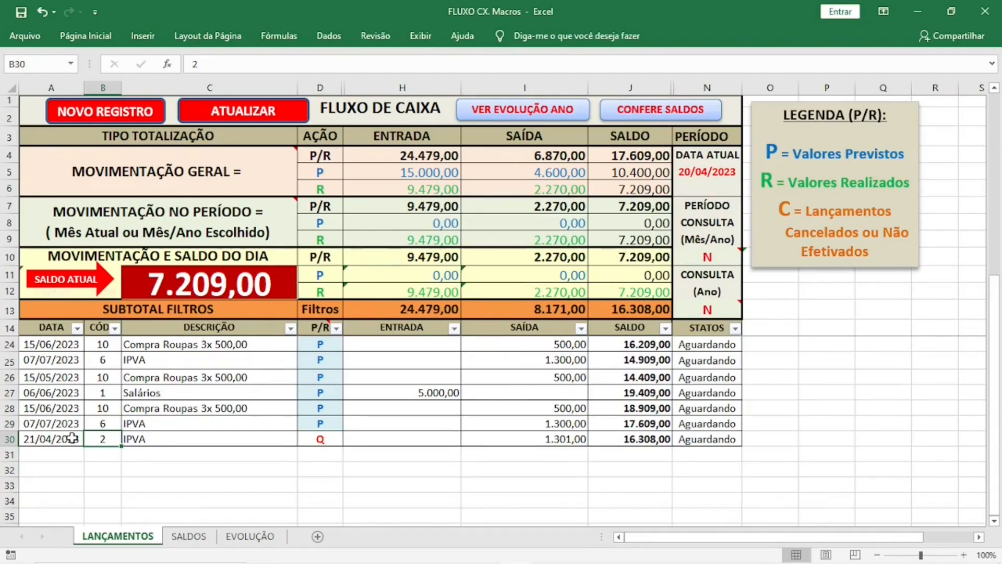
{"action": "type", "text": "4"}
{"action": "key", "text": "Tab"}
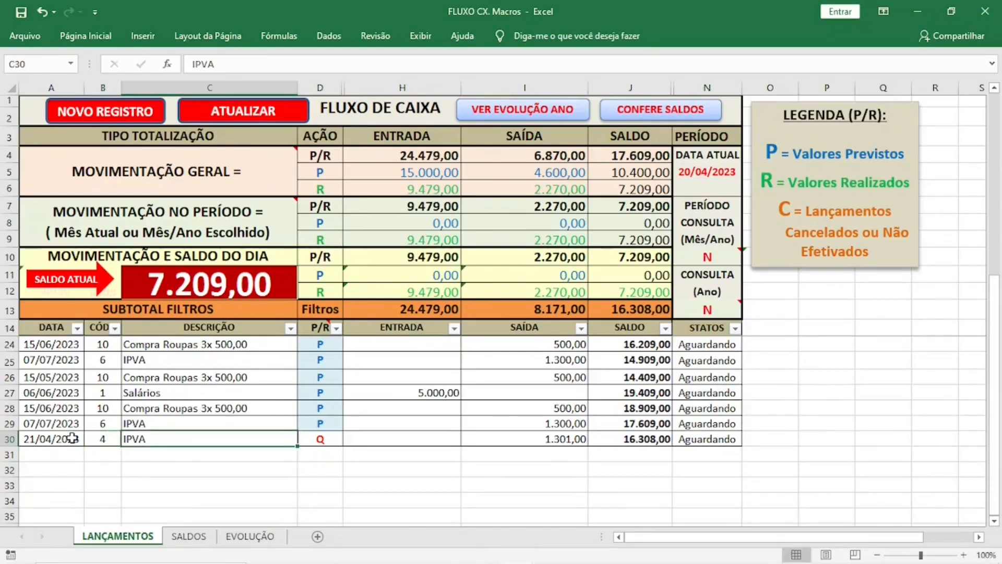
Set row 30's DESCRIÇÃO to Financiamento and its P/R value to a capital P.
{"action": "type", "text": "Fi"}
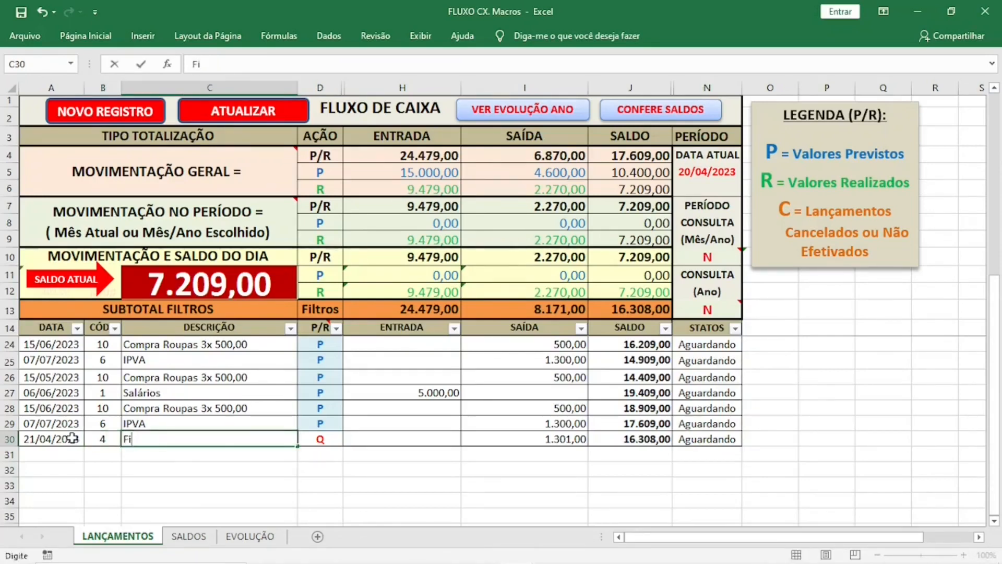
{"action": "type", "text": "nanciamento"}
{"action": "key", "text": "Tab"}
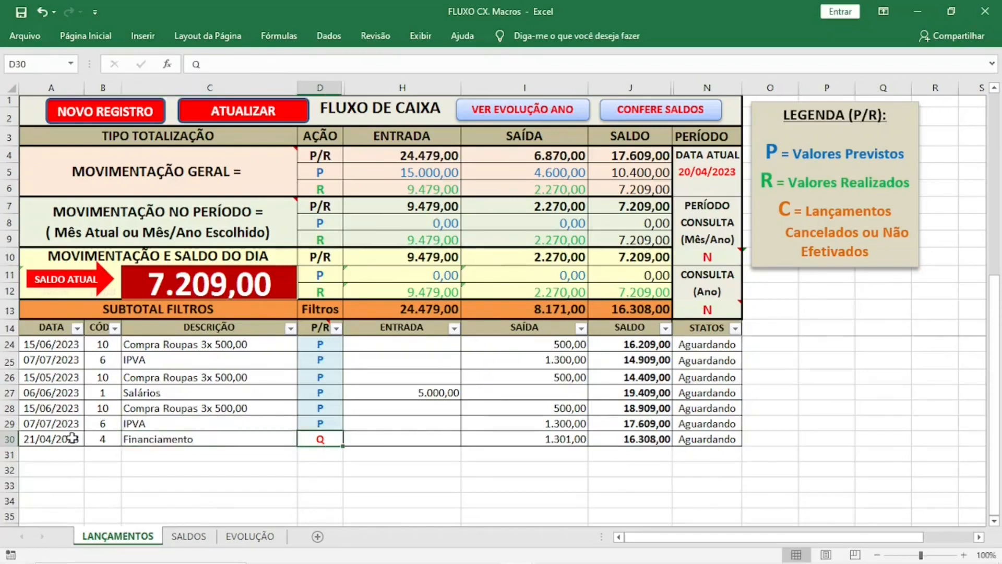
{"action": "type", "text": "p"}
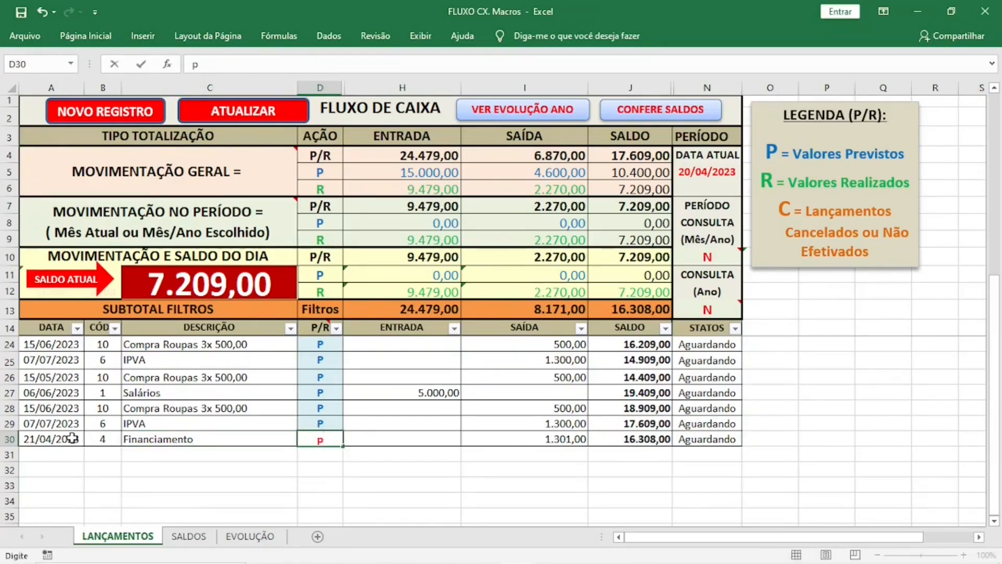
{"action": "key", "text": "Tab"}
{"action": "scroll", "coordinate": [72, 438], "scroll_direction": "up", "scroll_amount": 1}
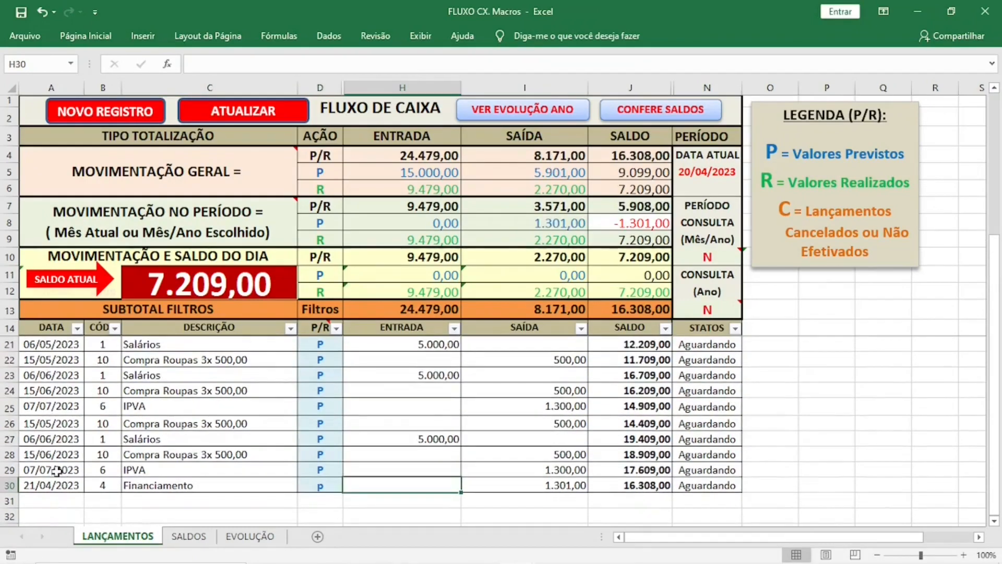
{"action": "left_click", "coordinate": [314, 485]}
{"action": "type", "text": "P"}
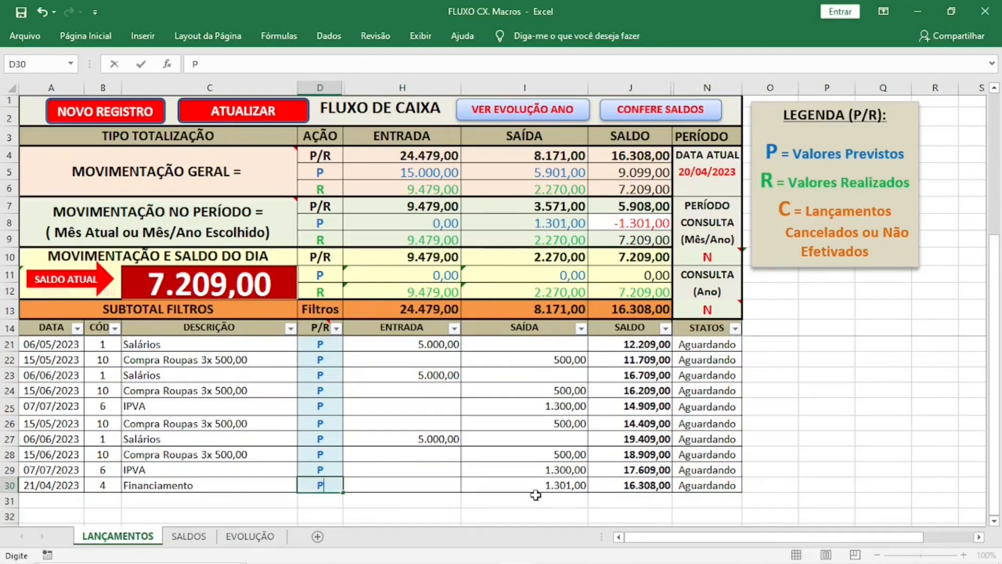
Set the SAÍDA amount of the Financiamento entry in row 30 to 1200.
{"action": "left_click", "coordinate": [536, 485]}
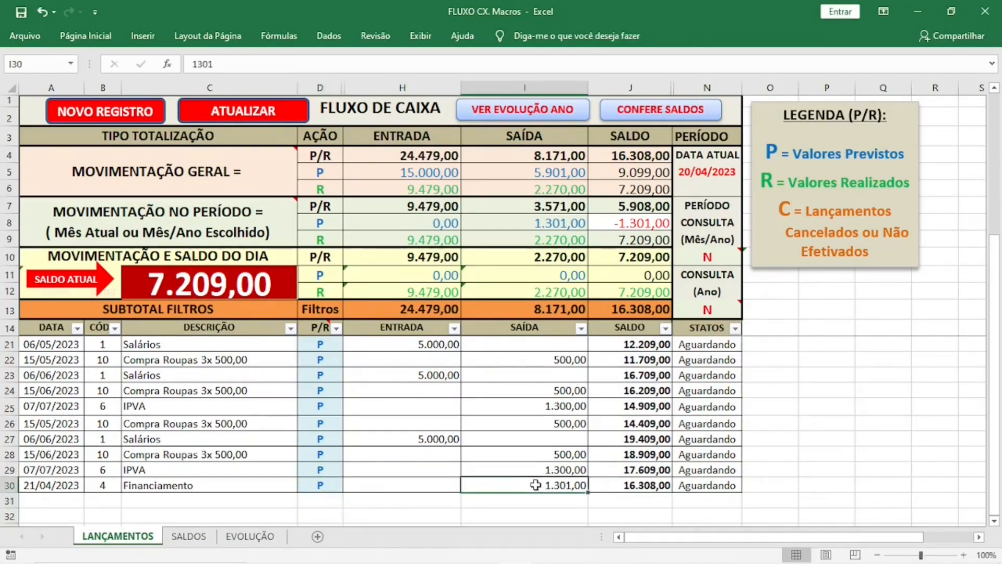
{"action": "type", "text": "12"}
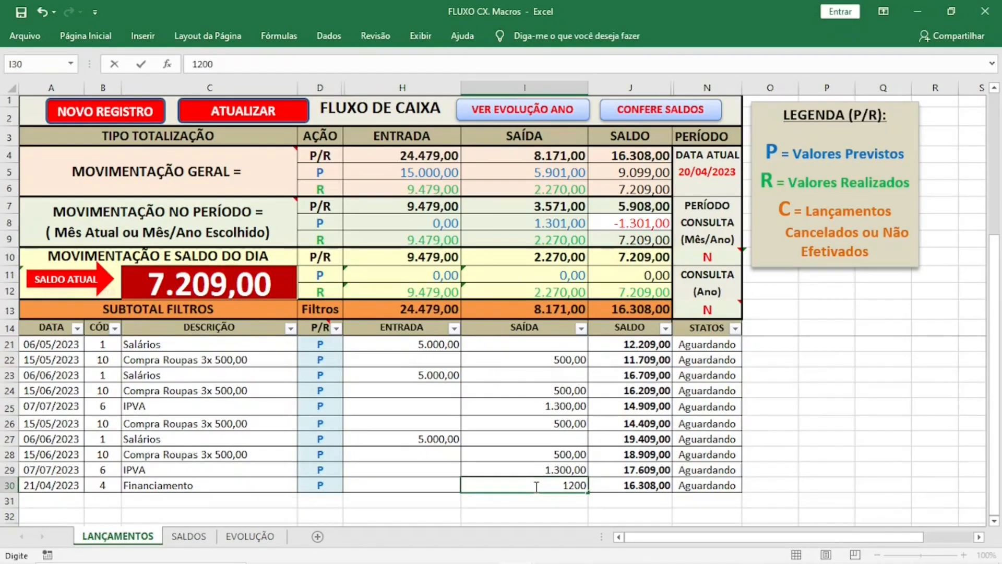
{"action": "key", "text": "Return"}
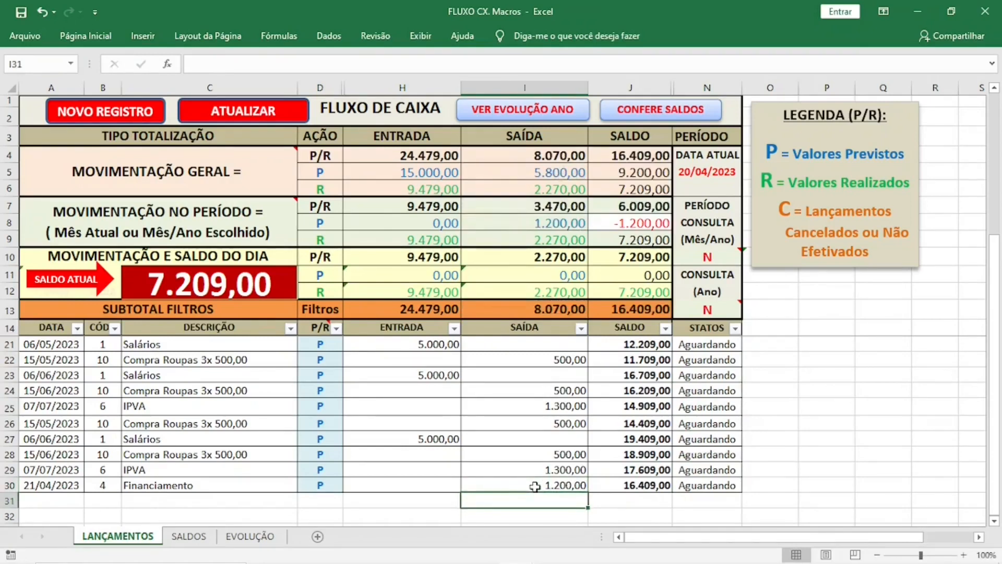
Sort the entries by DATA on cell values, from oldest to newest (Do Mais Antigo para o Mais Novo).
{"action": "scroll", "coordinate": [337, 479], "scroll_direction": "up", "scroll_amount": 2}
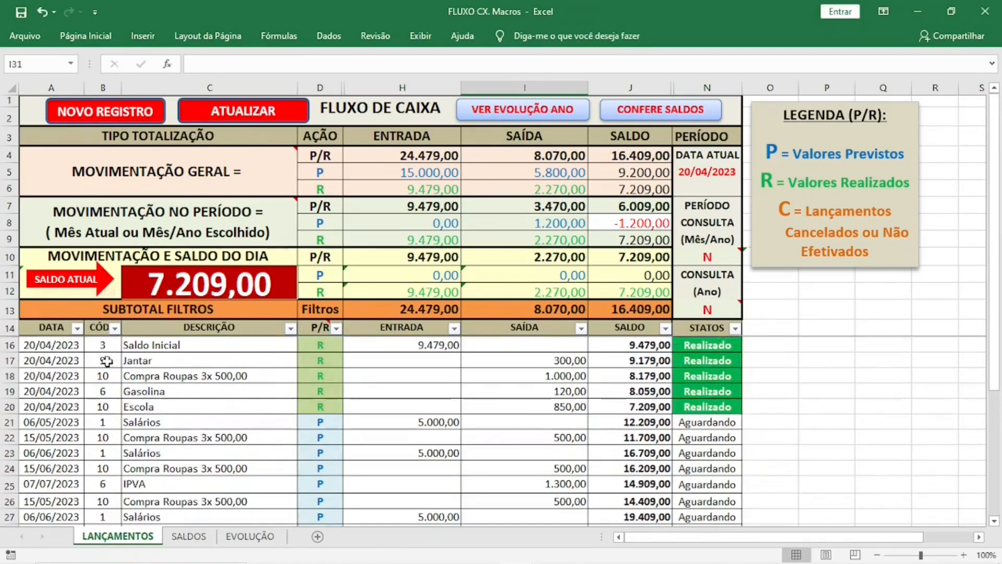
{"action": "left_click", "coordinate": [67, 343]}
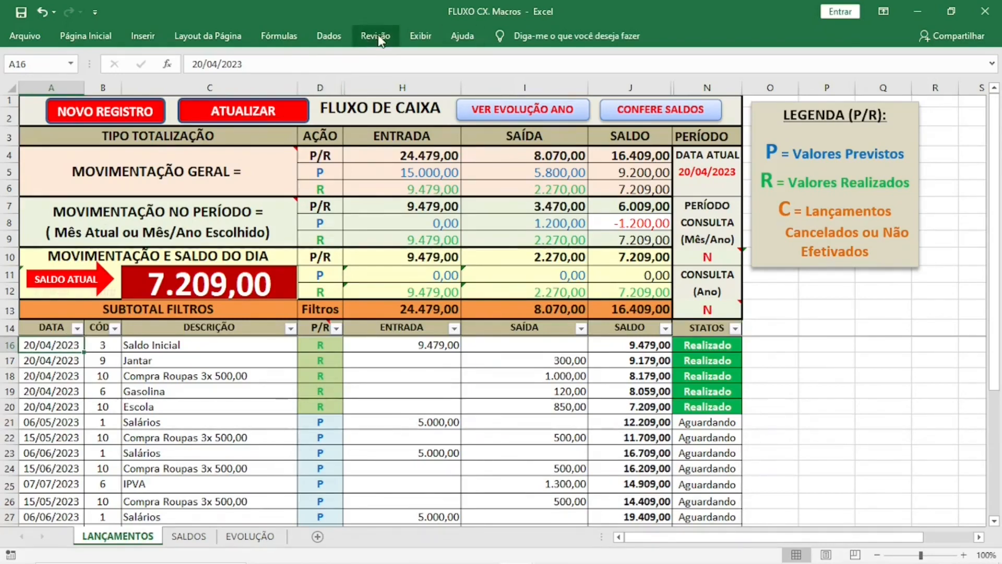
{"action": "left_click", "coordinate": [329, 36]}
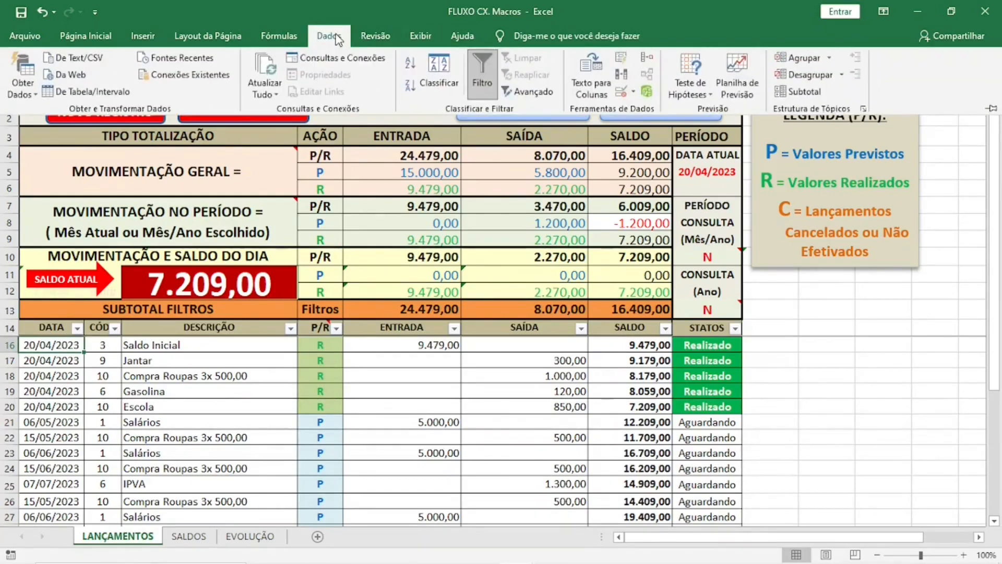
{"action": "left_click", "coordinate": [452, 77]}
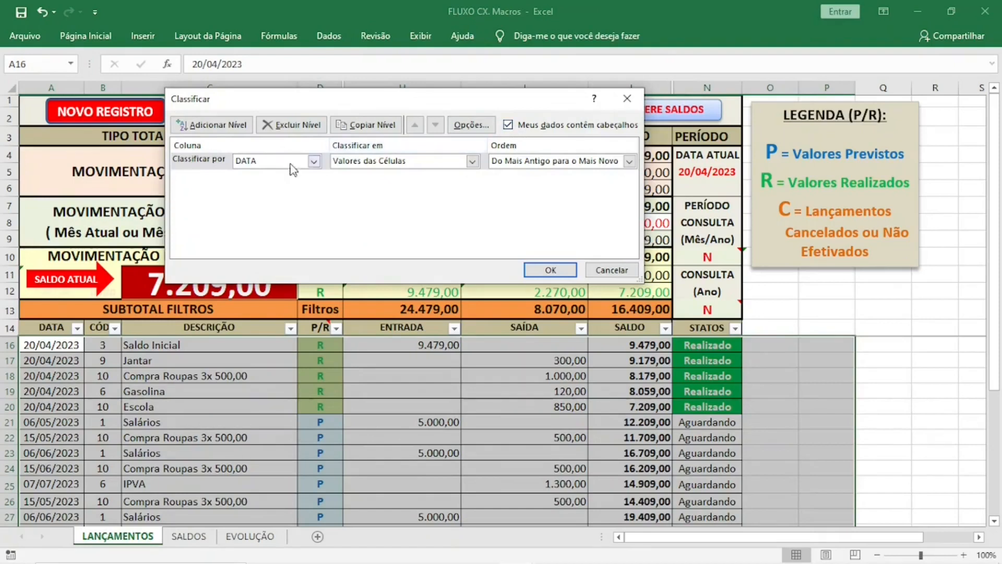
{"action": "left_click", "coordinate": [556, 270]}
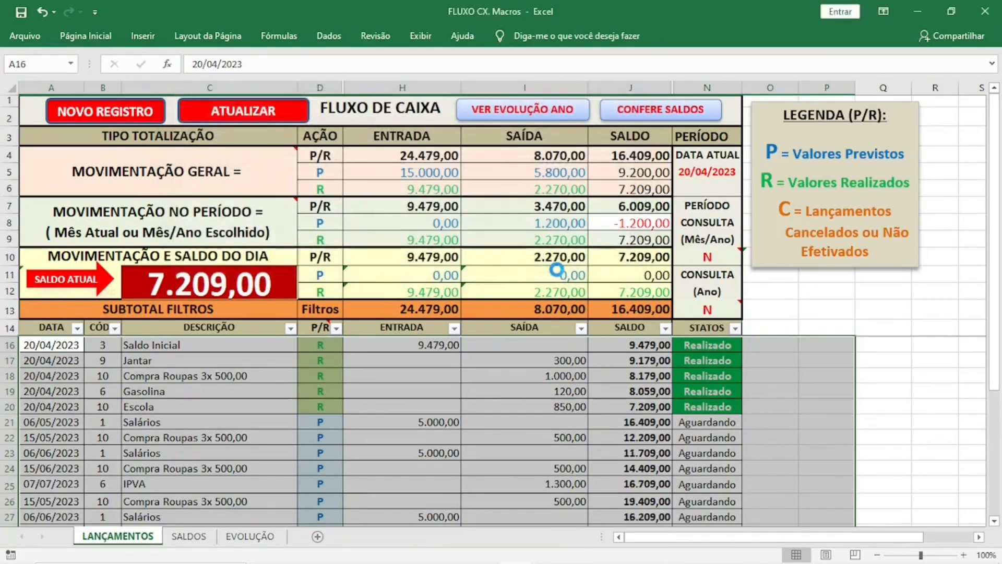
Examine the order of the re-sorted entries and their running SALDO down to the blank rows below the table.
{"action": "scroll", "coordinate": [501, 349], "scroll_direction": "down", "scroll_amount": 2}
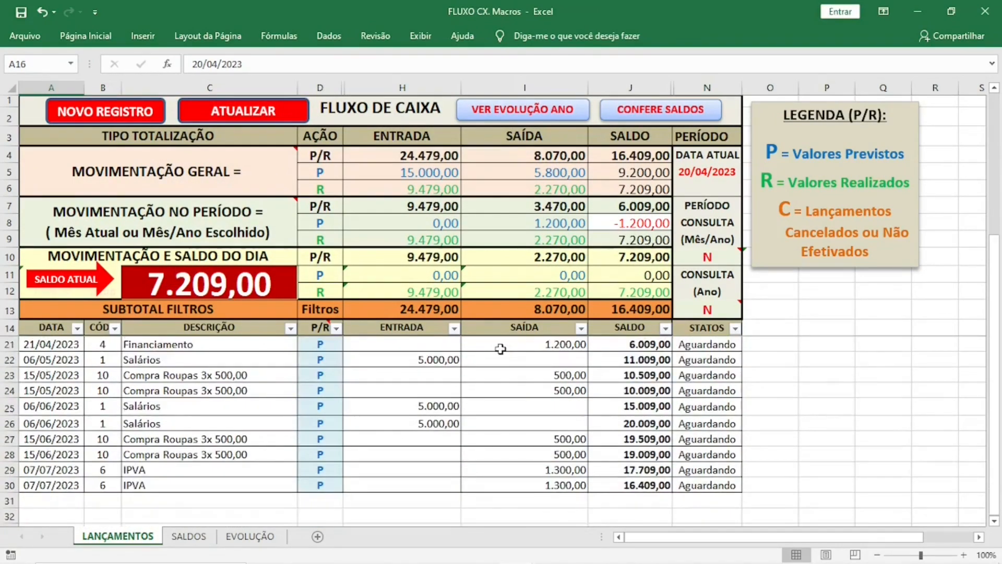
{"action": "scroll", "coordinate": [501, 349], "scroll_direction": "up", "scroll_amount": 2}
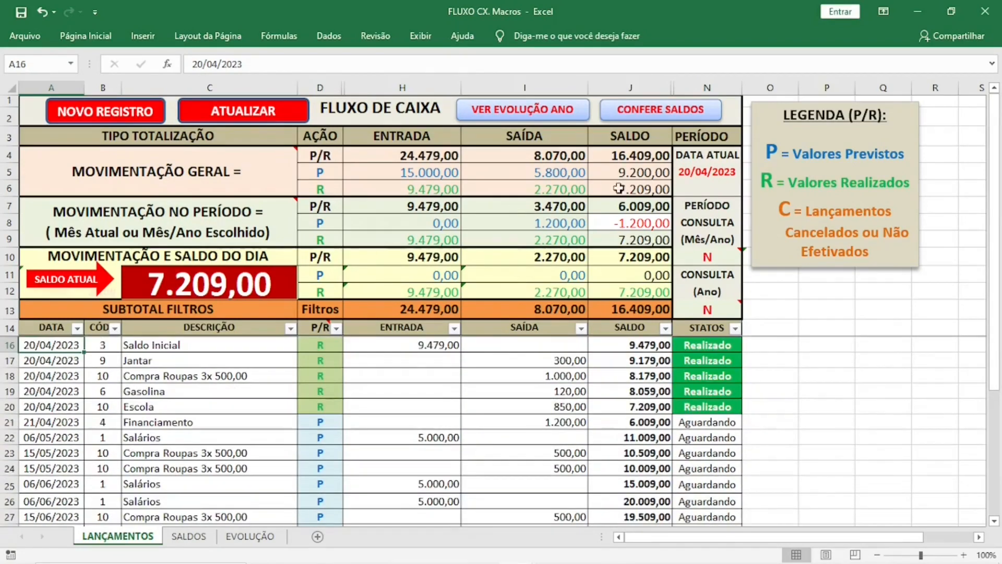
{"action": "scroll", "coordinate": [616, 258], "scroll_direction": "down", "scroll_amount": 3}
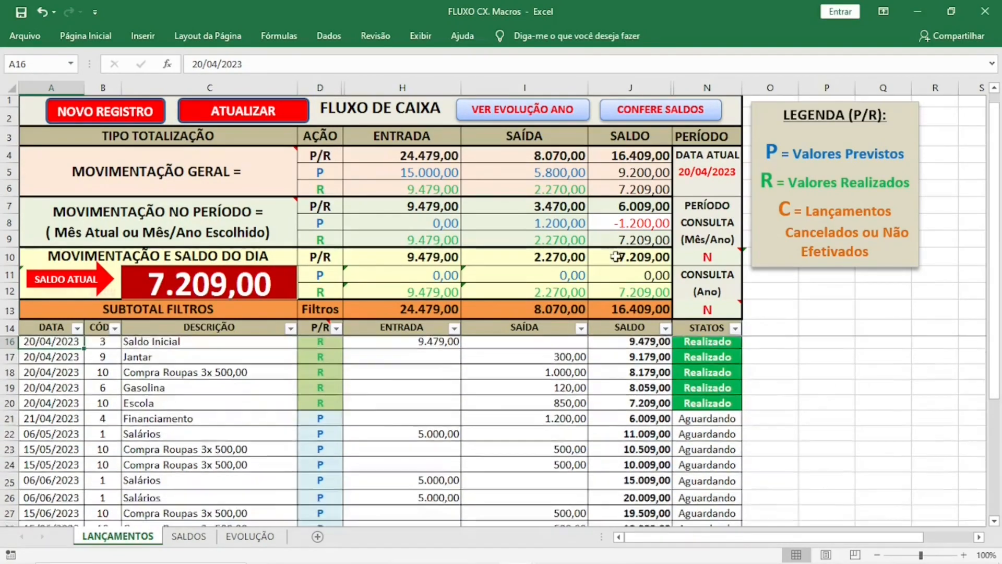
{"action": "scroll", "coordinate": [616, 428], "scroll_direction": "up", "scroll_amount": 3}
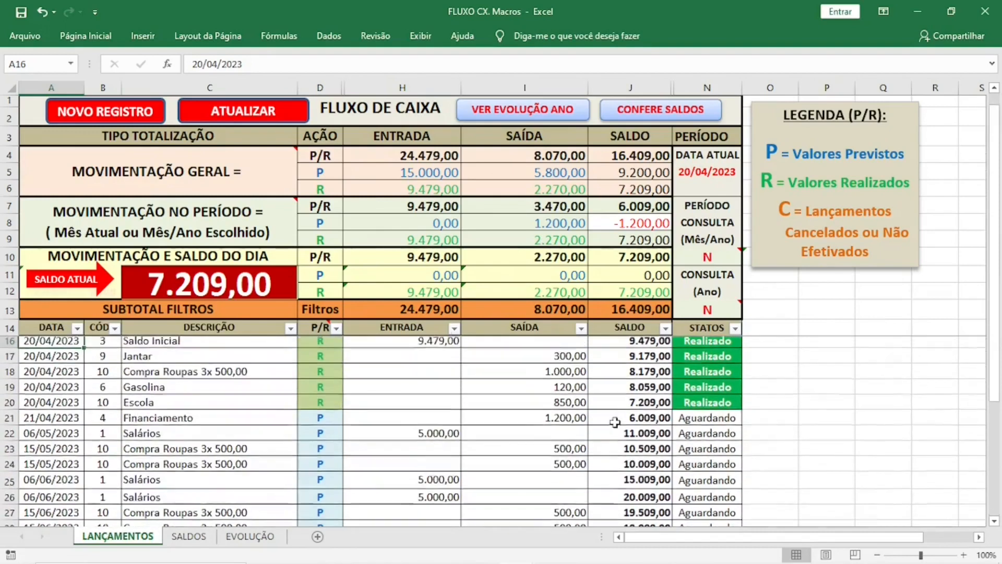
{"action": "scroll", "coordinate": [594, 360], "scroll_direction": "down", "scroll_amount": 10}
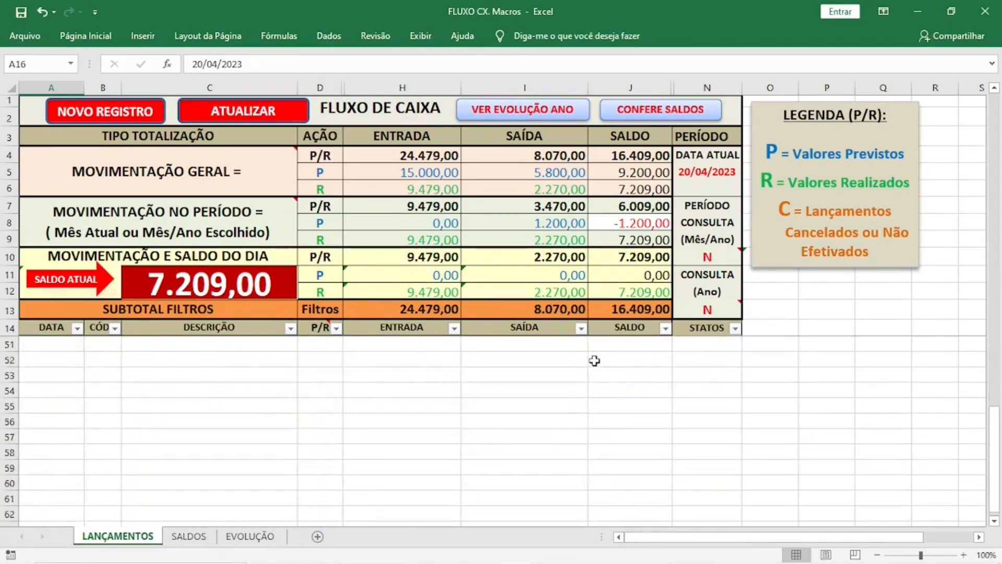
{"action": "scroll", "coordinate": [594, 360], "scroll_direction": "up", "scroll_amount": 10}
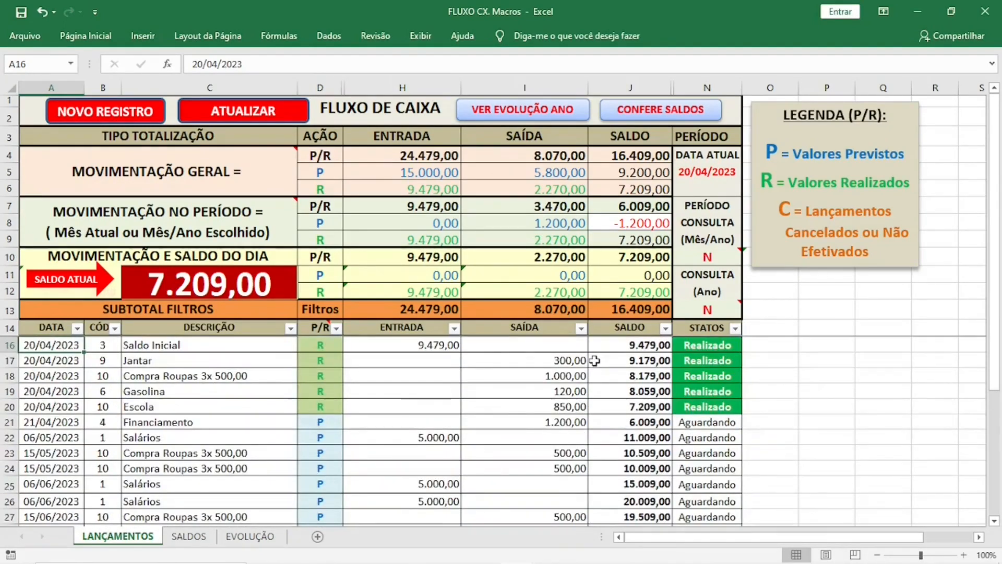
{"action": "scroll", "coordinate": [594, 361], "scroll_direction": "down", "scroll_amount": 3}
{"action": "scroll", "coordinate": [594, 360], "scroll_direction": "up", "scroll_amount": 3}
Insert a new row above the Jantar entry in row 17 and fill all of row 16 down into it.
{"action": "left_click", "coordinate": [7, 361]}
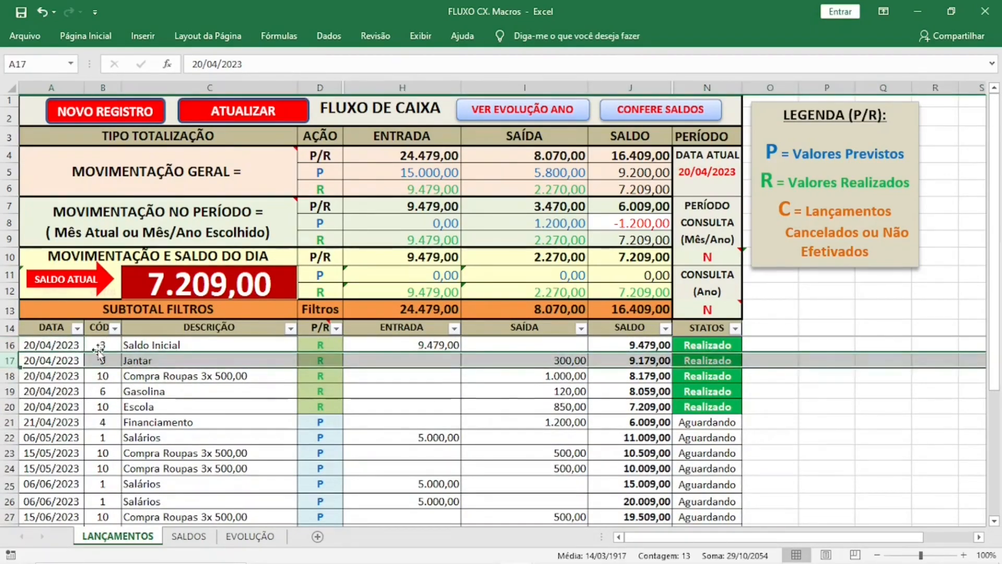
{"action": "right_click", "coordinate": [10, 362]}
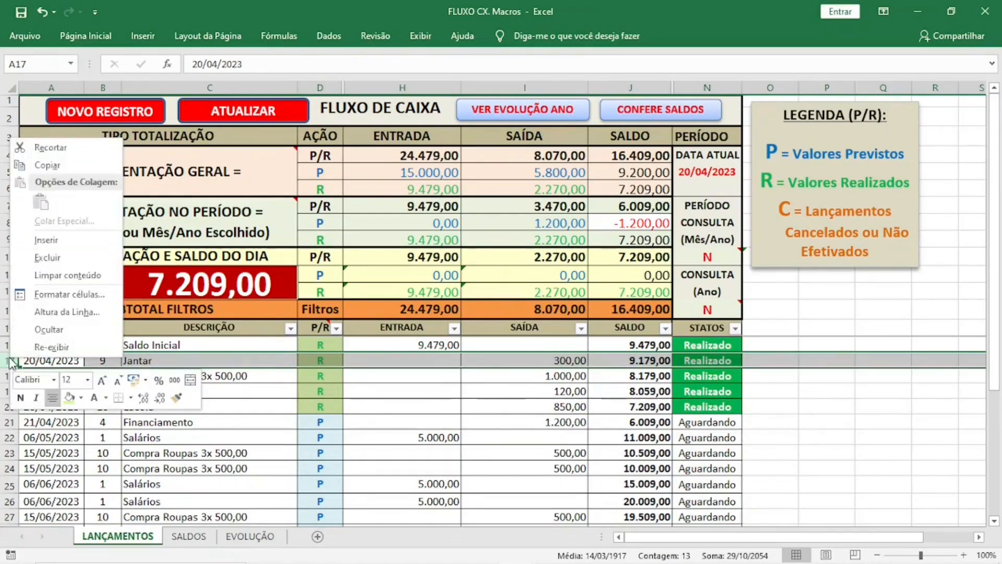
{"action": "left_click", "coordinate": [52, 240]}
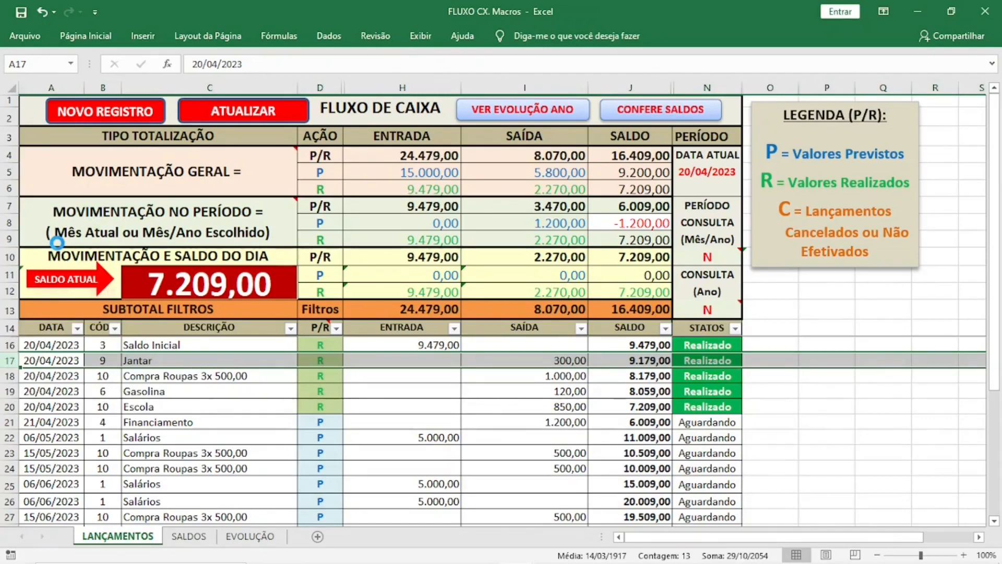
{"action": "left_click", "coordinate": [48, 343]}
{"action": "left_click", "coordinate": [9, 345]}
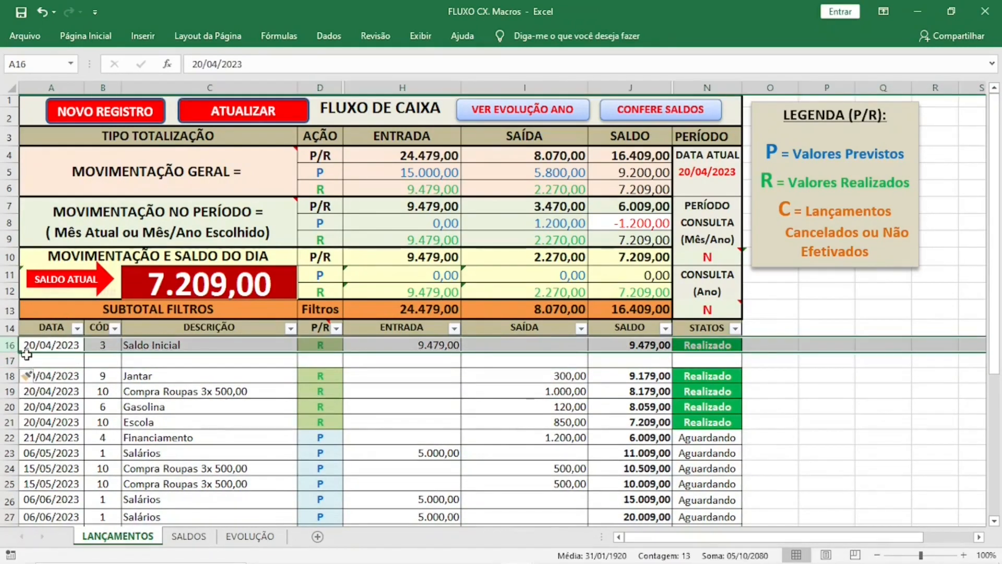
{"action": "left_click_drag", "start_coordinate": [25, 355], "coordinate": [27, 368]}
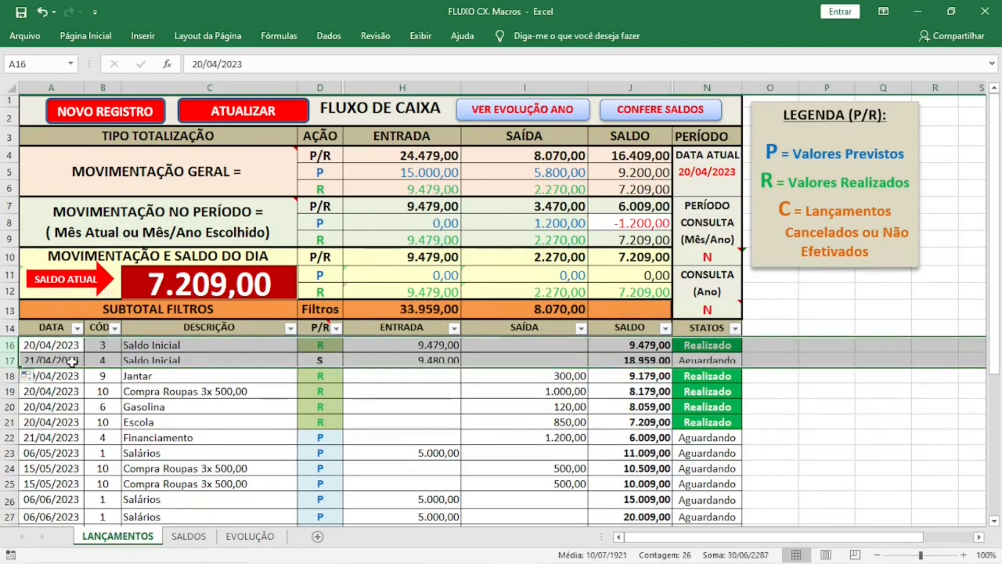
Change the new row 17 entry's CÓD to 2 and its DESCRIÇÃO to Comissão.
{"action": "left_click", "coordinate": [72, 362]}
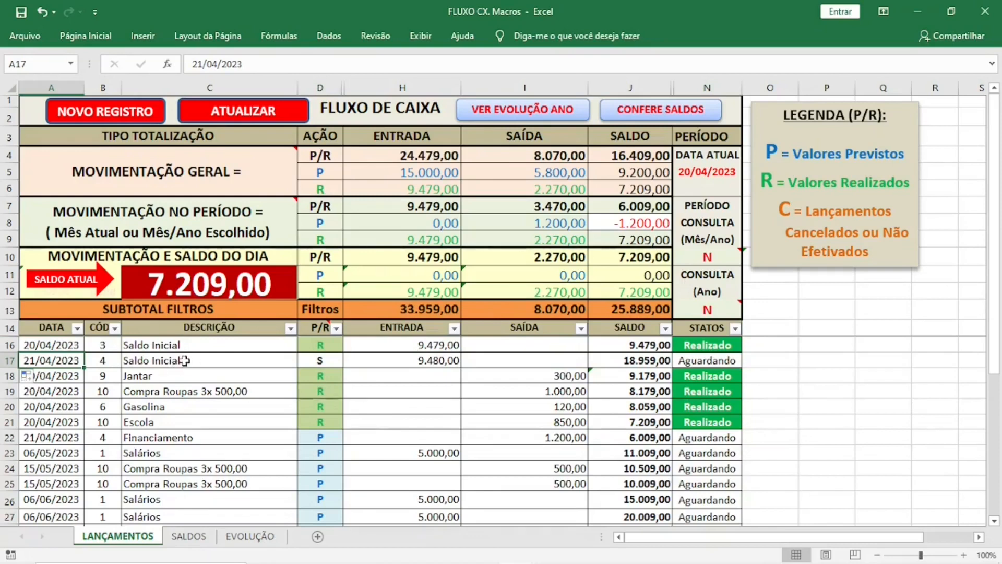
{"action": "left_click", "coordinate": [110, 360]}
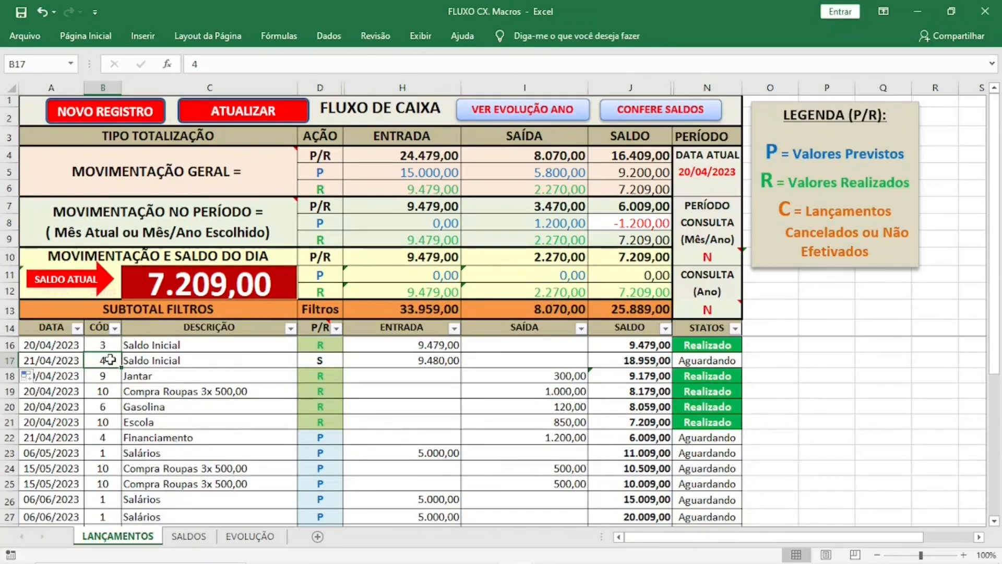
{"action": "type", "text": "2"}
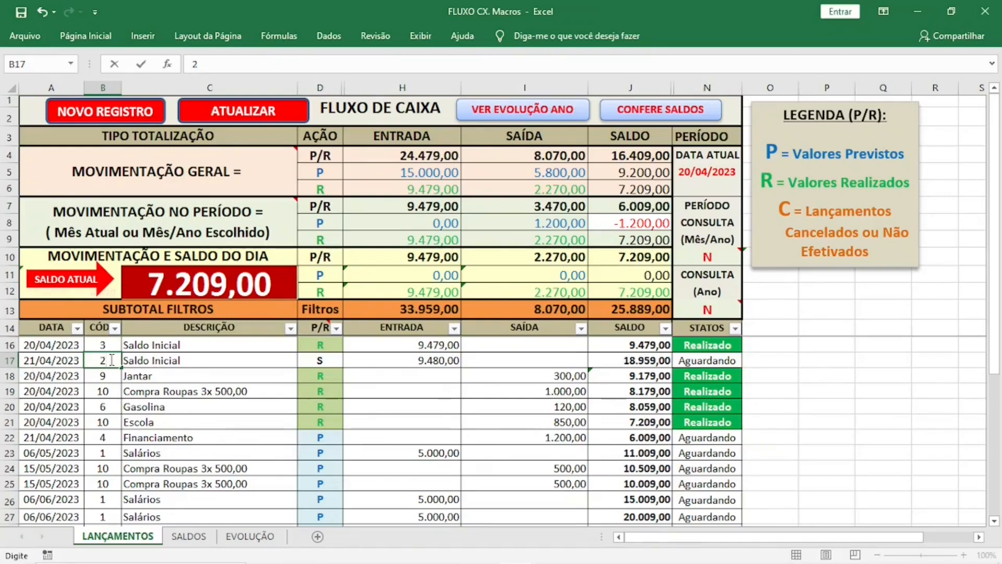
{"action": "key", "text": "Tab"}
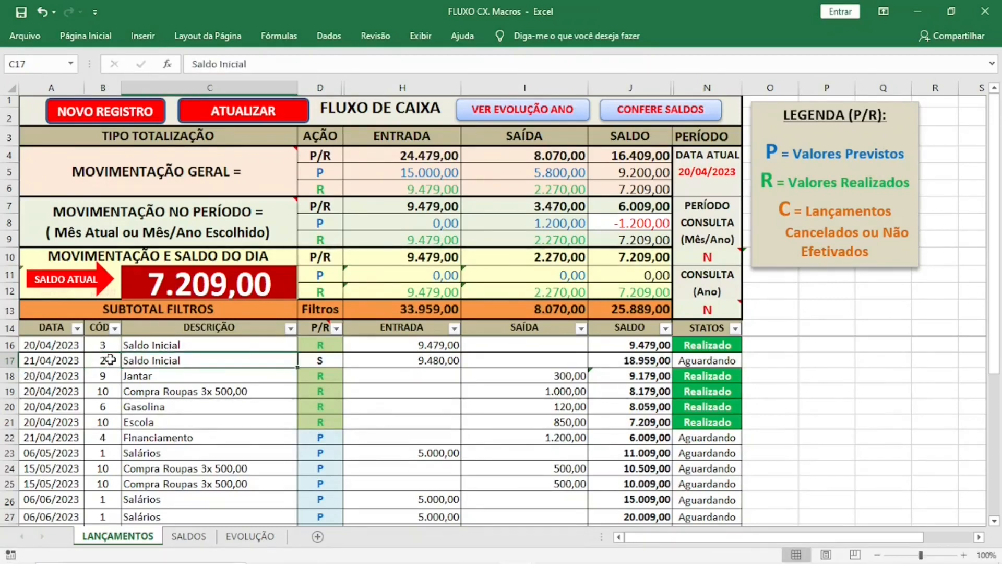
{"action": "type", "text": "C"}
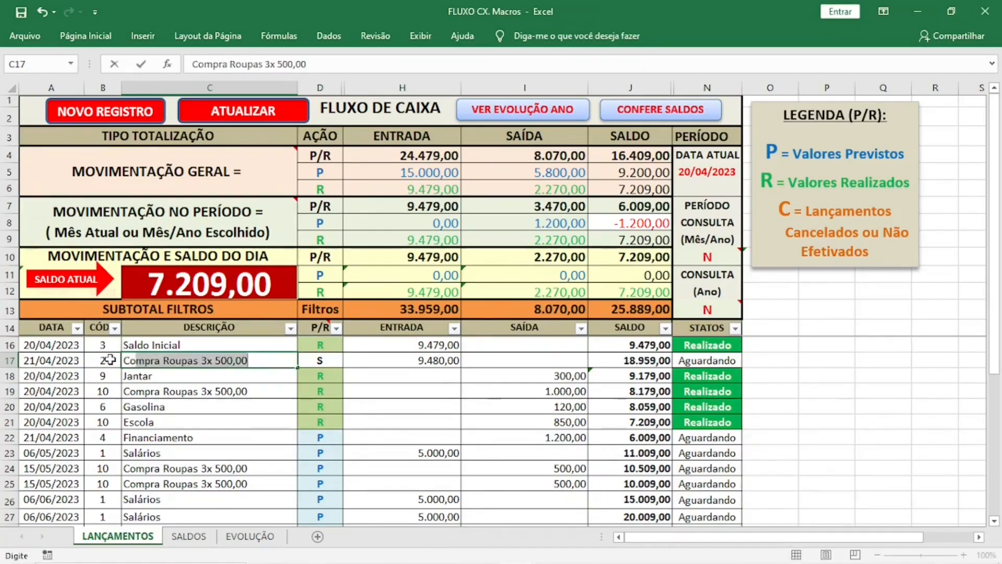
{"action": "type", "text": "omissao"}
{"action": "key", "text": "BackSpace"}
{"action": "key", "text": "BackSpace"}
{"action": "type", "text": "ão"}
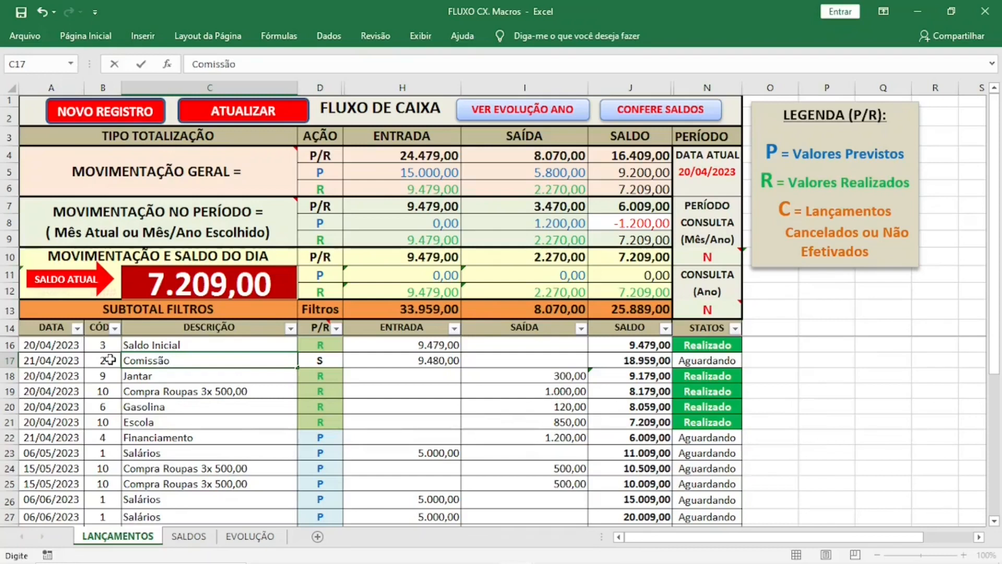
{"action": "key", "text": "Tab"}
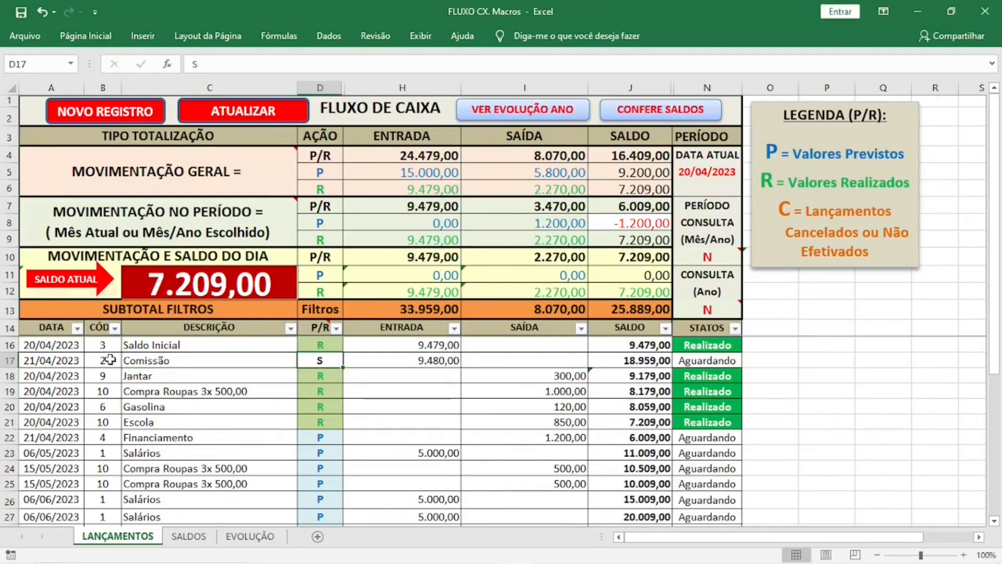
Check the category codes on EVOLUÇÃO, and on LANÇAMENTOS set the Comissão entry's P/R to P and its ENTRADA to 1500.
{"action": "left_click", "coordinate": [266, 536]}
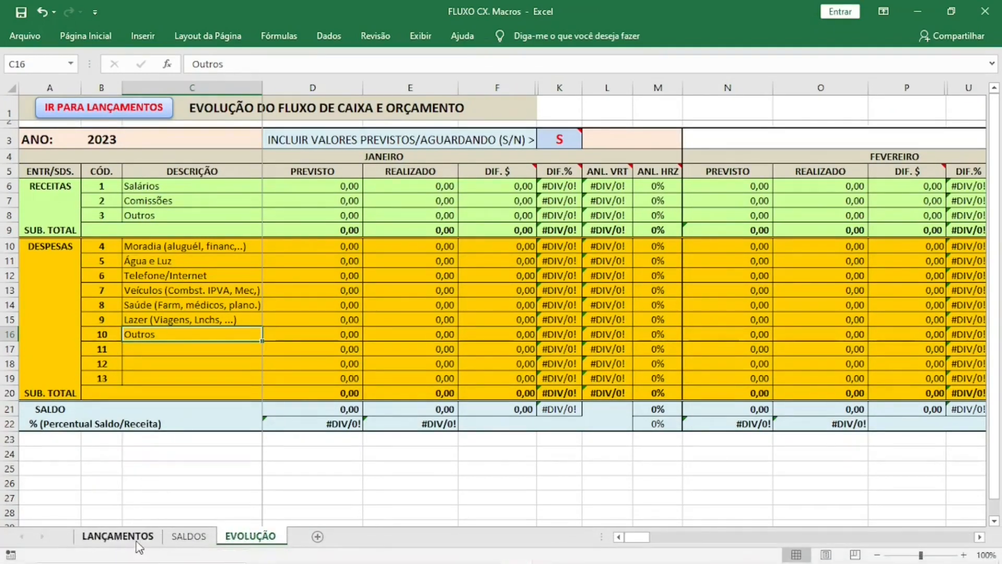
{"action": "left_click", "coordinate": [137, 543]}
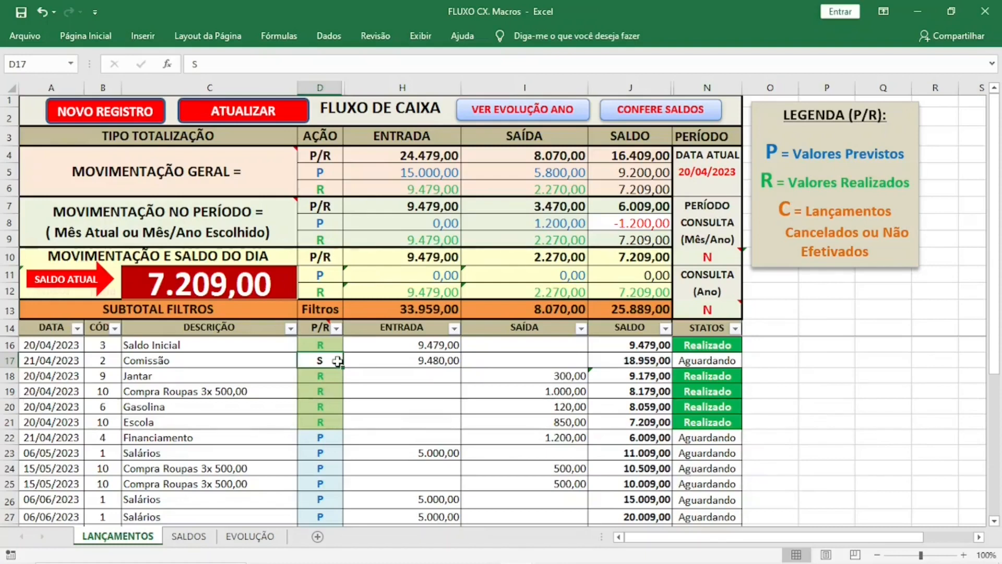
{"action": "type", "text": "P"}
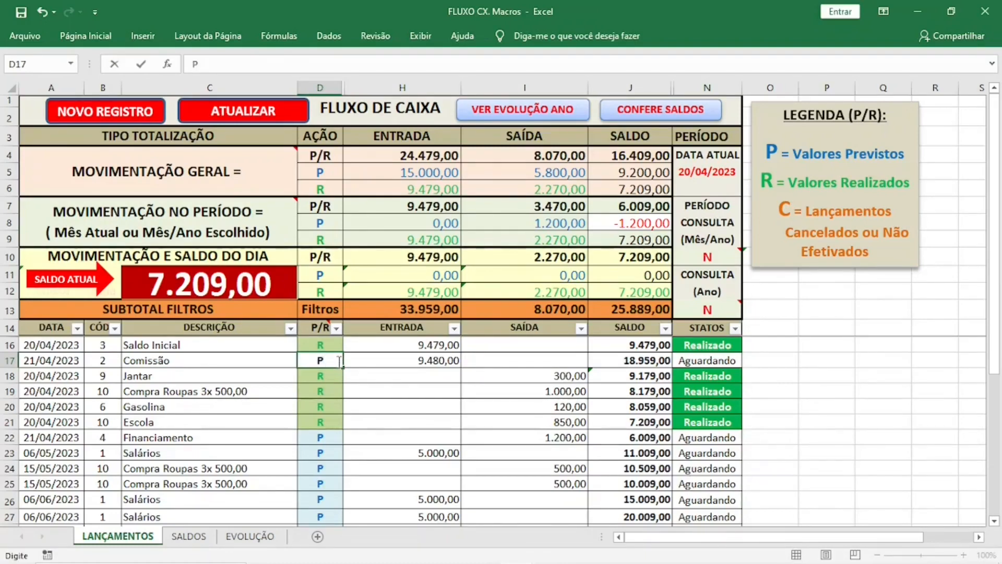
{"action": "key", "text": "Return"}
{"action": "left_click", "coordinate": [391, 356]}
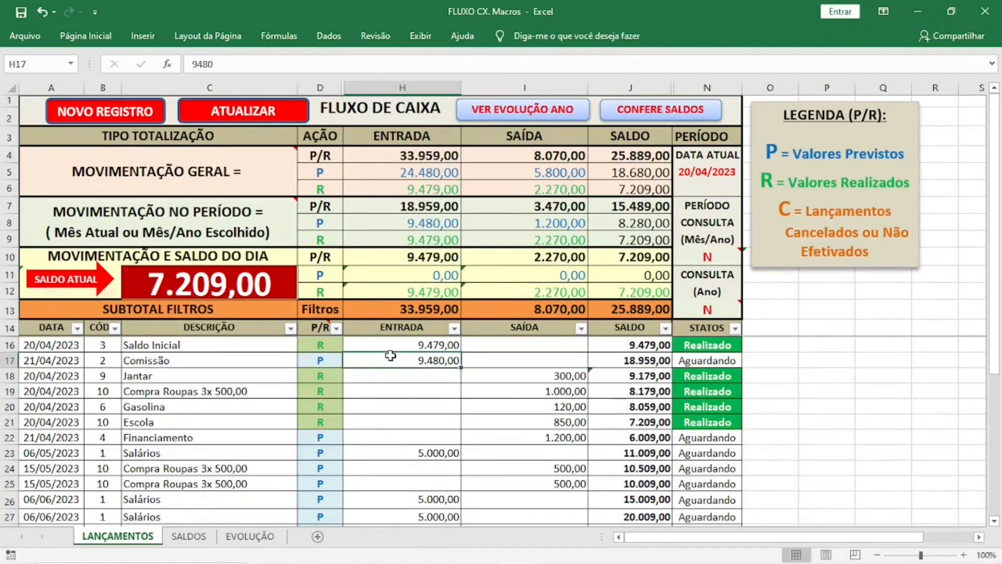
{"action": "type", "text": "1500"}
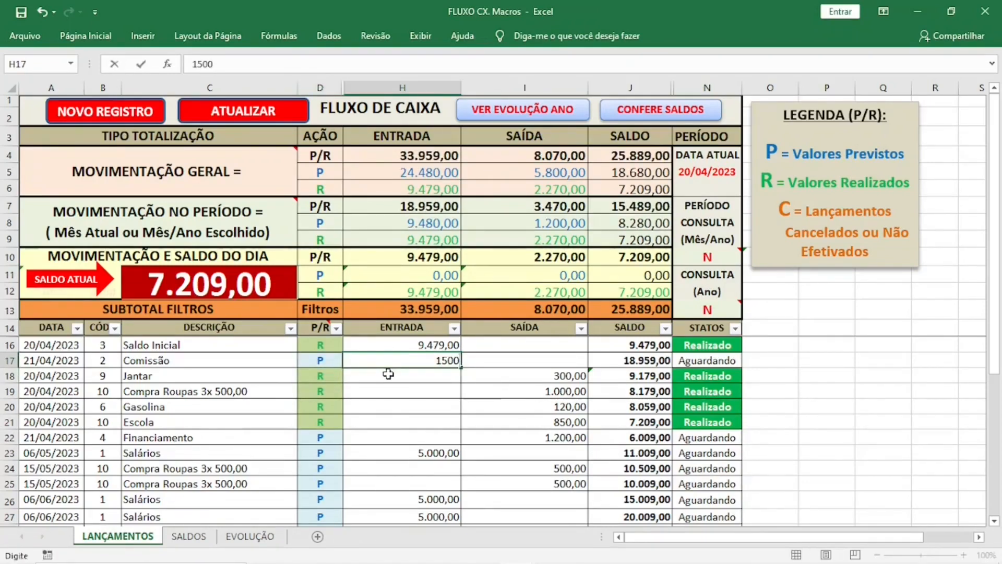
{"action": "key", "text": "Return"}
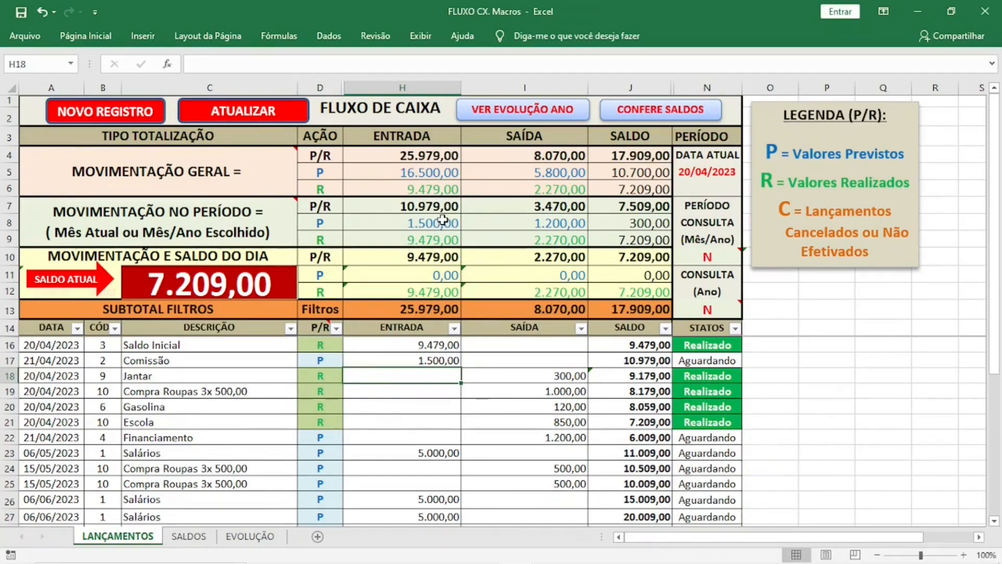
Sort the entries by DATA on cell values, from oldest to newest, including the Comissão entry.
{"action": "left_click", "coordinate": [59, 346]}
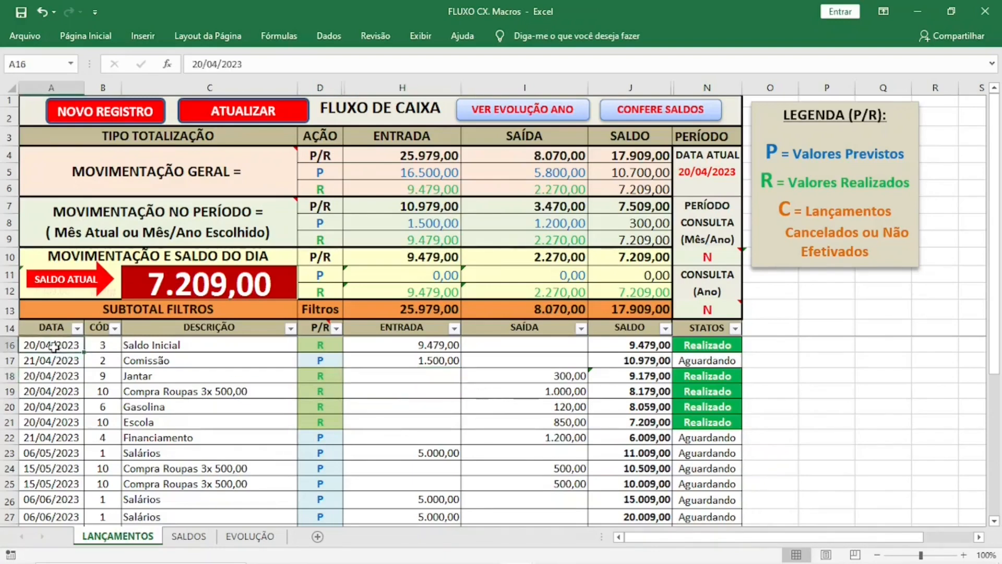
{"action": "left_click", "coordinate": [330, 38]}
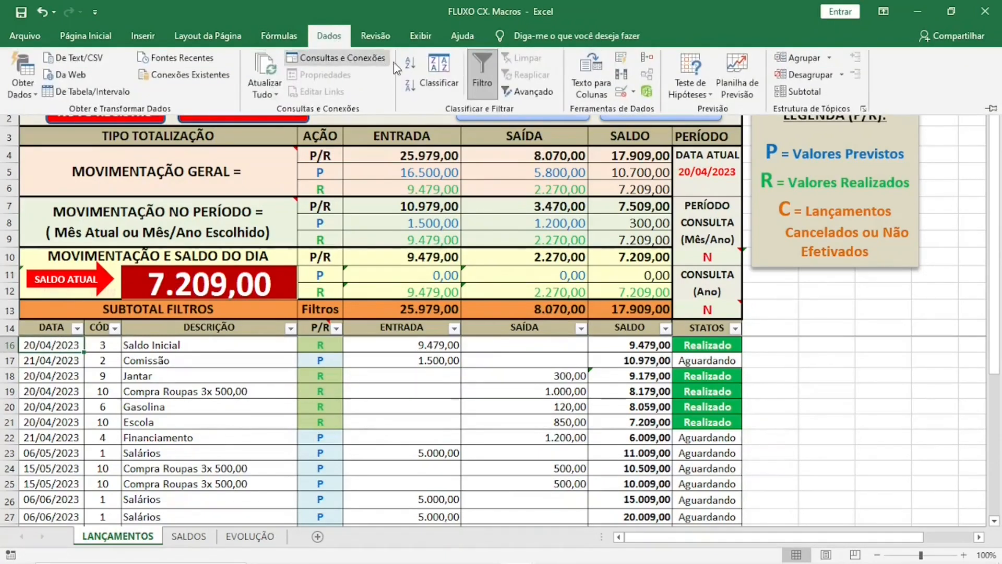
{"action": "left_click", "coordinate": [442, 65]}
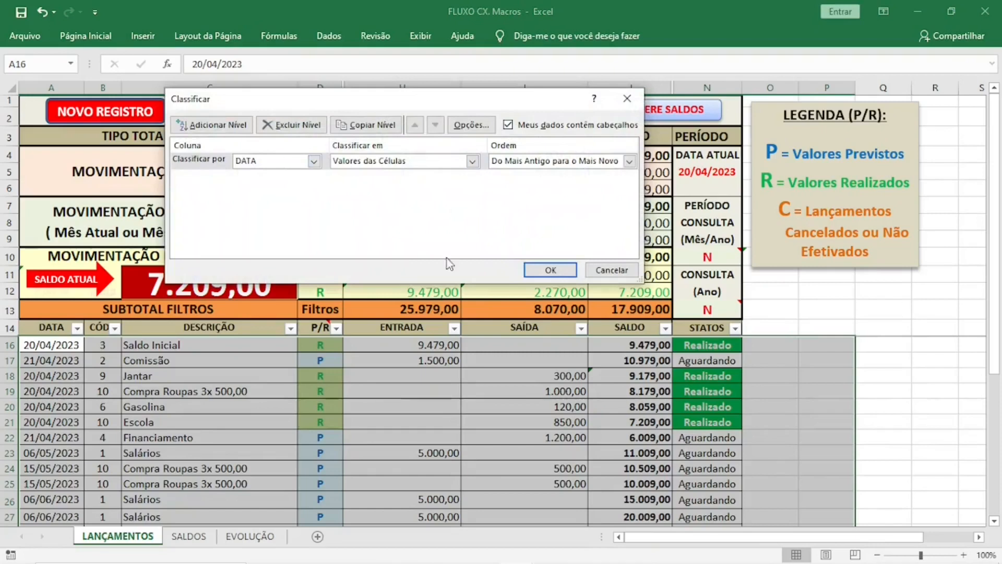
{"action": "left_click", "coordinate": [545, 270]}
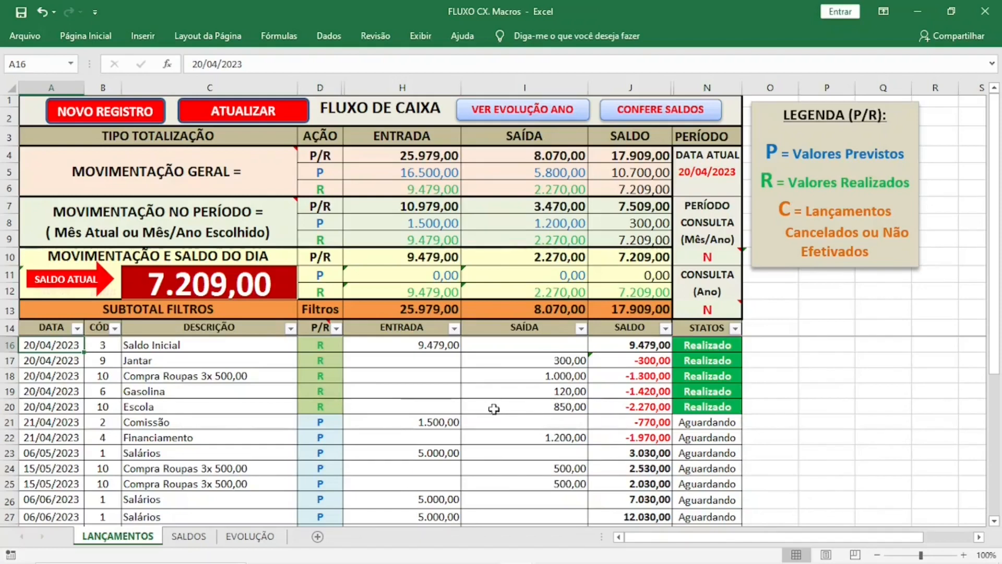
Set the PERÍODO CONSULTA (Mês/Ano) in N10 to 05/2023.
{"action": "left_click", "coordinate": [697, 259]}
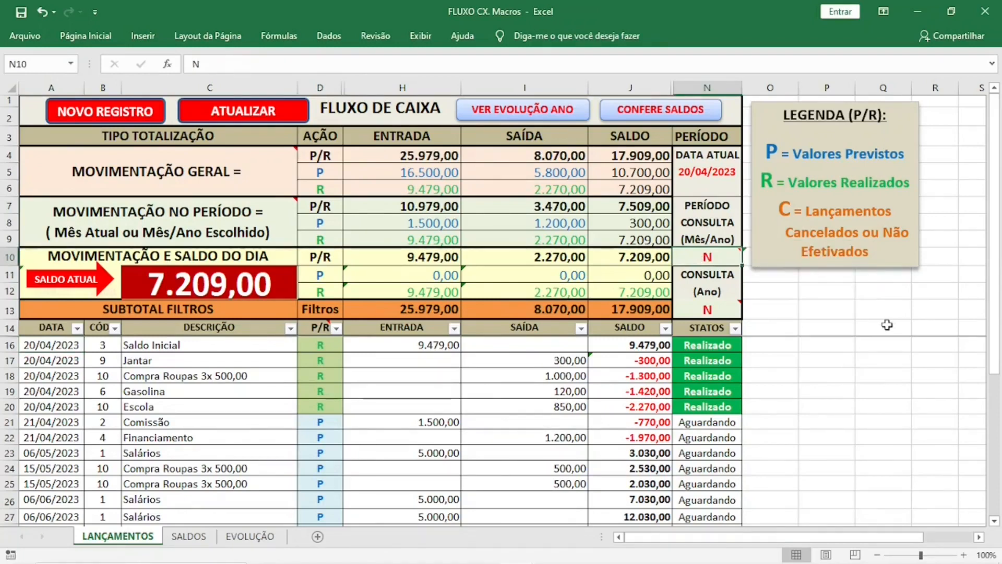
{"action": "type", "text": "0"}
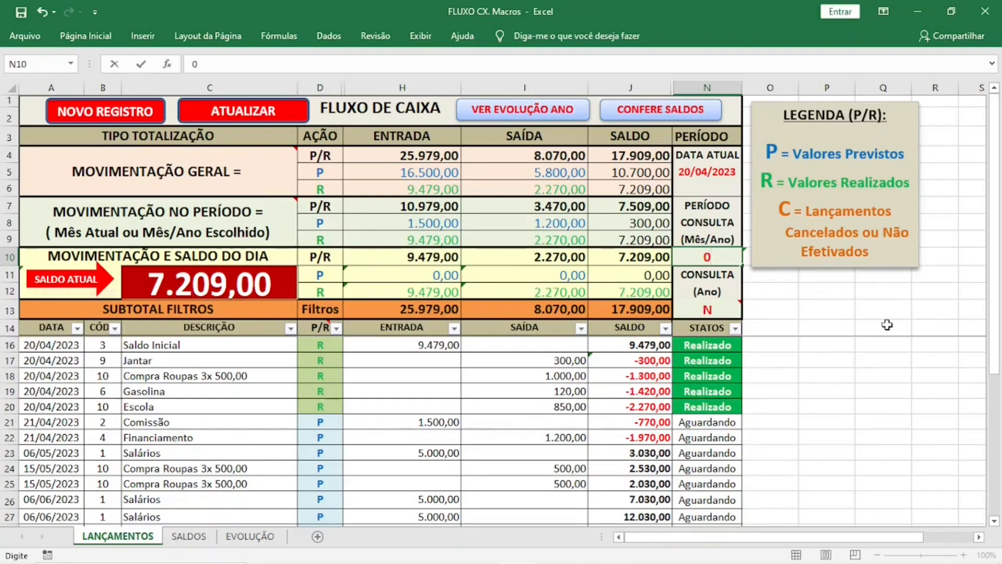
{"action": "type", "text": "5/2023"}
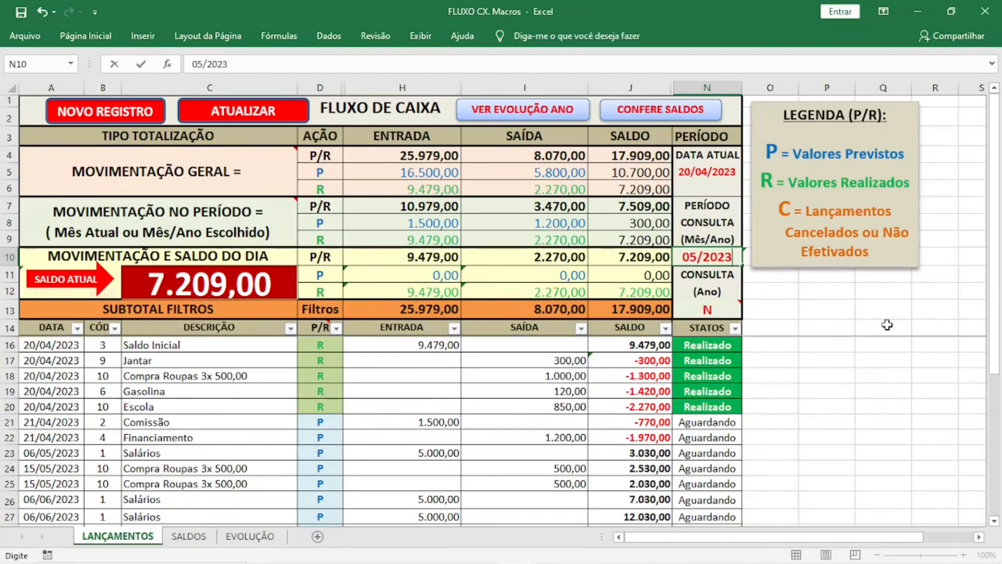
{"action": "key", "text": "Return"}
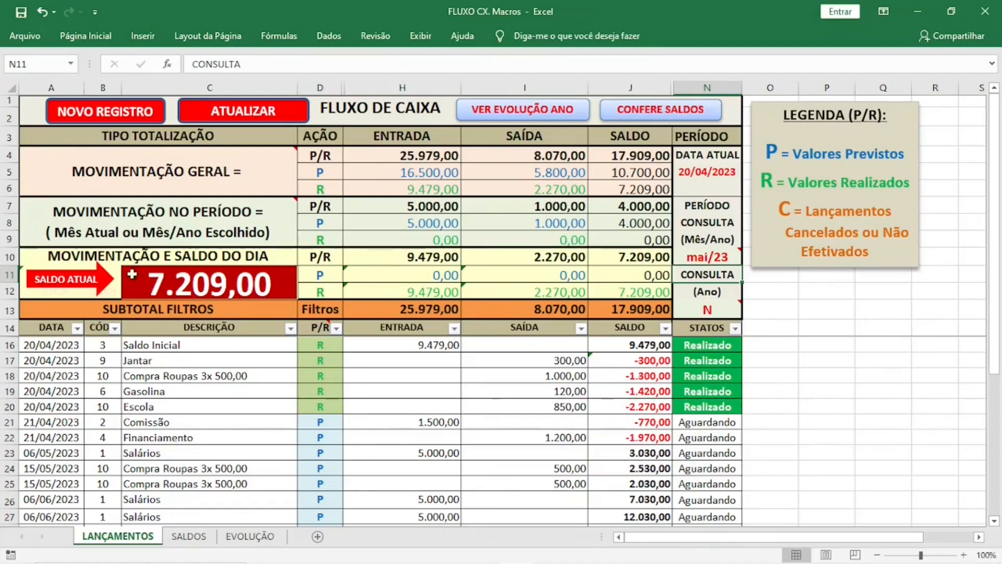
Filter the DATA column to show only the entries of maio 2023.
{"action": "left_click", "coordinate": [76, 329]}
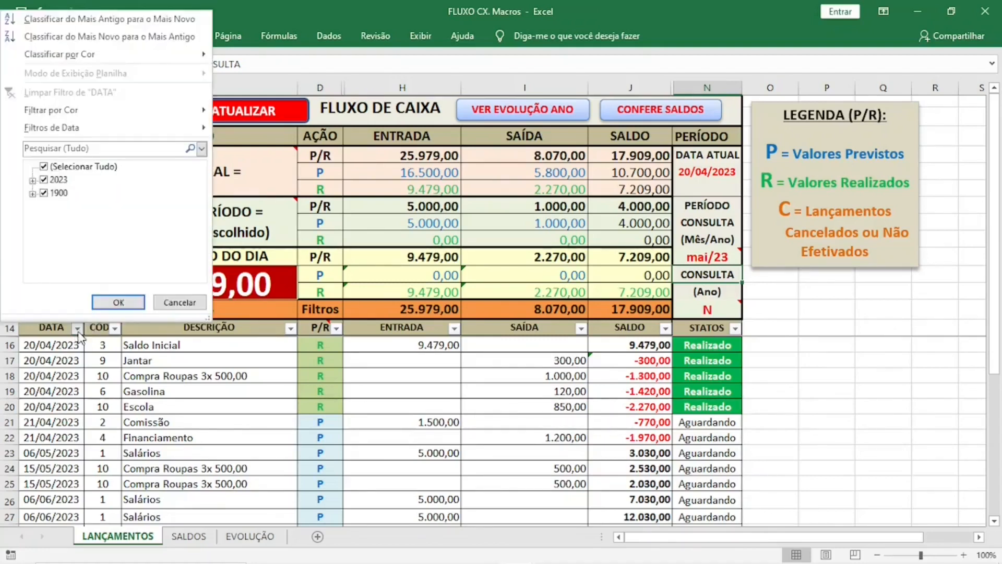
{"action": "left_click", "coordinate": [72, 169]}
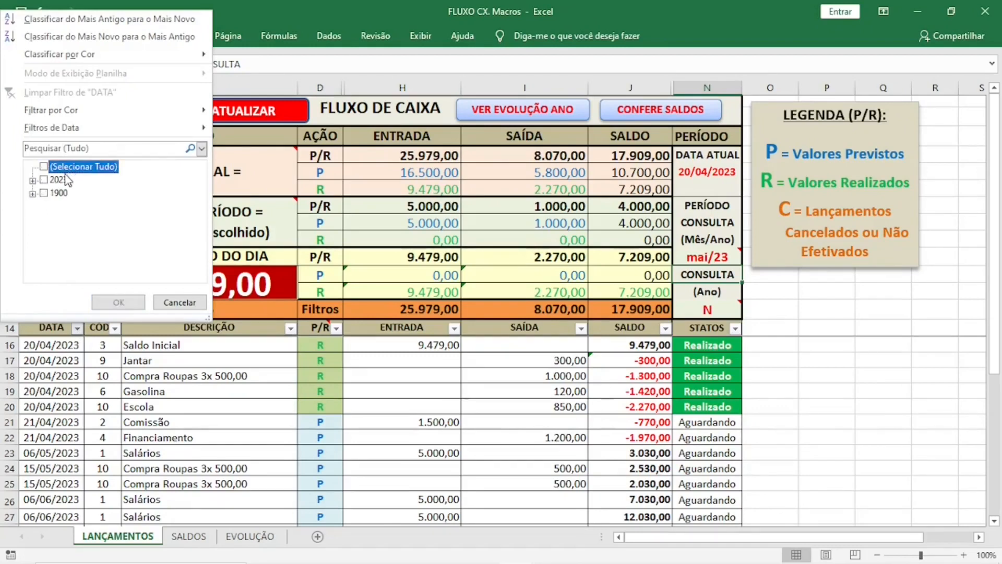
{"action": "left_click", "coordinate": [65, 178]}
{"action": "double_click", "coordinate": [65, 178]}
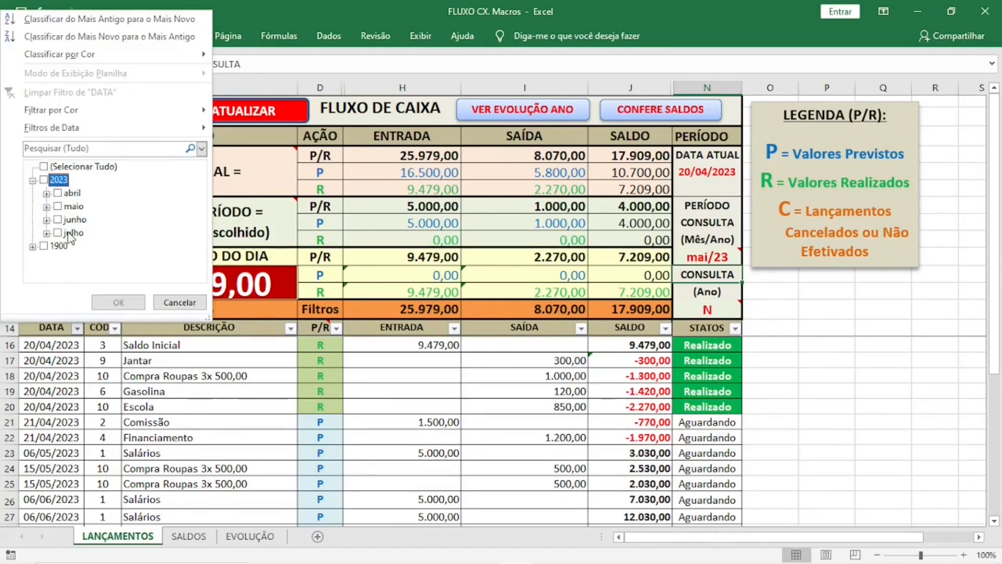
{"action": "left_click", "coordinate": [67, 208]}
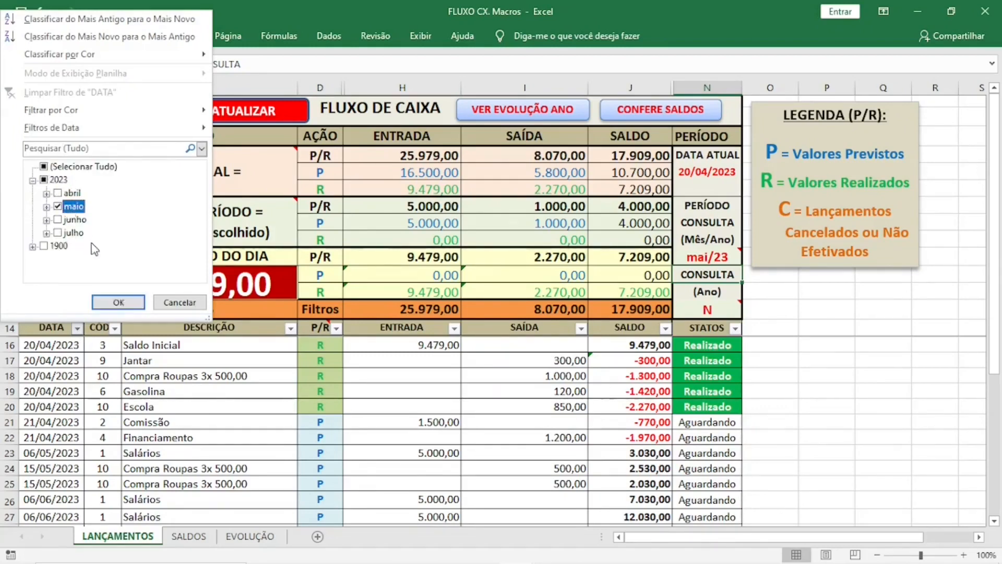
{"action": "left_click", "coordinate": [118, 302]}
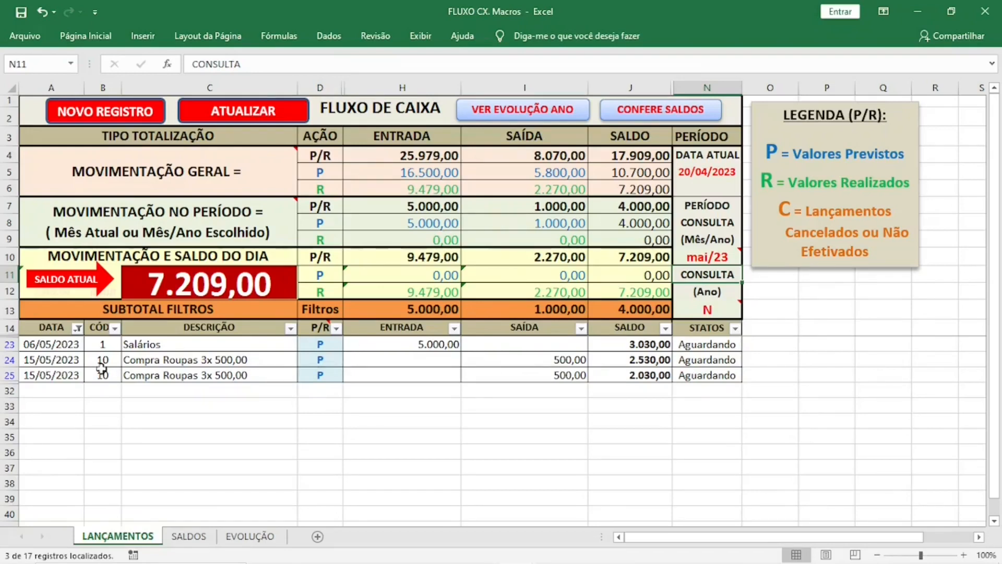
Change the date of the Compra Roupas 3x 500,00 entry in row 25 to 15/06/2023 and check the period's SAÍDA total.
{"action": "left_click", "coordinate": [58, 375]}
{"action": "double_click", "coordinate": [47, 374]}
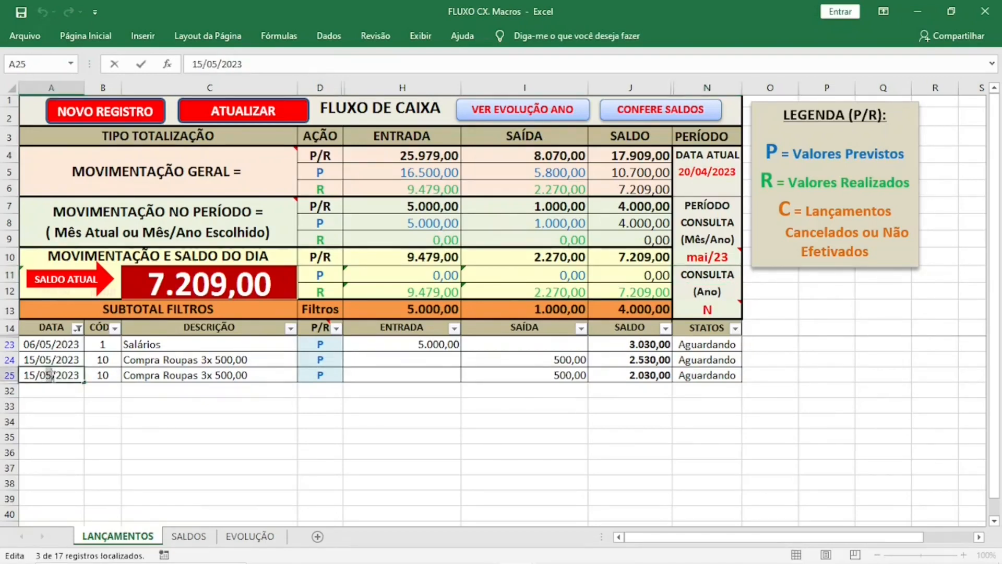
{"action": "type", "text": "6"}
{"action": "key", "text": "Return"}
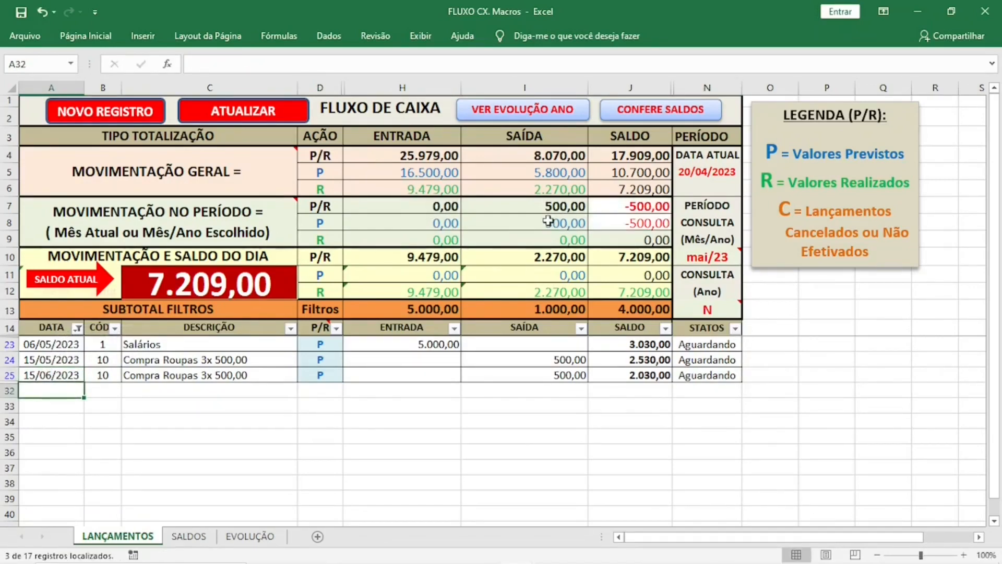
{"action": "left_click", "coordinate": [548, 221]}
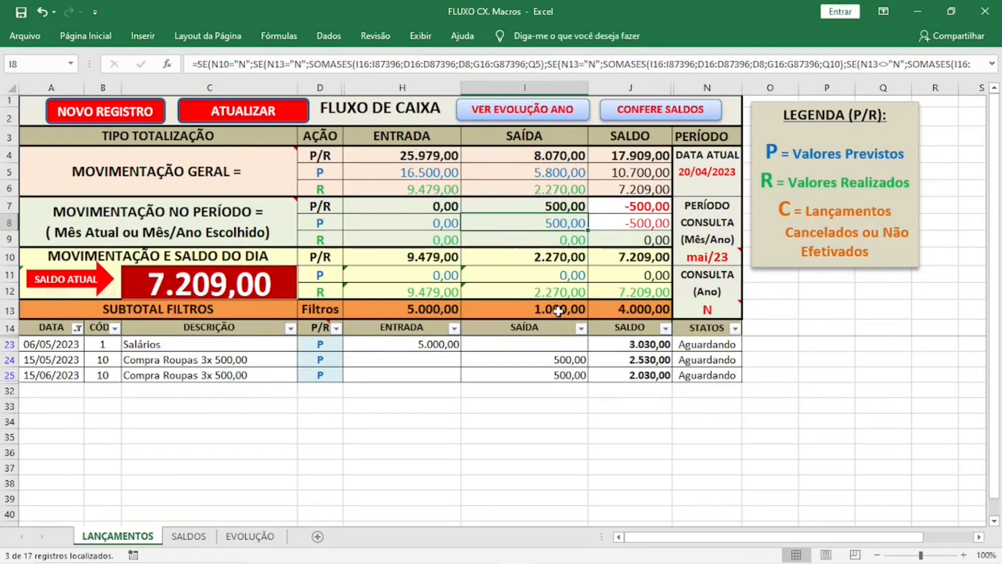
Set the PERÍODO CONSULTA (Mês/Ano) in N10 back to N.
{"action": "left_click", "coordinate": [711, 255]}
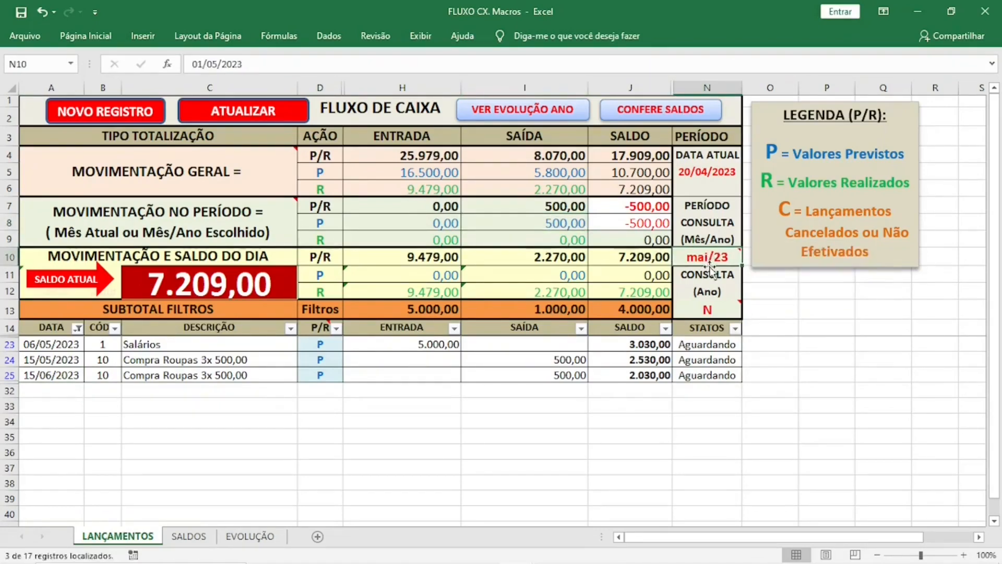
{"action": "type", "text": "n"}
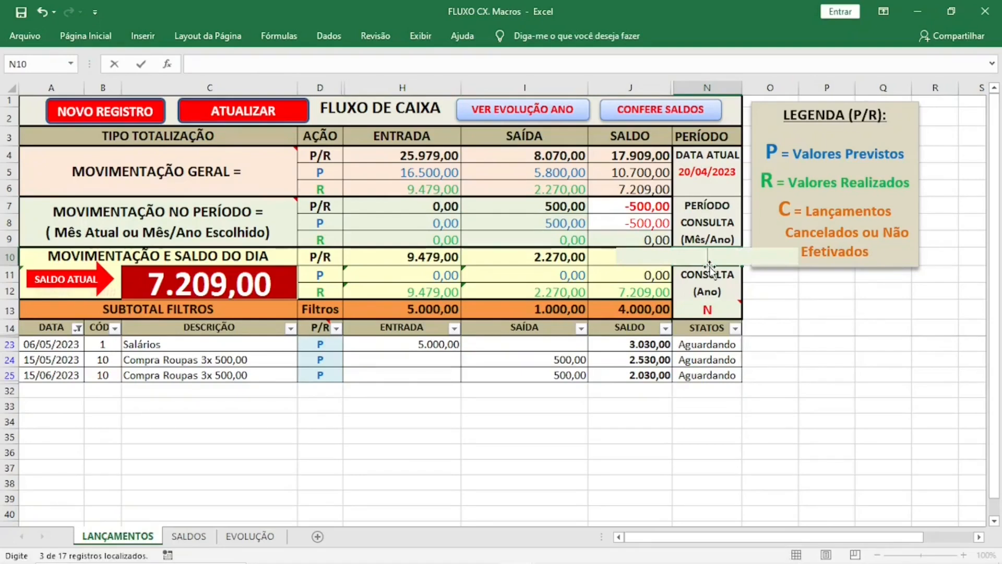
{"action": "key", "text": "Return"}
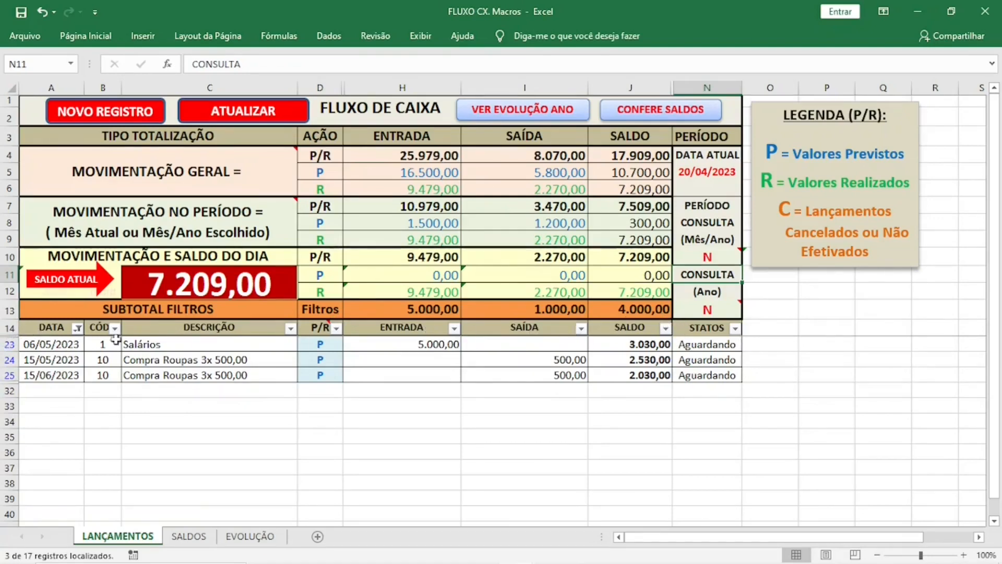
Remove the month restriction from the DATA filter by selecting all dates.
{"action": "left_click", "coordinate": [76, 329]}
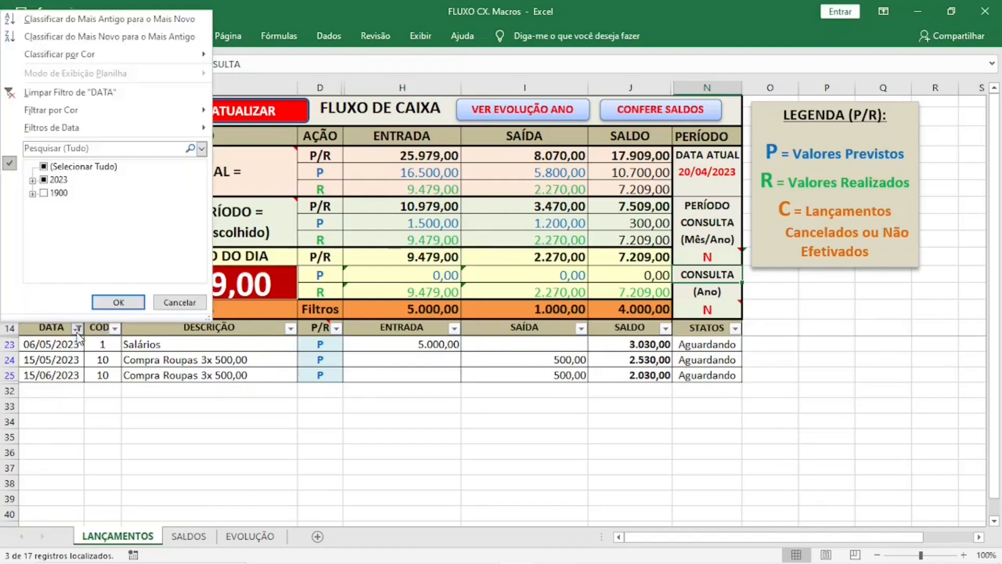
{"action": "left_click", "coordinate": [62, 166]}
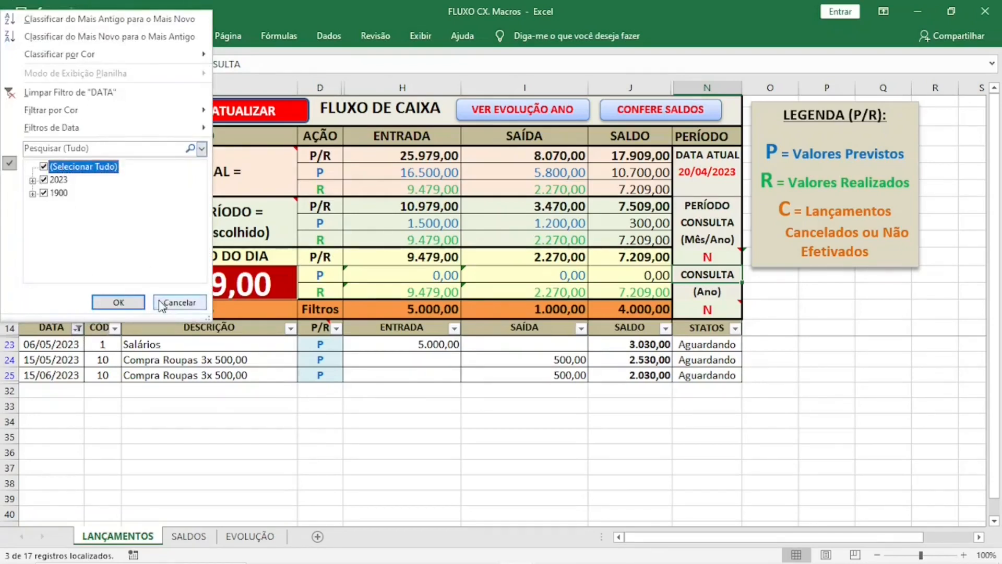
{"action": "left_click", "coordinate": [119, 303]}
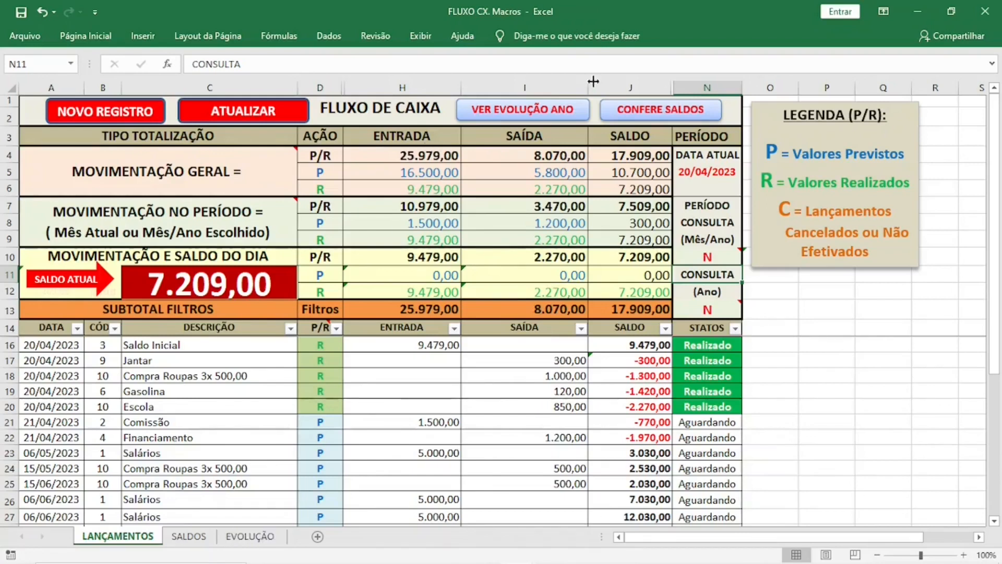
Examine the yearly cash flow evolution for 2023 from JANEIRO through TOTALIZAÇÃO, comparing PREVISTO and REALIZADO values.
{"action": "left_click", "coordinate": [535, 114]}
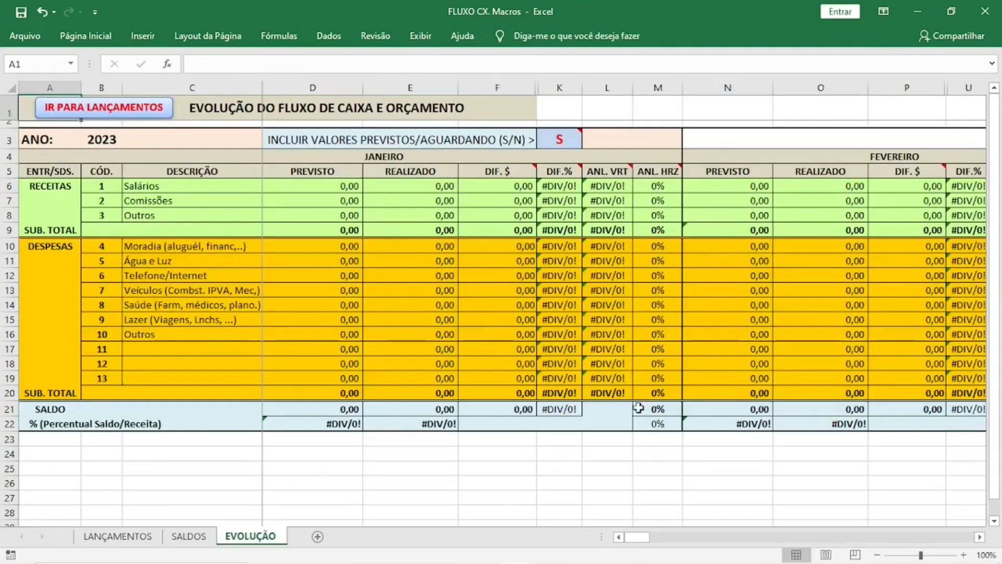
{"action": "left_click", "coordinate": [981, 538]}
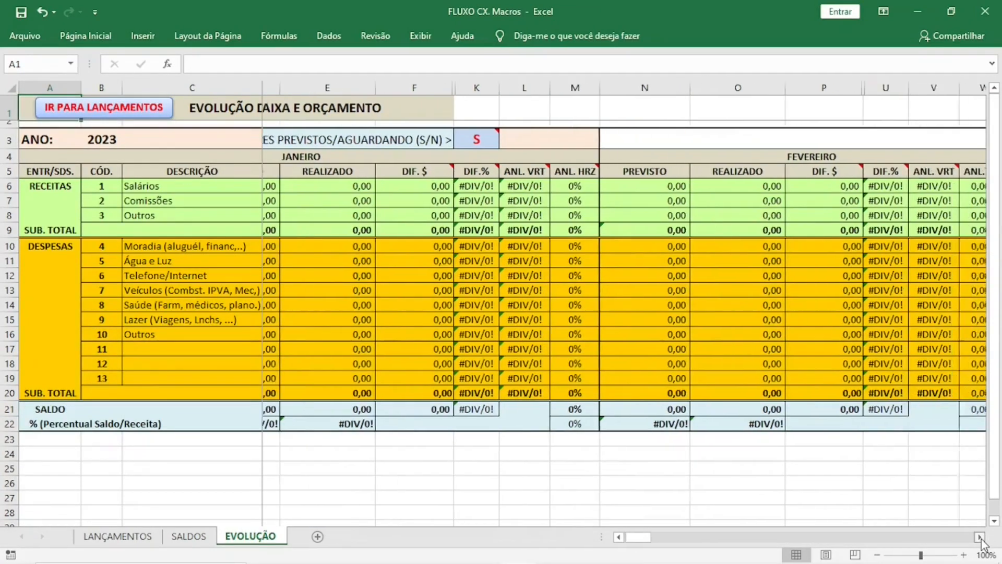
{"action": "left_click_drag", "start_coordinate": [981, 538], "coordinate": [981, 538]}
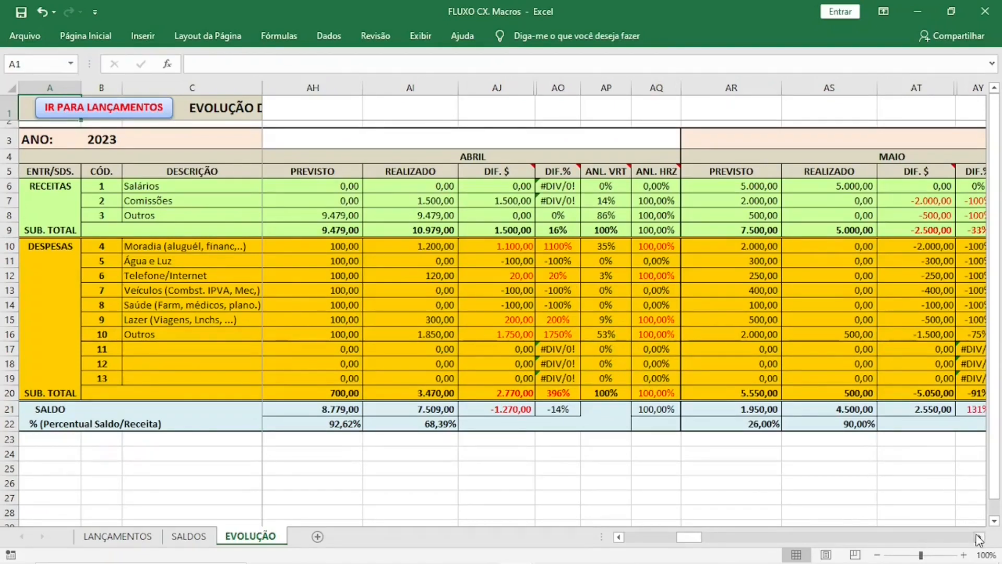
{"action": "left_click_drag", "start_coordinate": [979, 540], "coordinate": [979, 539]}
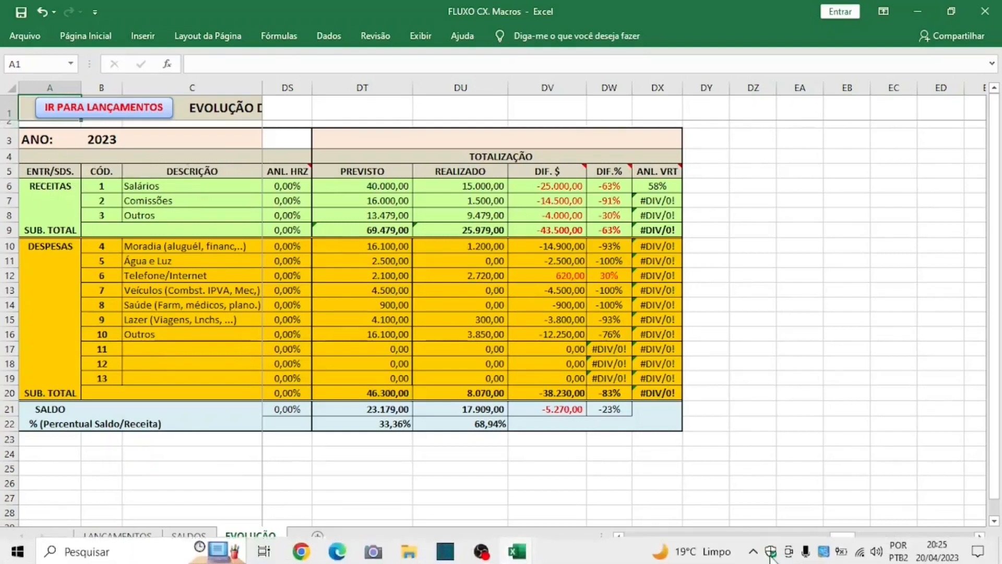
{"action": "left_click_drag", "start_coordinate": [840, 537], "coordinate": [701, 528]}
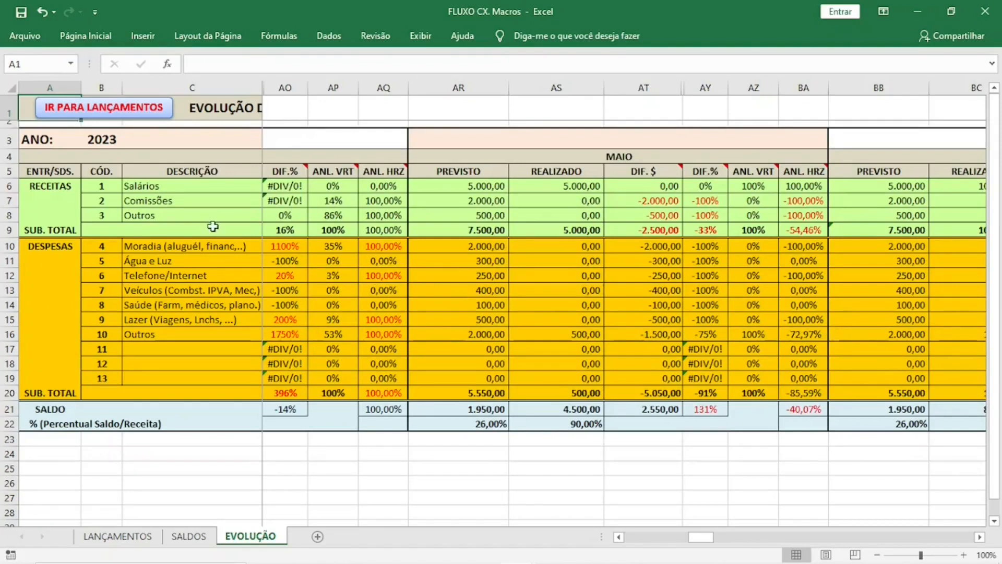
{"action": "left_click_drag", "start_coordinate": [686, 535], "coordinate": [638, 535]}
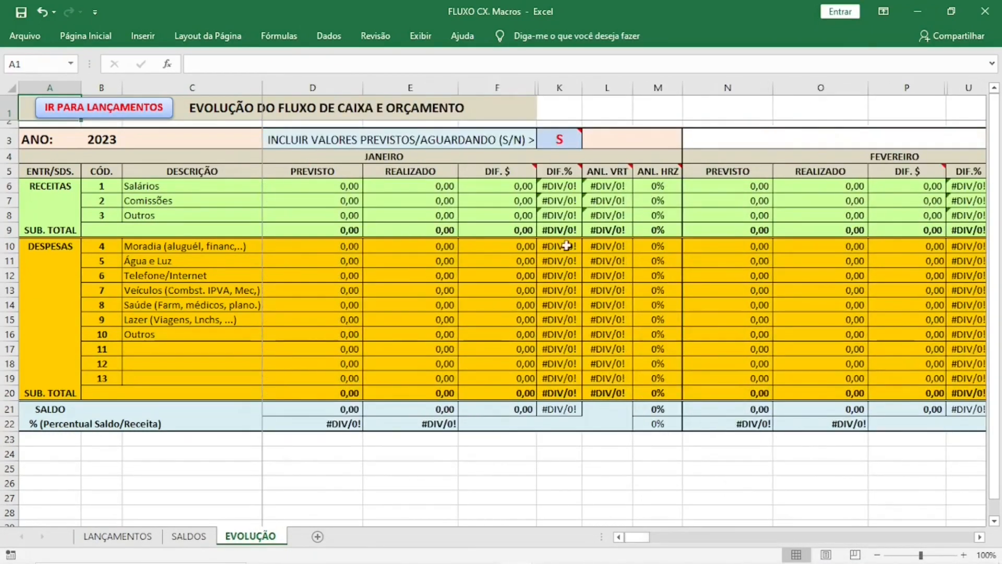
Set the INCLUIR VALORES PREVISTOS/AGUARDANDO (S/N) option in K3 to N.
{"action": "left_click", "coordinate": [557, 133]}
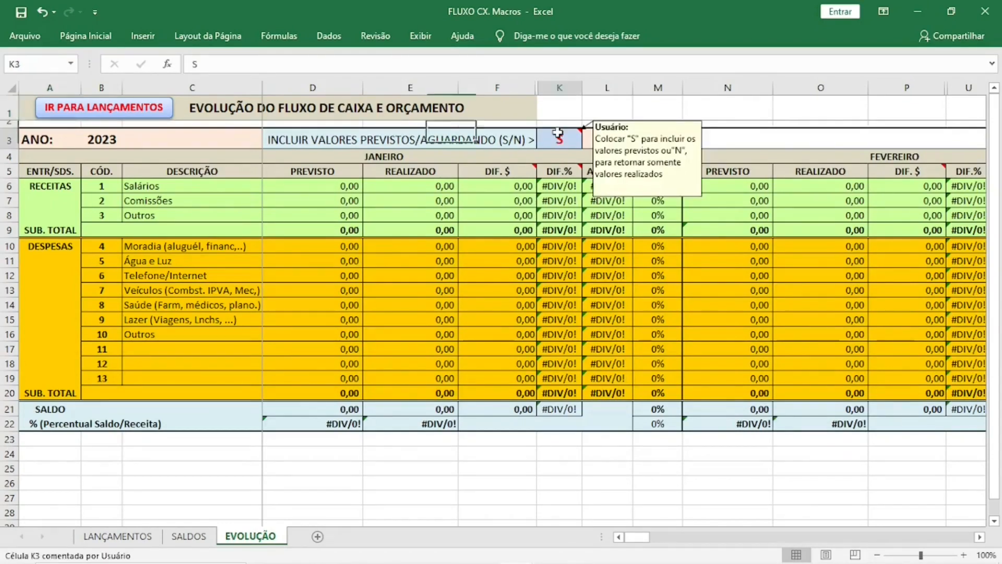
{"action": "type", "text": "n"}
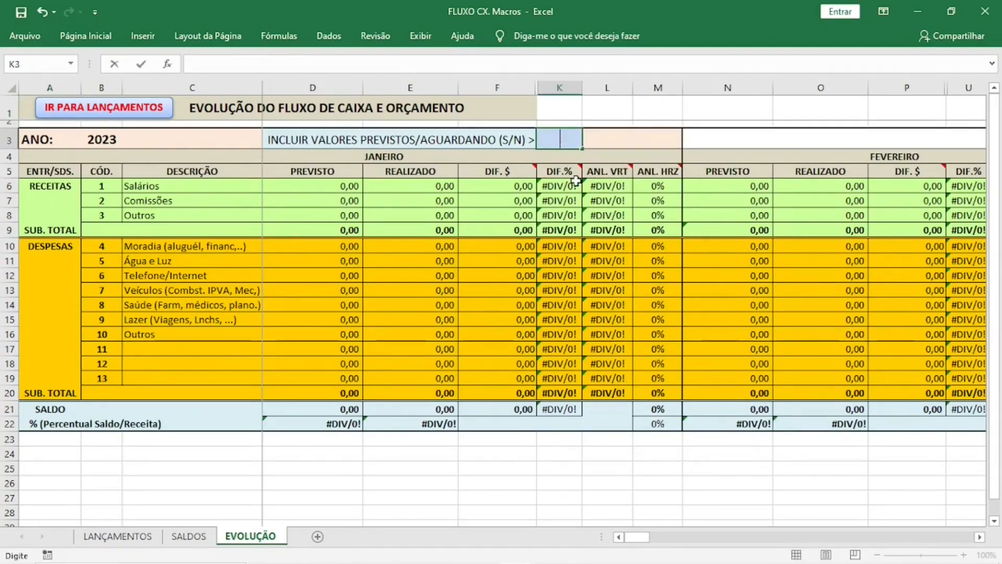
{"action": "type", "text": "N"}
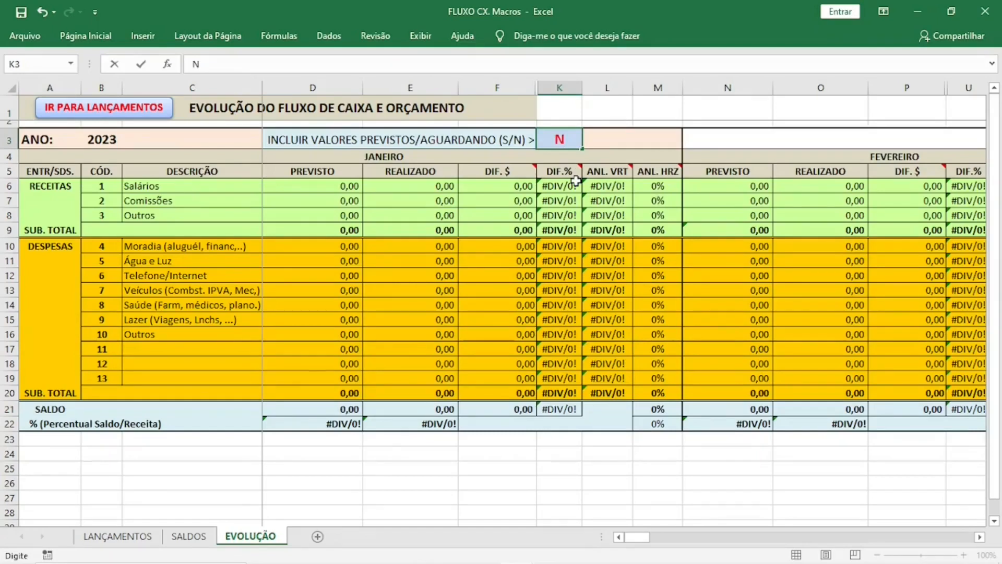
{"action": "key", "text": "Return"}
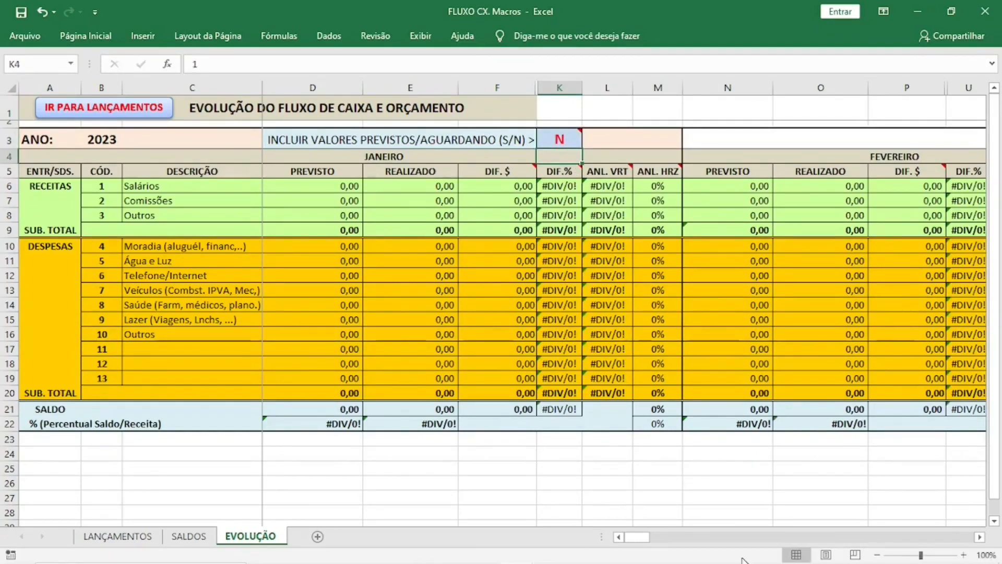
Examine the ABRIL and MAIO columns of the EVOLUÇÃO sheet with forecast values excluded.
{"action": "left_click", "coordinate": [979, 538]}
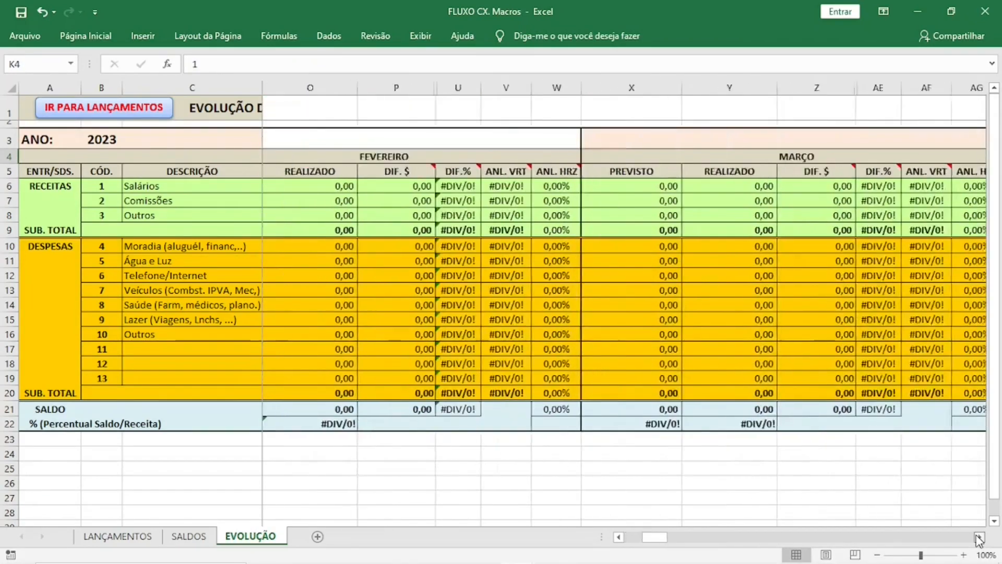
{"action": "left_click", "coordinate": [979, 537]}
{"action": "left_click", "coordinate": [979, 537]}
{"action": "left_click", "coordinate": [979, 538]}
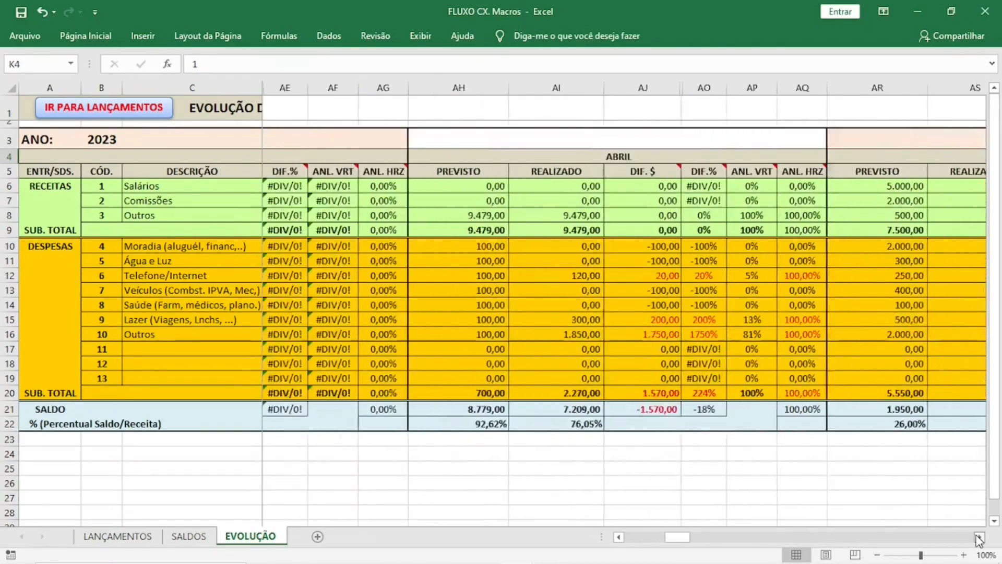
{"action": "left_click", "coordinate": [979, 538]}
{"action": "left_click", "coordinate": [979, 538]}
{"action": "left_click", "coordinate": [979, 538]}
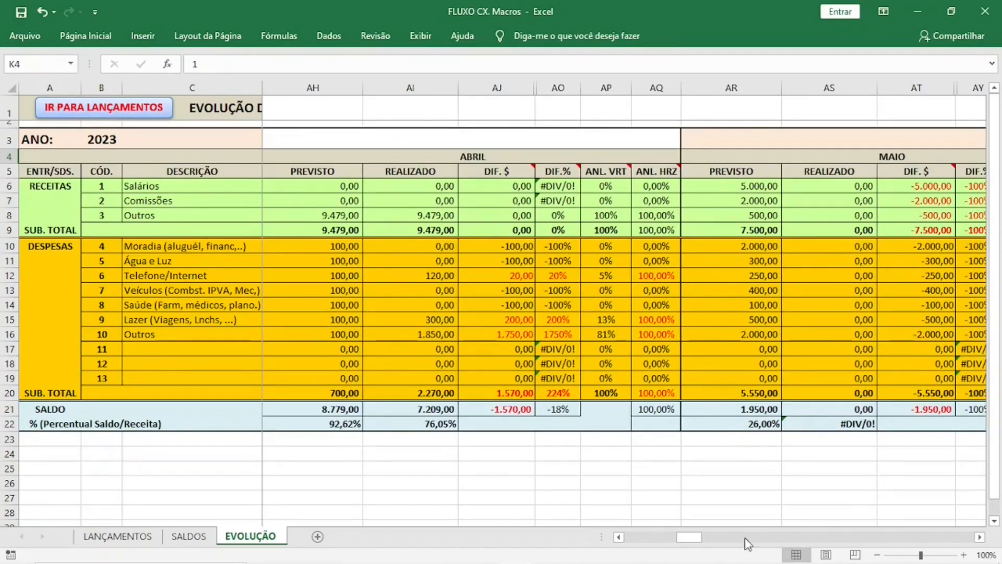
{"action": "left_click_drag", "start_coordinate": [694, 539], "coordinate": [568, 538]}
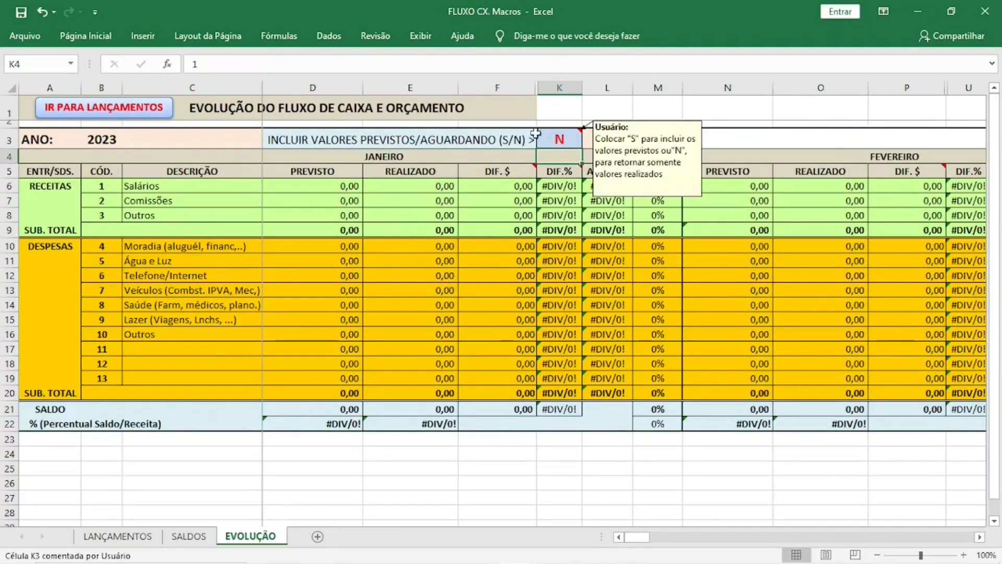
Open the CONFERÊNCIA DE SALDOS sheet through LANÇAMENTOS and set the CAIXA balance to 800,00.
{"action": "left_click", "coordinate": [146, 539]}
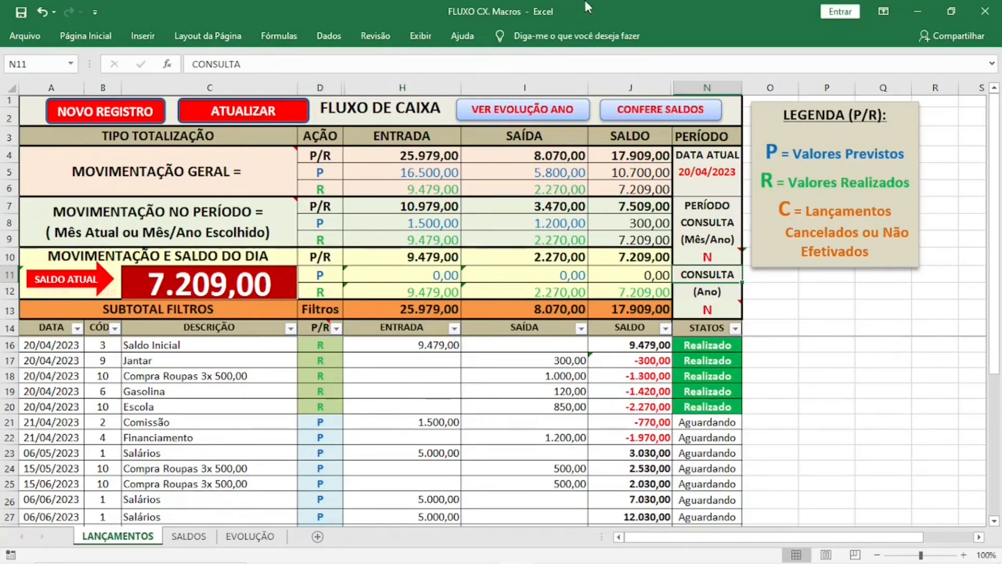
{"action": "left_click", "coordinate": [647, 110]}
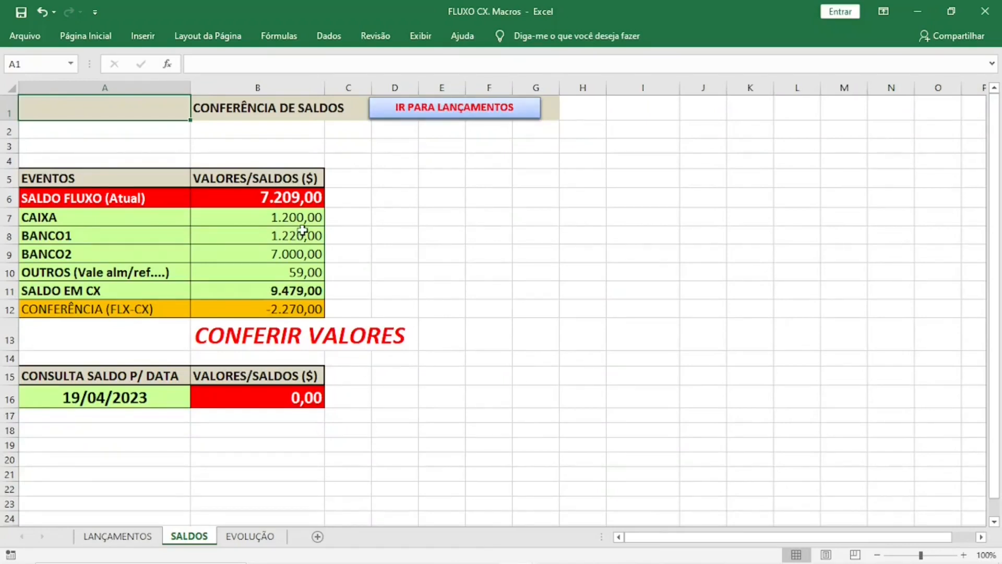
{"action": "left_click", "coordinate": [260, 228]}
{"action": "left_click", "coordinate": [263, 220]}
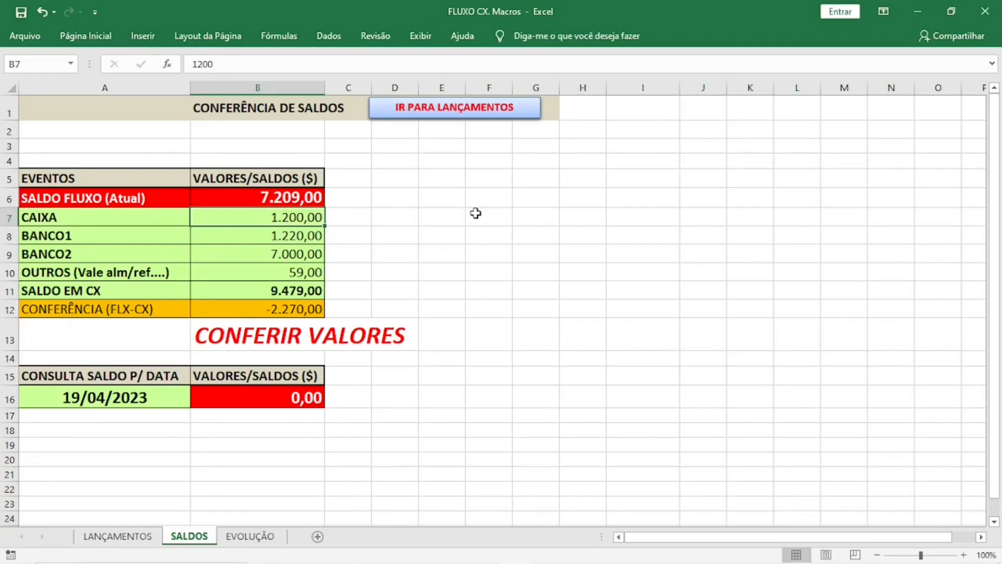
{"action": "type", "text": "800"}
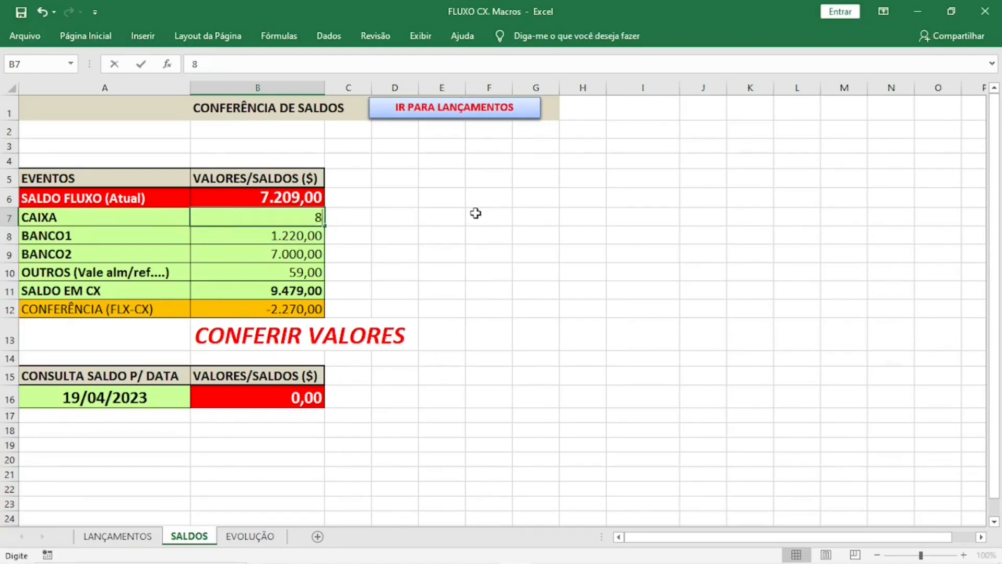
{"action": "key", "text": "ctrl+Return"}
{"action": "key", "text": "Return"}
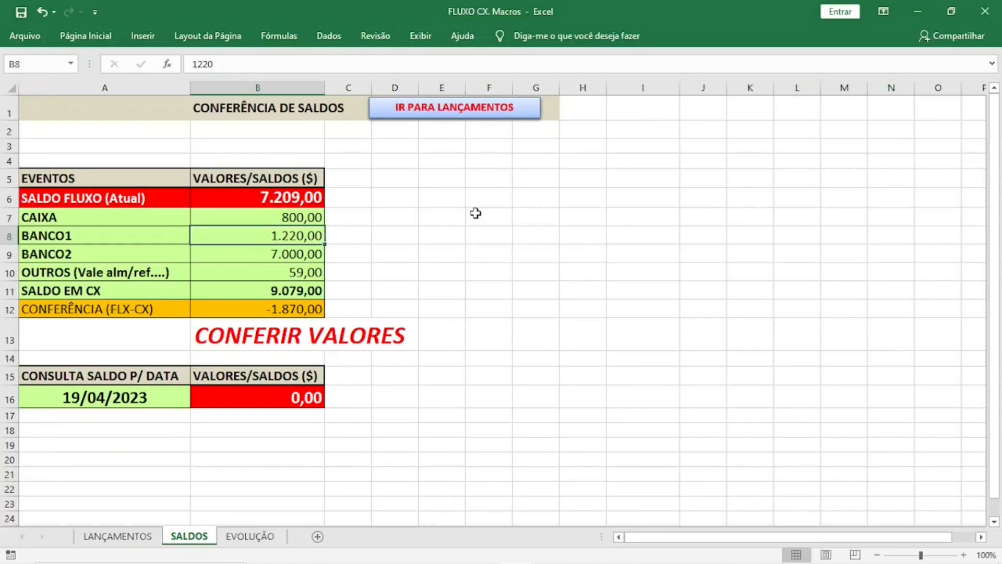
Set the BANCO2 balance to 6.230,00 and the BANCO1 balance to 120,00.
{"action": "key", "text": "Down"}
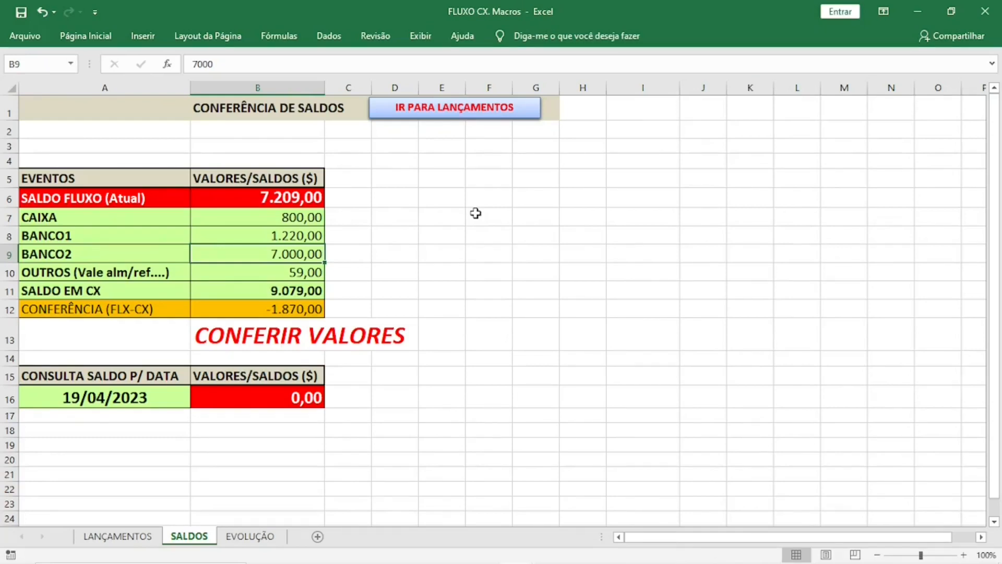
{"action": "type", "text": "6230"}
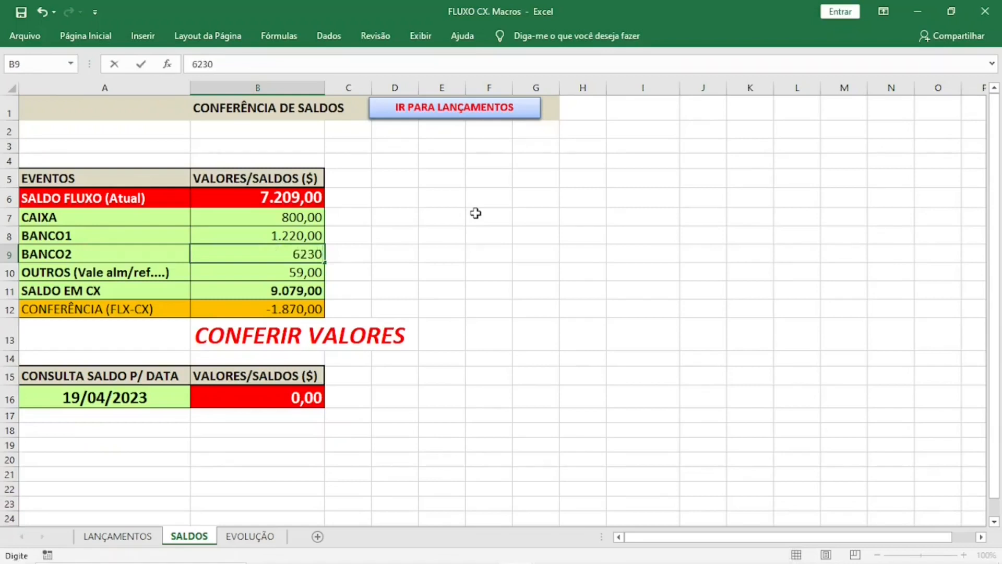
{"action": "key", "text": "Return"}
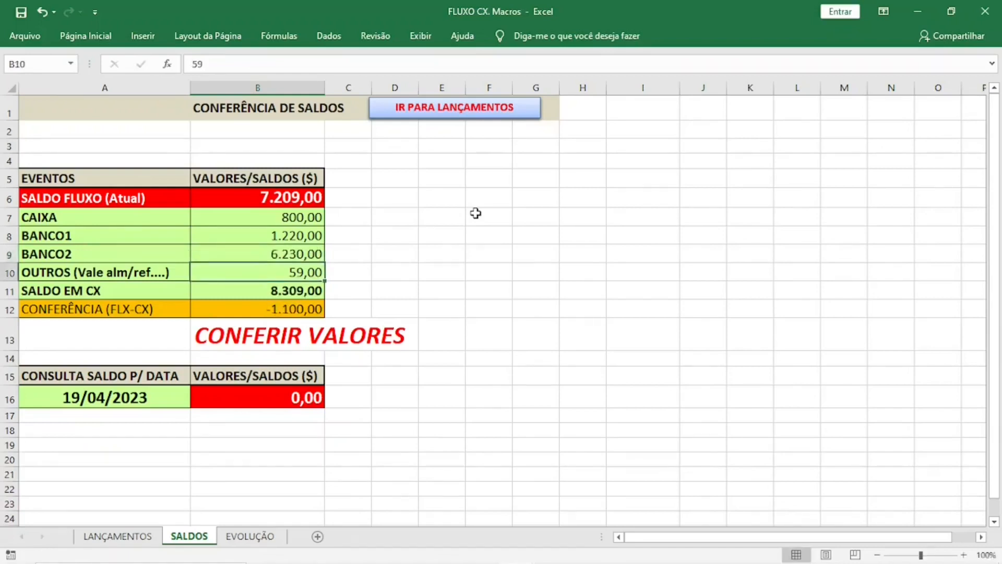
{"action": "left_click", "coordinate": [271, 236]}
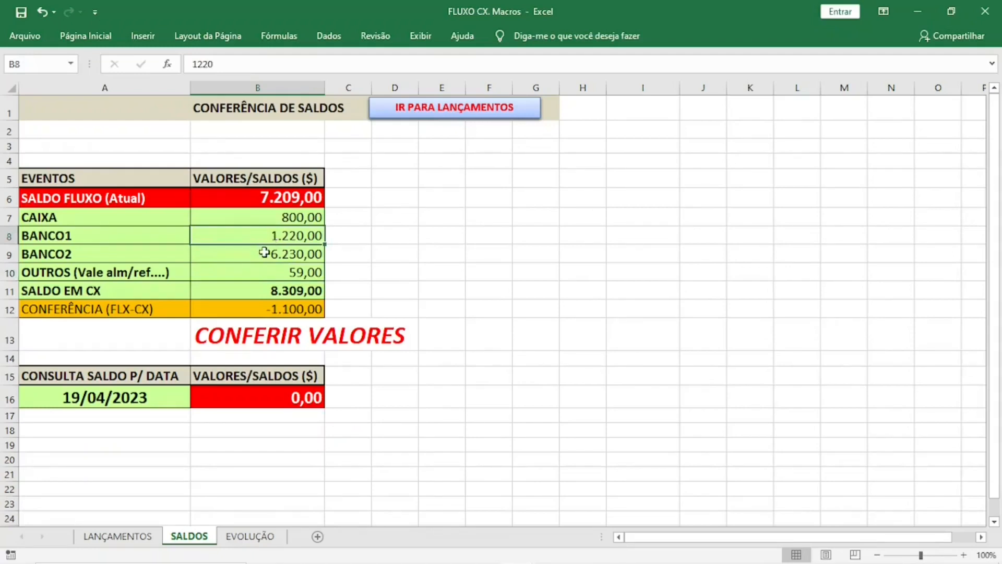
{"action": "type", "text": "120"}
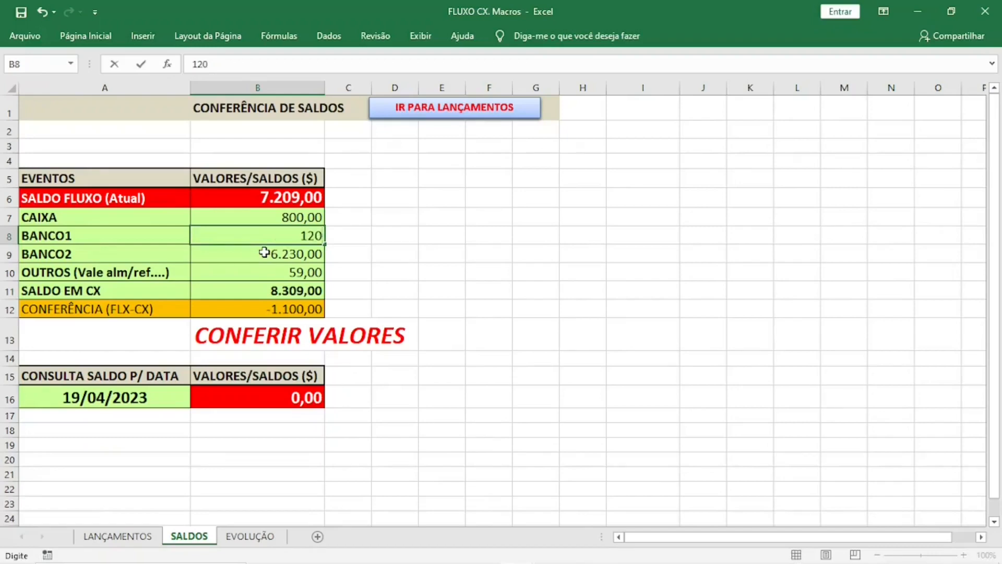
{"action": "key", "text": "Return"}
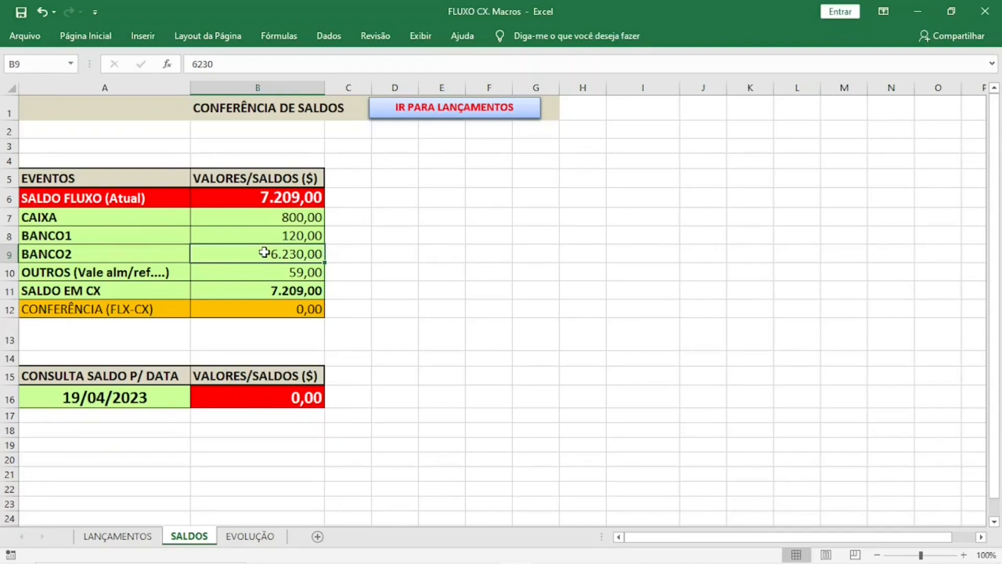
Undo the last change made on the SALDOS sheet.
{"action": "key", "text": "ctrl+z"}
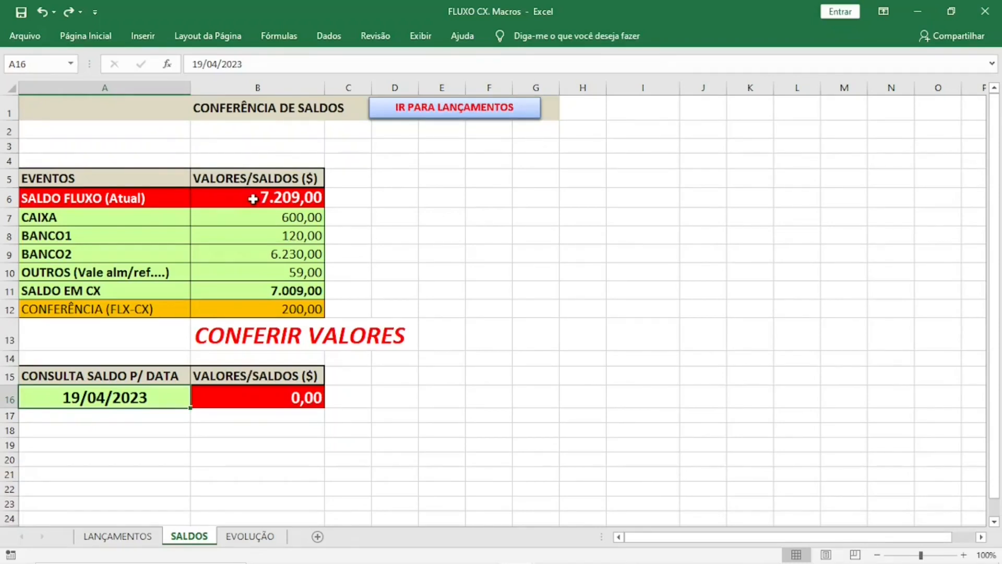
Insert a row above the Jantar entry on LANÇAMENTOS and fill it down from the Saldo Inicial row.
{"action": "left_click", "coordinate": [137, 538]}
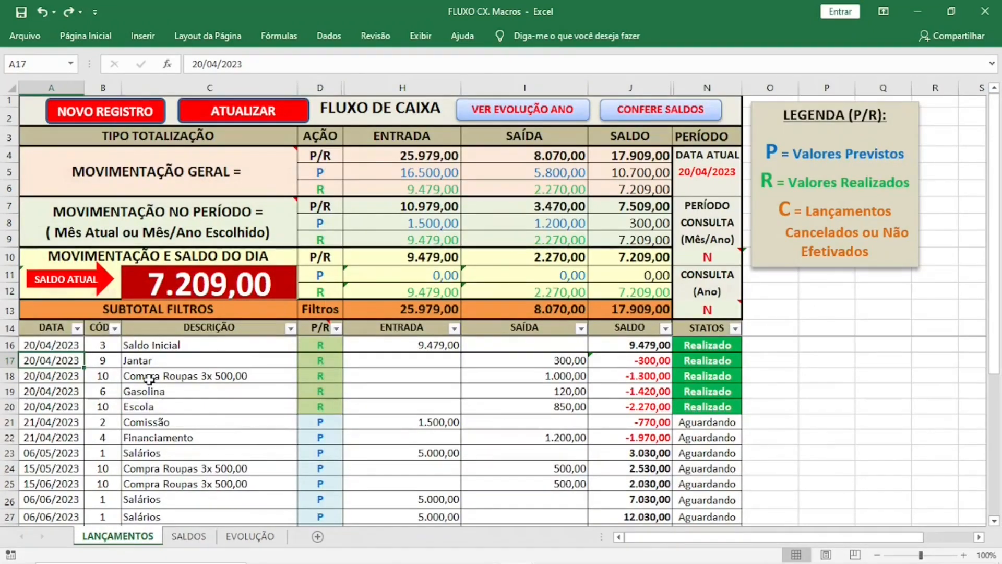
{"action": "left_click", "coordinate": [8, 360]}
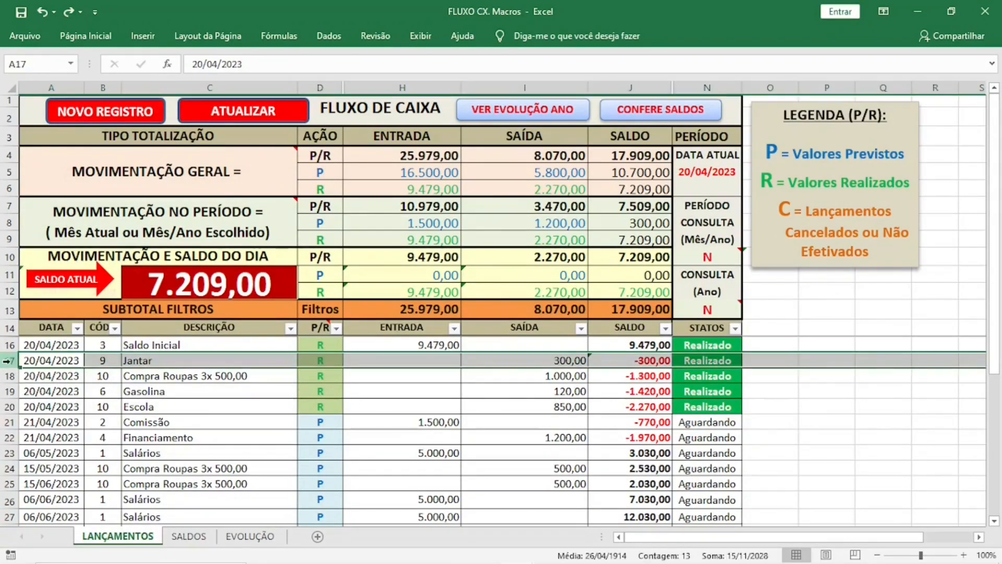
{"action": "right_click", "coordinate": [8, 360]}
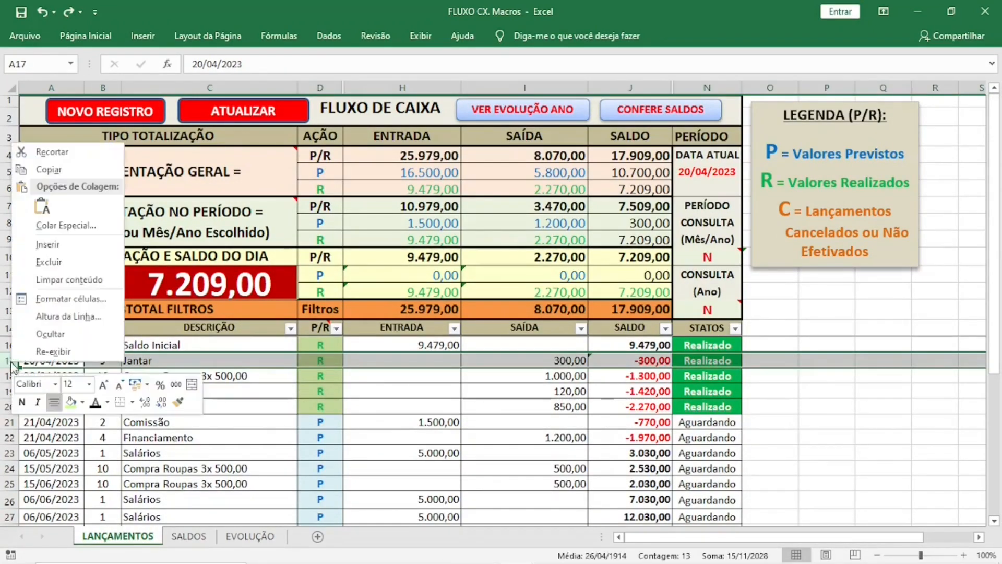
{"action": "left_click", "coordinate": [50, 262]}
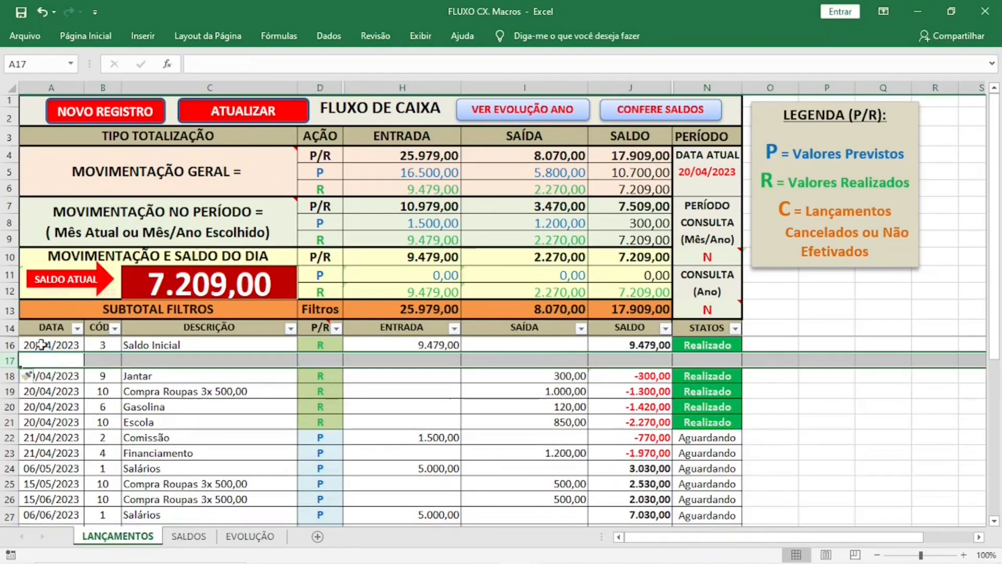
{"action": "left_click", "coordinate": [4, 344]}
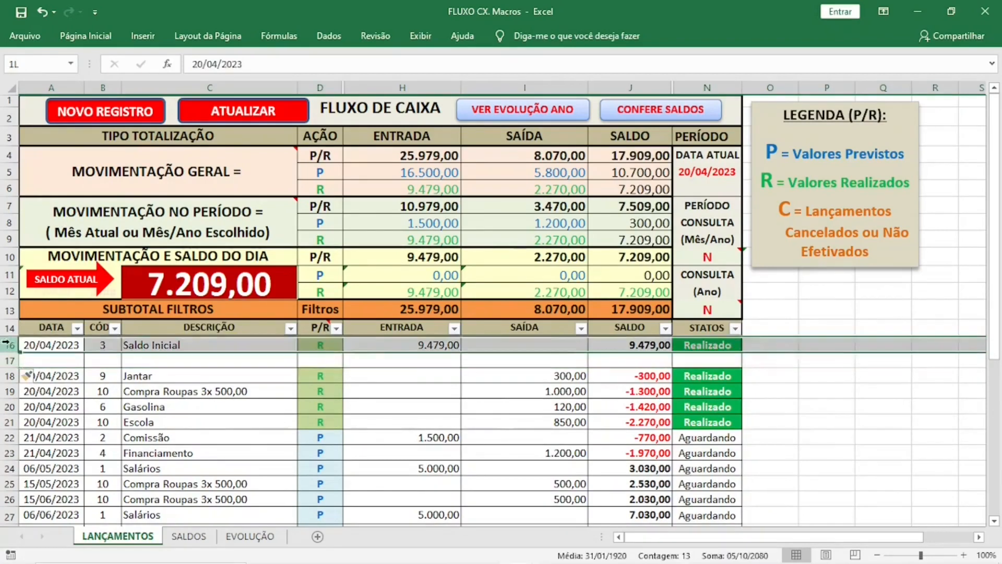
{"action": "left_click_drag", "start_coordinate": [23, 350], "coordinate": [27, 360]}
Fill the new row above Jantar on LANÇAMENTOS with date 20/04/2023, code 10 and description Feira.
{"action": "left_click", "coordinate": [27, 360]}
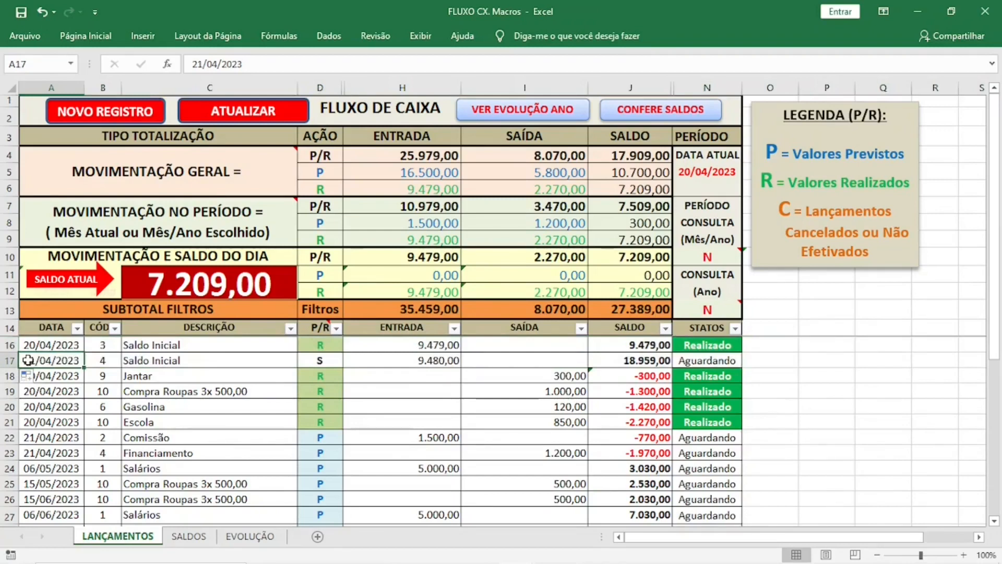
{"action": "type", "text": "20/04/203"}
{"action": "key", "text": "BackSpace"}
{"action": "type", "text": "23"}
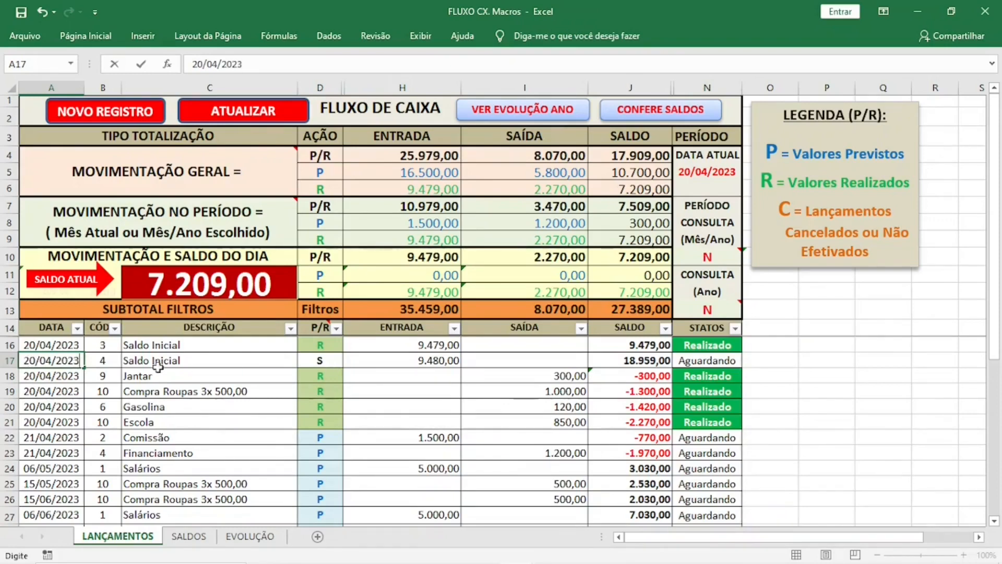
{"action": "key", "text": "Tab"}
{"action": "type", "text": "10"}
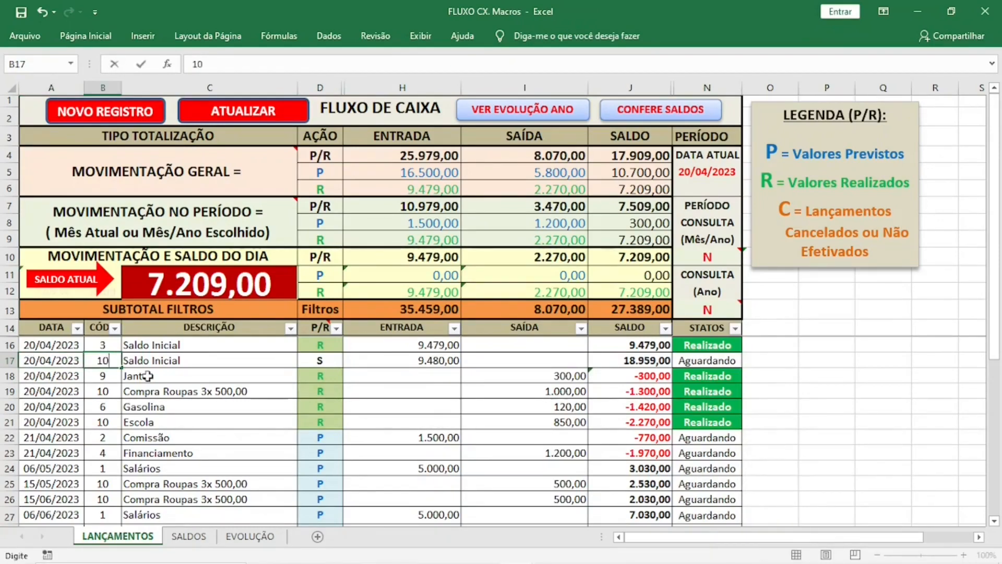
{"action": "key", "text": "Tab"}
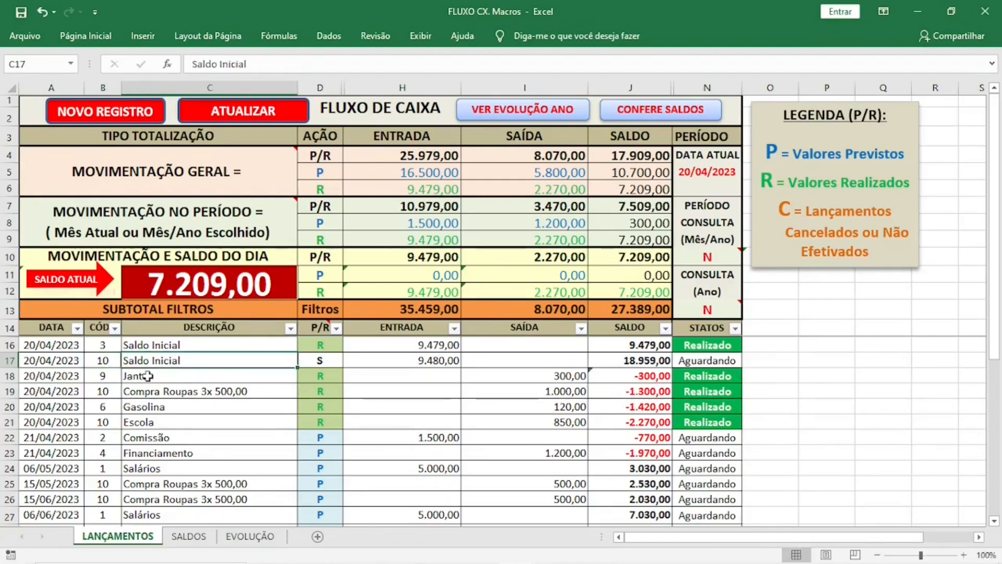
{"action": "type", "text": "Feira"}
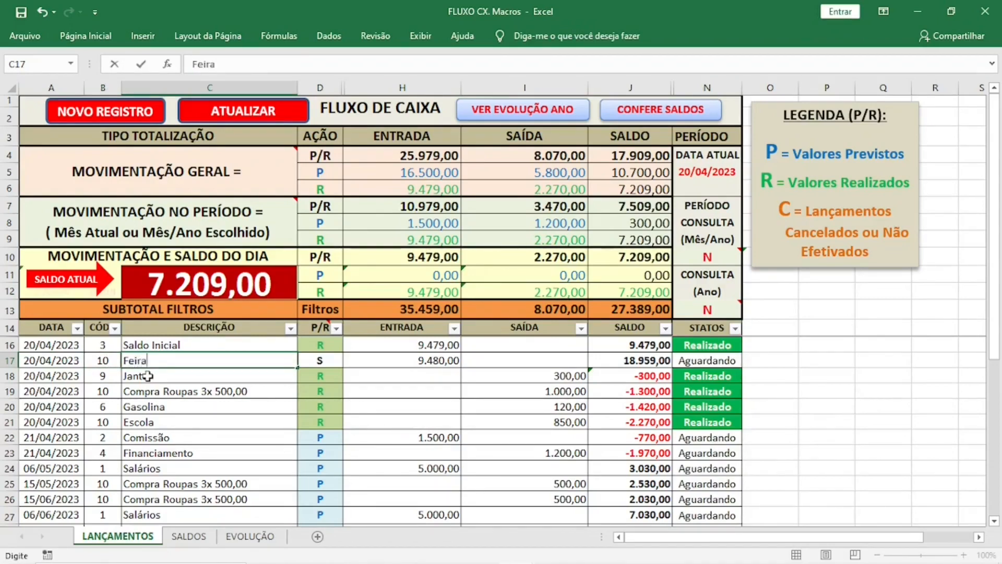
{"action": "key", "text": "Tab"}
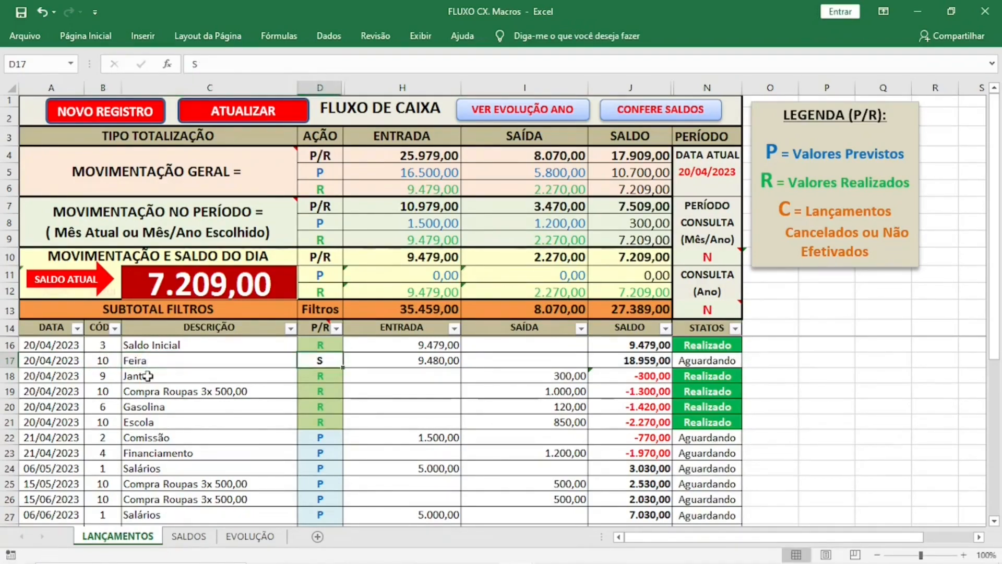
Mark the Feira entry as R, clear its ENTRADA amount and set its SAÍDA to 200,00.
{"action": "type", "text": "R"}
{"action": "key", "text": "Tab"}
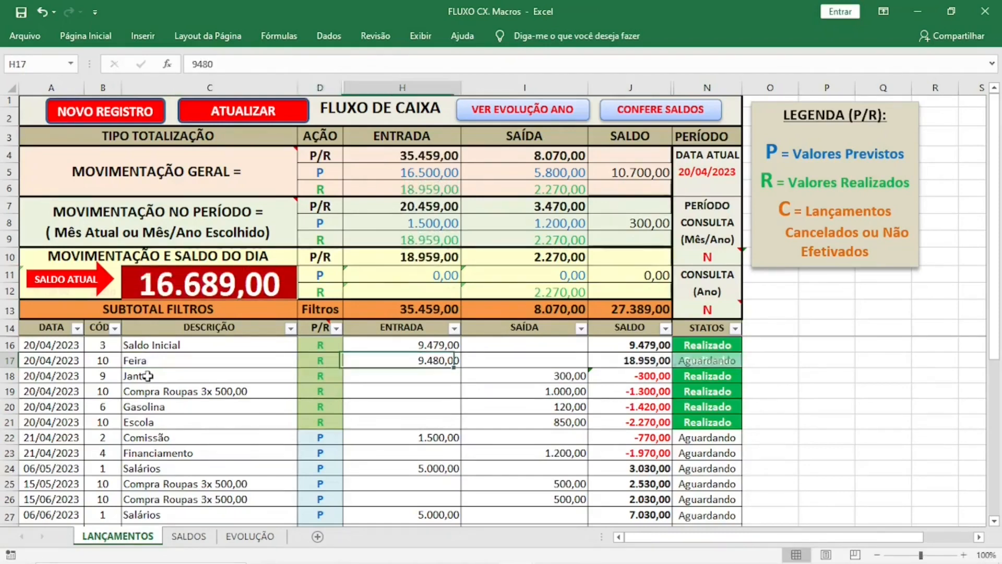
{"action": "key", "text": "BackSpace"}
{"action": "key", "text": "Tab"}
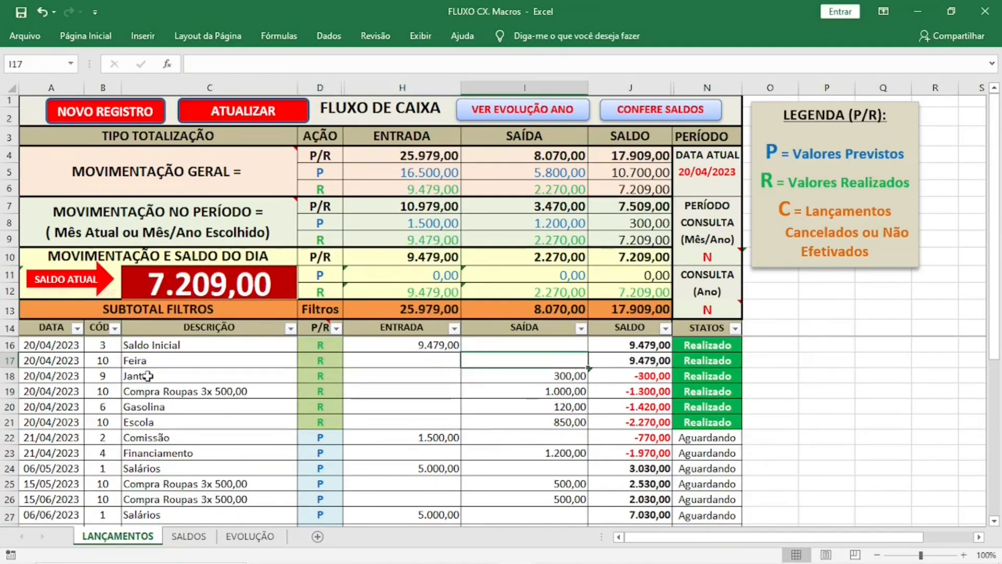
{"action": "type", "text": "200"}
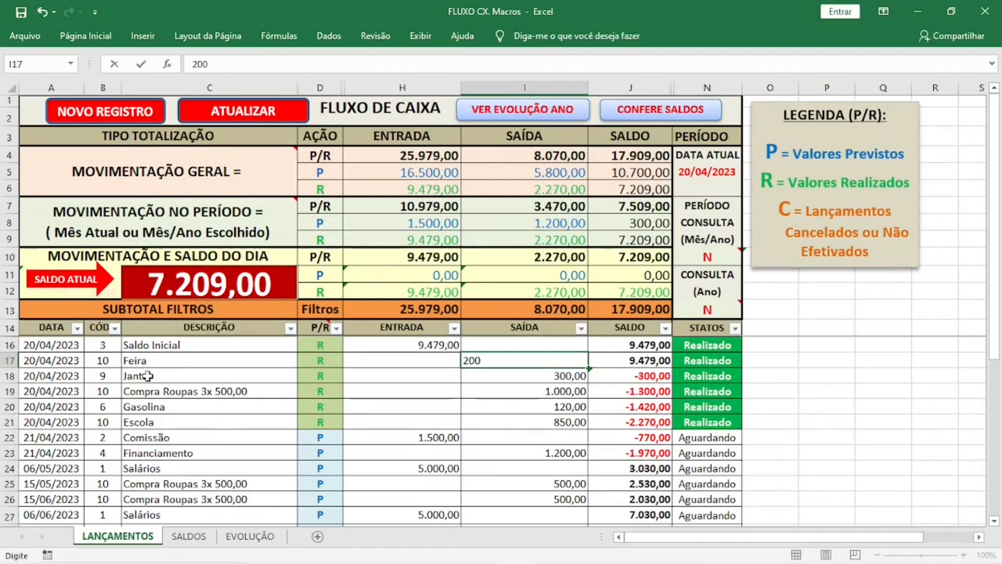
{"action": "key", "text": "Return"}
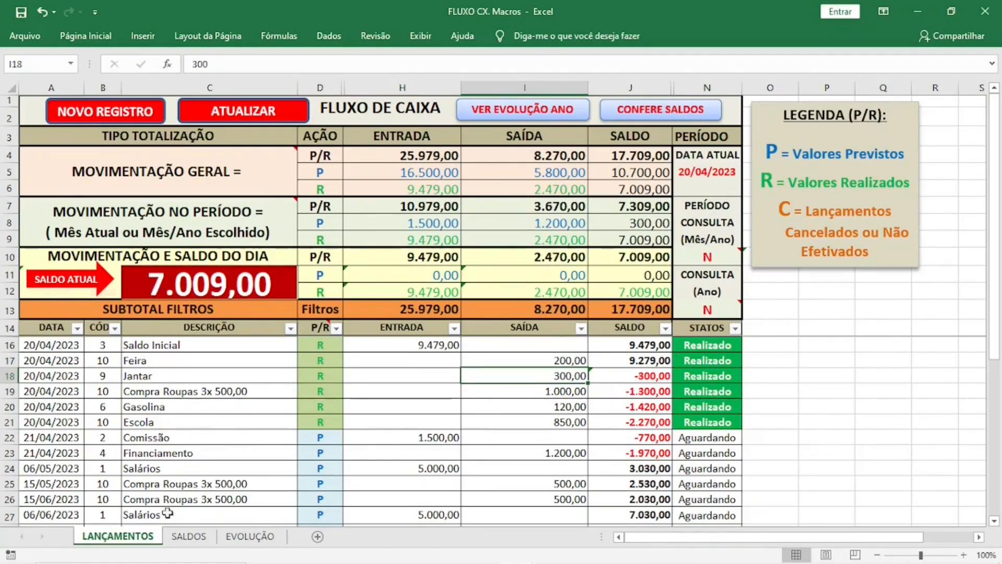
Open the SALDOS sheet.
{"action": "left_click", "coordinate": [189, 536]}
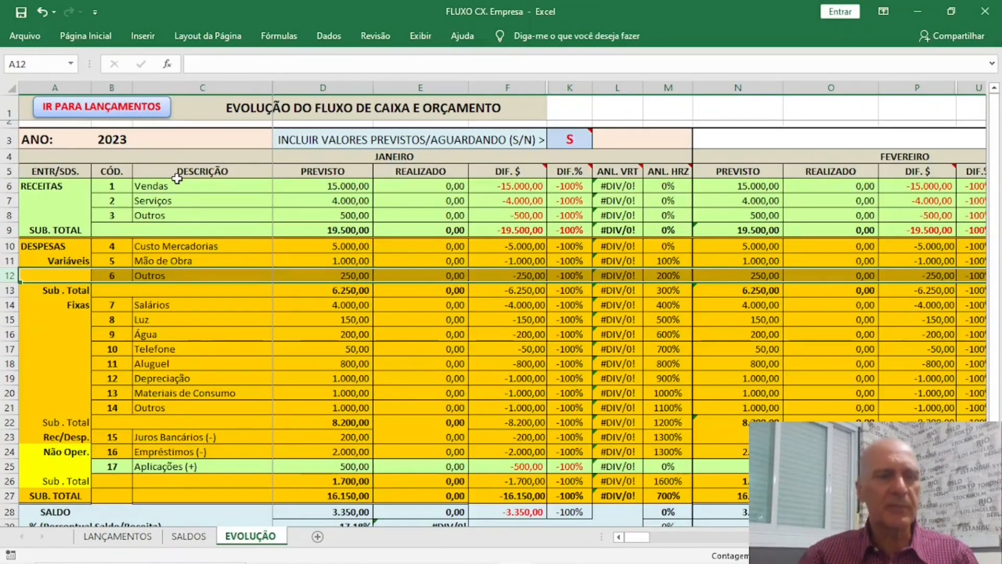
Examine the Vendas and Serviços revenue accounts on EVOLUÇÃO in the FLUXO CX. Empresa workbook.
{"action": "left_click", "coordinate": [150, 186]}
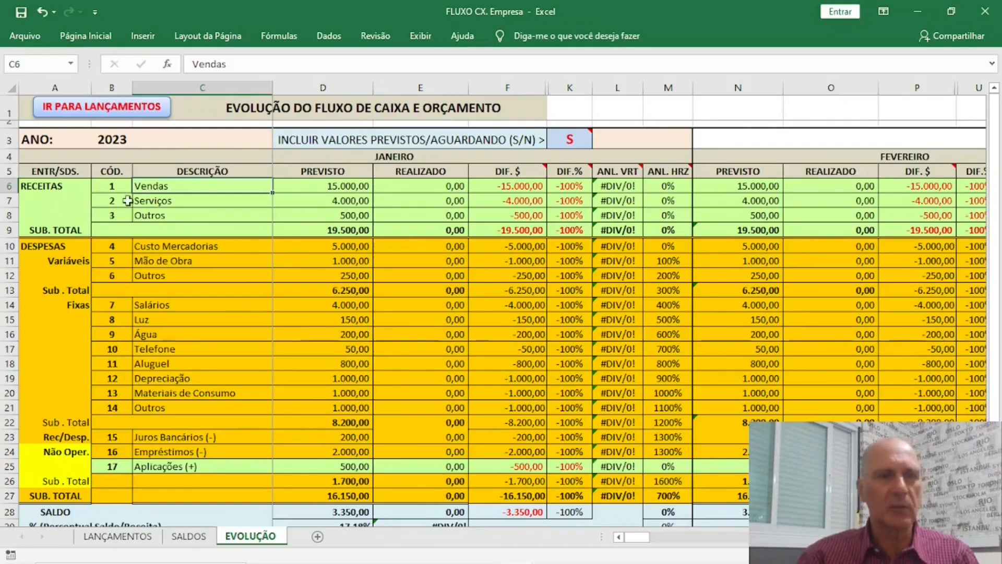
{"action": "left_click", "coordinate": [155, 201]}
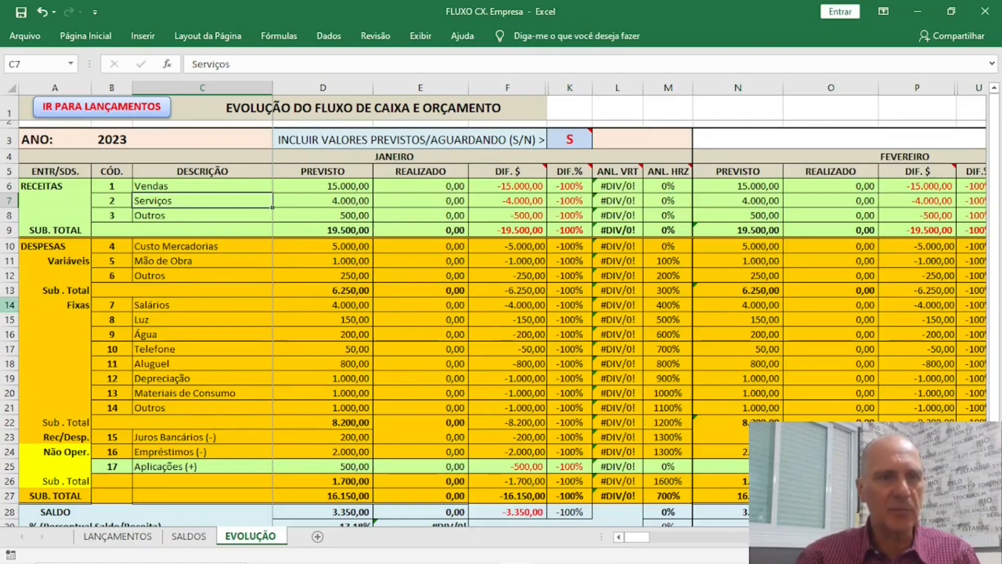
Insert a row above Salários on EVOLUÇÃO and fill it down from the variable expenses Sub . Total row.
{"action": "left_click", "coordinate": [10, 305]}
{"action": "right_click", "coordinate": [12, 308]}
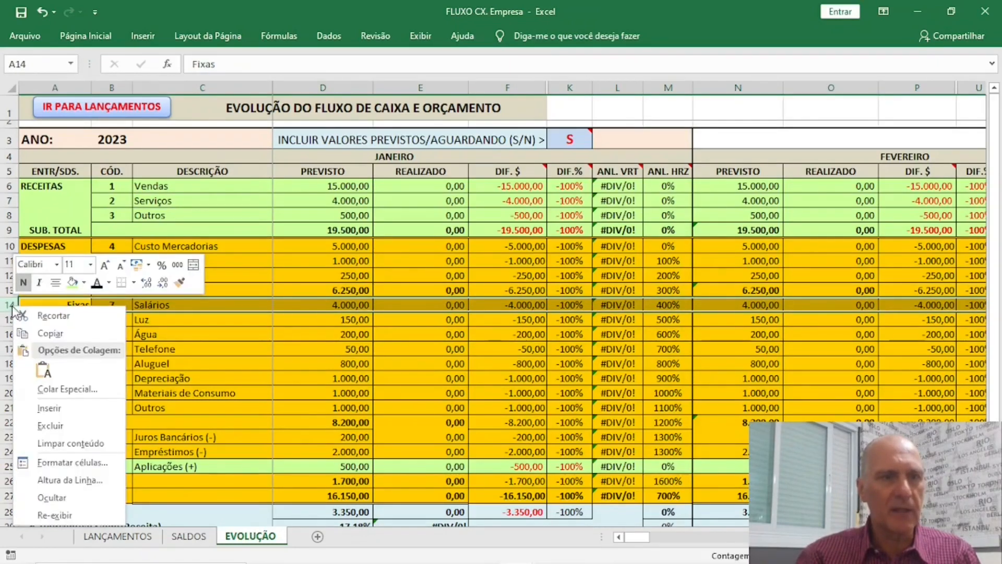
{"action": "left_click", "coordinate": [62, 407]}
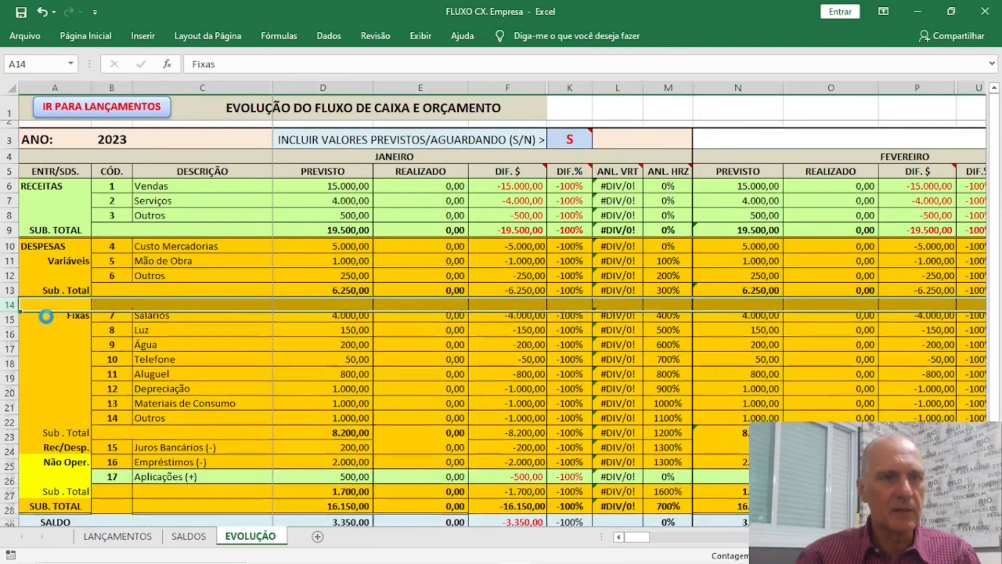
{"action": "left_click", "coordinate": [9, 291]}
{"action": "mouse_move", "coordinate": [21, 301]}
{"action": "left_mouse_down"}
{"action": "mouse_move", "coordinate": [26, 317]}
{"action": "mouse_move", "coordinate": [25, 288]}
{"action": "mouse_move", "coordinate": [26, 308]}
{"action": "left_mouse_up"}
{"action": "left_click", "coordinate": [9, 290]}
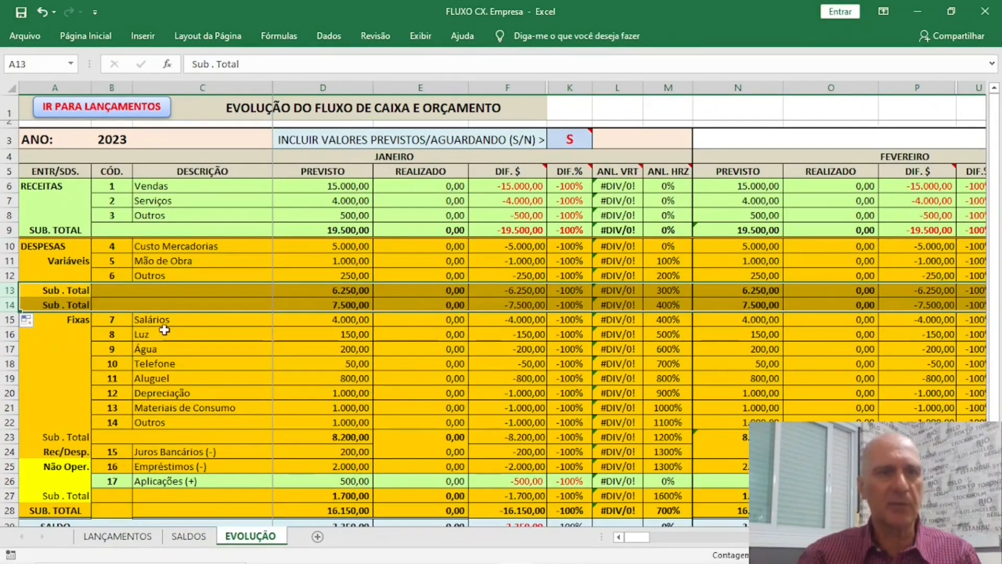
{"action": "left_click", "coordinate": [100, 305]}
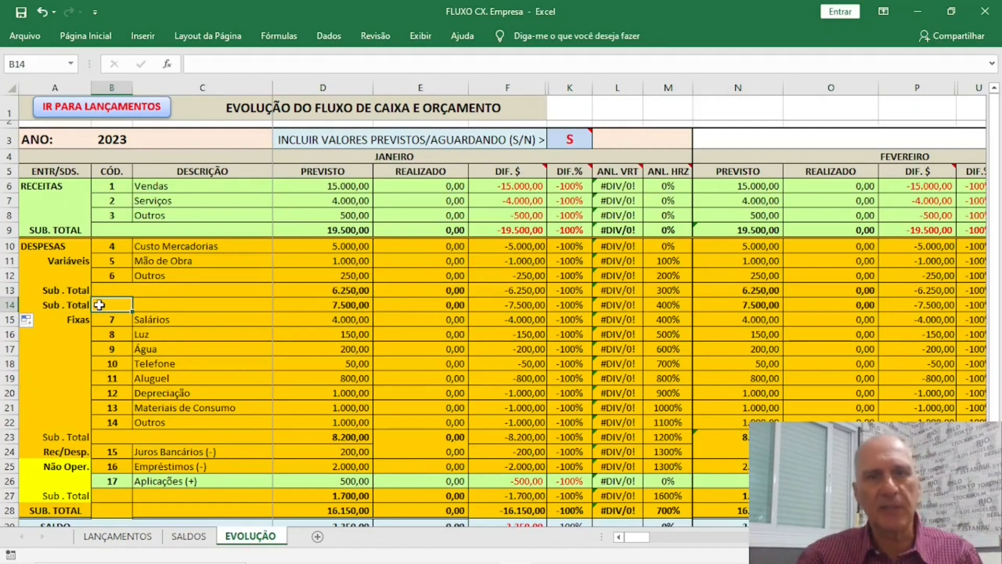